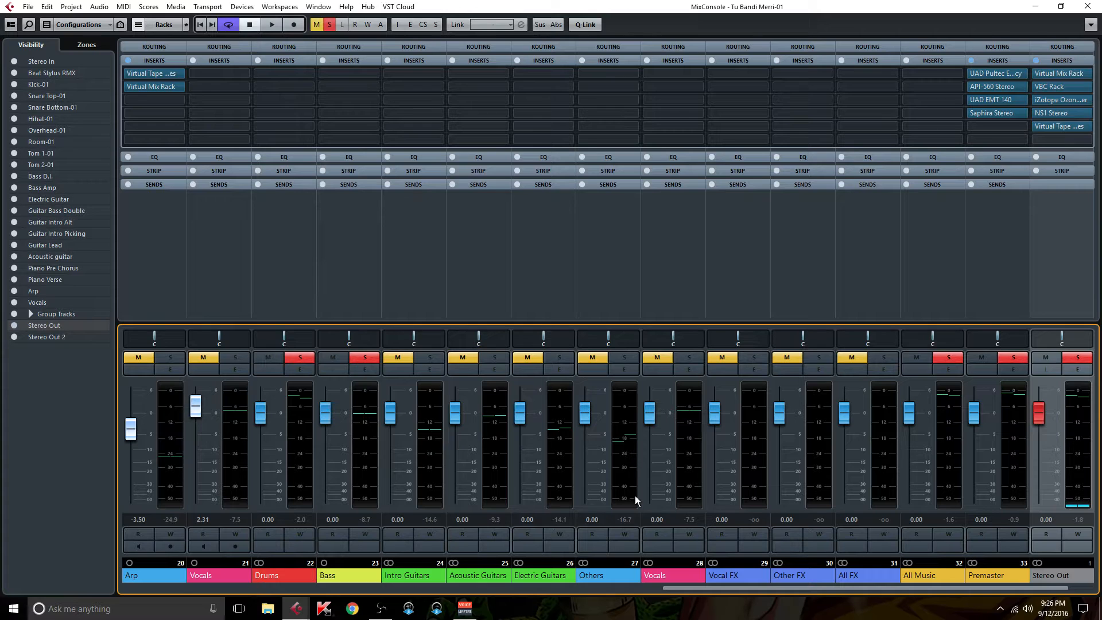
# - Select the Drums group channel in the mixer and take the Bass channel out of solo
pyautogui.moveTo(688, 590); pyautogui.dragTo(708, 587)
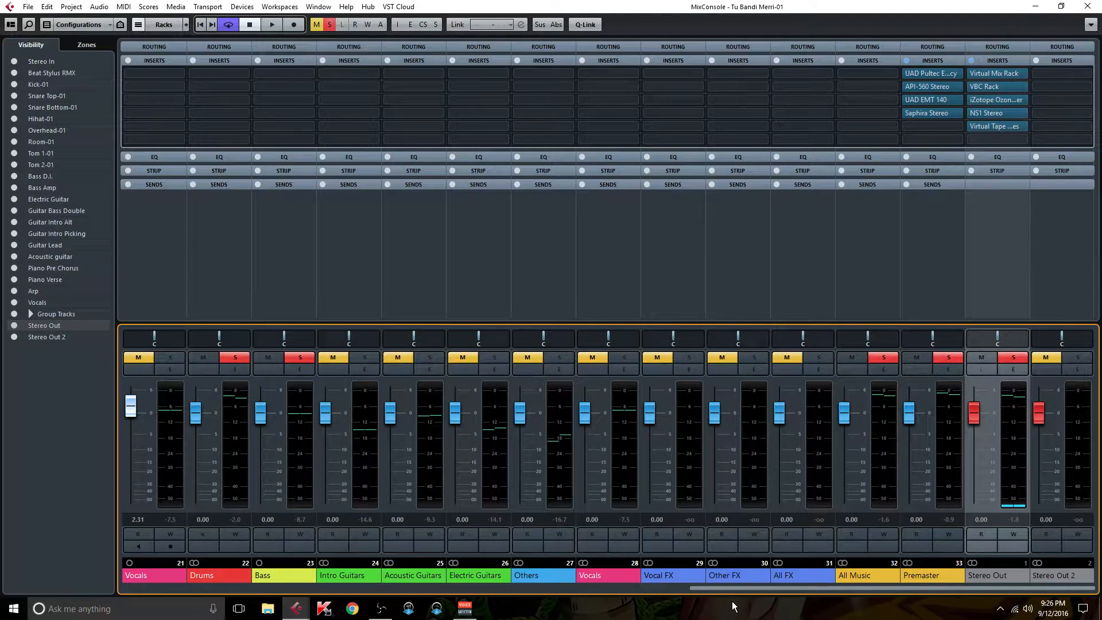
pyautogui.moveTo(710, 590); pyautogui.dragTo(639, 590)
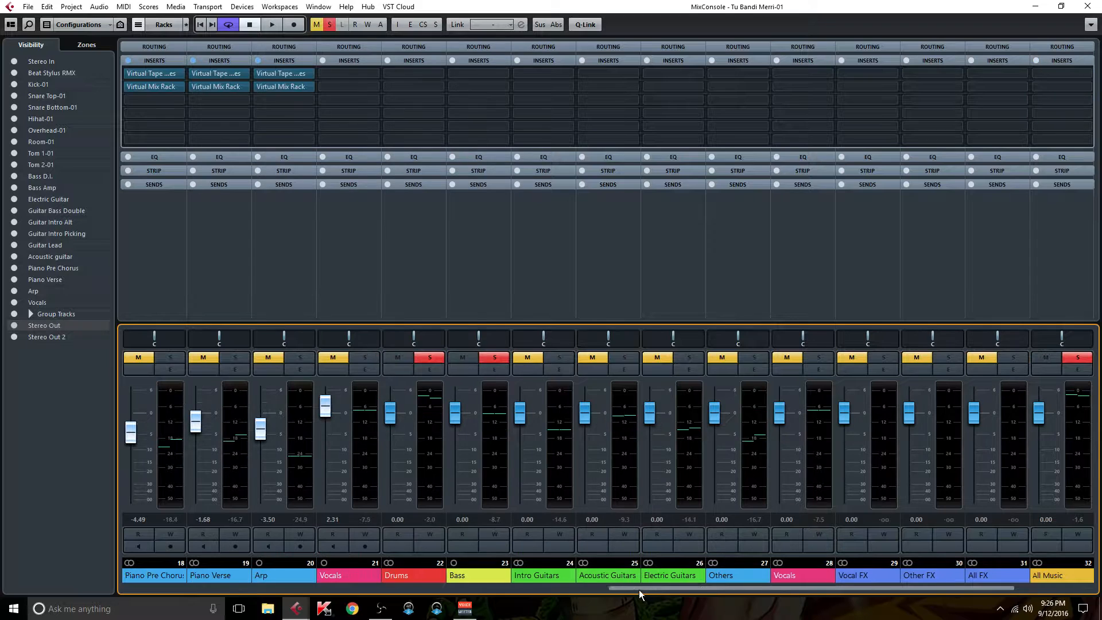
pyautogui.click(405, 272)
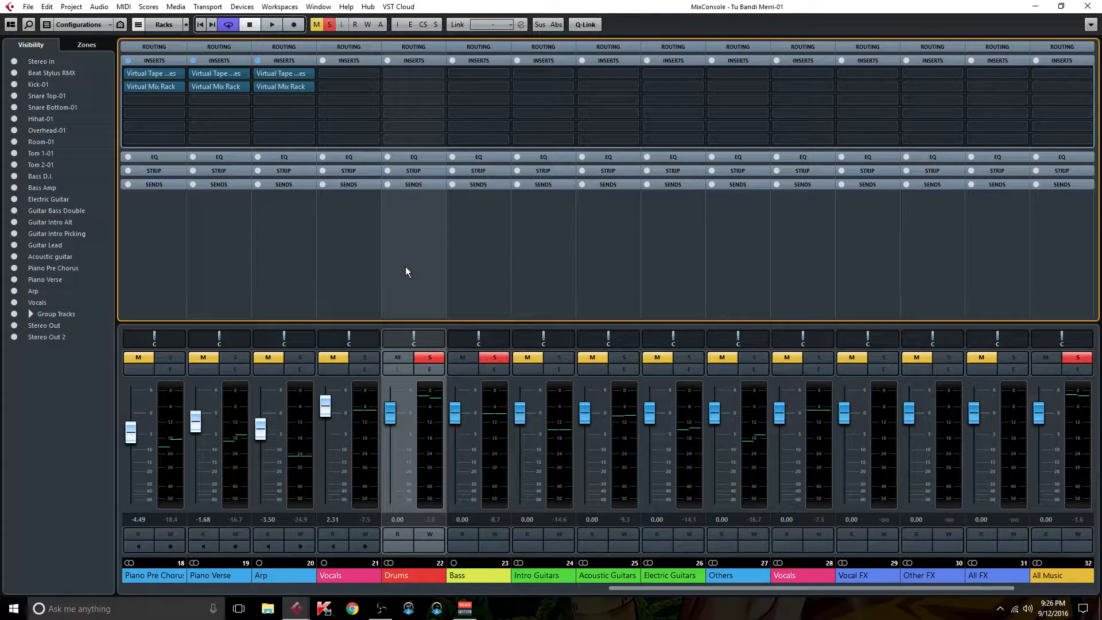
pyautogui.click(499, 360)
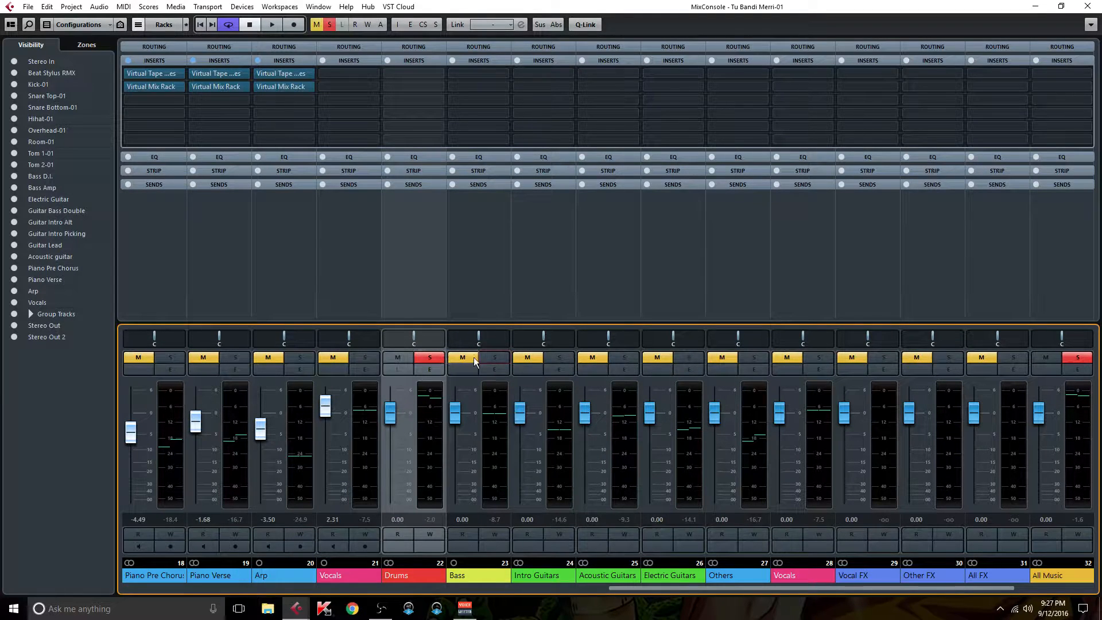
pyautogui.click(491, 357)
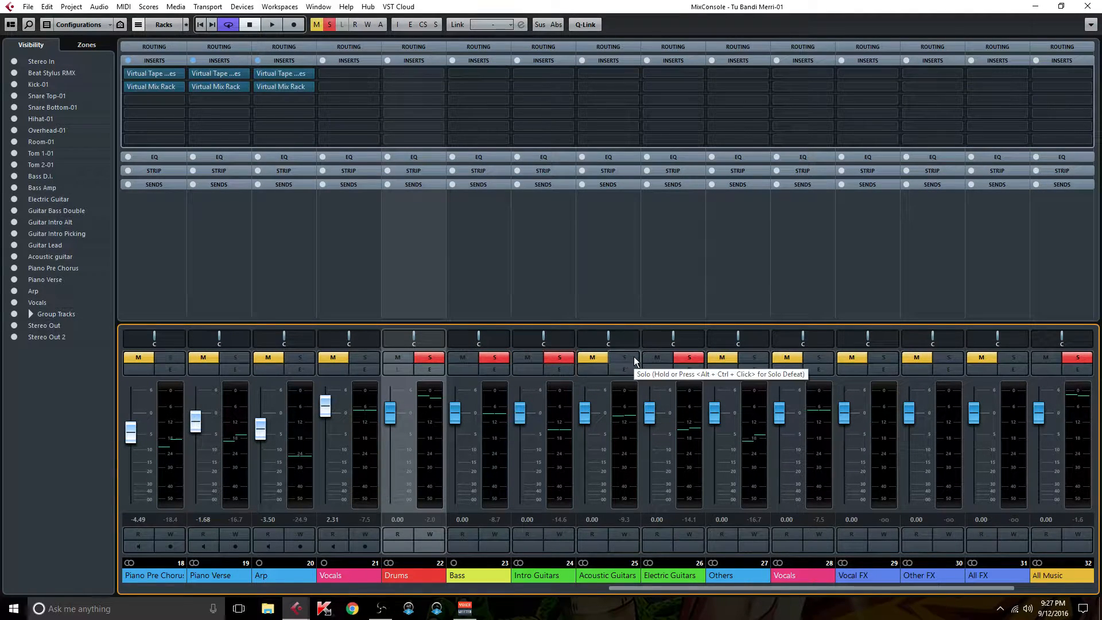
pyautogui.click(496, 358)
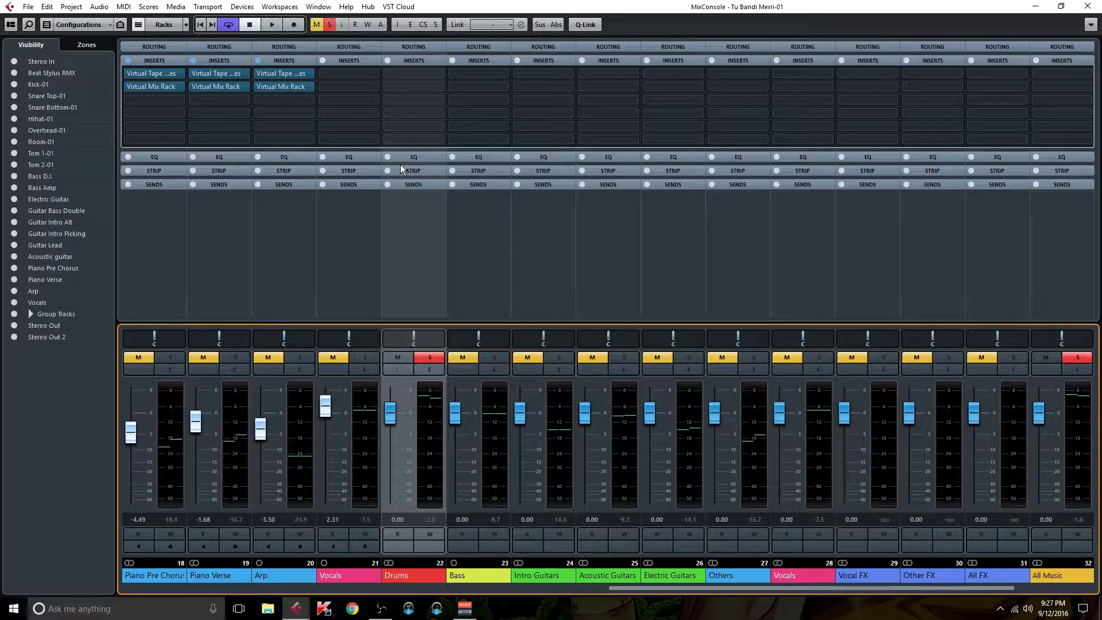
# - Start playback and load the Virtual Mix Rack plug-in into the Drums channel's first insert slot
pyautogui.press('space')
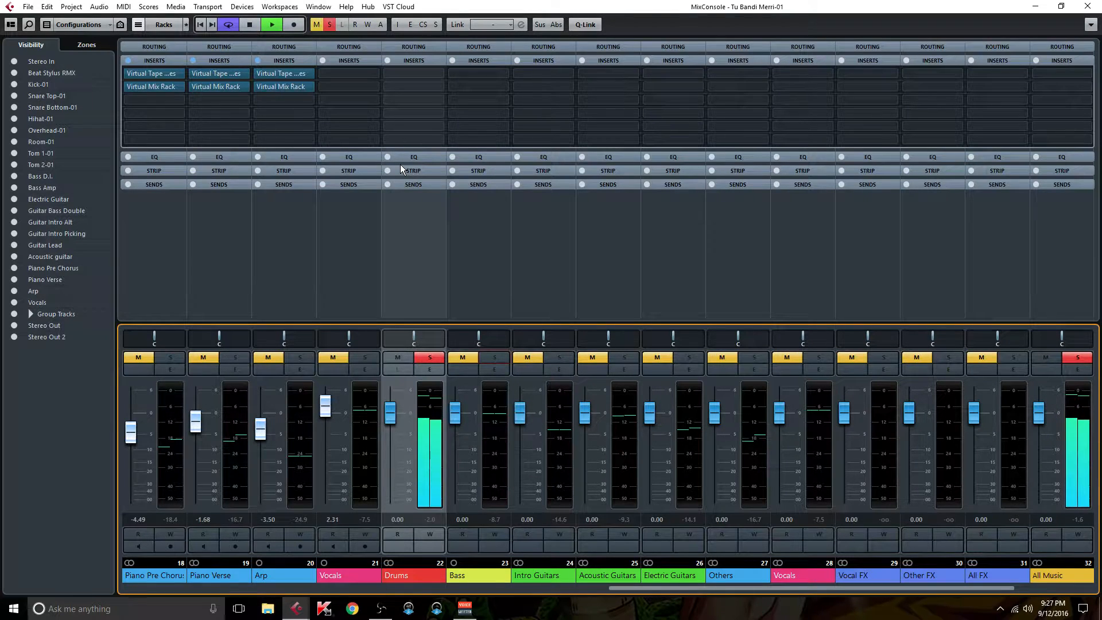
pyautogui.click(433, 74)
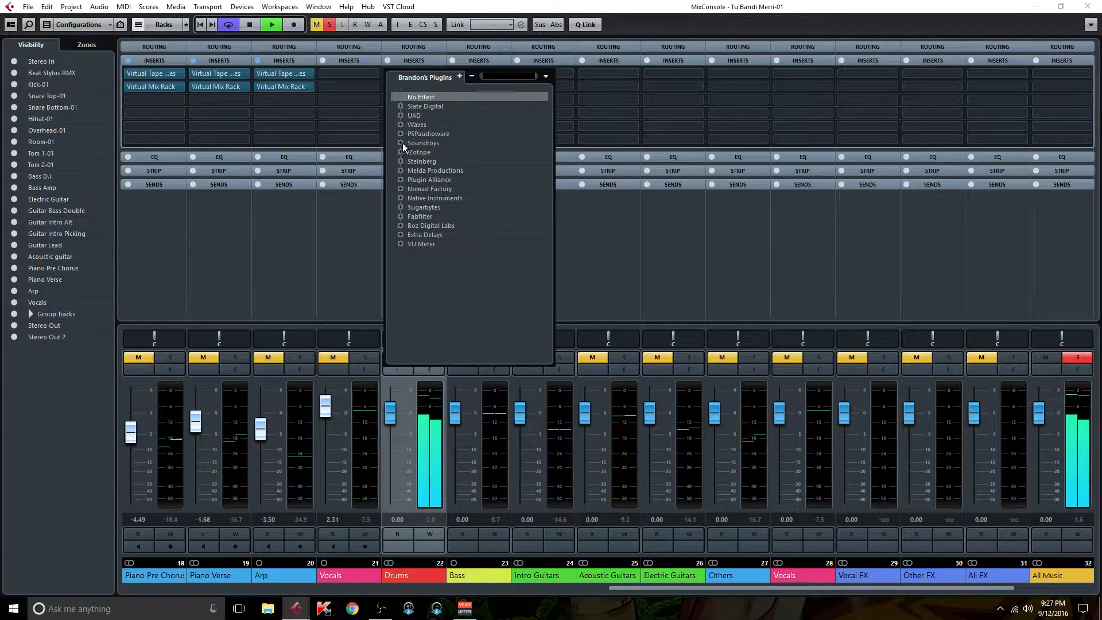
pyautogui.write('vmr')
pyautogui.click(479, 115)
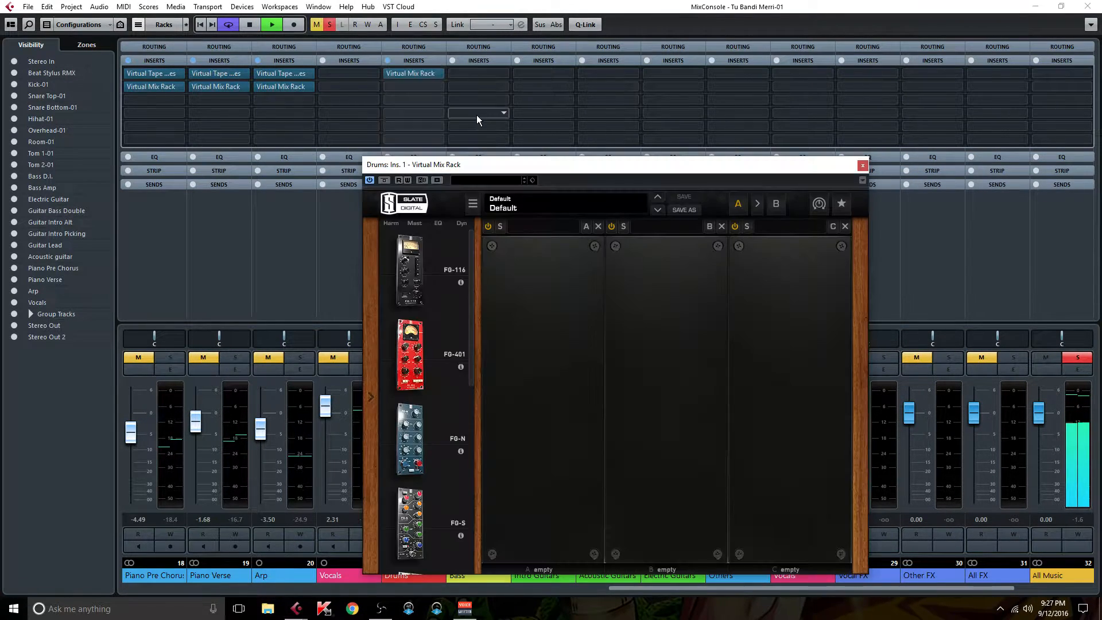
# - Add the FG-S EQ module to the first rack slot and turn up its low-cut filter slightly
pyautogui.scroll(-3, 437, 415)
pyautogui.moveTo(430, 355); pyautogui.dragTo(523, 428)
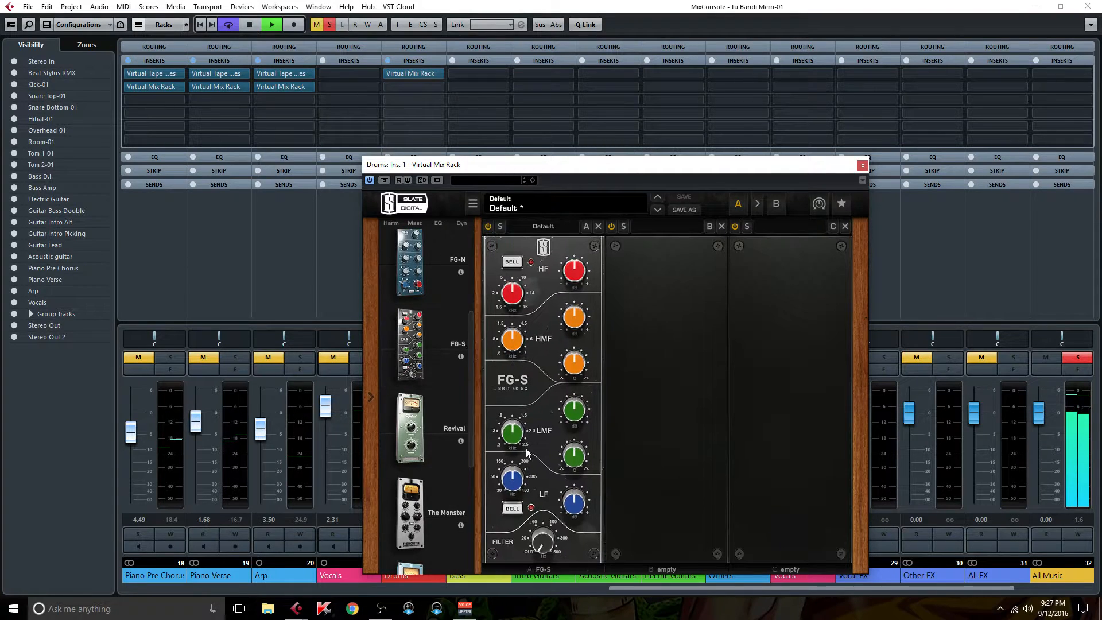
pyautogui.moveTo(527, 536); pyautogui.dragTo(519, 520)
# - Lower the FG-S low-mid frequency and cut that band by about 4.46 dB with a Q of 2.01
pyautogui.moveTo(511, 432); pyautogui.dragTo(499, 448)
pyautogui.moveTo(576, 460); pyautogui.dragTo(568, 477)
pyautogui.moveTo(576, 413); pyautogui.dragTo(581, 373)
pyautogui.moveTo(508, 435)
pyautogui.mouseDown()
pyautogui.moveTo(505, 419)
pyautogui.moveTo(501, 433)
pyautogui.mouseUp()
pyautogui.moveTo(571, 407); pyautogui.dragTo(572, 415)
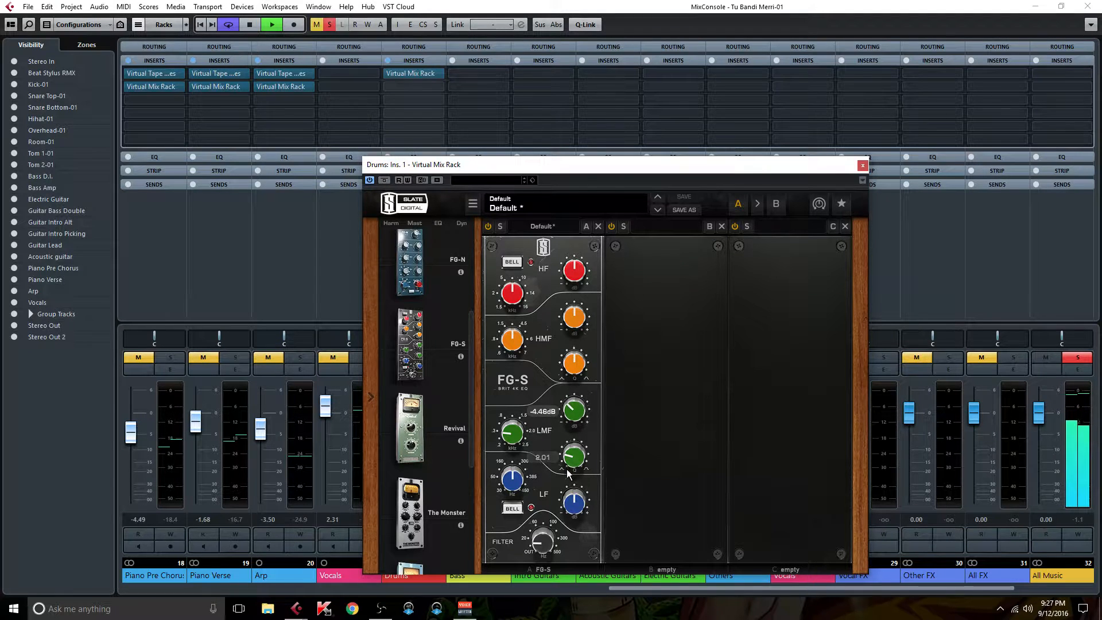
# - Boost the FG-S high band slightly and set the low band to a bell at 60 Hz with about 0.82 dB gain
pyautogui.moveTo(571, 278)
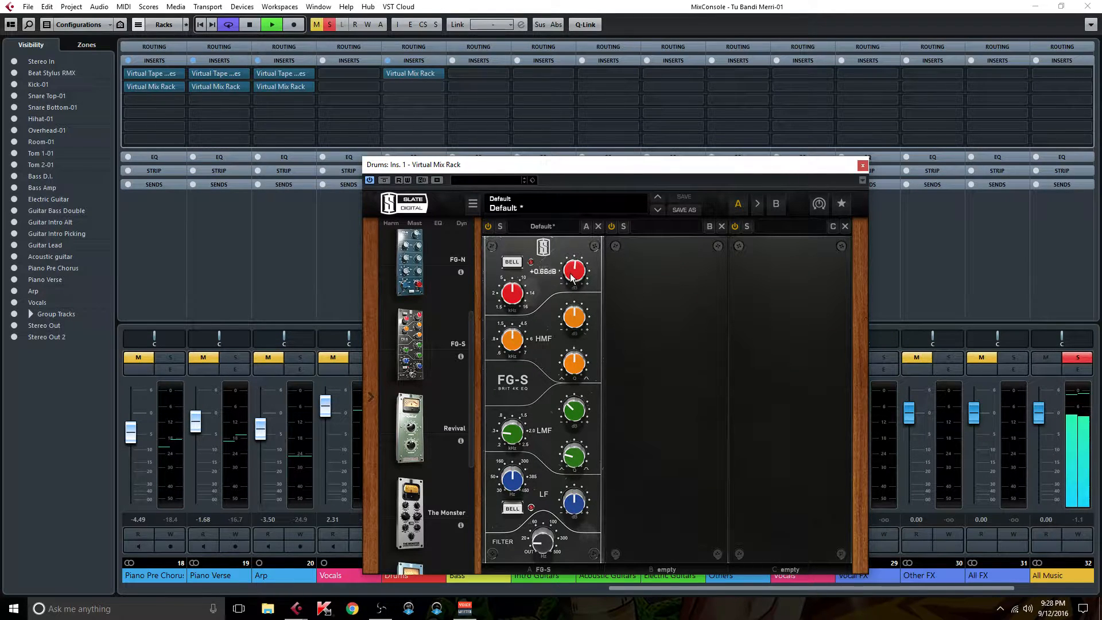
pyautogui.click(512, 508)
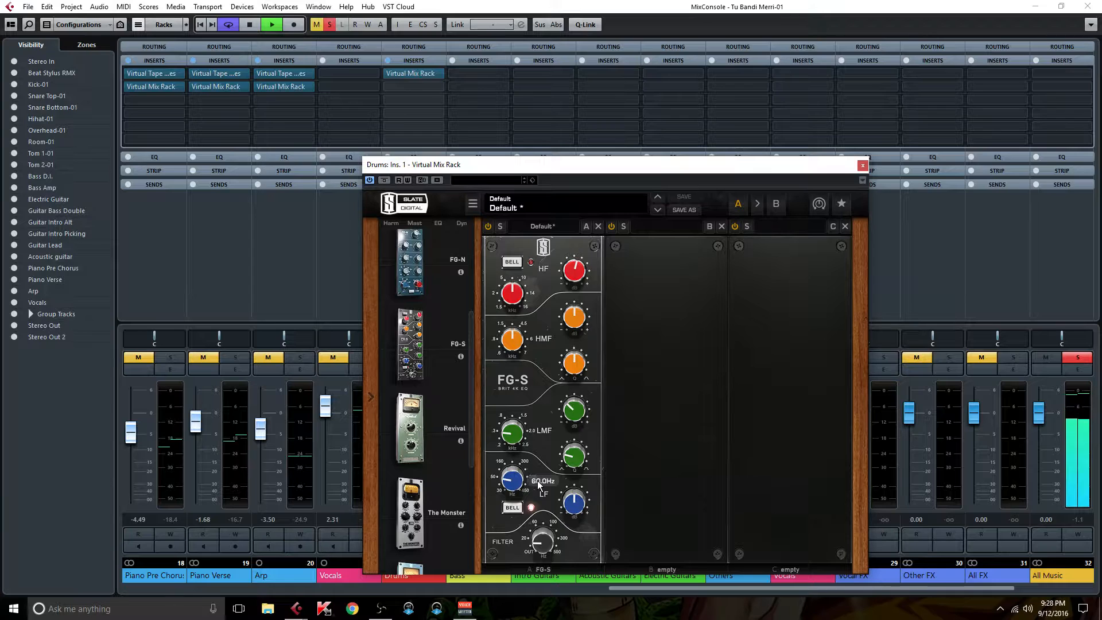
pyautogui.moveTo(577, 502)
pyautogui.moveTo(577, 502); pyautogui.dragTo(576, 504)
# - Add the FG-N EQ module to the second rack slot and set its line drive to 2.10 dB
pyautogui.moveTo(423, 266); pyautogui.dragTo(656, 408)
pyautogui.moveTo(683, 524); pyautogui.dragTo(695, 514)
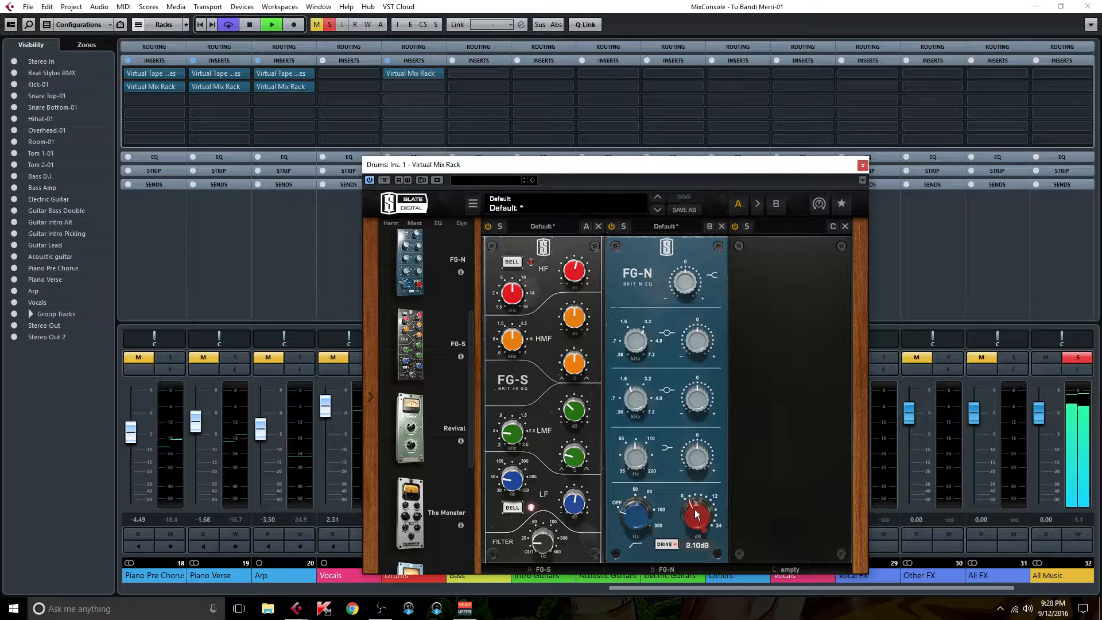
# - Try the Revival module in the third rack slot, replacing it with the Trimmer set to -1.26 dB
pyautogui.moveTo(410, 428); pyautogui.dragTo(779, 399)
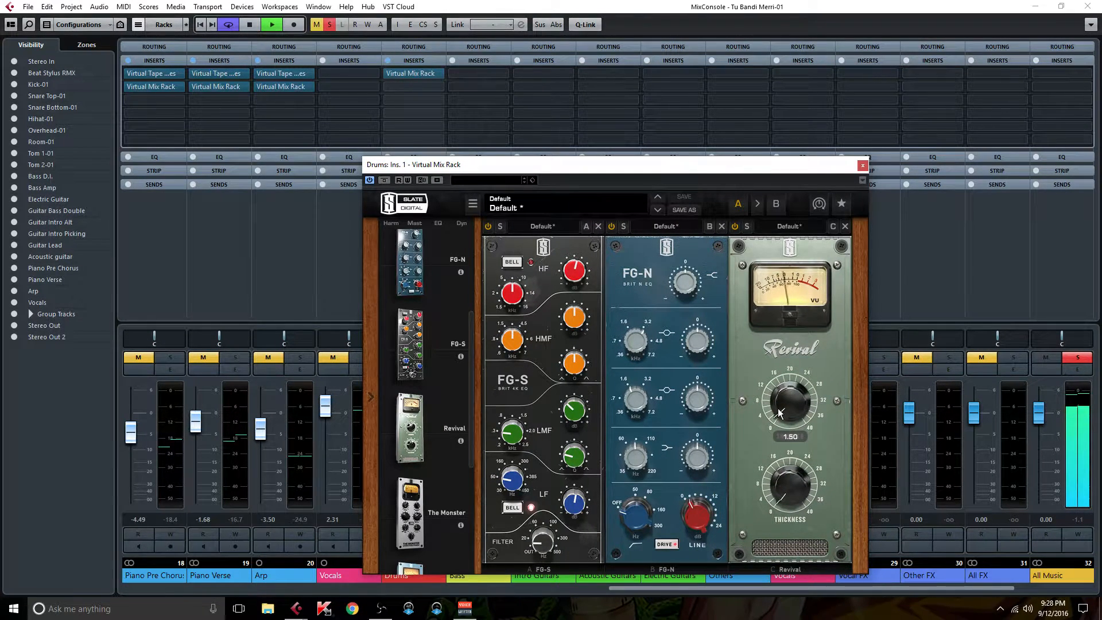
pyautogui.click(848, 227)
pyautogui.scroll(-3, 412, 463)
pyautogui.moveTo(410, 505); pyautogui.dragTo(786, 387)
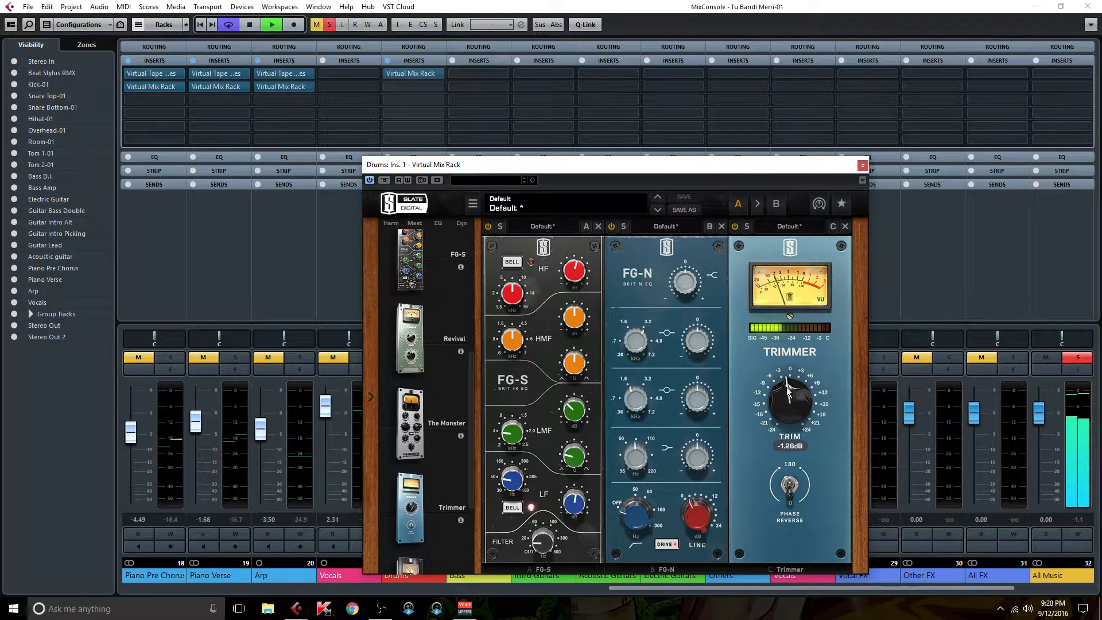
# - Compare the drums with the Virtual Mix Rack bypassed and active while checking the trim level, and close the plug-in window
pyautogui.click(385, 179)
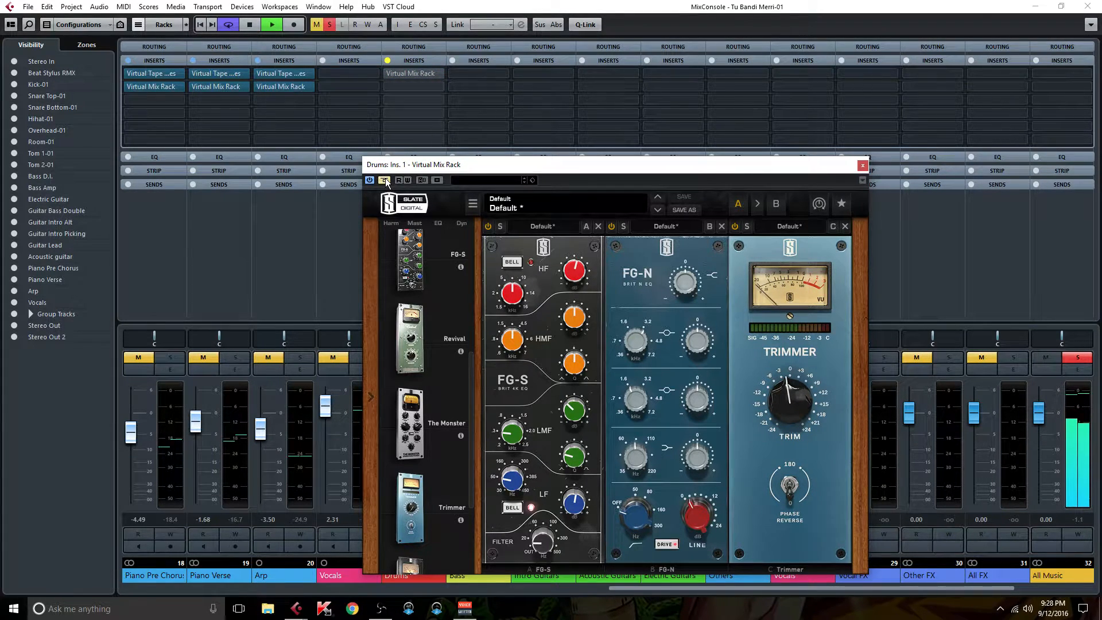
pyautogui.click(386, 180)
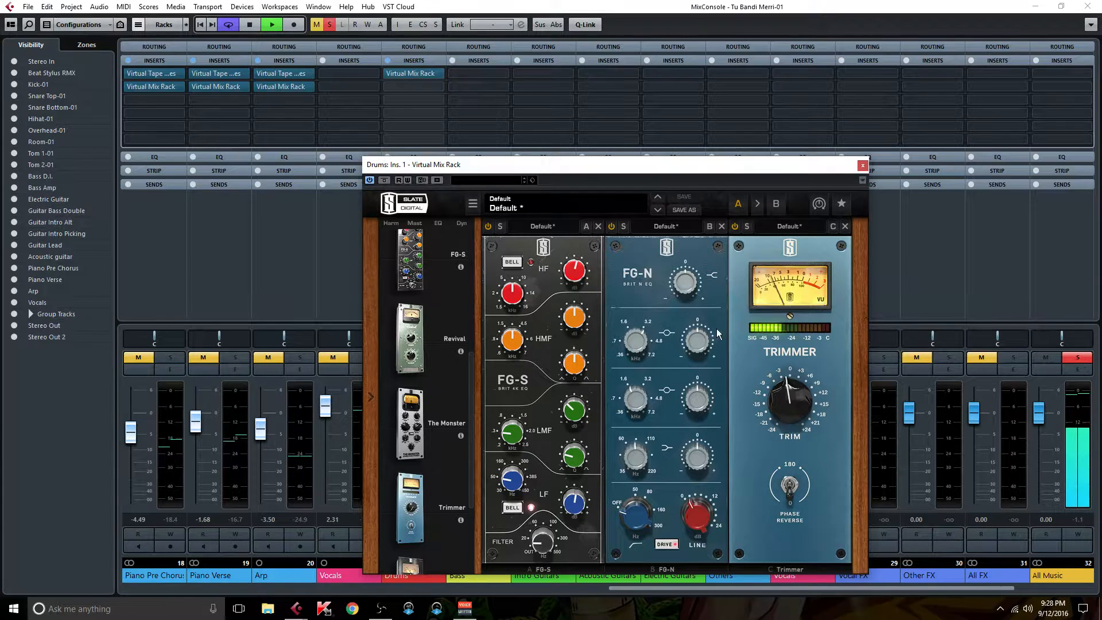
pyautogui.moveTo(783, 392)
pyautogui.moveTo(783, 391); pyautogui.dragTo(784, 394)
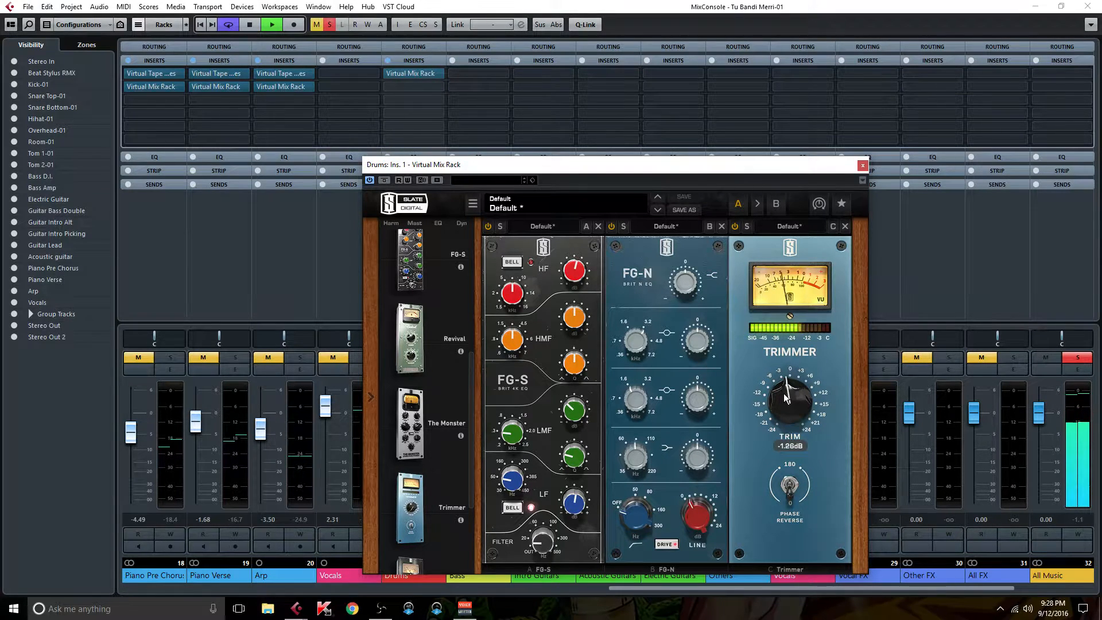
pyautogui.click(384, 180)
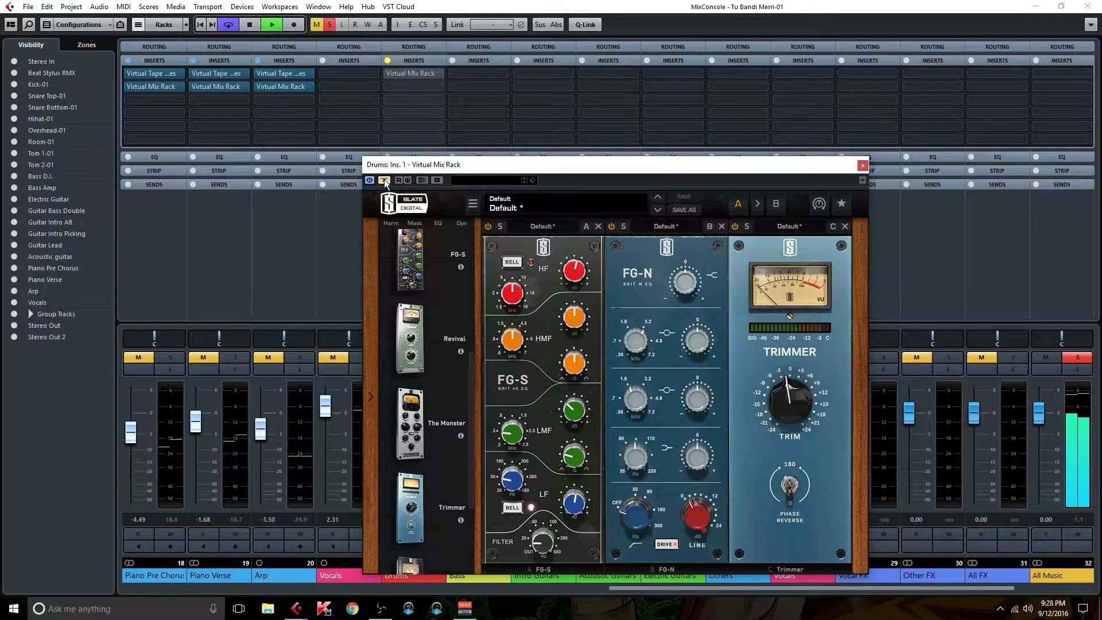
pyautogui.click(384, 180)
pyautogui.click(863, 165)
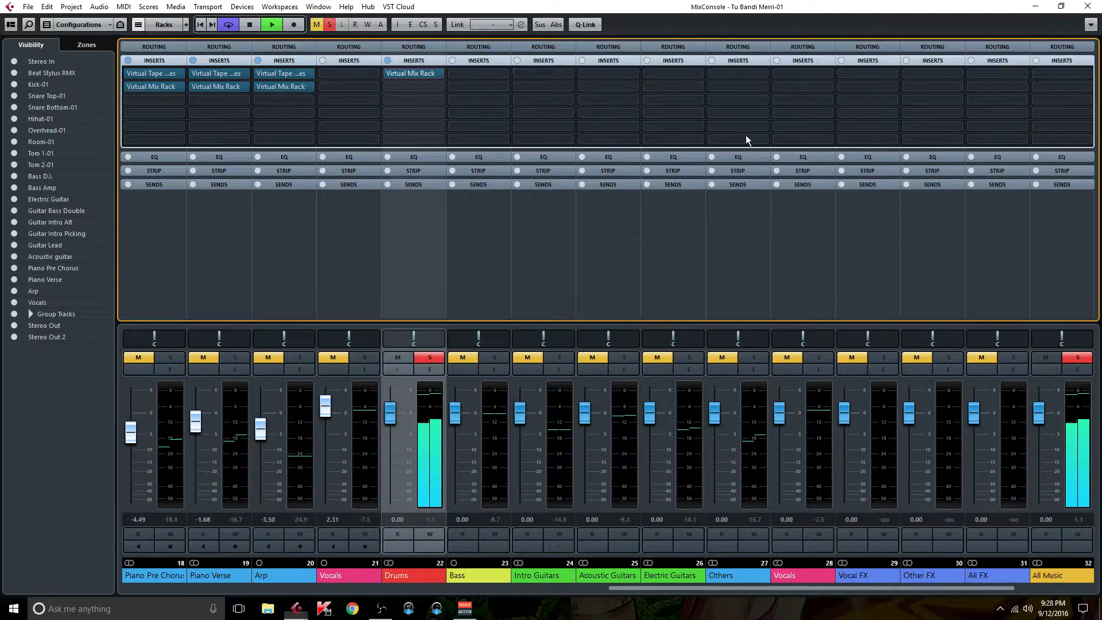
# - Load the VBC FG-Red compressor into the Drums channel's second insert slot
pyautogui.click(436, 85)
pyautogui.write('fg')
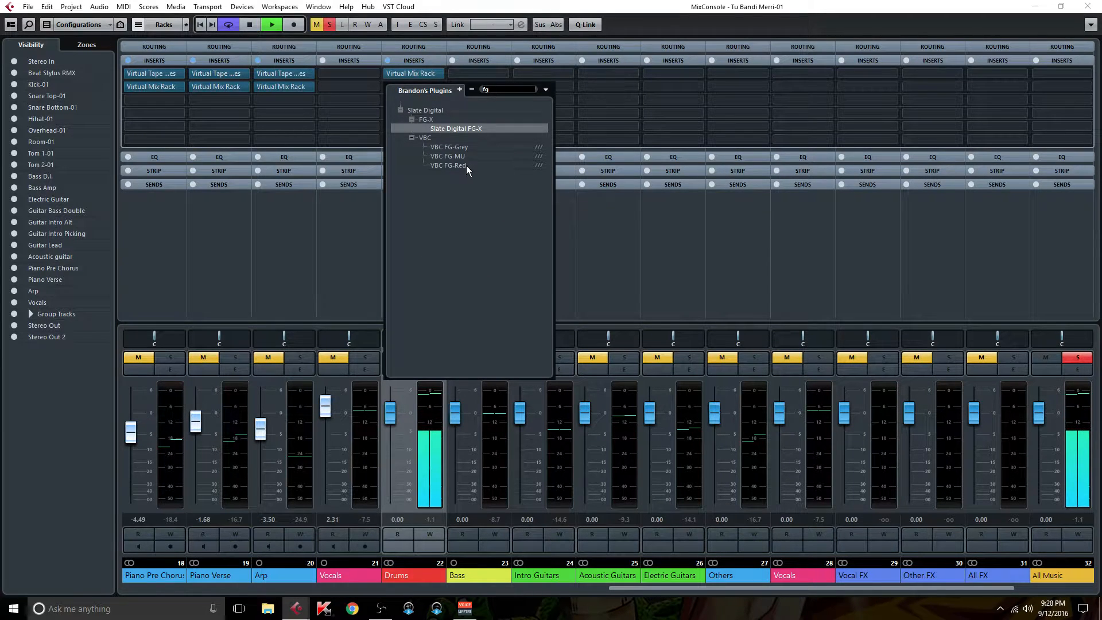
pyautogui.click(467, 167)
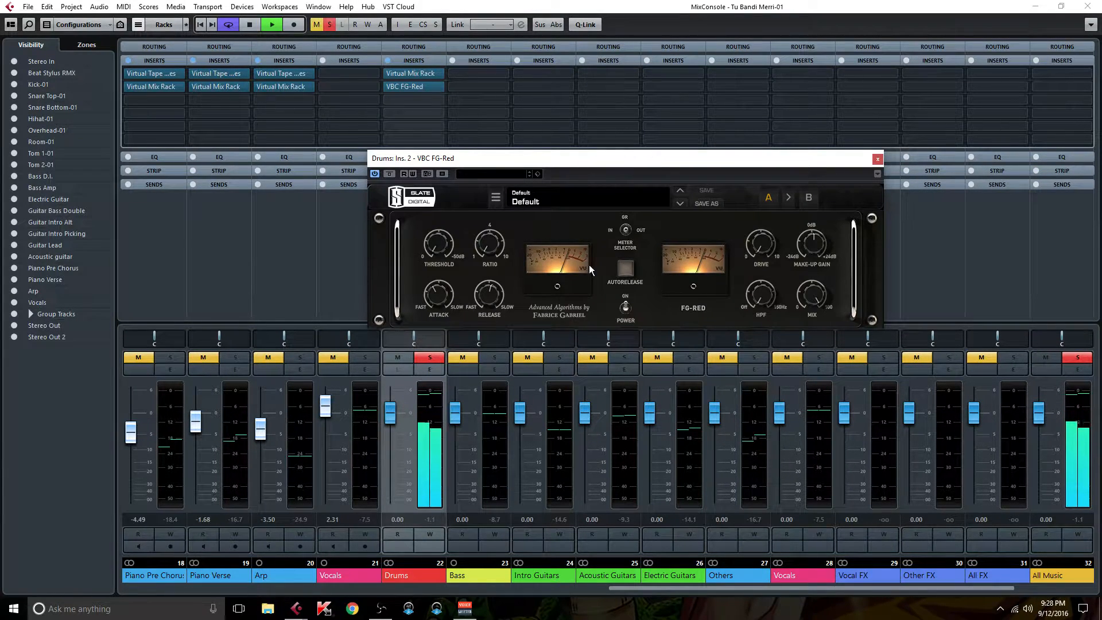
# - Raise the drive on the FG-Red compressor and engage its high-pass filter
pyautogui.moveTo(498, 216); pyautogui.dragTo(495, 181)
pyautogui.moveTo(488, 283); pyautogui.dragTo(440, 197)
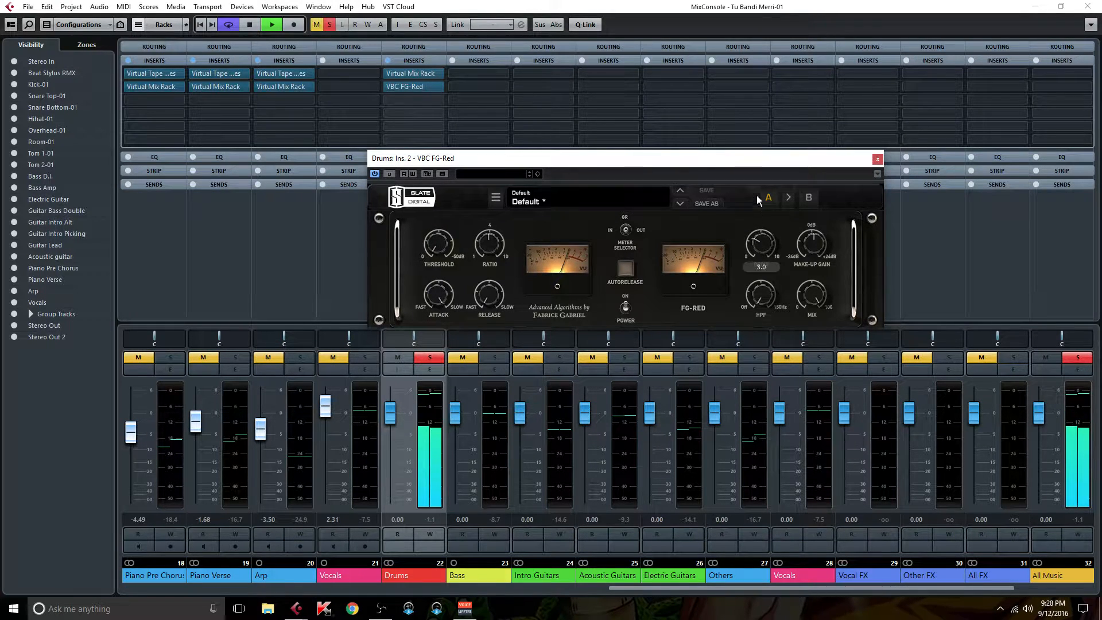
pyautogui.moveTo(764, 153); pyautogui.dragTo(764, 152)
pyautogui.moveTo(753, 300); pyautogui.dragTo(764, 225)
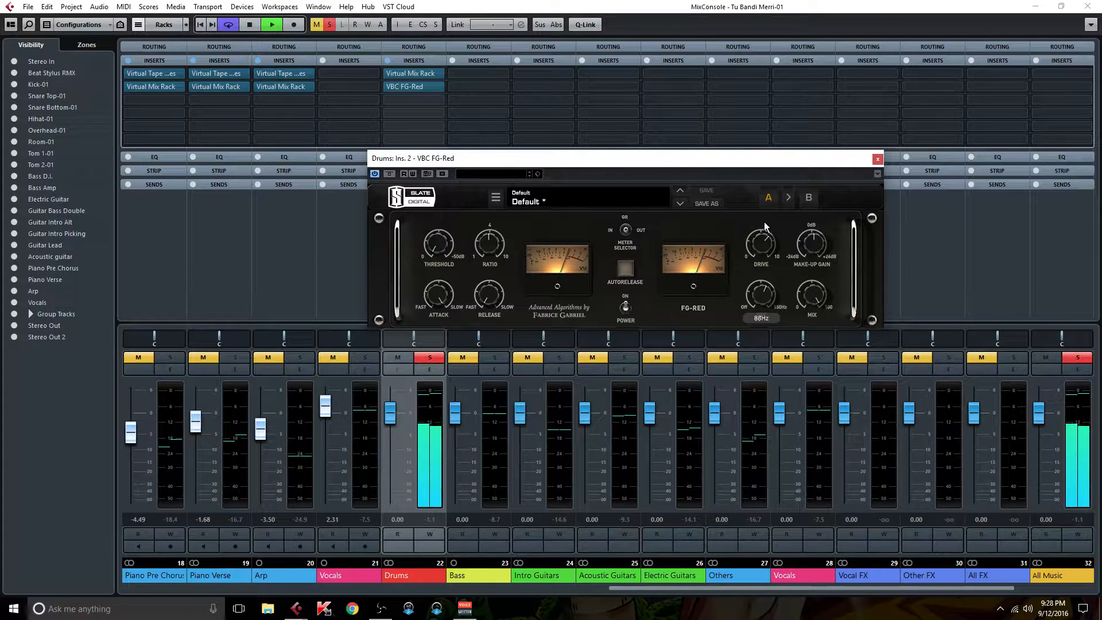
# - Lower the FG-Red threshold for more compression and reduce its high-pass filter frequency
pyautogui.moveTo(437, 247); pyautogui.dragTo(441, 206)
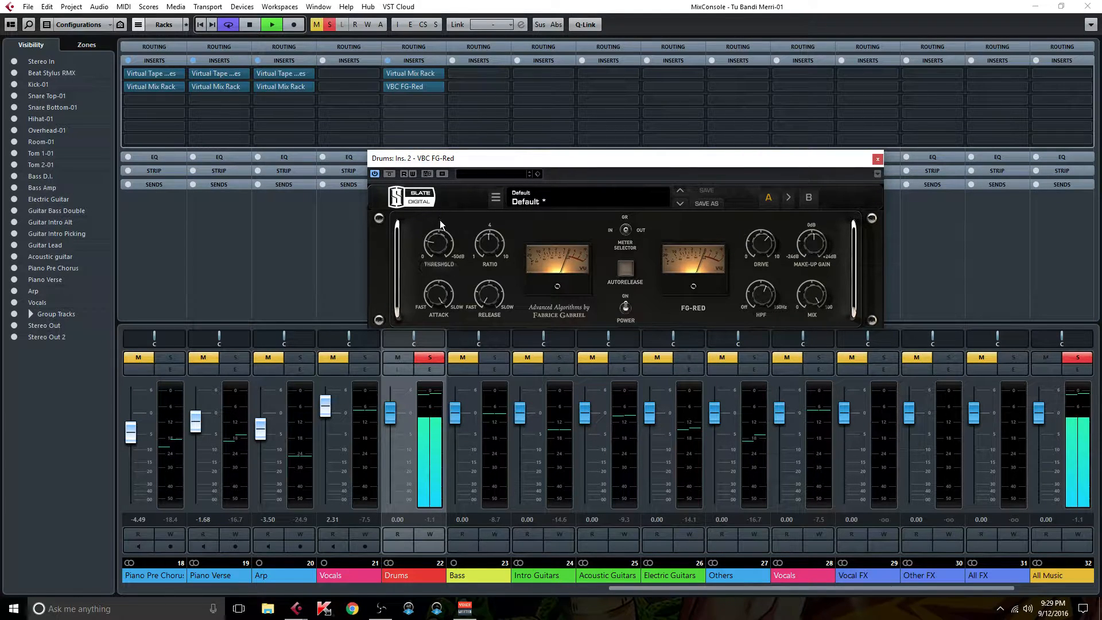
pyautogui.moveTo(759, 247)
pyautogui.moveTo(764, 292)
pyautogui.moveTo(763, 292); pyautogui.dragTo(761, 310)
pyautogui.moveTo(432, 244)
# - Compare the drums with all inserts bypassed and active, close the FG-Red window, and stop playback
pyautogui.click(388, 61)
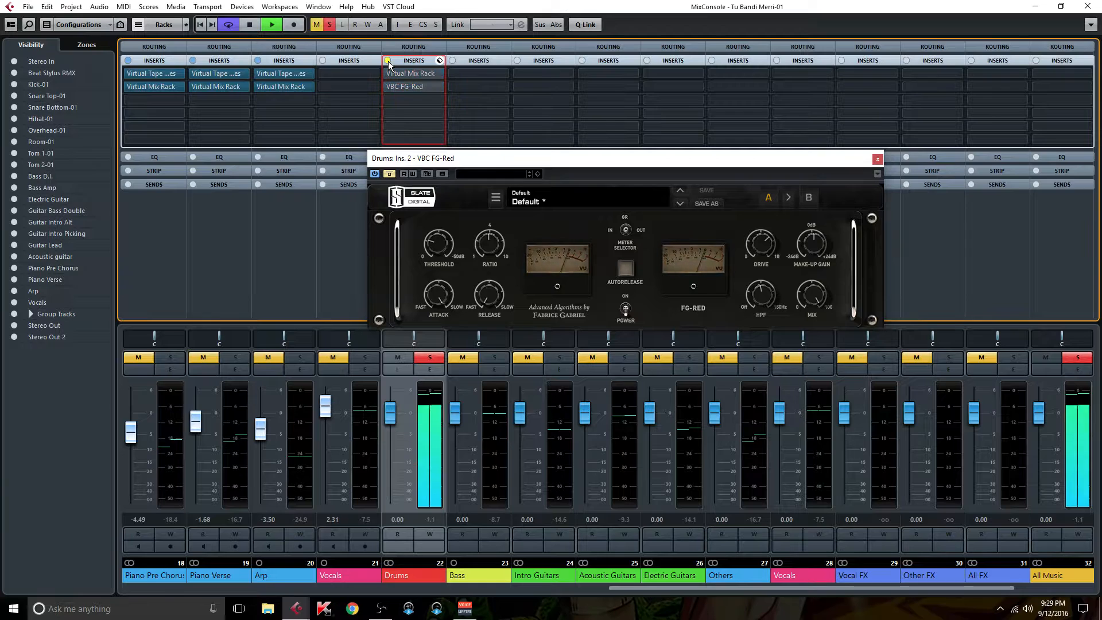
pyautogui.click(388, 60)
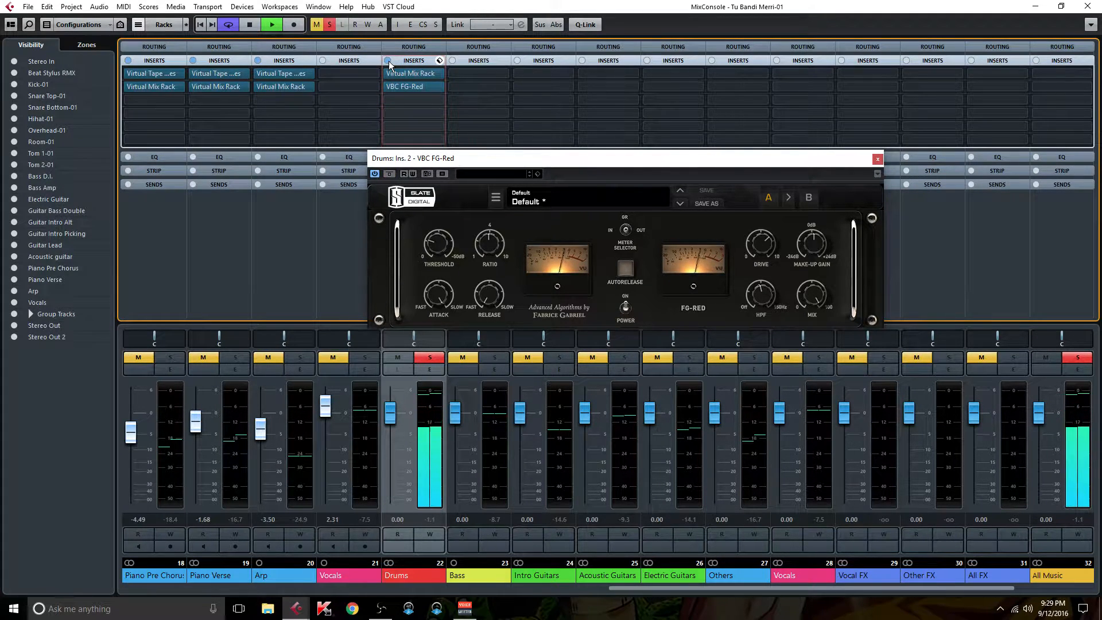
pyautogui.click(388, 61)
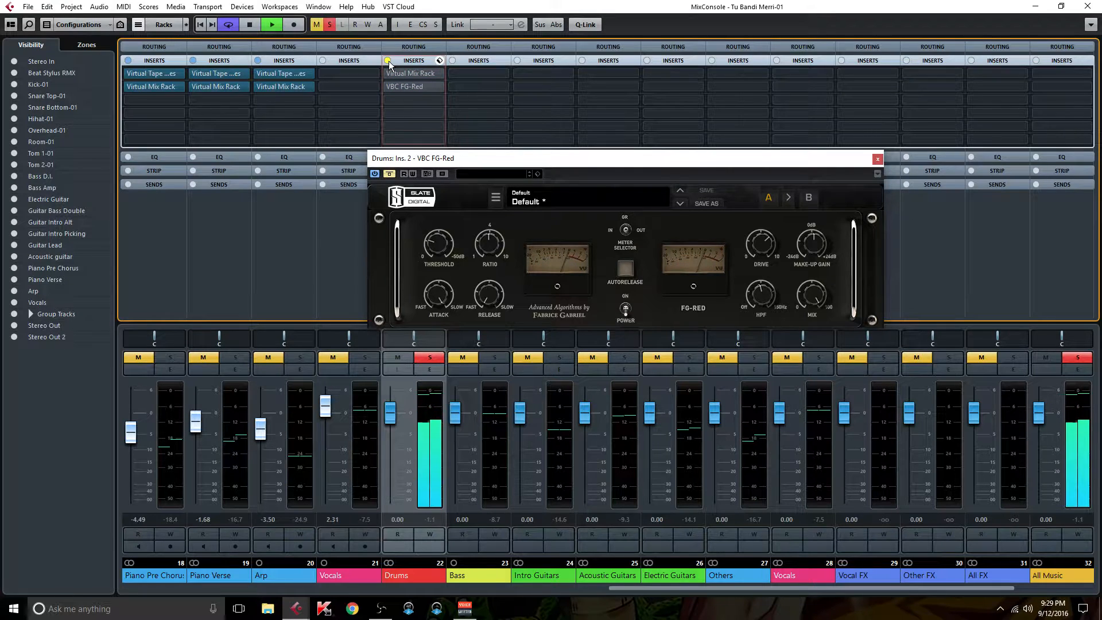
pyautogui.click(388, 61)
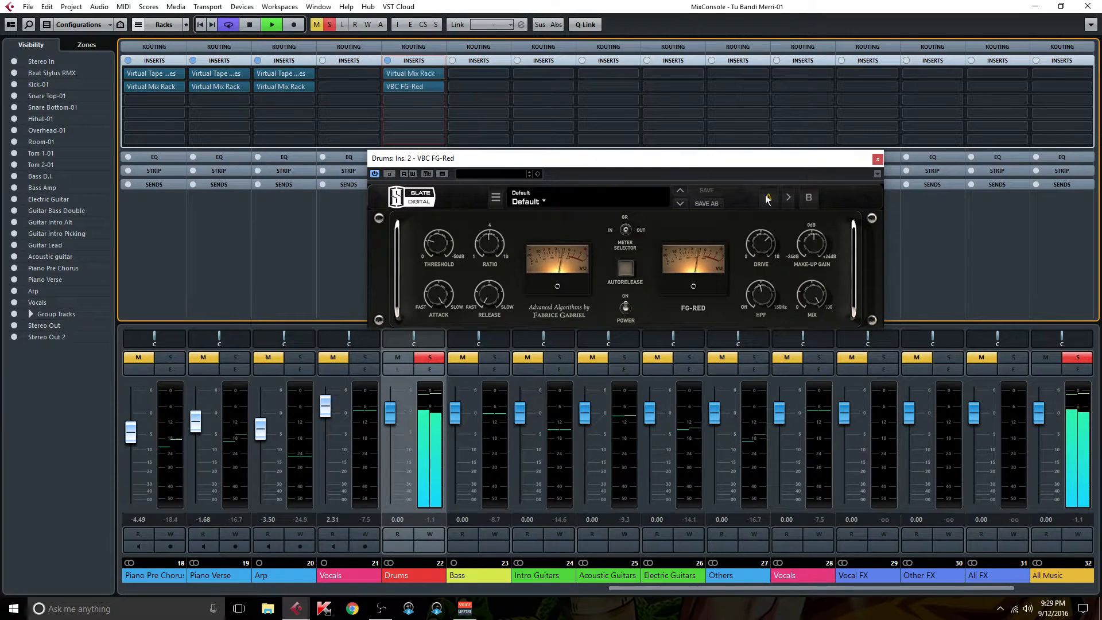
pyautogui.click(876, 163)
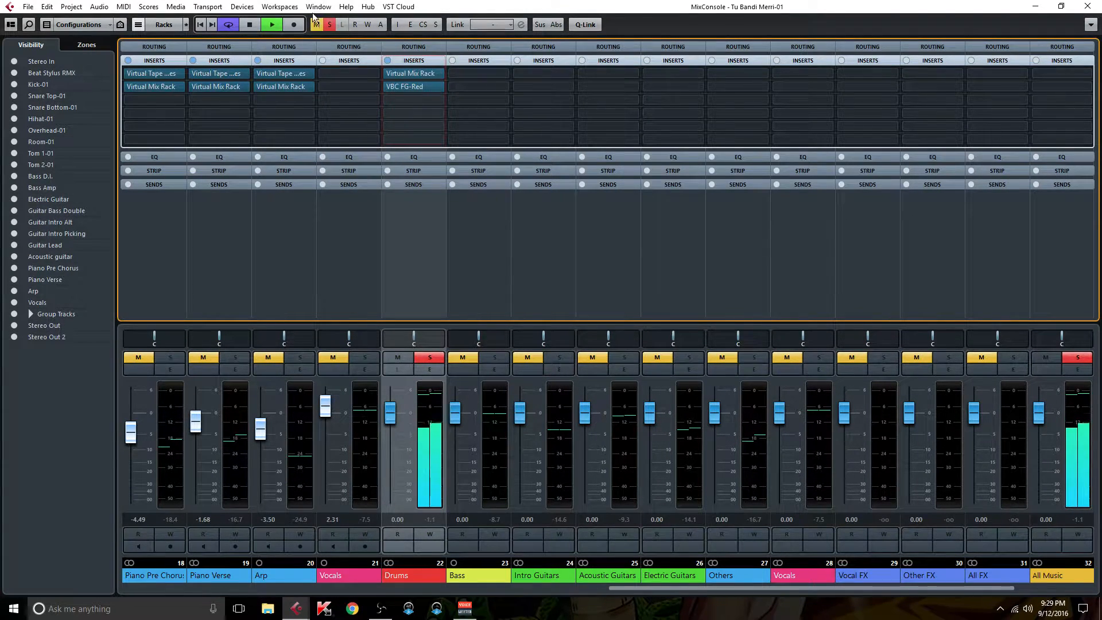
pyautogui.click(388, 61)
pyautogui.click(388, 61)
pyautogui.press('space')
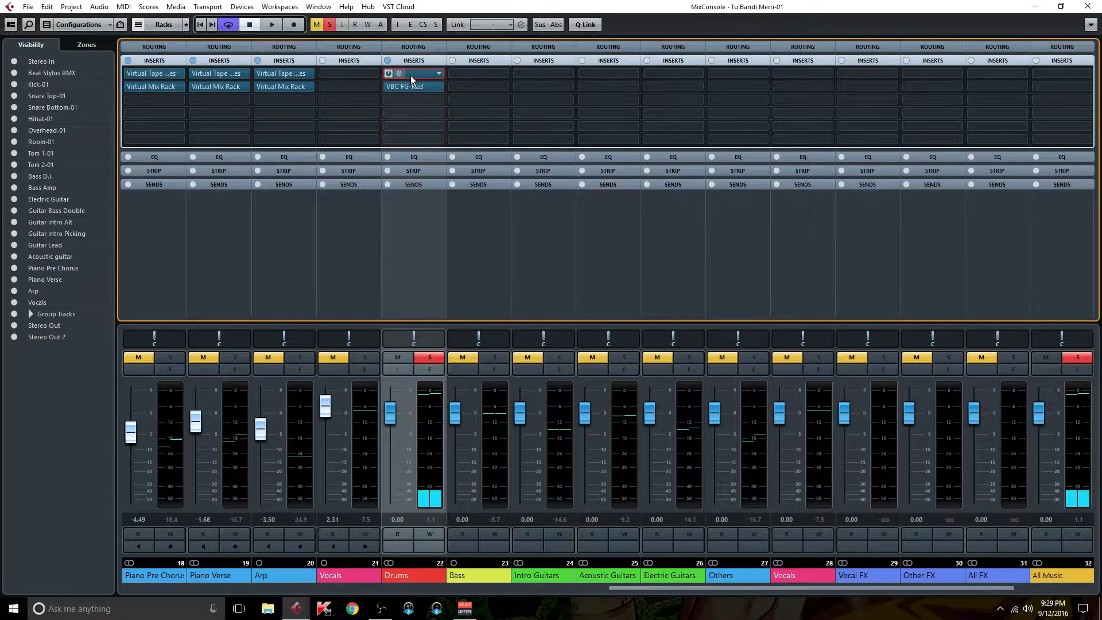
# - Review the FG-S EQ, FG-N drive and Trimmer settings in the Drums channel's Virtual Mix Rack, and close its window
pyautogui.click(411, 74)
pyautogui.moveTo(557, 165); pyautogui.dragTo(543, 88)
pyautogui.moveTo(533, 468)
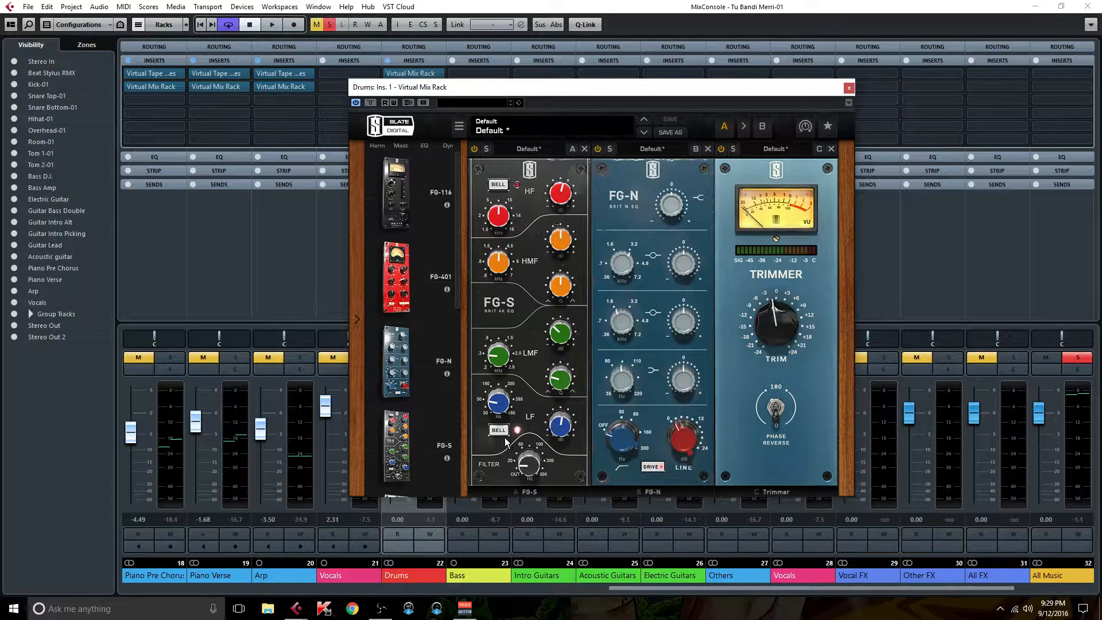
pyautogui.moveTo(499, 406)
pyautogui.moveTo(564, 433)
pyautogui.moveTo(498, 405)
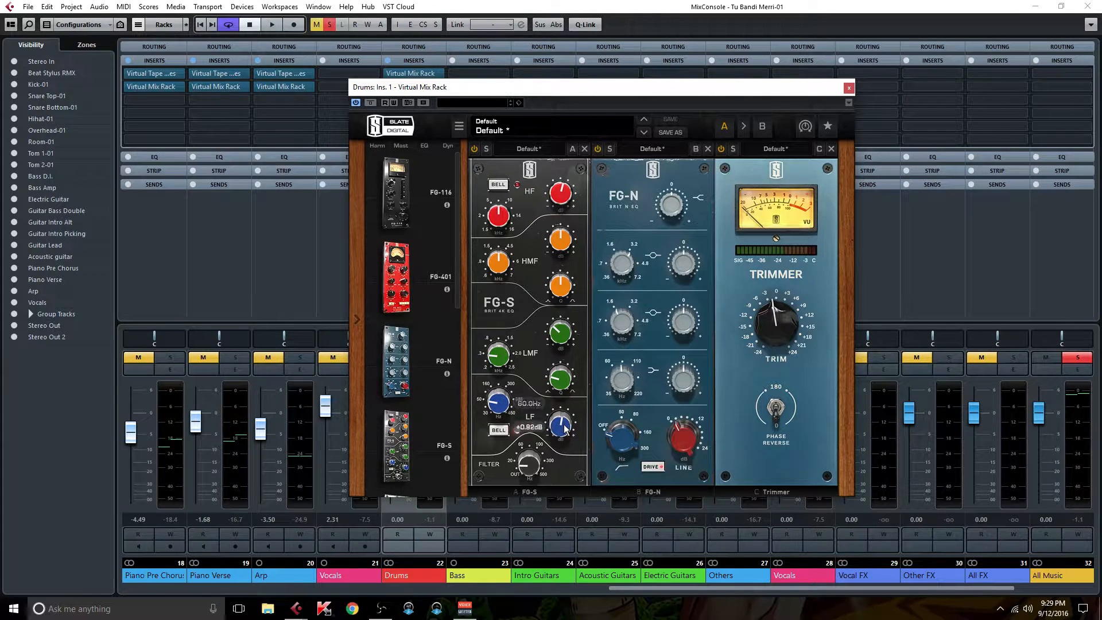
pyautogui.moveTo(501, 359)
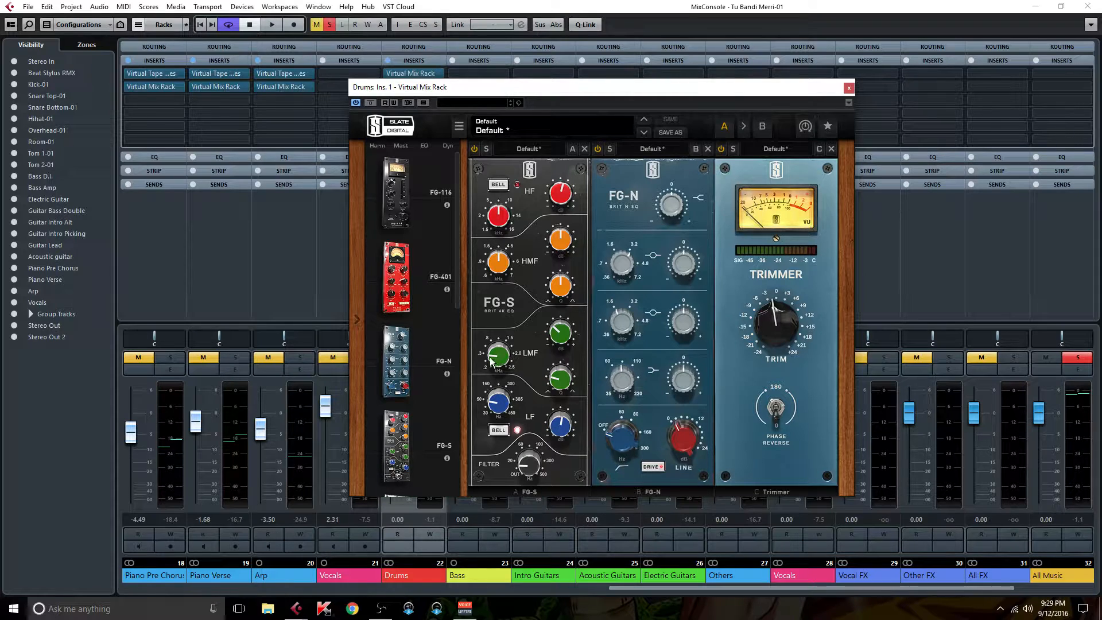
pyautogui.moveTo(561, 333)
pyautogui.moveTo(503, 218)
pyautogui.moveTo(565, 194)
pyautogui.moveTo(682, 437)
pyautogui.moveTo(772, 325)
pyautogui.click(849, 89)
# - Review the drive and high-pass filter settings of the Drums channel's VBC FG-Red compressor, and close its window
pyautogui.doubleClick(412, 87)
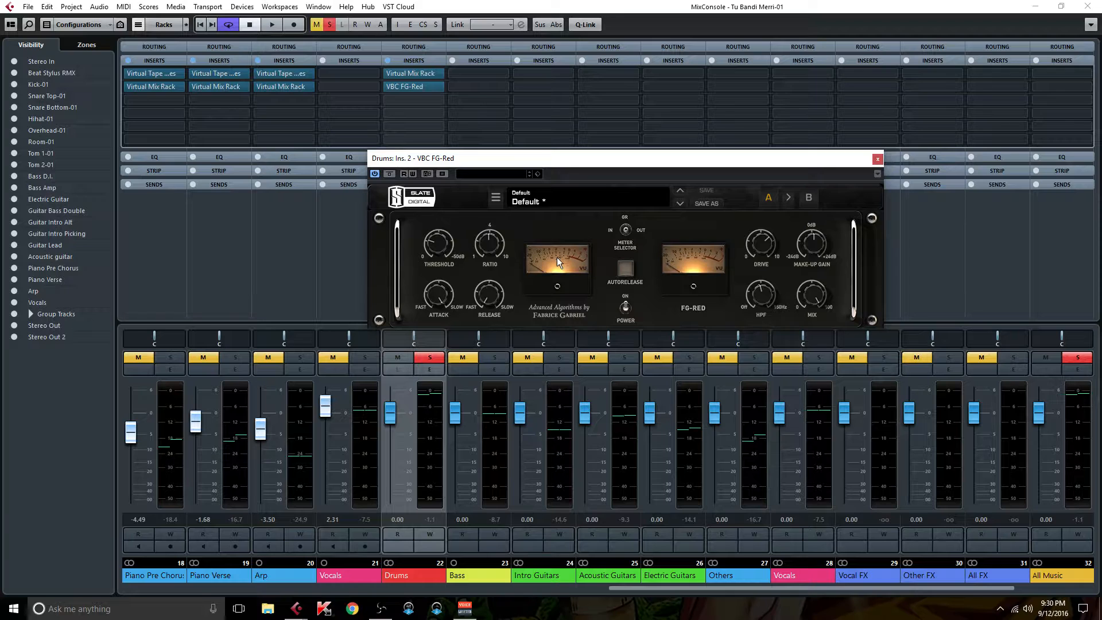
pyautogui.moveTo(762, 246)
pyautogui.moveTo(762, 299)
pyautogui.click(879, 159)
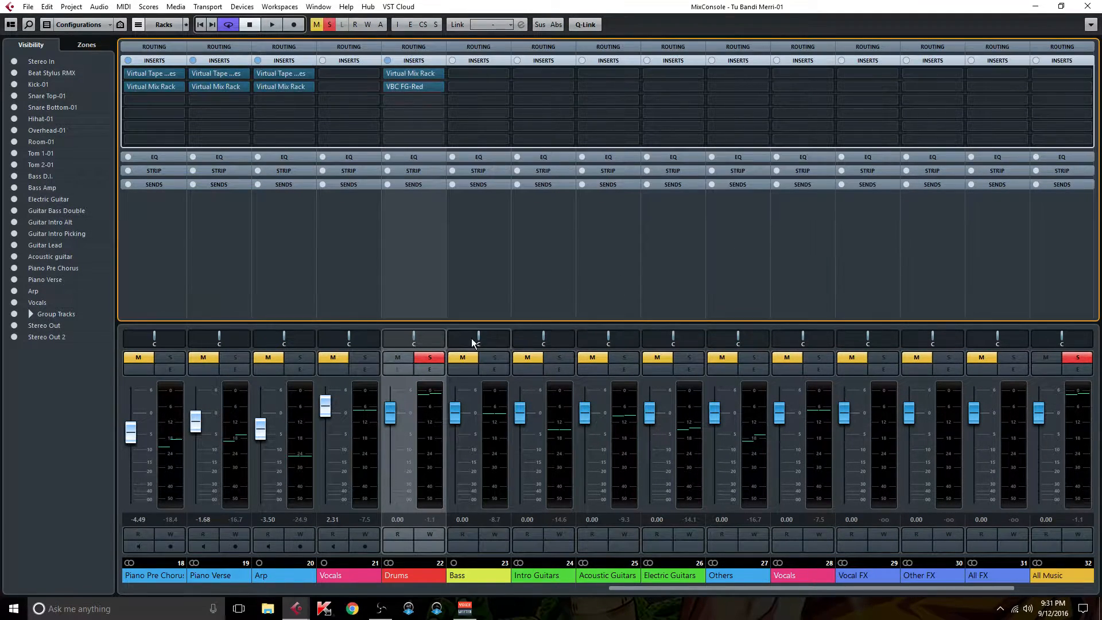
# - Solo the Bass channel alongside the drums during playback and load FabFilter Pro-Q into its first insert slot
pyautogui.click(496, 357)
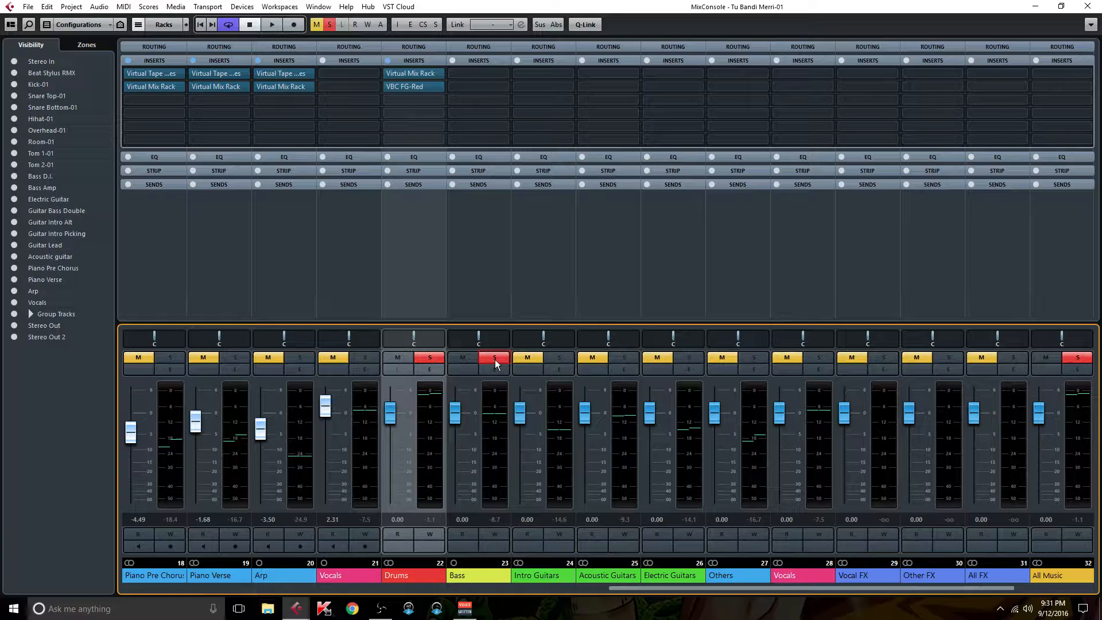
pyautogui.press('space')
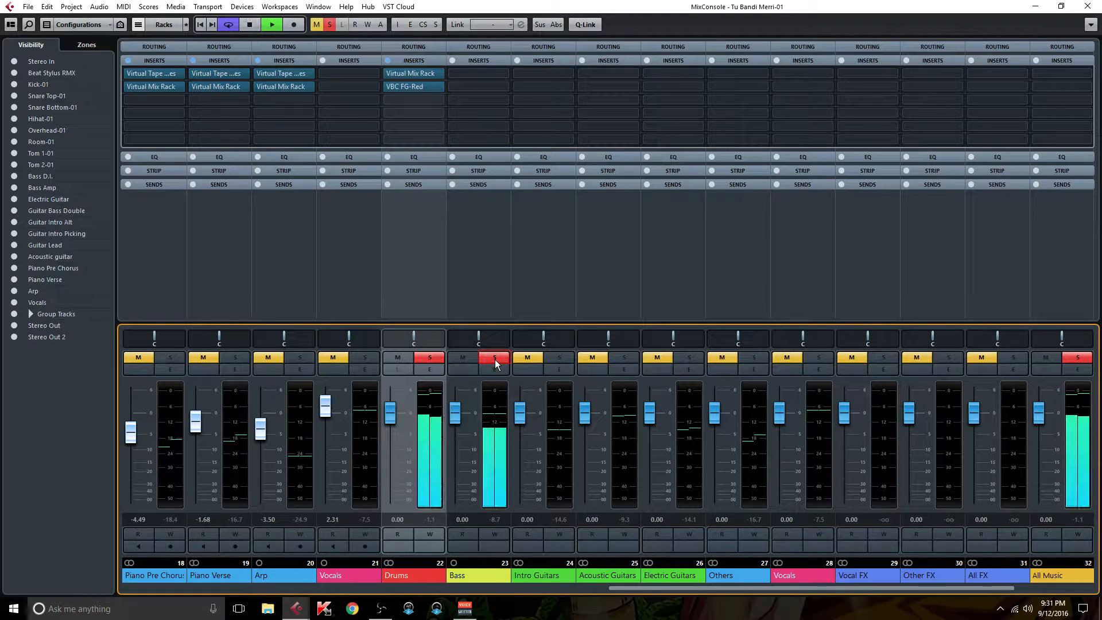
pyautogui.click(501, 74)
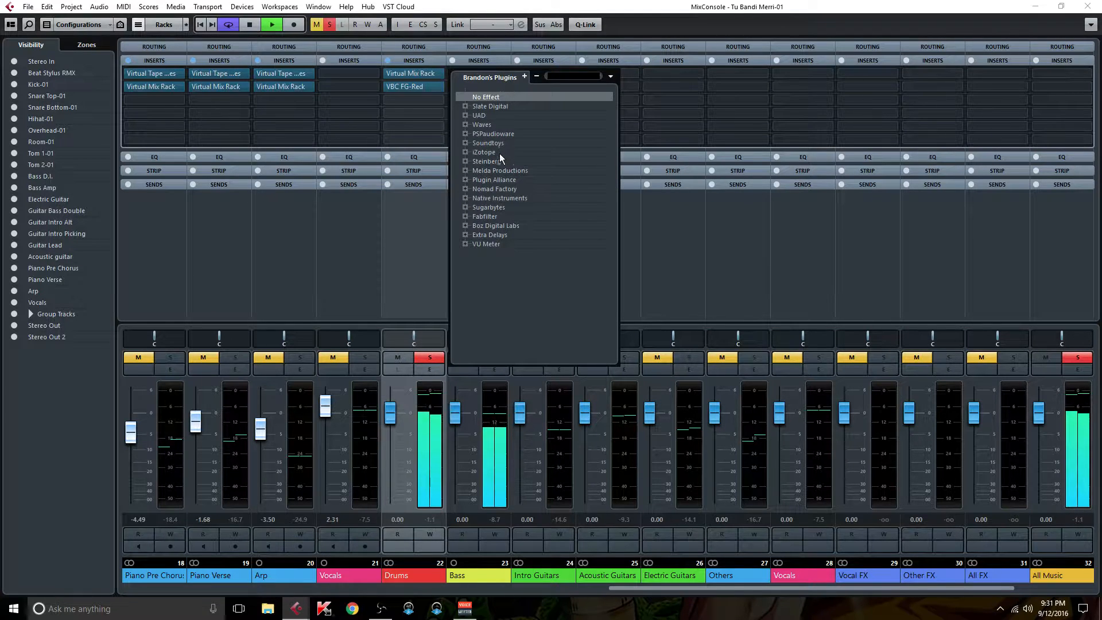
pyautogui.write('fab')
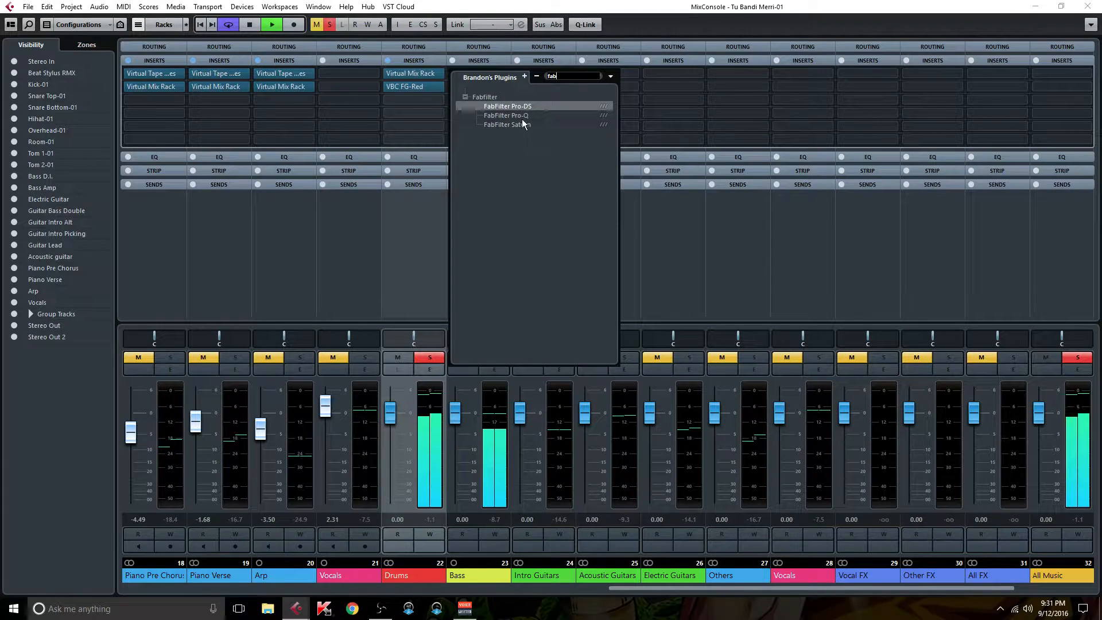
pyautogui.click(527, 116)
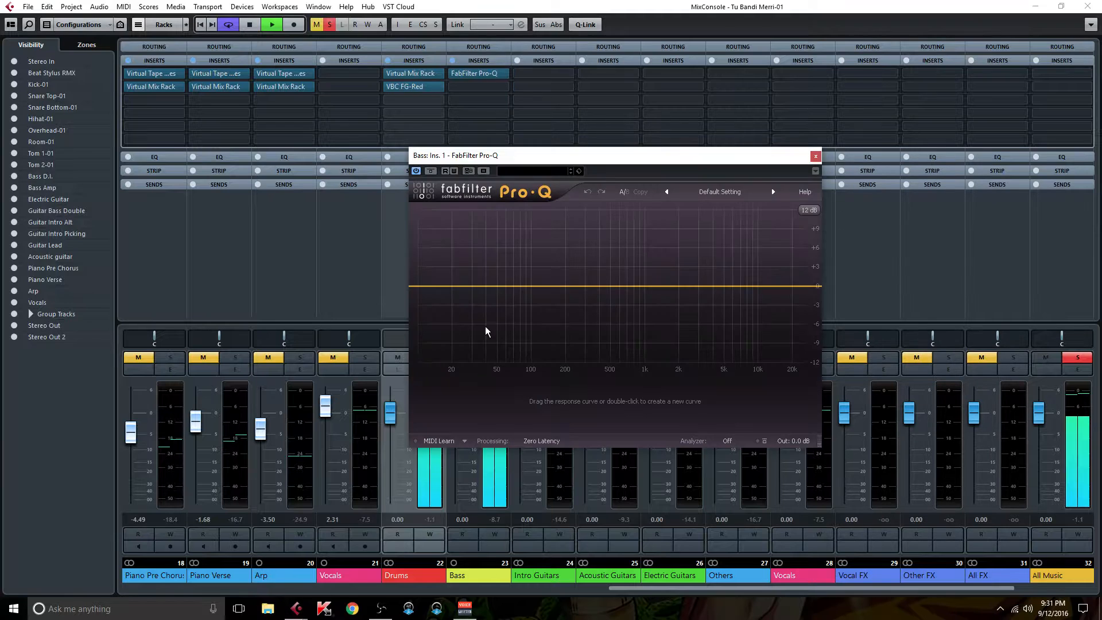
# - Create a Low Cut band in Pro-Q with a 6 dB/oct slope at about 40 Hz
pyautogui.click(452, 295)
pyautogui.click(508, 401)
pyautogui.click(521, 441)
pyautogui.click(509, 414)
pyautogui.click(521, 428)
pyautogui.doubleClick(555, 409)
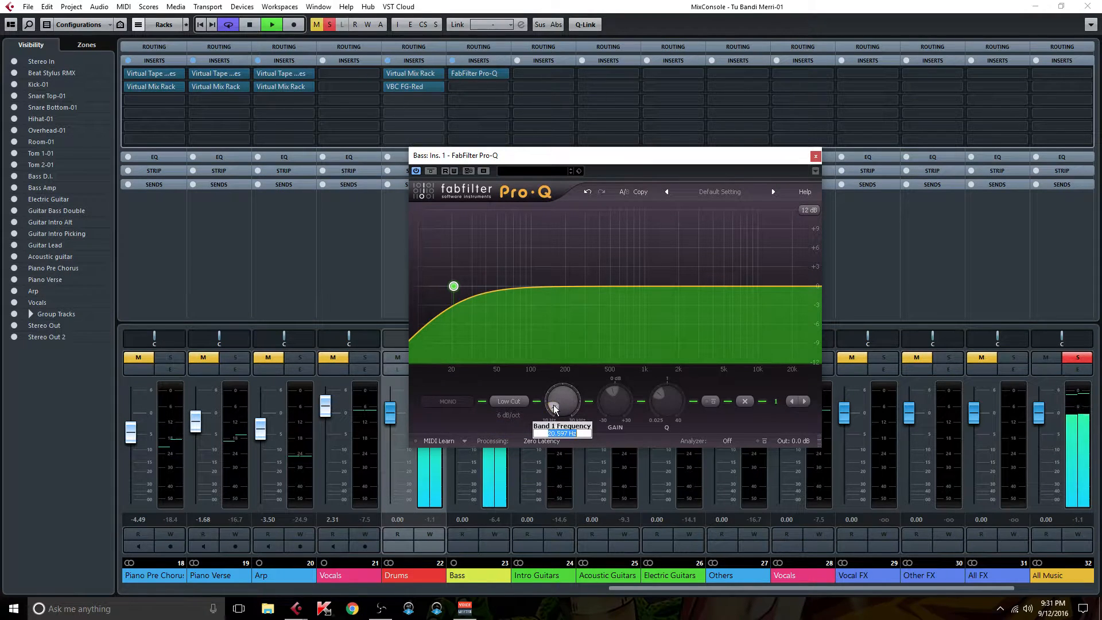
pyautogui.write('4')
pyautogui.press('Return')
# - Compare the bass with Pro-Q bypassed and active, and close the EQ window
pyautogui.click(430, 172)
pyautogui.click(431, 172)
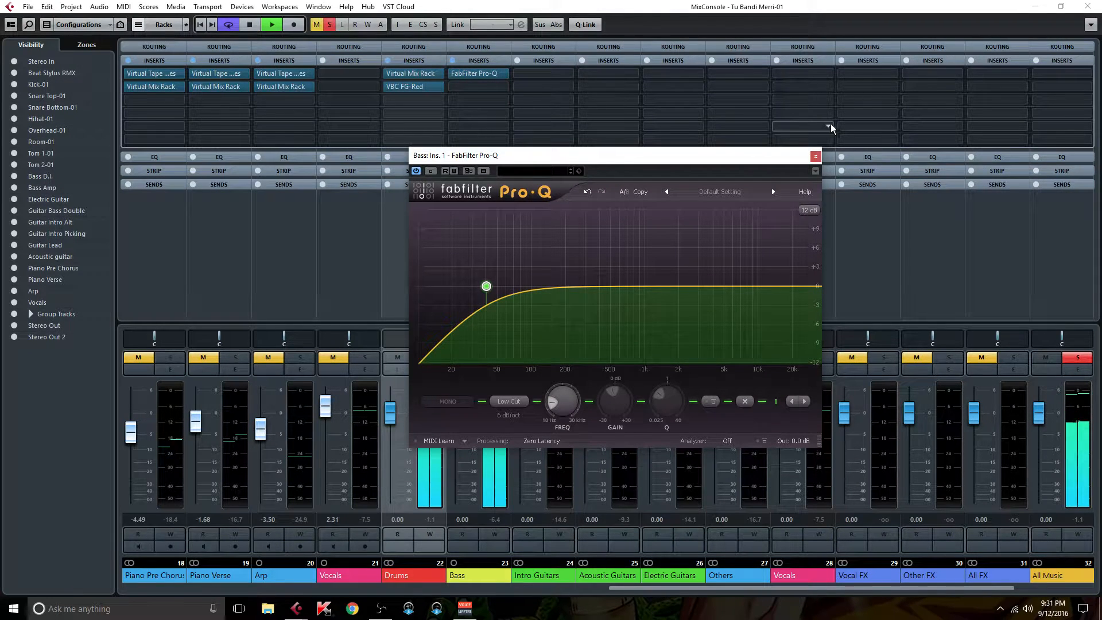
pyautogui.click(816, 156)
# - Load the UAD Teletronix LA-2A Gray(m) compressor into the Bass channel's second insert slot
pyautogui.click(504, 87)
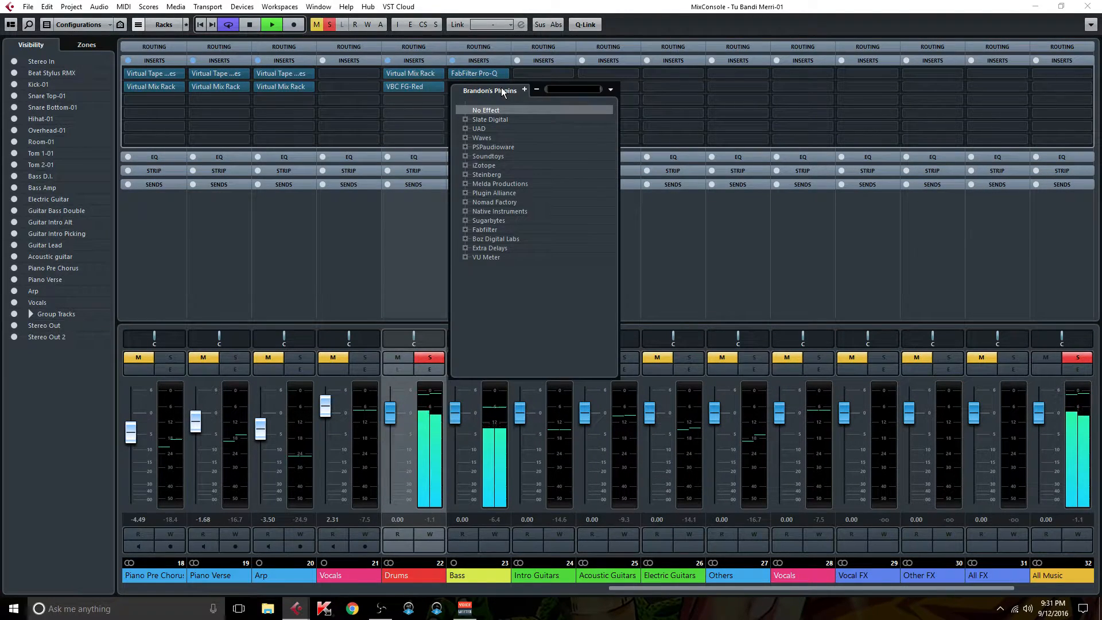
pyautogui.click(465, 128)
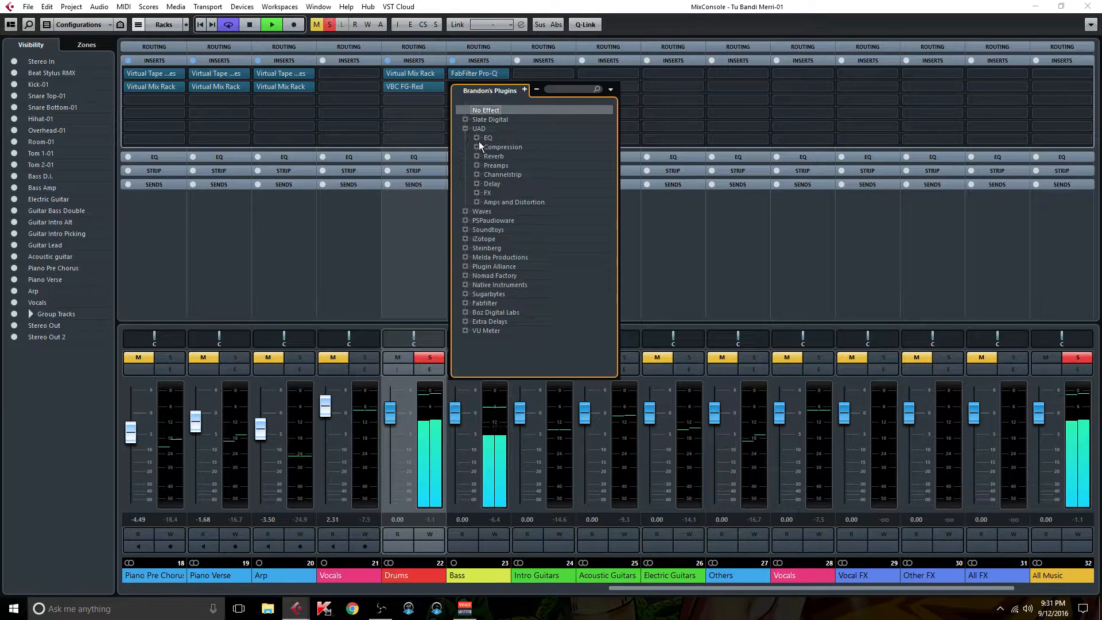
pyautogui.click(474, 147)
pyautogui.click(474, 147)
pyautogui.click(488, 156)
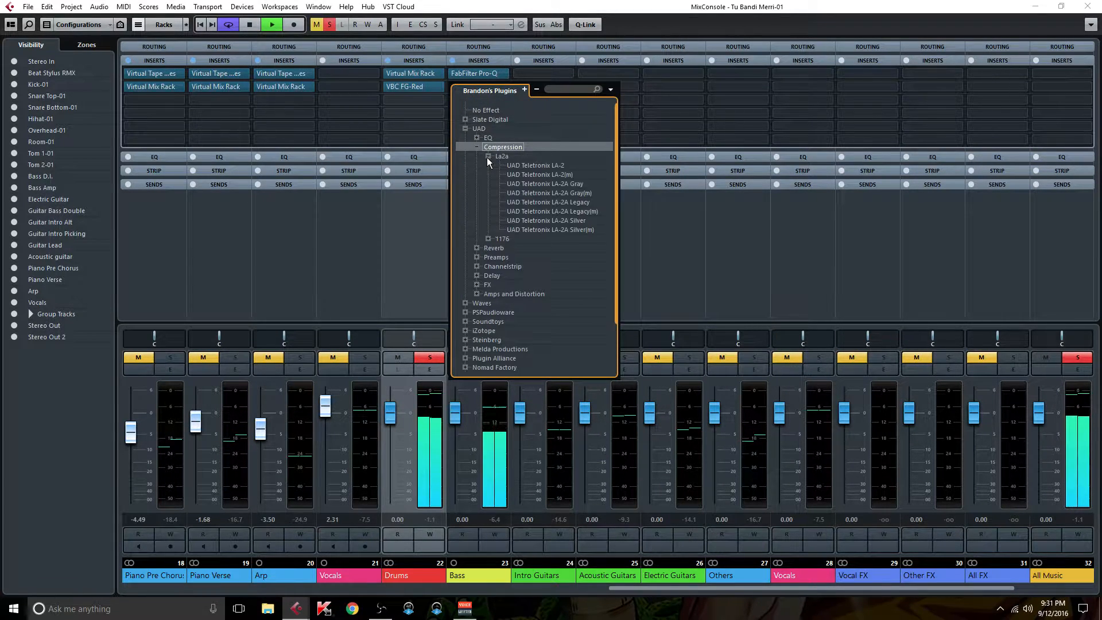
pyautogui.click(576, 192)
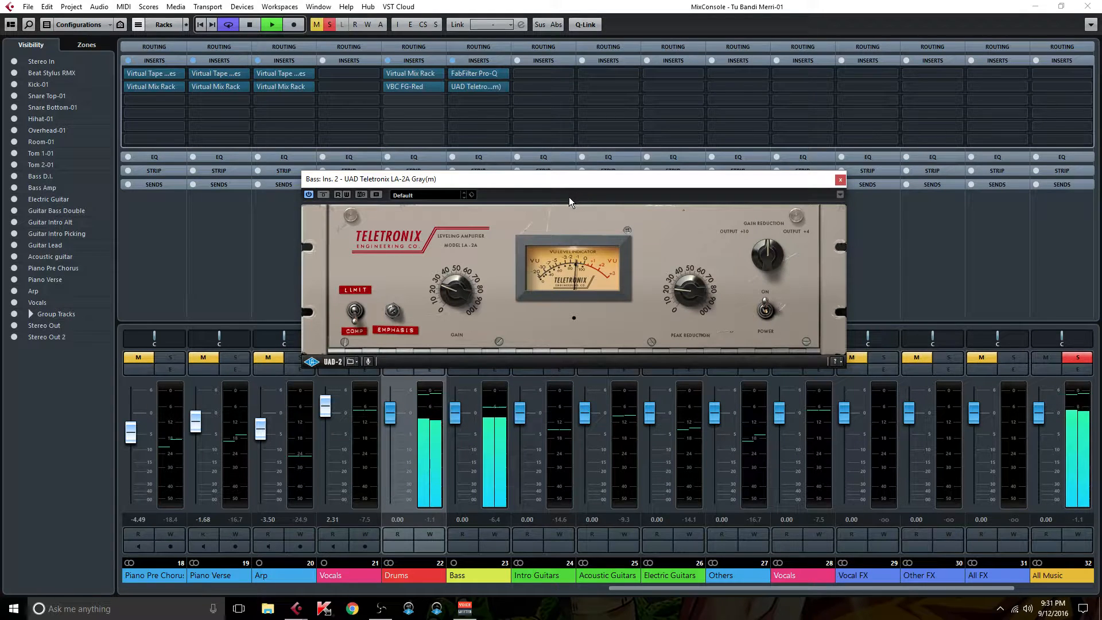
# - Compare the bass with its inserts bypassed and active, and close the LA-2A window
pyautogui.click(453, 61)
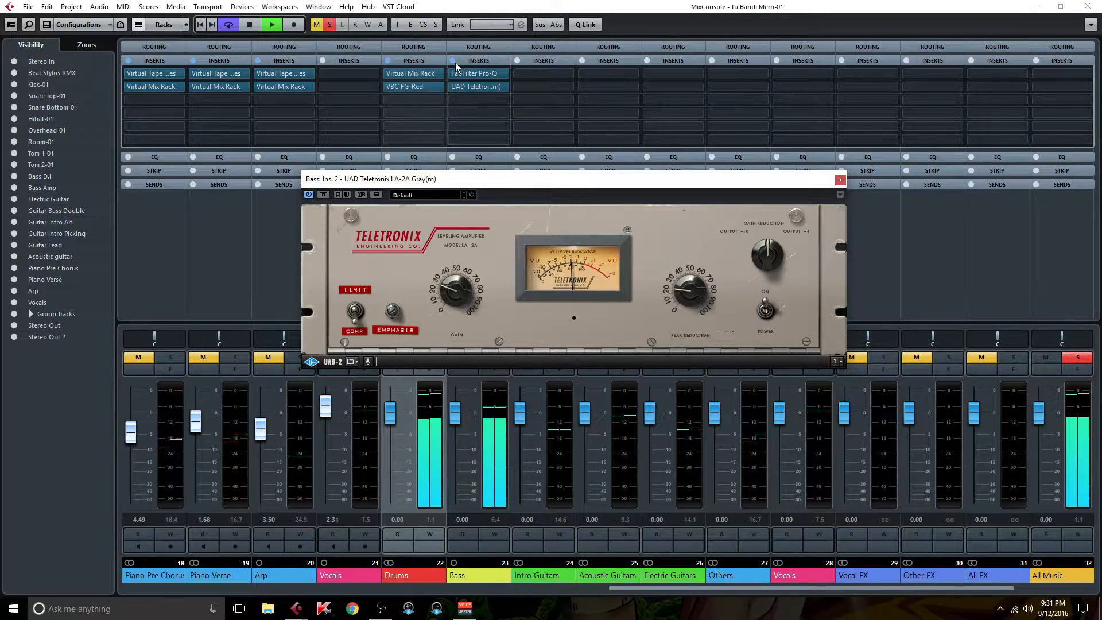
pyautogui.click(453, 61)
pyautogui.click(841, 180)
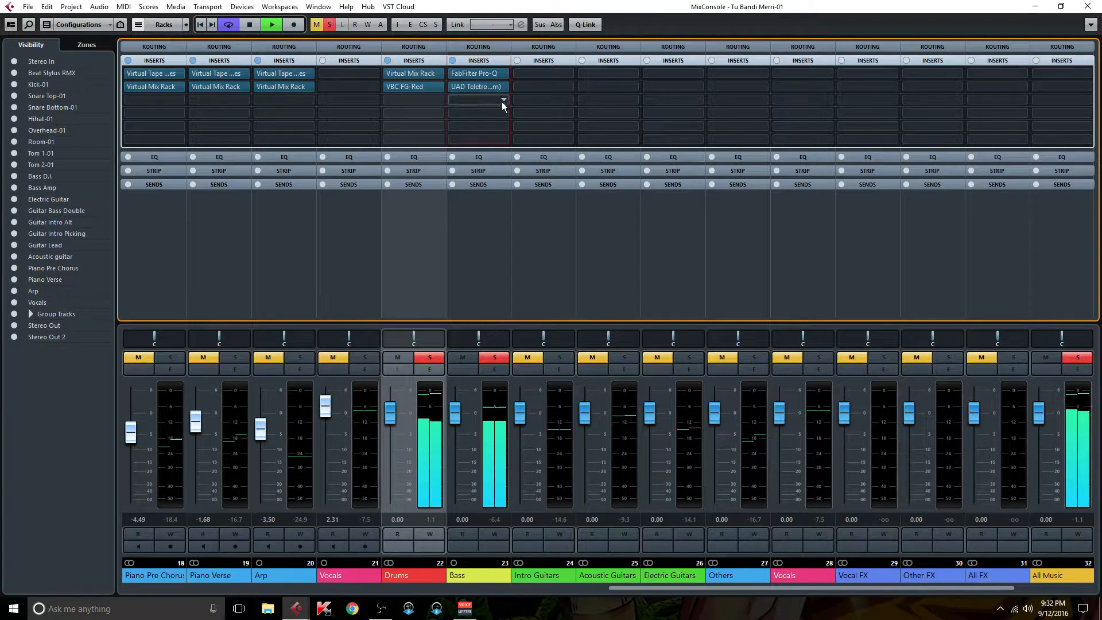
# - Load the Waves API-550A Mono equalizer into the Bass channel's third insert slot
pyautogui.click(503, 101)
pyautogui.write('api')
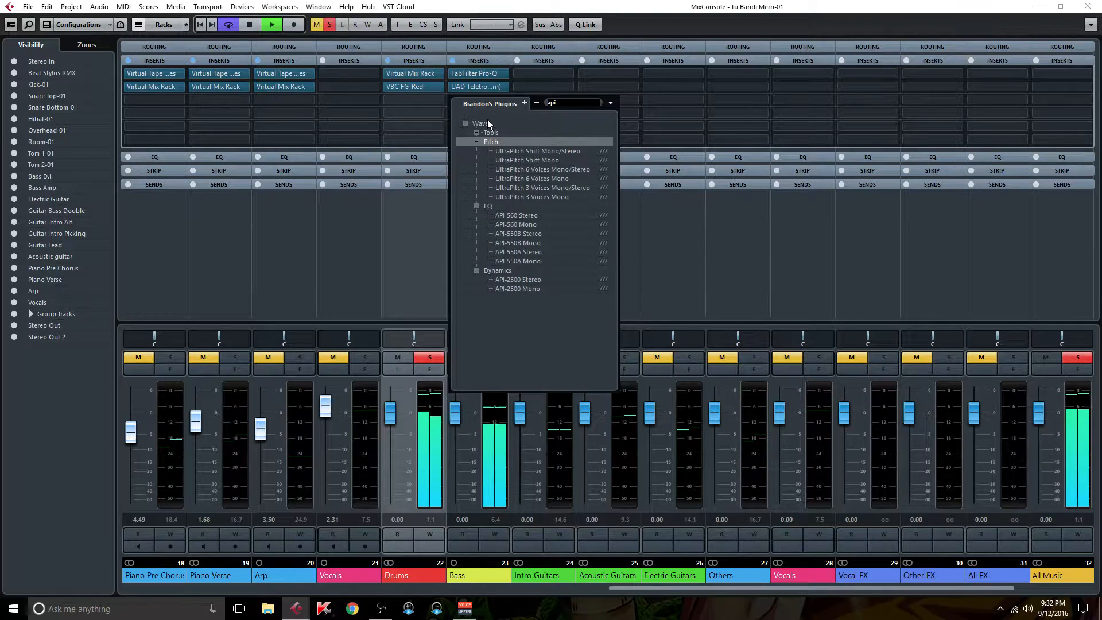
pyautogui.click(537, 262)
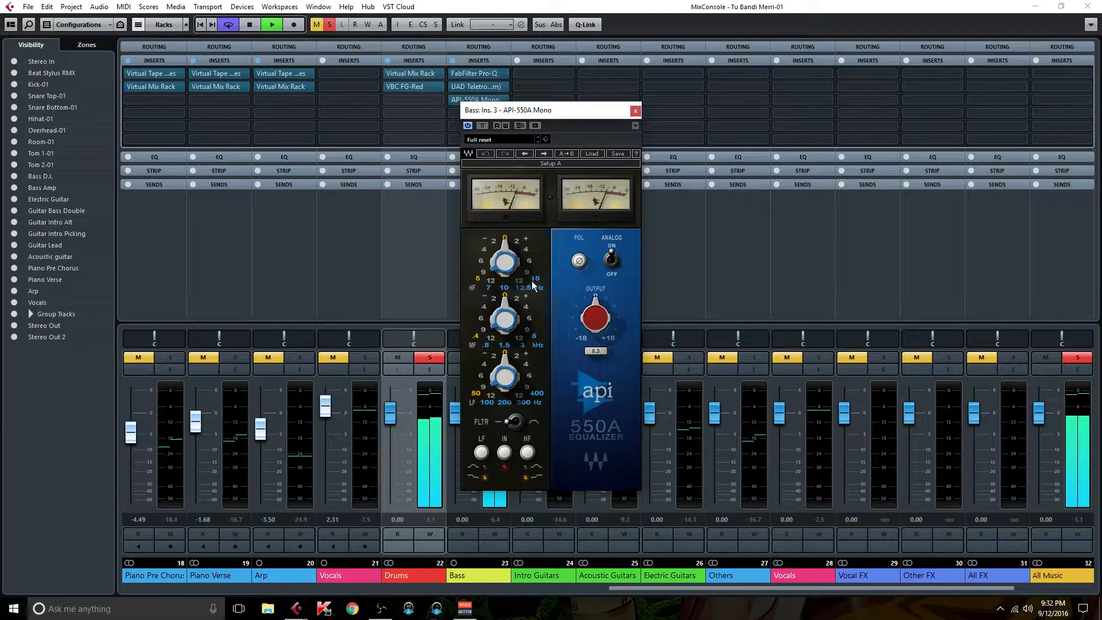
# - Boost the API-550A's mid band by 2 dB at 0.8 kHz and its low band by 2 dB at 100 Hz
pyautogui.click(487, 344)
pyautogui.click(516, 297)
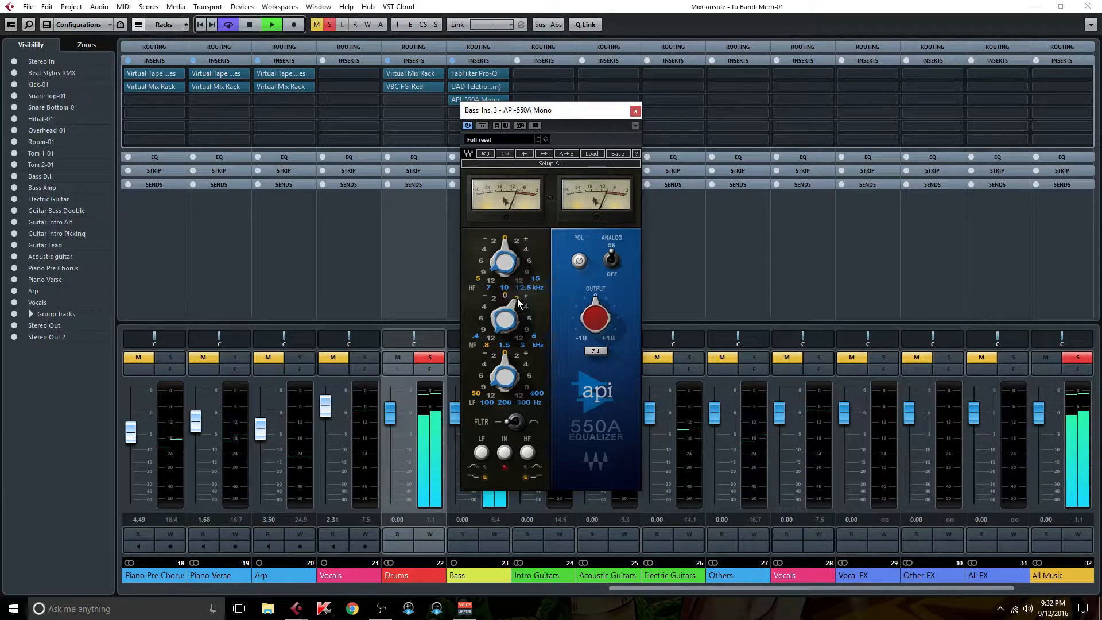
pyautogui.click(487, 402)
pyautogui.click(517, 354)
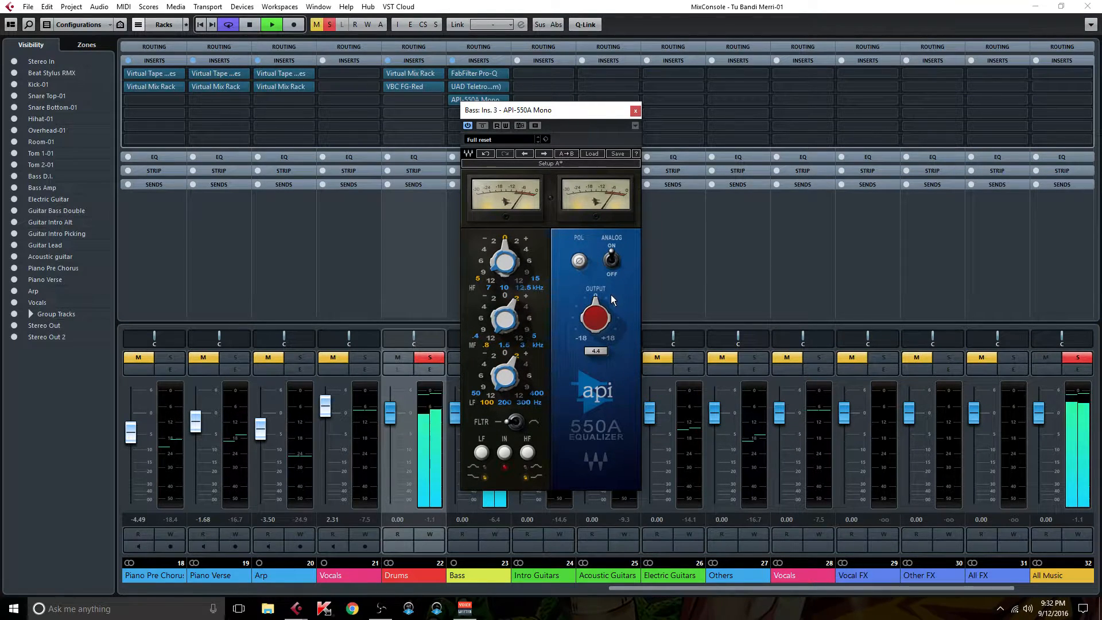
# - Lower the API-550A's output to -3.1 and close its window
pyautogui.moveTo(612, 294)
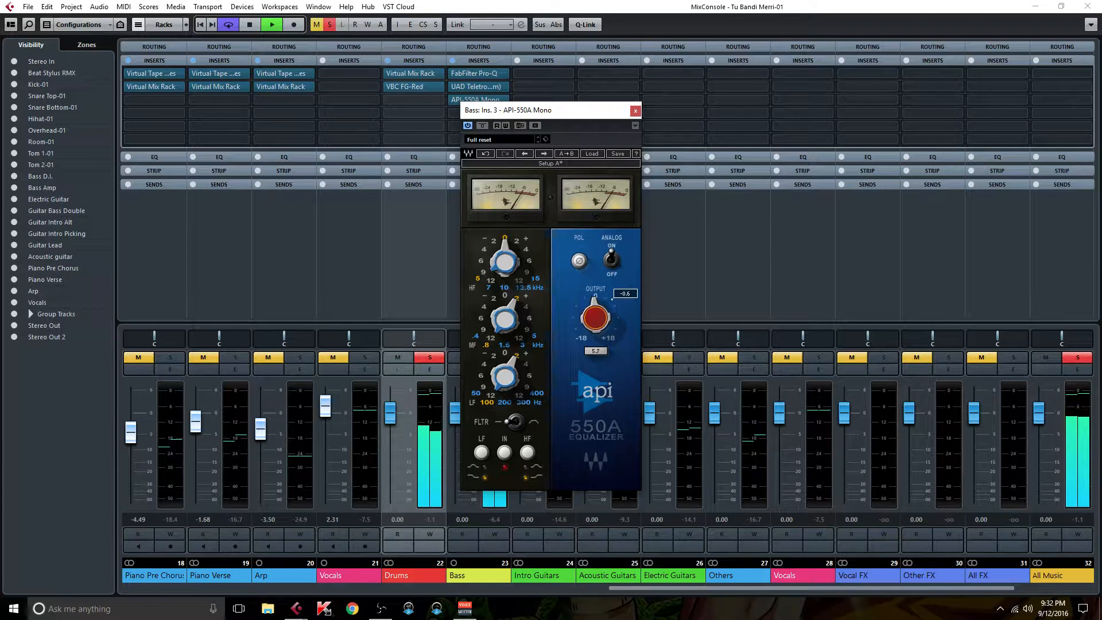
pyautogui.scroll(-2, 612, 298)
pyautogui.scroll(-1, 612, 298)
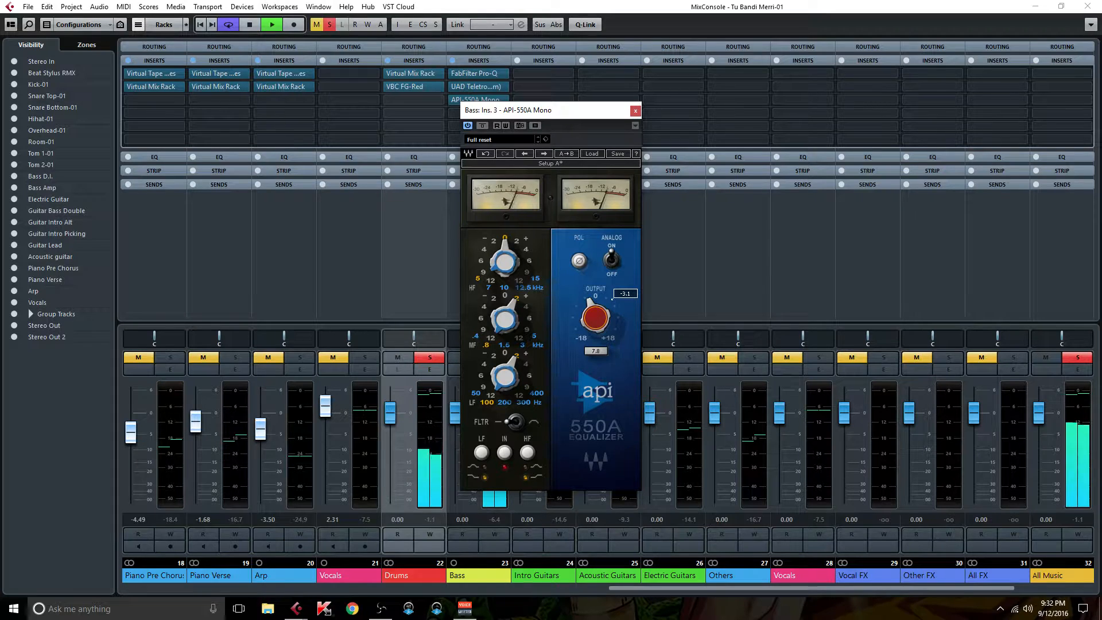
pyautogui.click(634, 110)
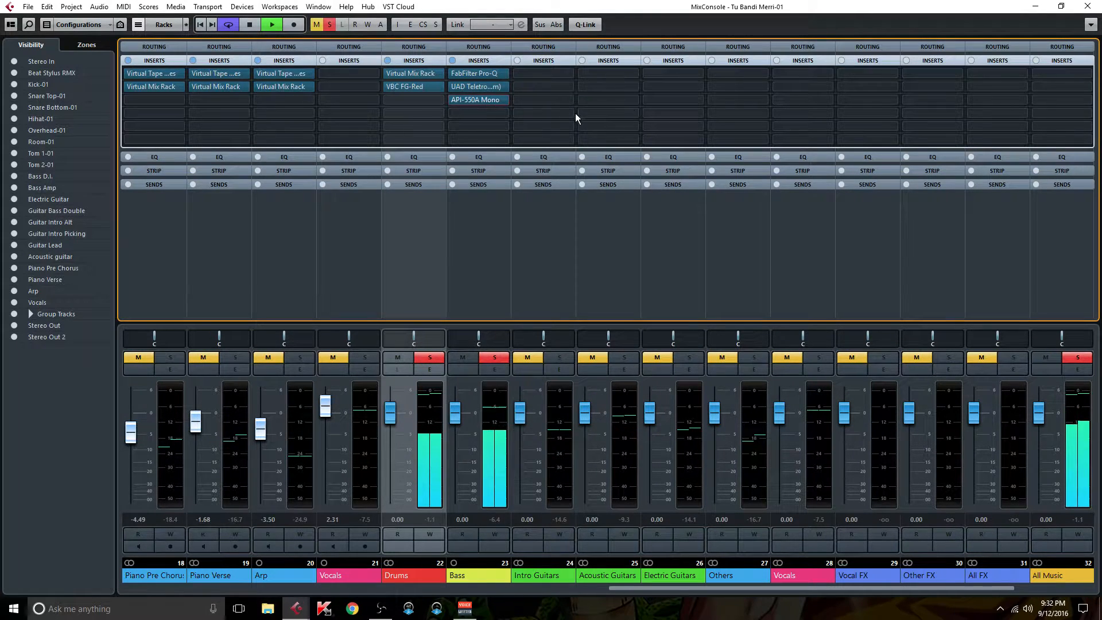
# - Load the Waves RBass Mono plug-in into the Bass channel's fourth insert slot
pyautogui.click(500, 113)
pyautogui.write('rbass')
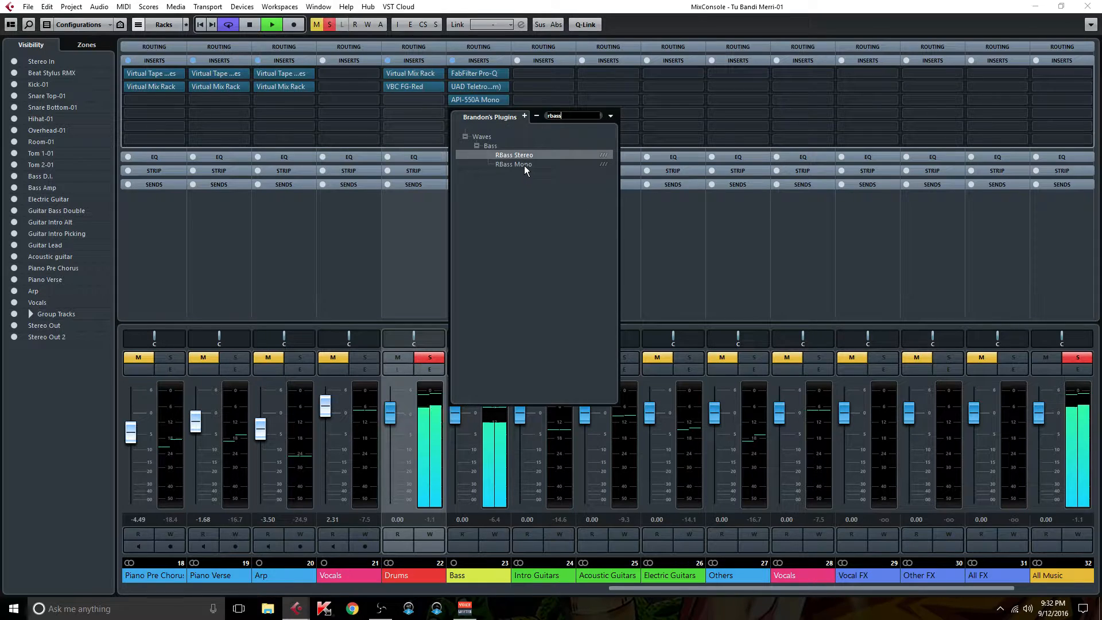
pyautogui.doubleClick(524, 165)
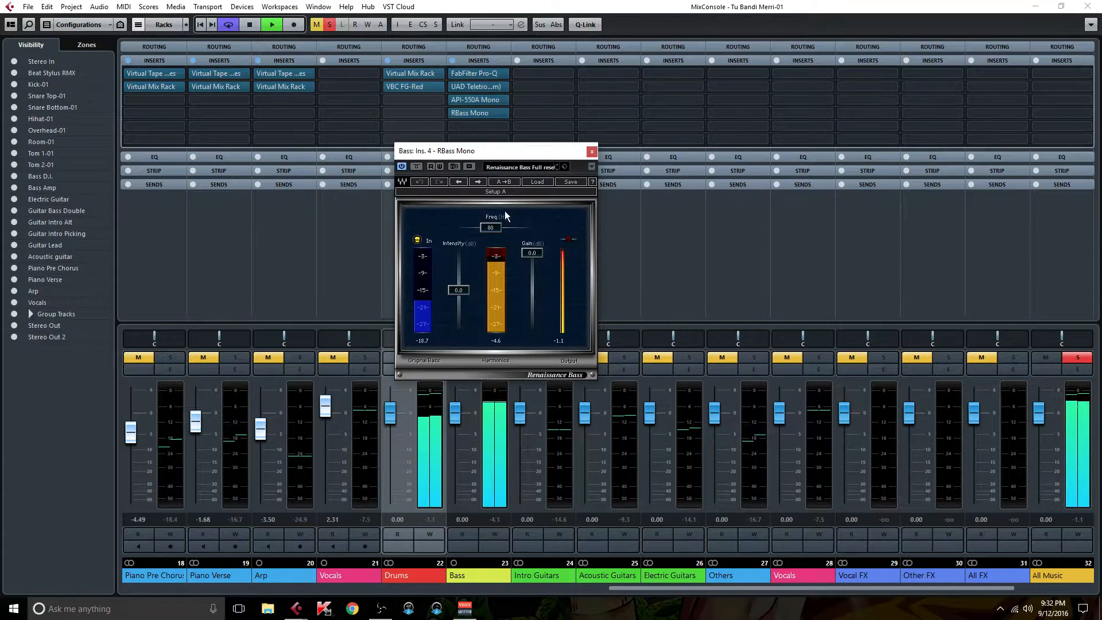
# - Set the RBass intensity to -21.9 dB and gain to -2.0 dB, comparing against the bypassed inserts
pyautogui.moveTo(459, 312); pyautogui.dragTo(459, 324)
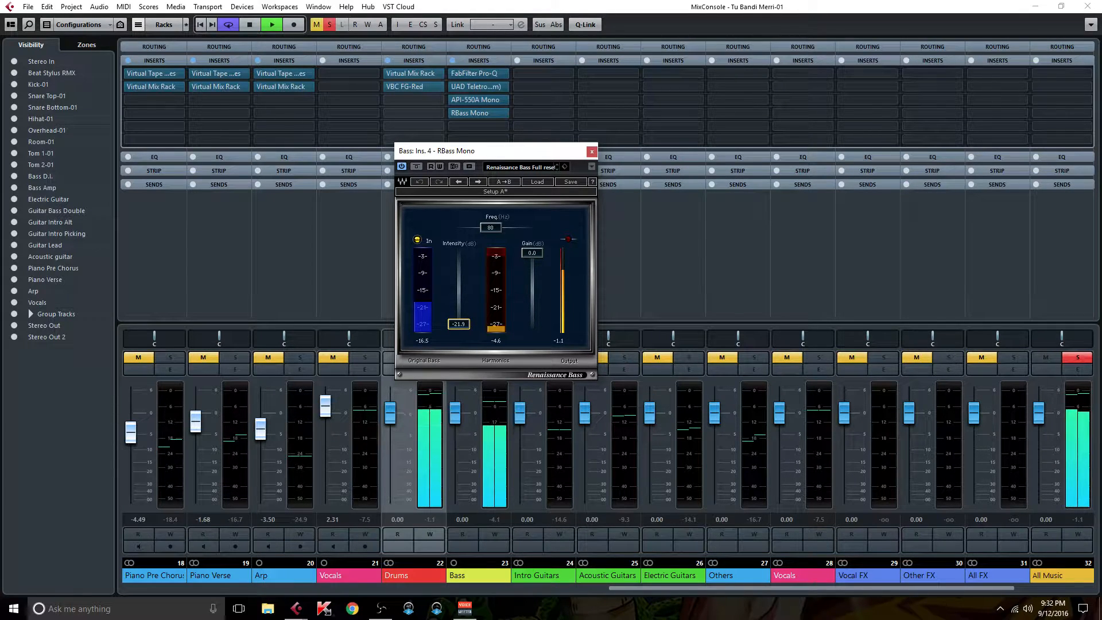
pyautogui.click(453, 60)
pyautogui.click(452, 60)
pyautogui.moveTo(530, 255); pyautogui.dragTo(530, 259)
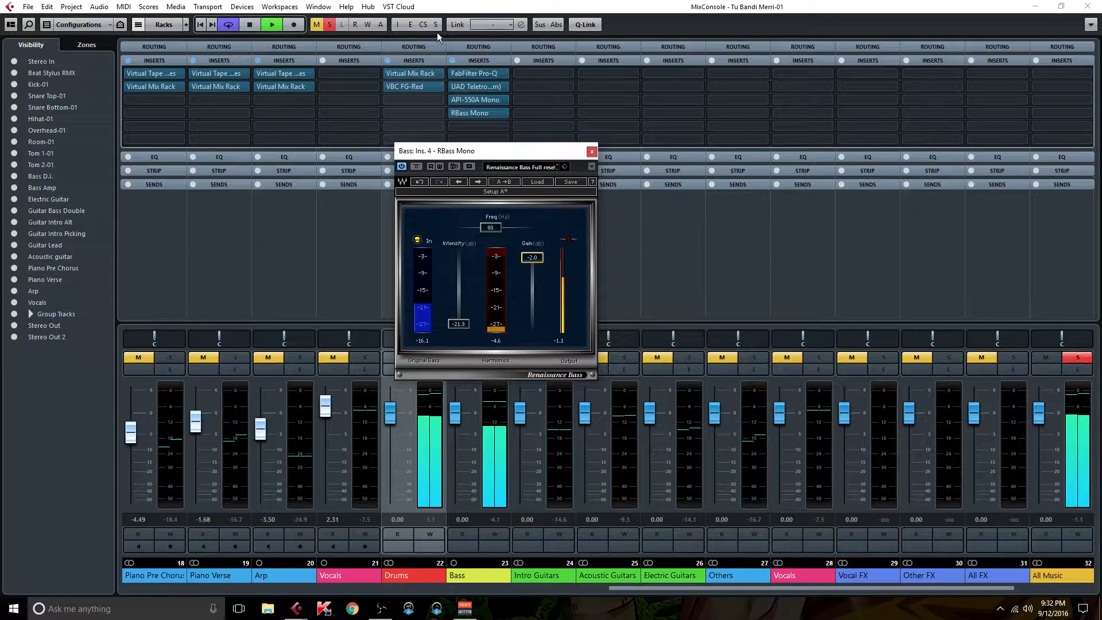
# - Compare the bass with its four inserts bypassed and active, and close the RBass window
pyautogui.click(452, 60)
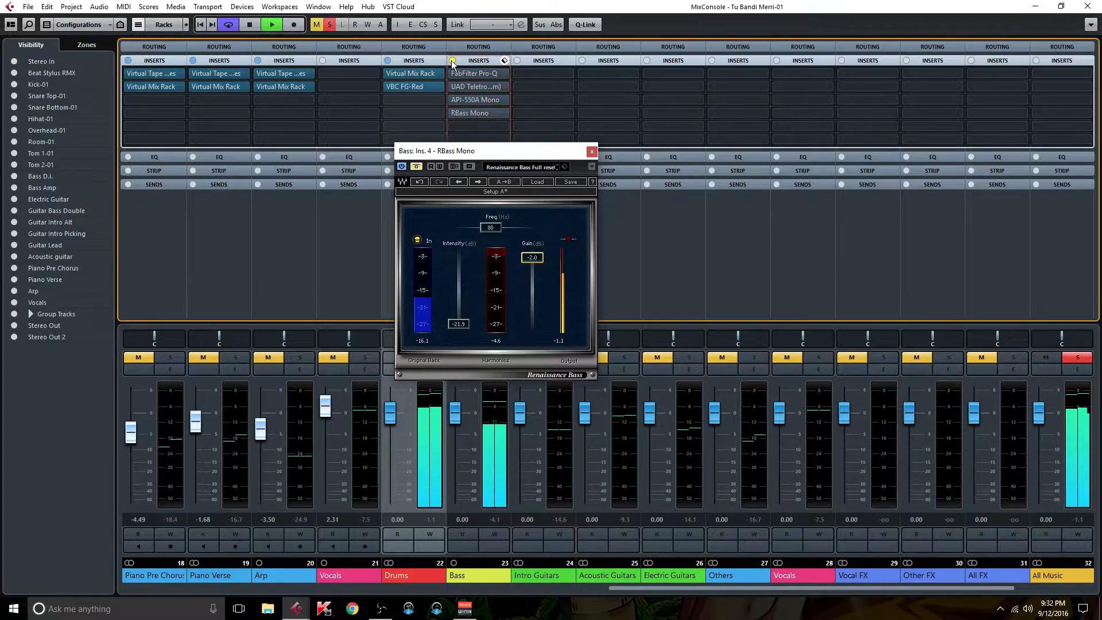
pyautogui.click(452, 60)
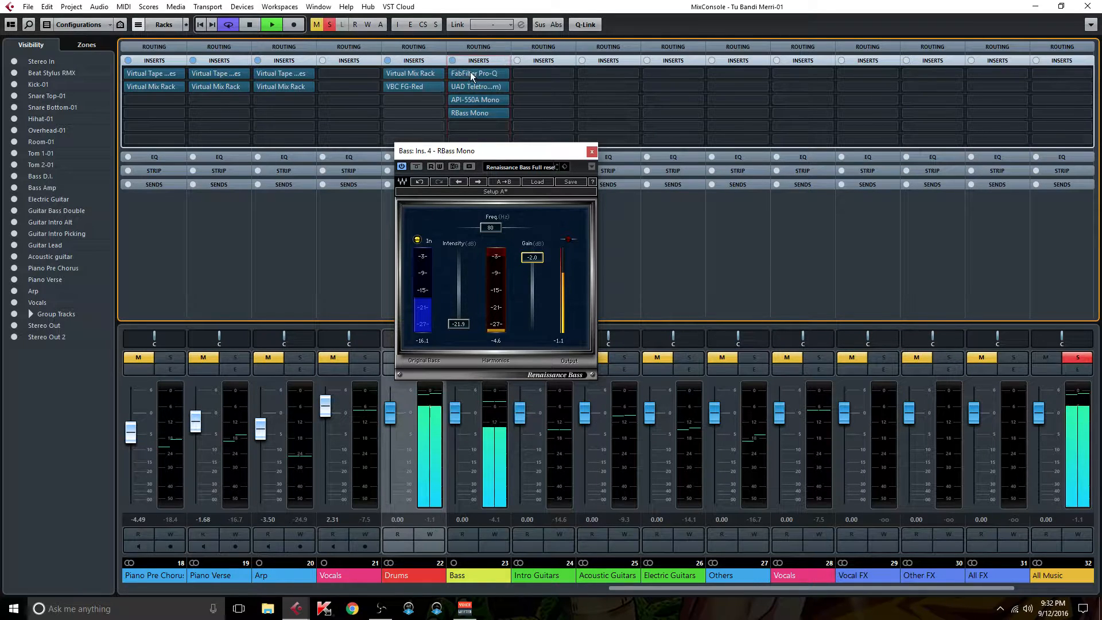
pyautogui.click(592, 152)
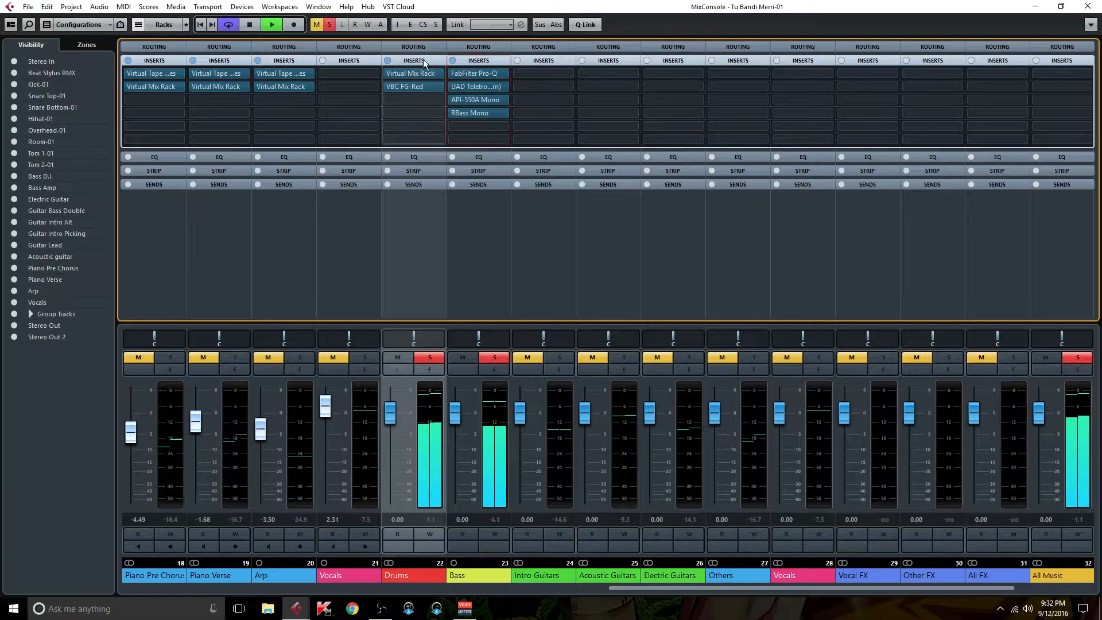
# - Compare the mix with both the Drums and Bass inserts bypassed and active
pyautogui.click(388, 60)
pyautogui.click(452, 60)
pyautogui.click(388, 61)
pyautogui.click(452, 60)
# - Check the LA-2A compressor on the Bass channel, close its window and stop playback
pyautogui.click(487, 87)
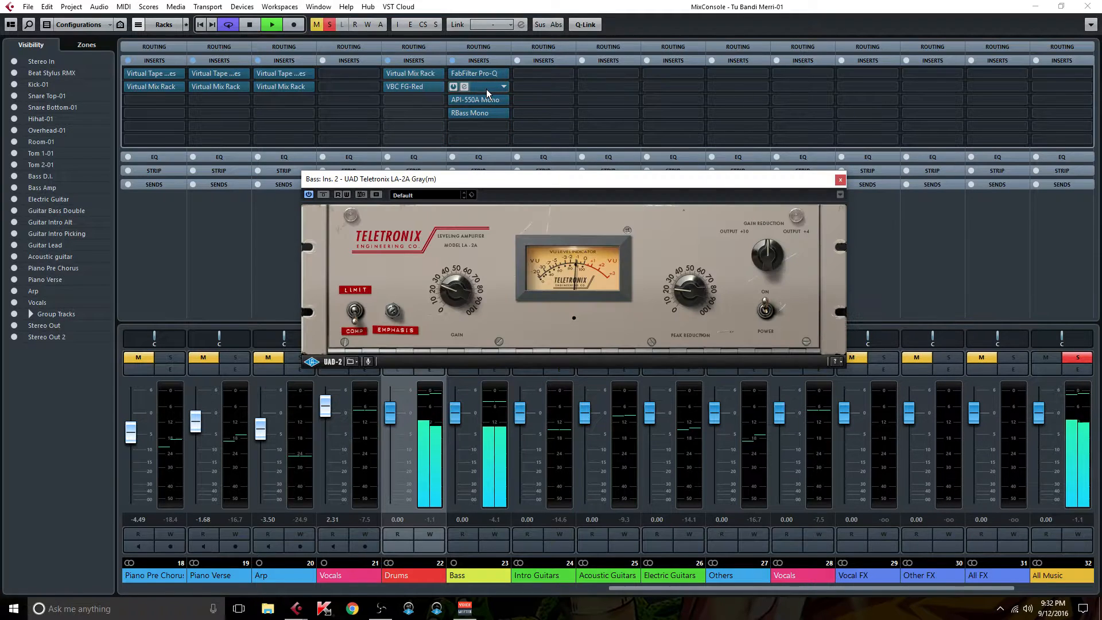
pyautogui.click(840, 180)
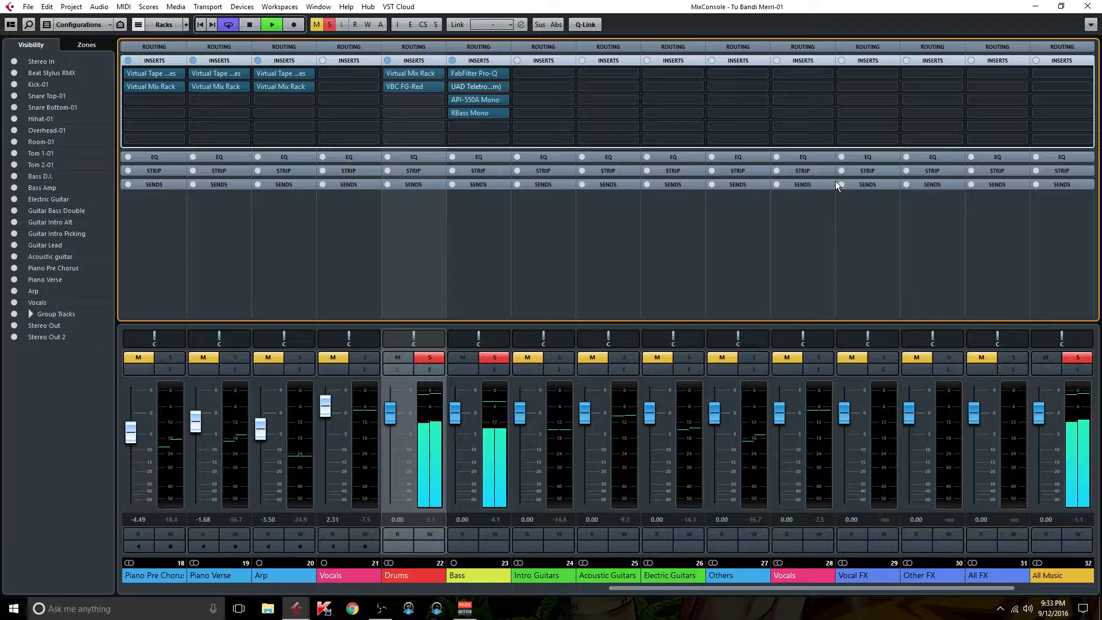
pyautogui.press('space')
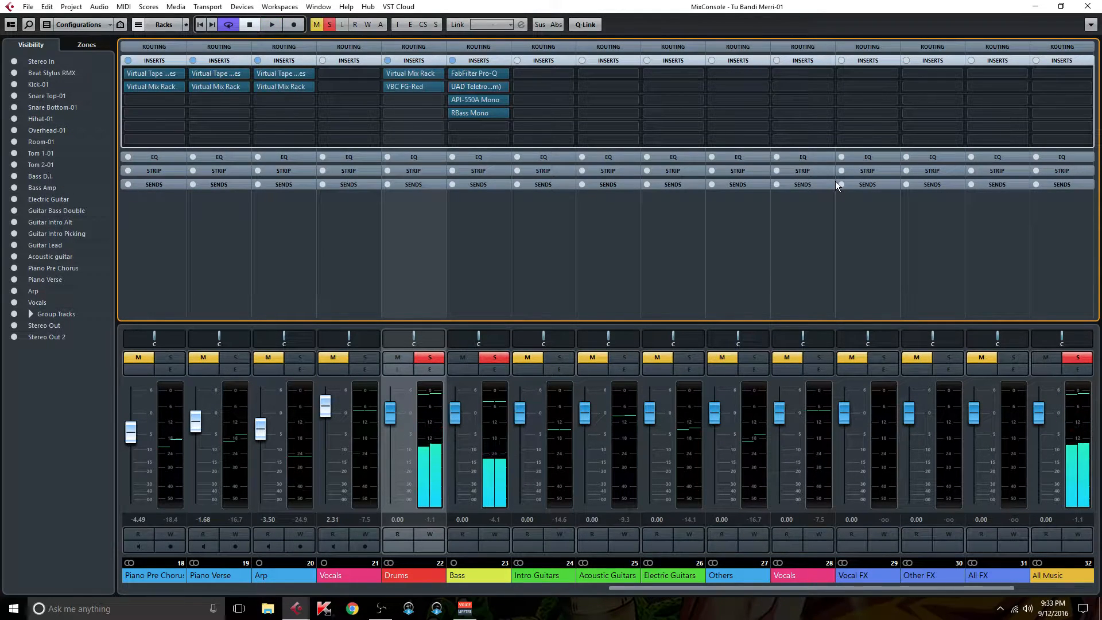
# - Review the 40 Hz low-cut filter in the Bass channel's FabFilter Pro-Q and close its window
pyautogui.click(474, 73)
pyautogui.moveTo(558, 157); pyautogui.dragTo(600, 119)
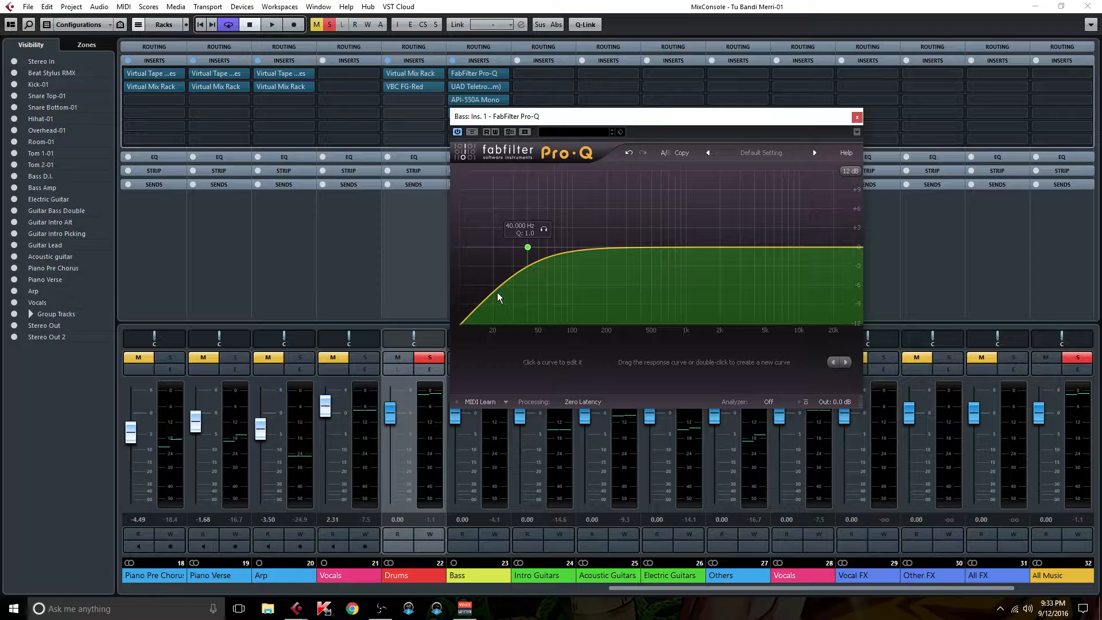
pyautogui.moveTo(552, 114); pyautogui.dragTo(667, 88)
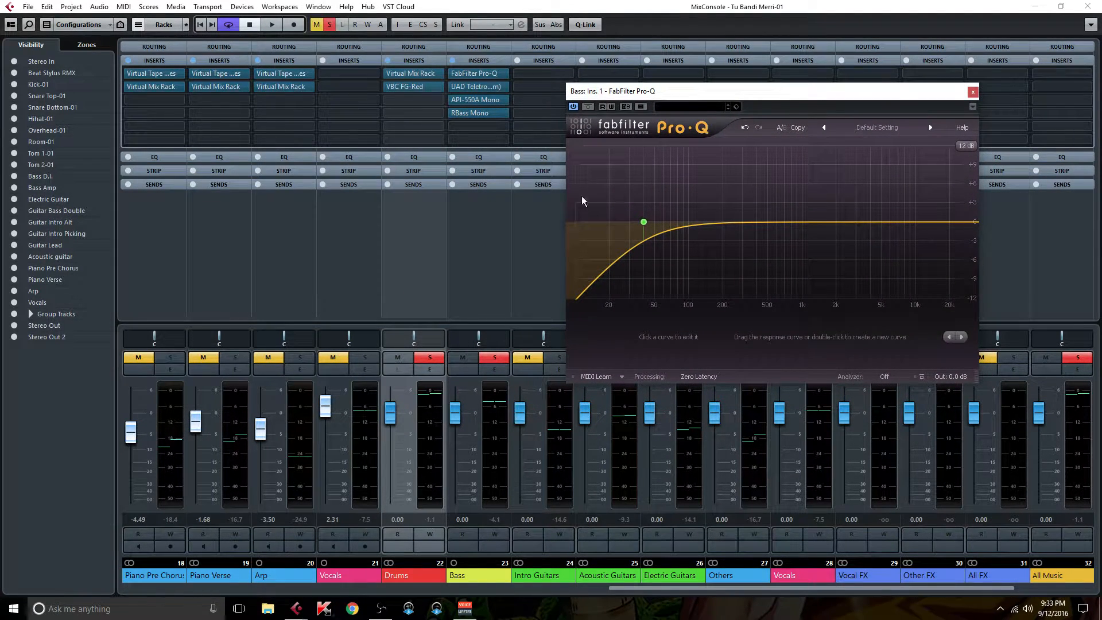
pyautogui.moveTo(645, 223)
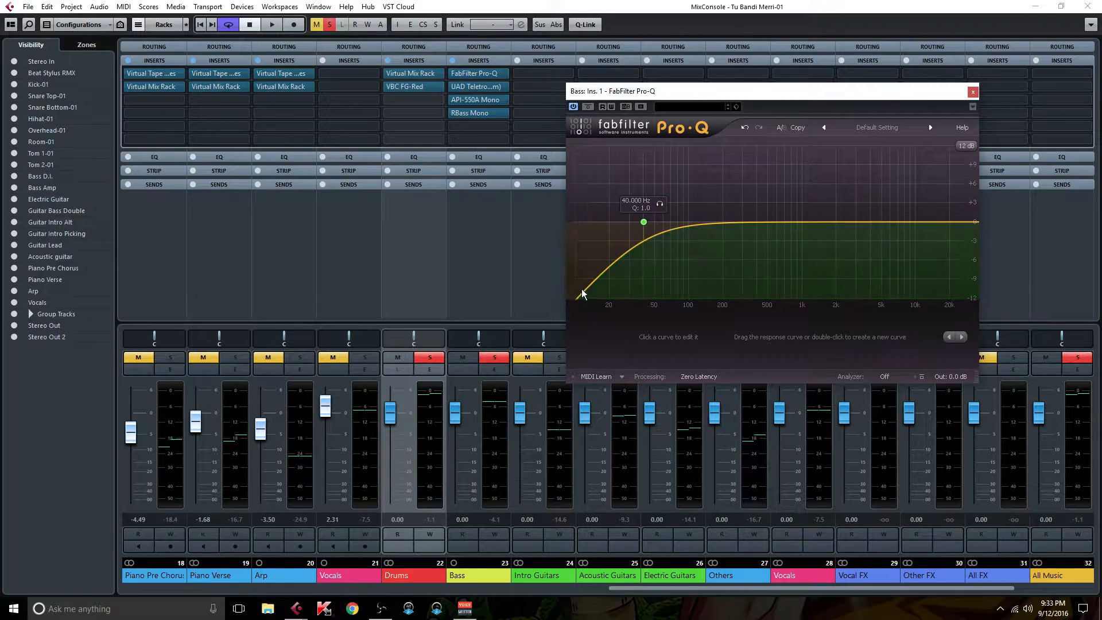
pyautogui.click(974, 93)
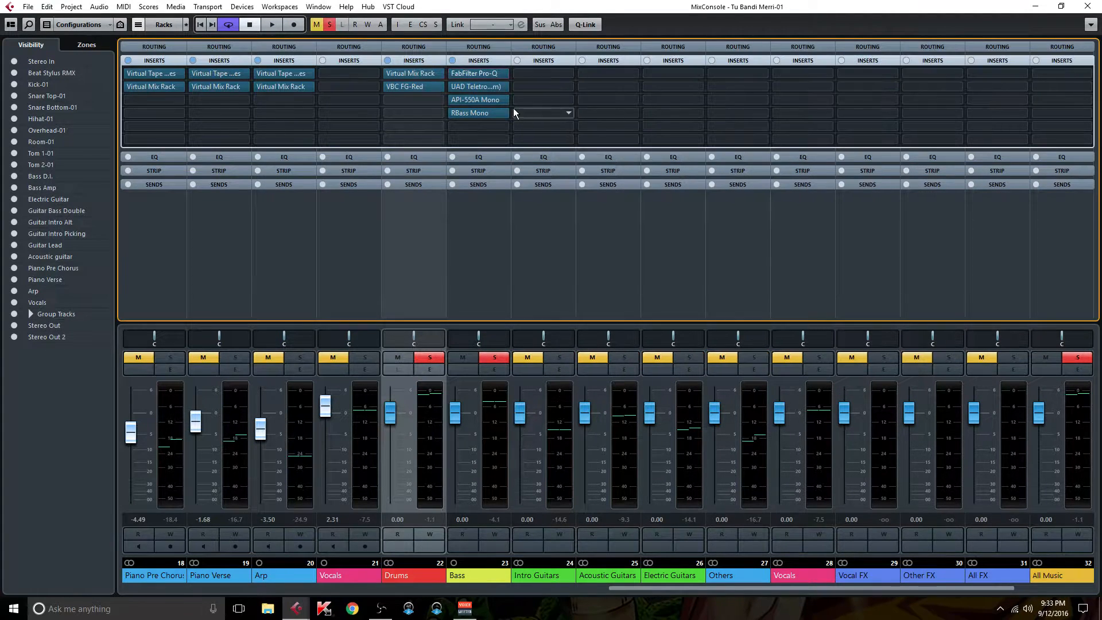
# - Review the Bass channel's LA-2A, API-550A and RBass settings one after another, closing each plug-in window
pyautogui.click(481, 88)
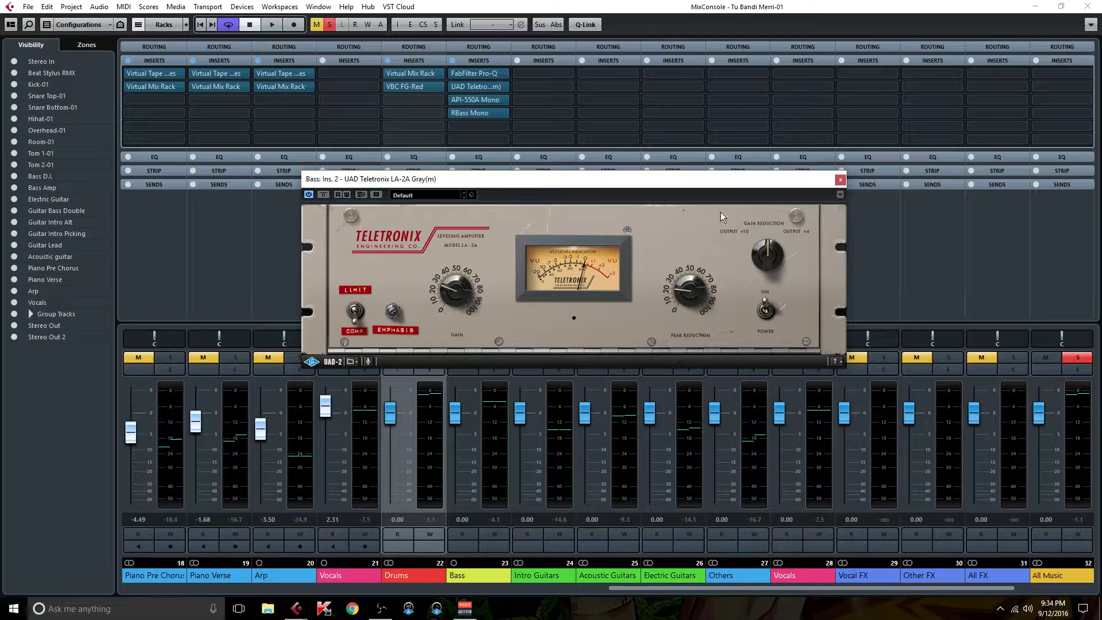
pyautogui.click(840, 180)
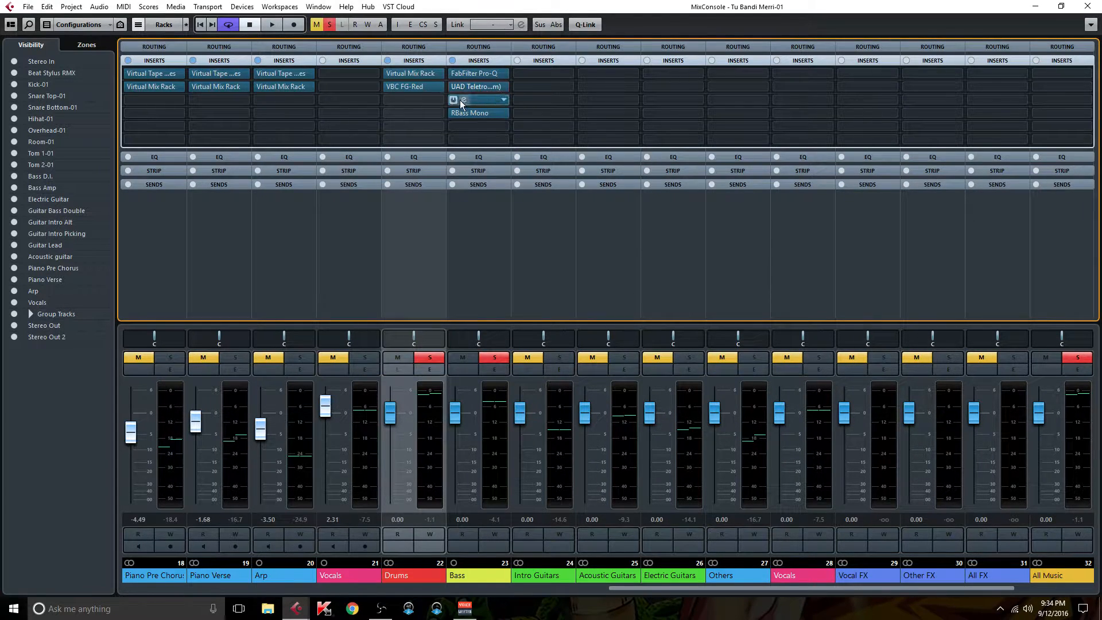
pyautogui.click(461, 100)
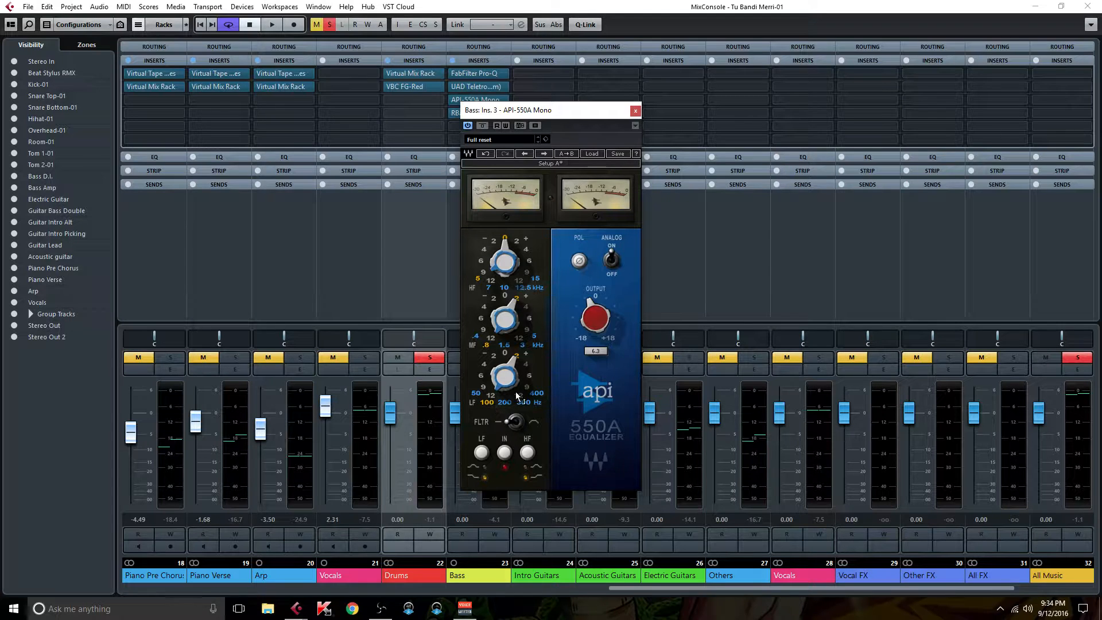
pyautogui.moveTo(612, 297)
pyautogui.click(636, 111)
pyautogui.click(488, 113)
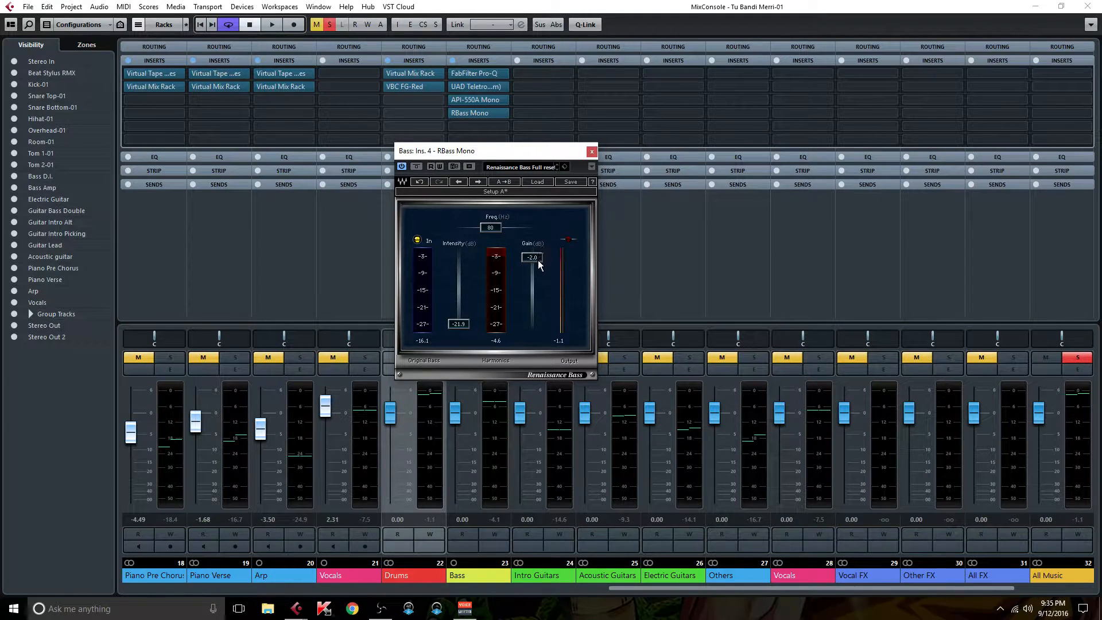
pyautogui.click(591, 153)
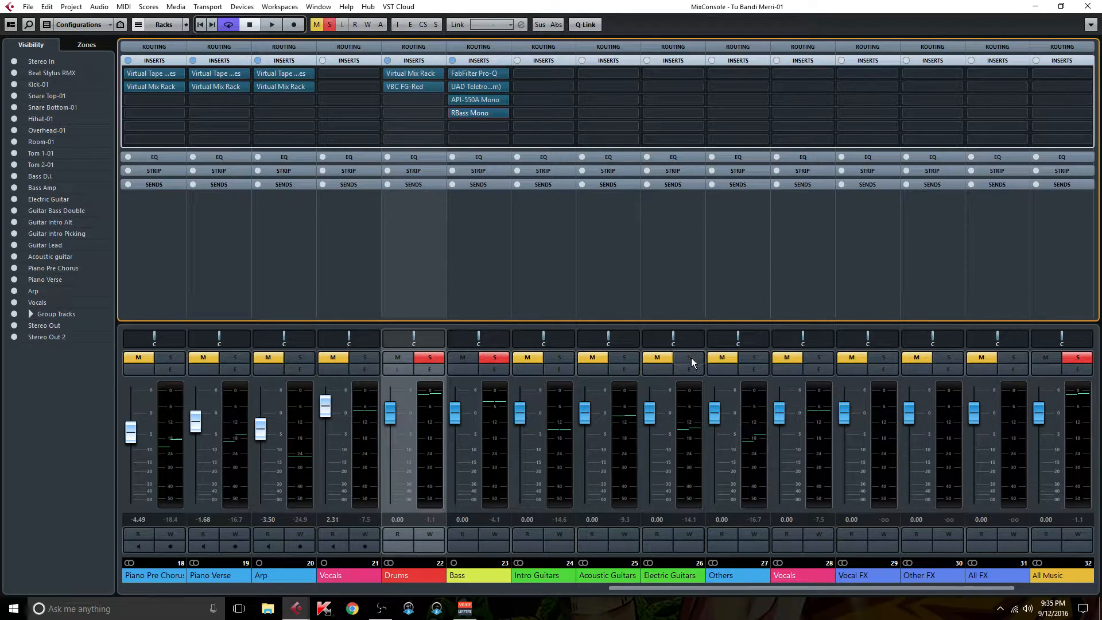
# - Solo the Acoustic Guitars channel, start playback and load Virtual Mix Rack in its first insert slot
pyautogui.click(625, 360)
pyautogui.click(624, 357)
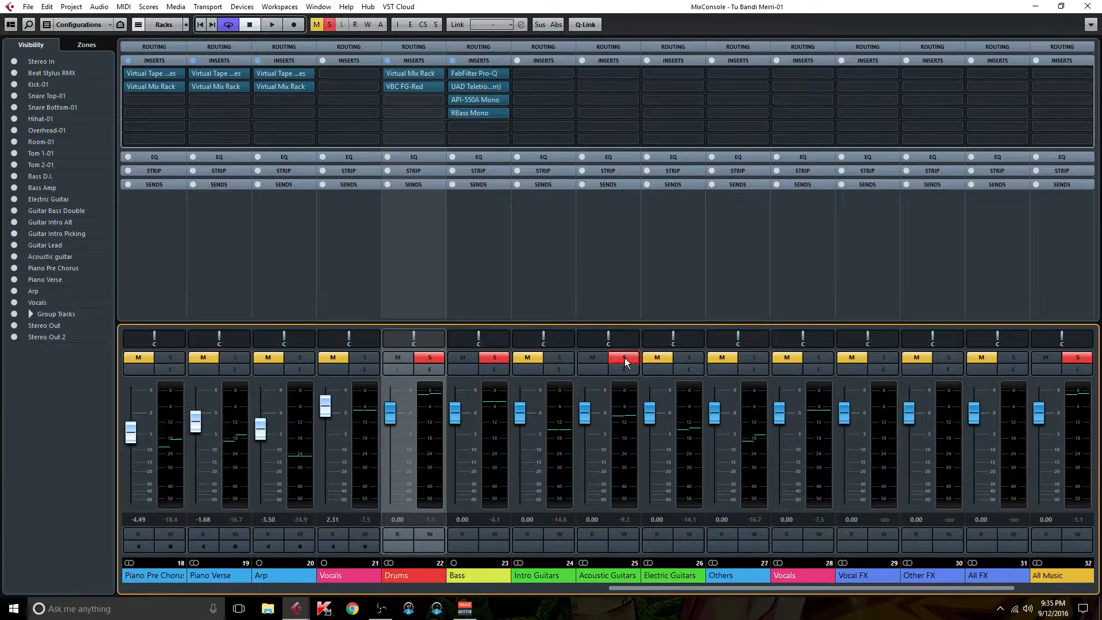
pyautogui.press('space')
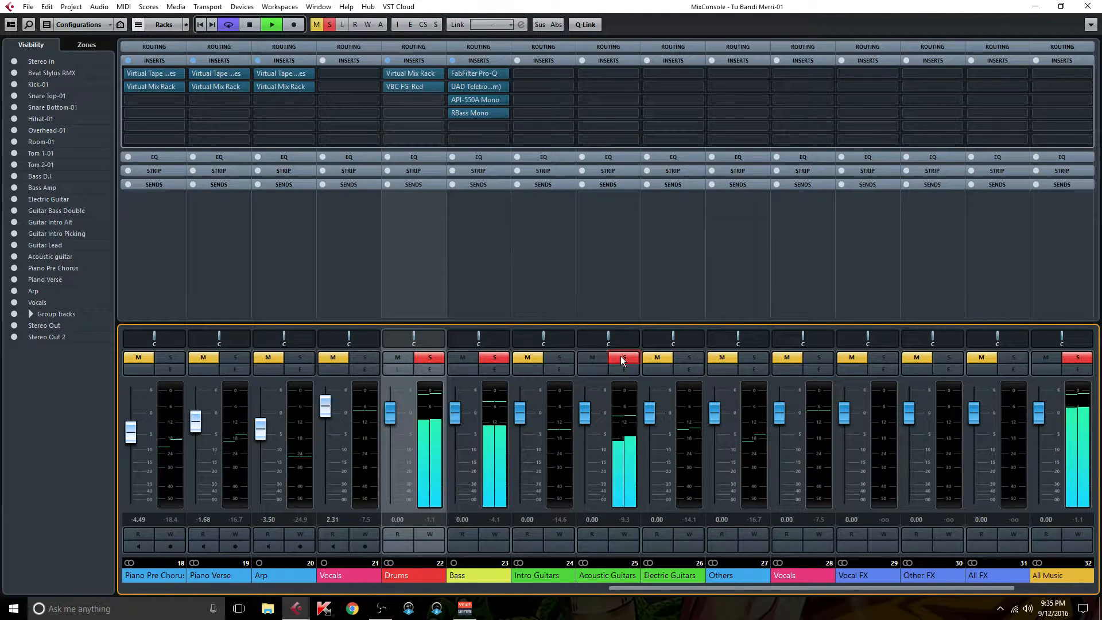
pyautogui.click(630, 73)
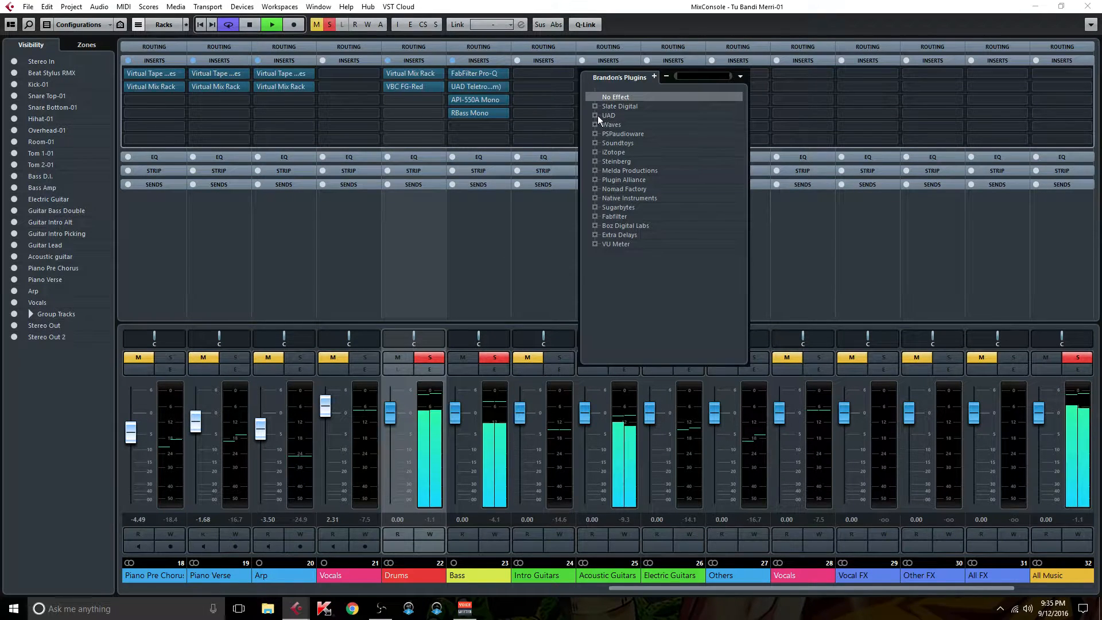
pyautogui.write('vmr')
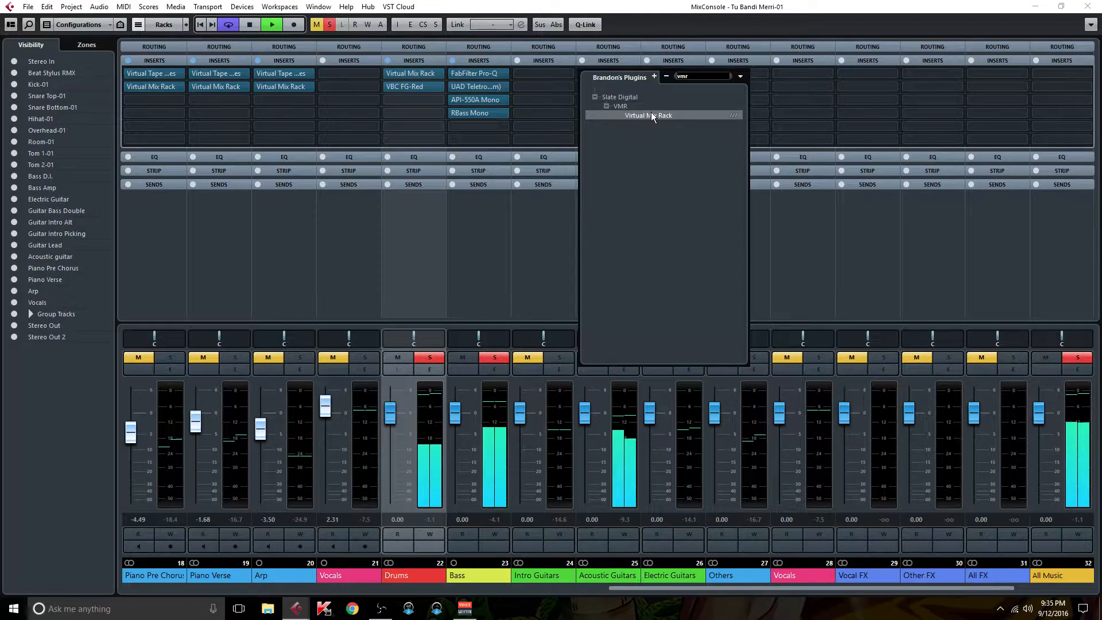
pyautogui.click(651, 115)
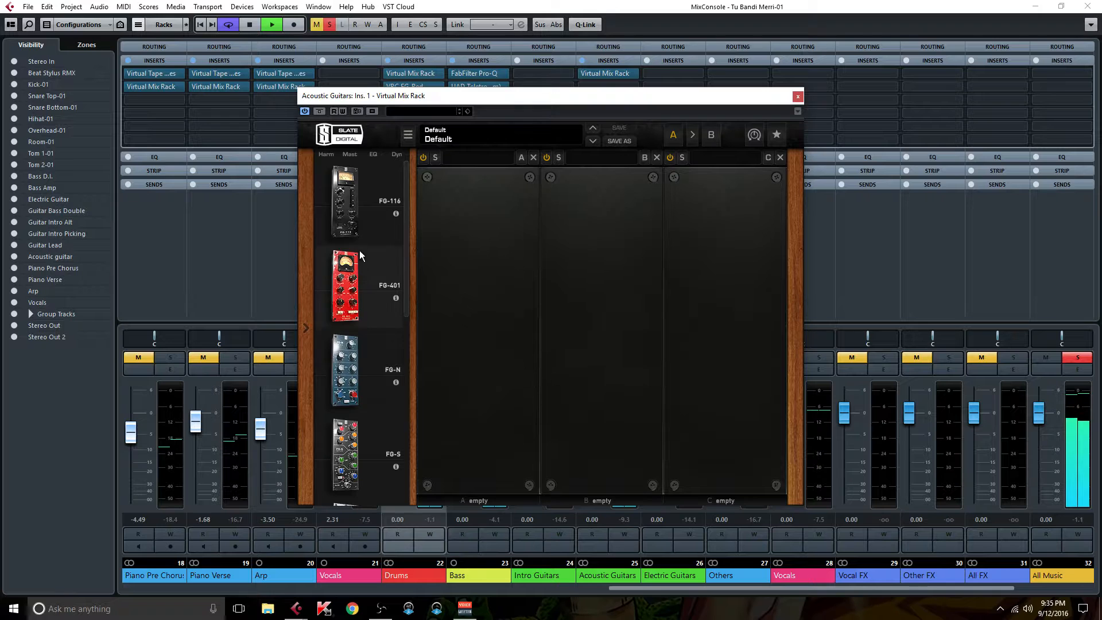
# - Add the FG-401 compressor to the rack with a 1.5 ratio and 63% mix, adjusting its attack and threshold
pyautogui.moveTo(347, 284); pyautogui.dragTo(464, 319)
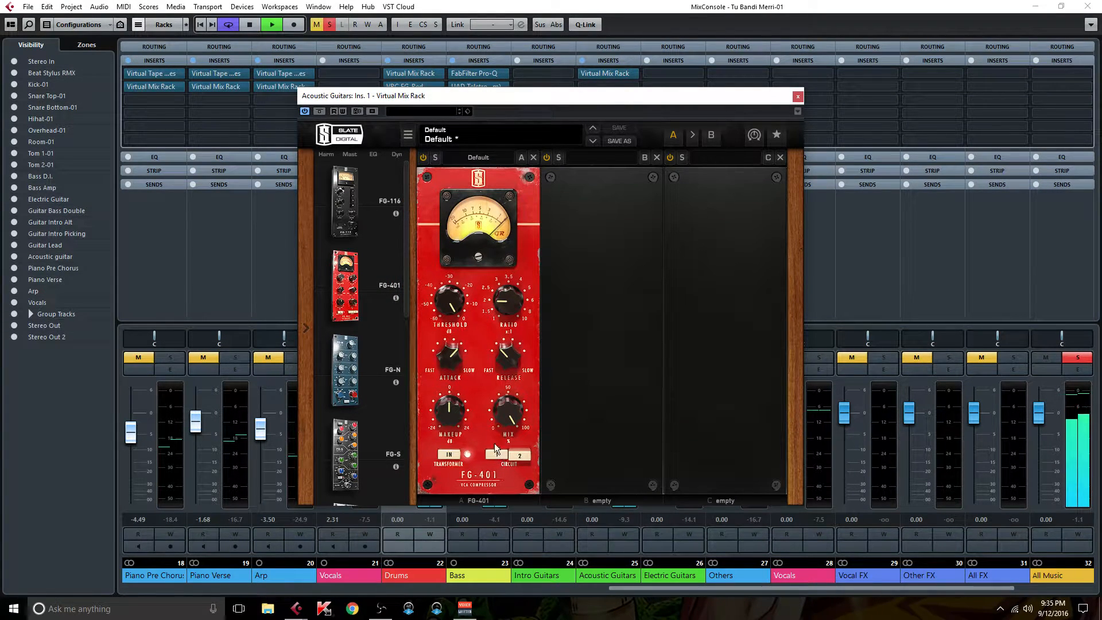
pyautogui.moveTo(504, 299)
pyautogui.moveTo(502, 308); pyautogui.dragTo(502, 302)
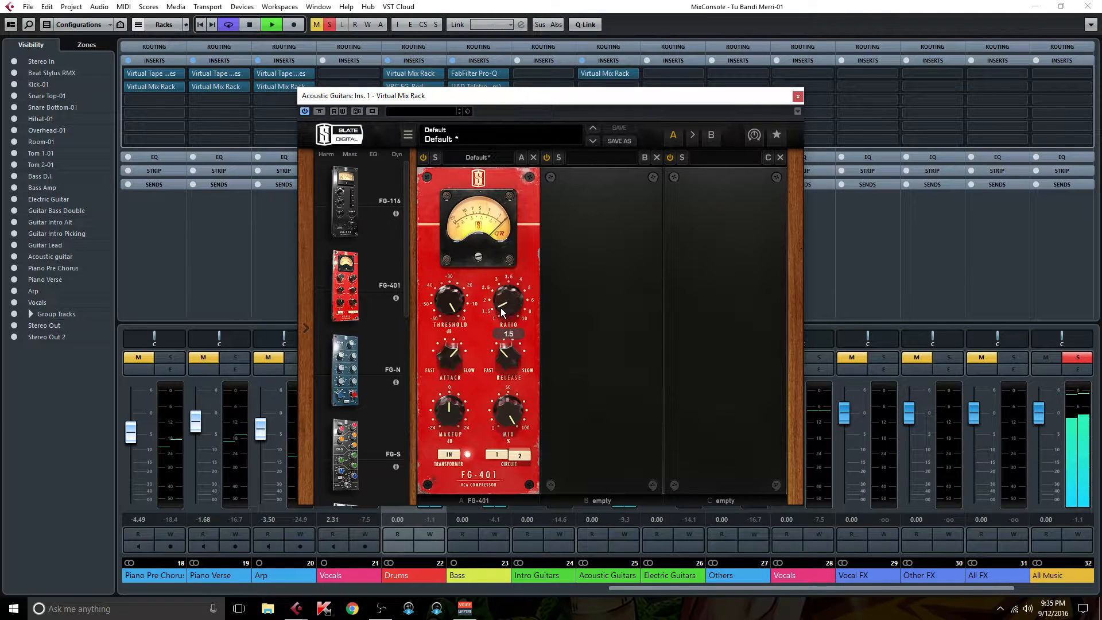
pyautogui.moveTo(506, 361)
pyautogui.moveTo(448, 355); pyautogui.dragTo(450, 371)
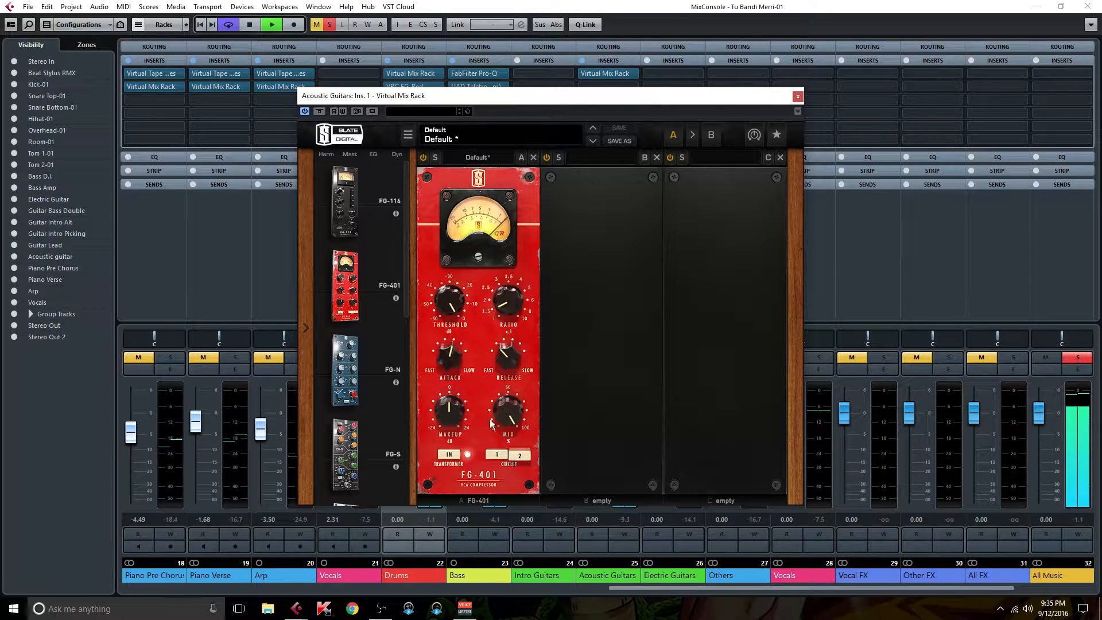
pyautogui.moveTo(441, 296); pyautogui.dragTo(442, 346)
pyautogui.moveTo(511, 404); pyautogui.dragTo(510, 455)
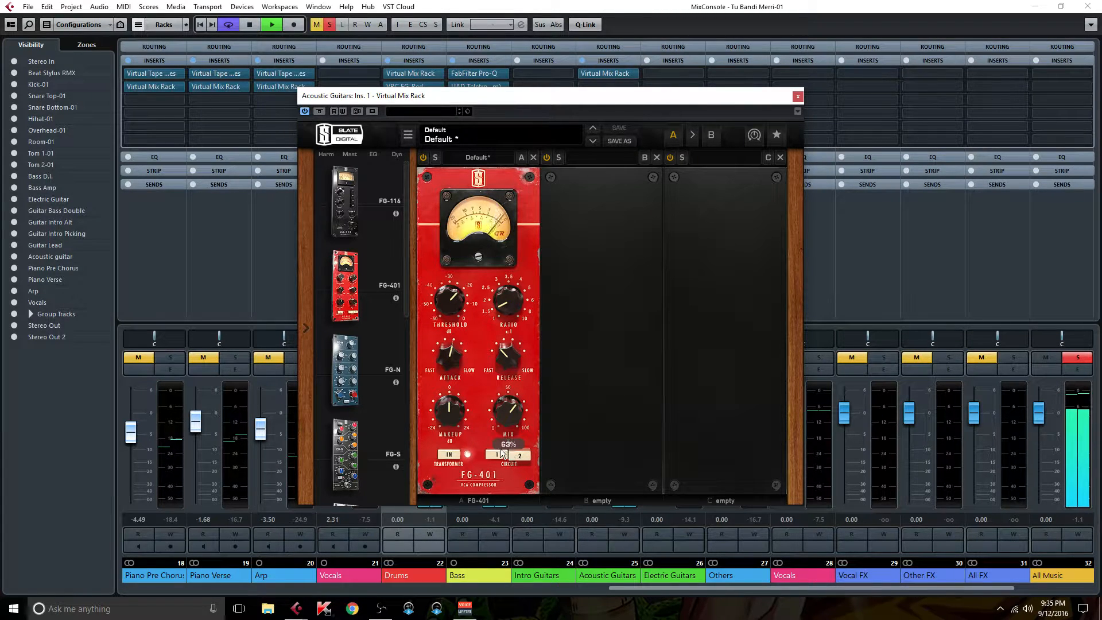
# - Add the FG-S EQ ahead of the FG-401 and set its low-cut filter to 81.1 Hz
pyautogui.moveTo(346, 453); pyautogui.dragTo(471, 458)
pyautogui.doubleClick(479, 470)
pyautogui.moveTo(485, 481); pyautogui.dragTo(484, 421)
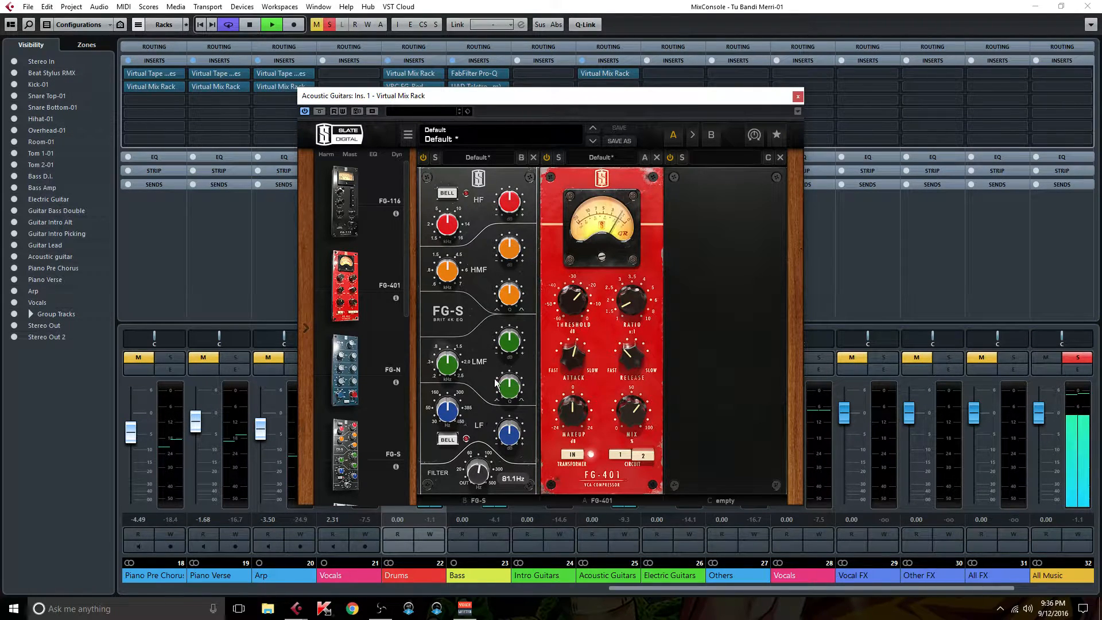
# - Sweep the FG-S low-mid band with a narrow boost, then cut it by 1.18 dB at 427 Hz with a Q of 2.24
pyautogui.moveTo(439, 367); pyautogui.dragTo(510, 419)
pyautogui.moveTo(512, 349); pyautogui.dragTo(514, 318)
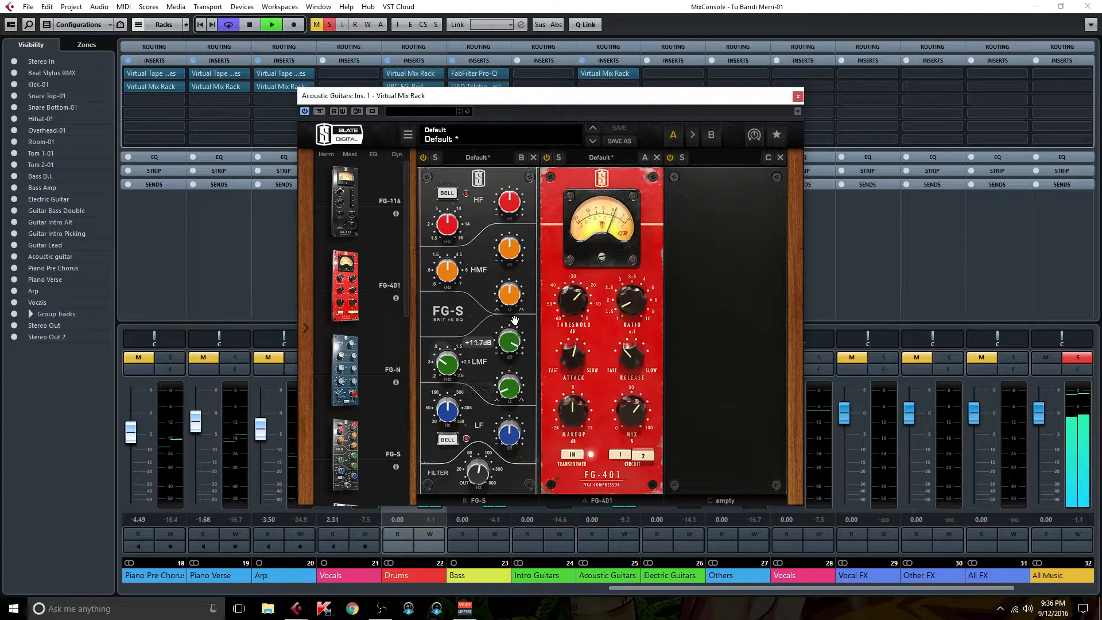
pyautogui.moveTo(445, 368); pyautogui.dragTo(435, 417)
pyautogui.moveTo(504, 344)
pyautogui.mouseDown()
pyautogui.moveTo(502, 395)
pyautogui.moveTo(506, 343)
pyautogui.mouseUp()
pyautogui.moveTo(446, 368); pyautogui.dragTo(446, 335)
pyautogui.moveTo(446, 333); pyautogui.dragTo(512, 397)
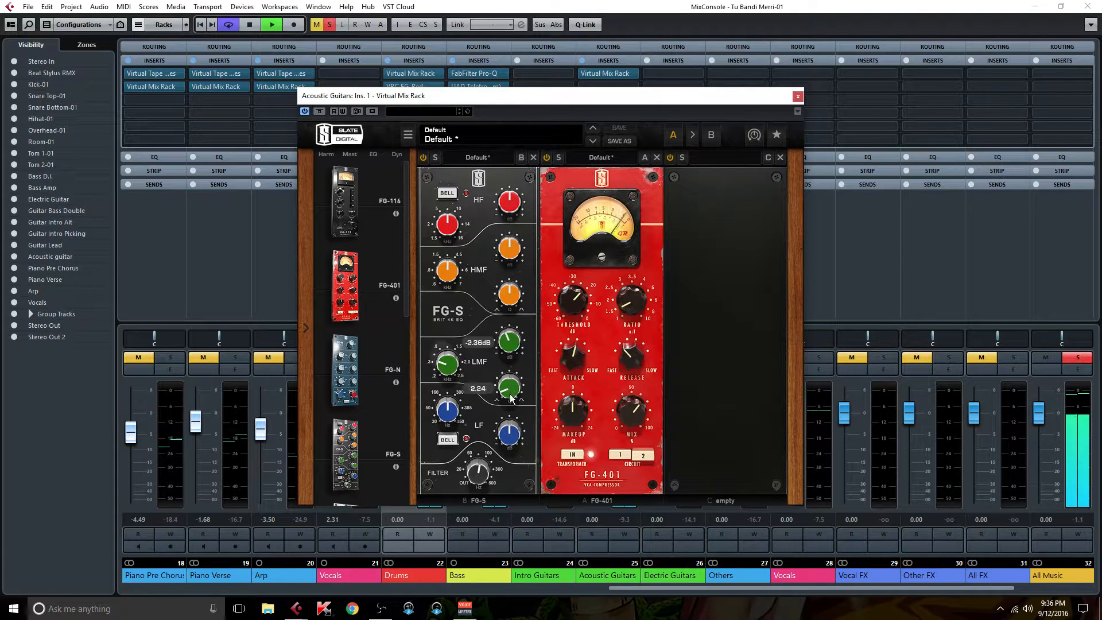
pyautogui.moveTo(506, 341); pyautogui.dragTo(504, 336)
# - Adjust the FG-S high-mid band's Q, sweep its frequency with a boost, and cut its gain to -2.85 dB
pyautogui.moveTo(502, 292); pyautogui.dragTo(493, 308)
pyautogui.moveTo(506, 247); pyautogui.dragTo(515, 189)
pyautogui.moveTo(449, 269); pyautogui.dragTo(452, 337)
pyautogui.moveTo(509, 244); pyautogui.dragTo(499, 311)
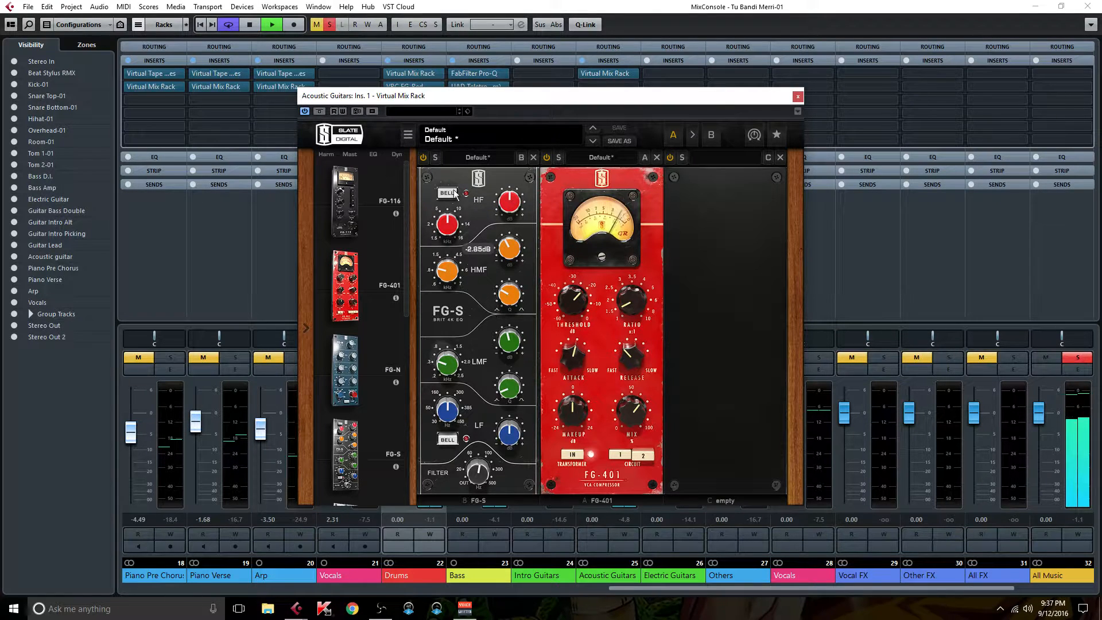
# - Compare the acoustic guitars with Virtual Mix Rack bypassed and active, close its window and stop playback
pyautogui.click(320, 111)
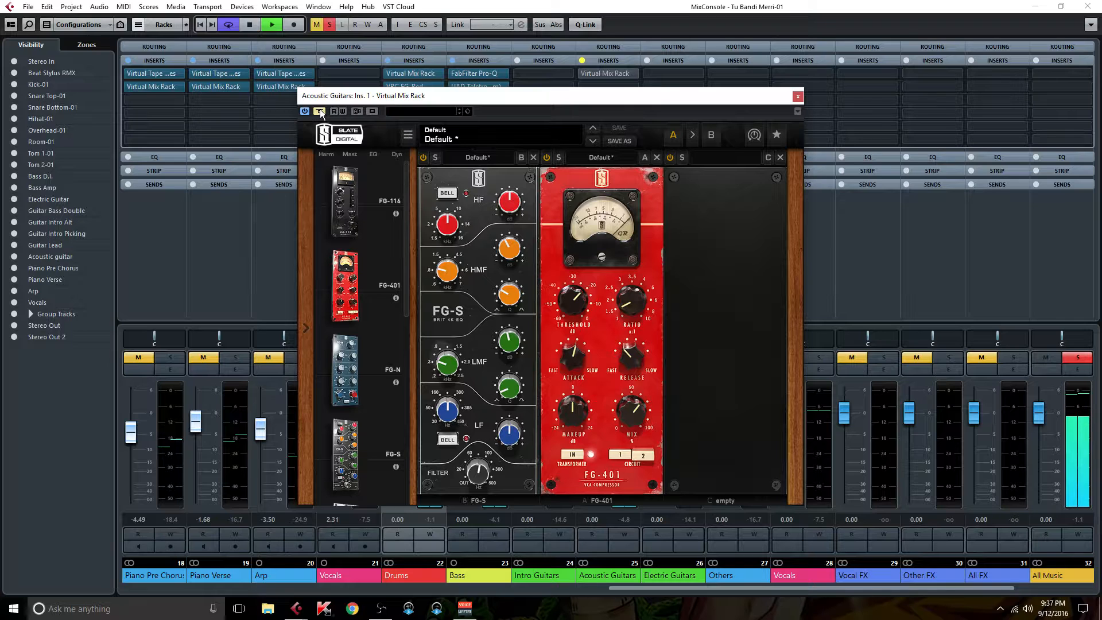
pyautogui.click(320, 111)
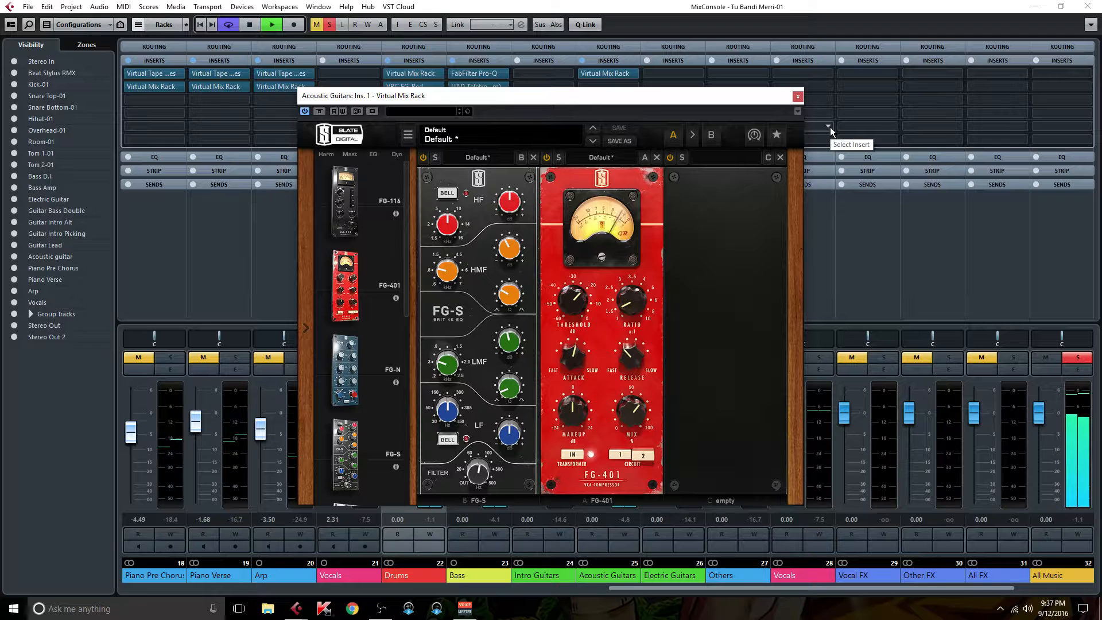
pyautogui.click(320, 112)
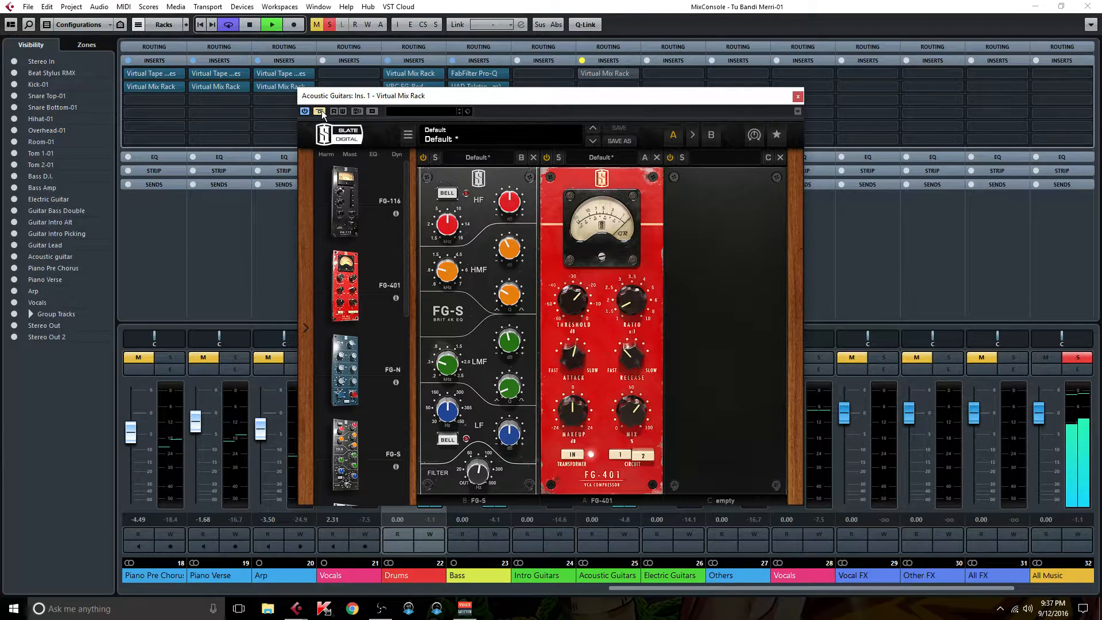
pyautogui.click(320, 111)
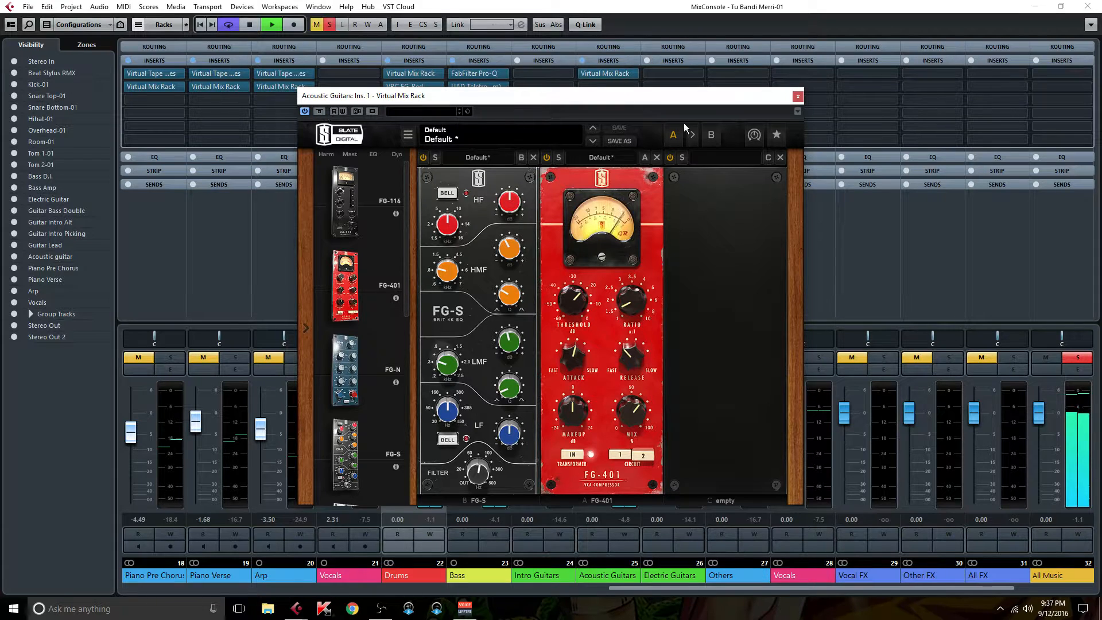
pyautogui.click(798, 96)
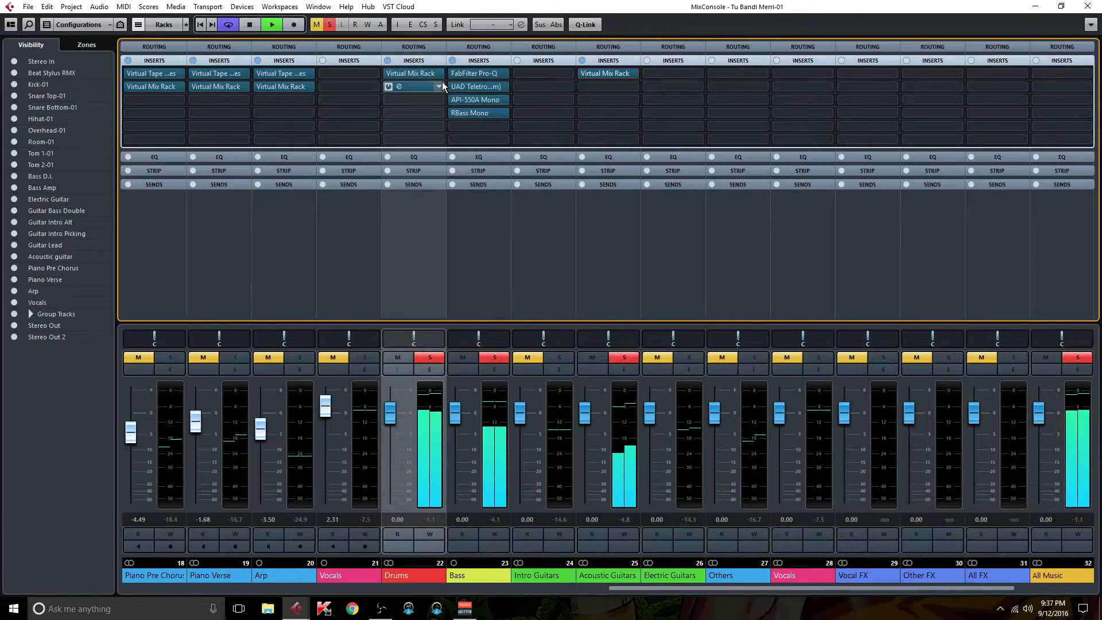
pyautogui.press('space')
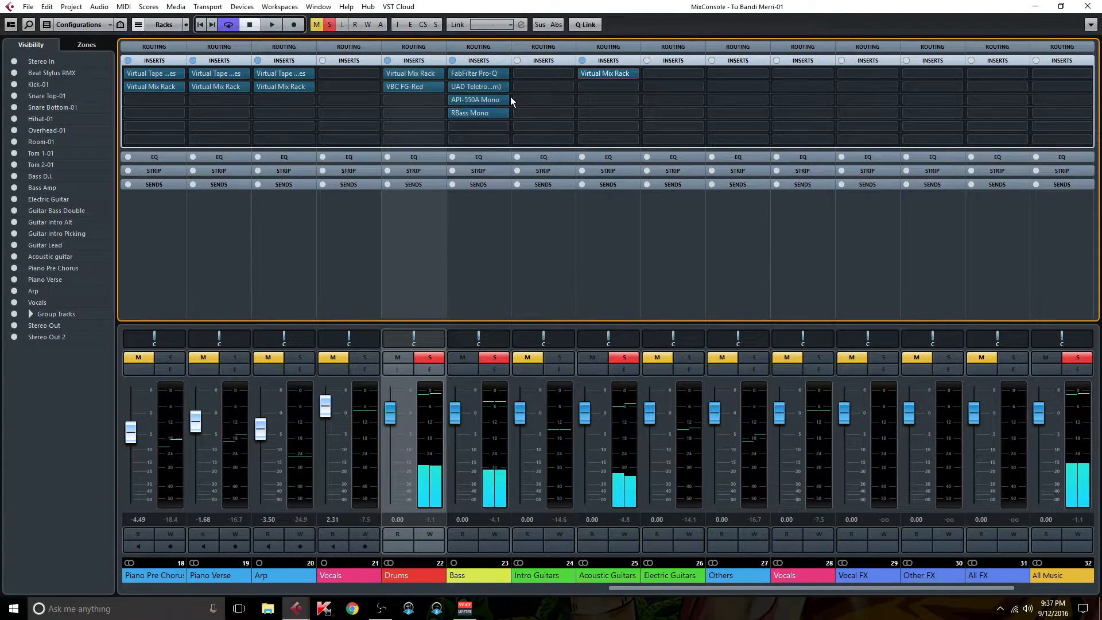
# - Review the FG-S EQ bands and FG-401 compressor settings on the Acoustic Guitars channel and close the rack
pyautogui.click(618, 71)
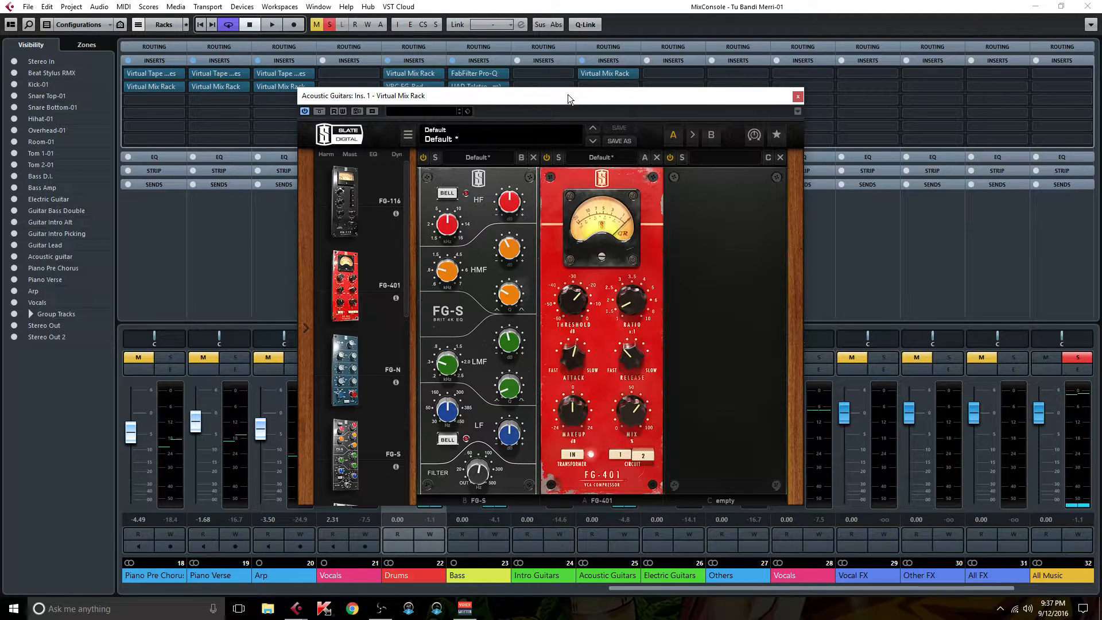
pyautogui.moveTo(570, 101); pyautogui.dragTo(594, 95)
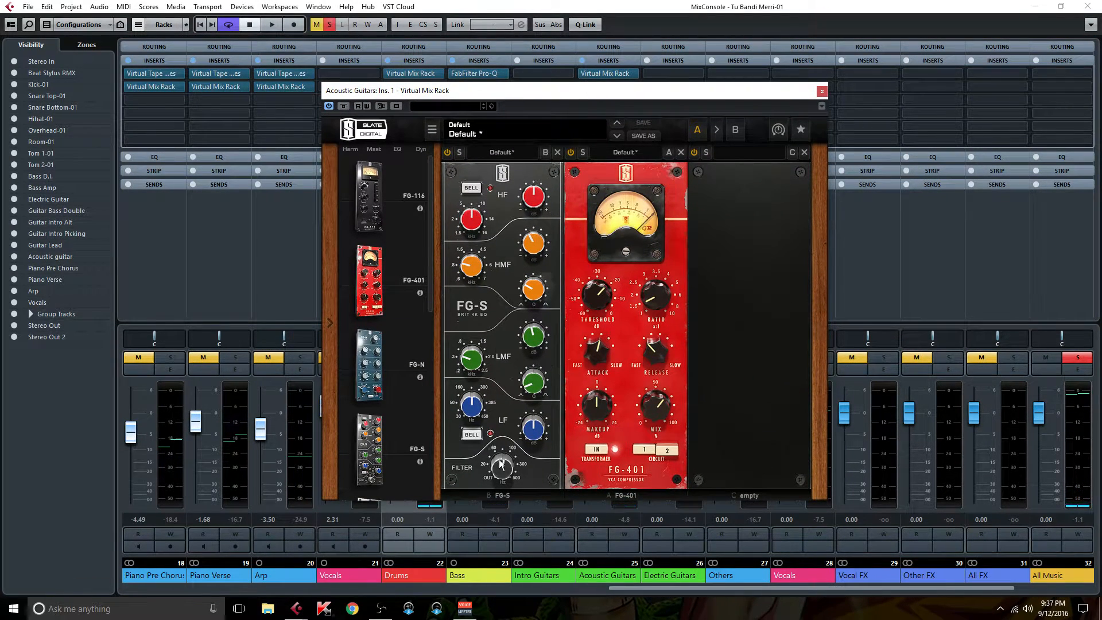
pyautogui.moveTo(503, 467)
pyautogui.moveTo(531, 386)
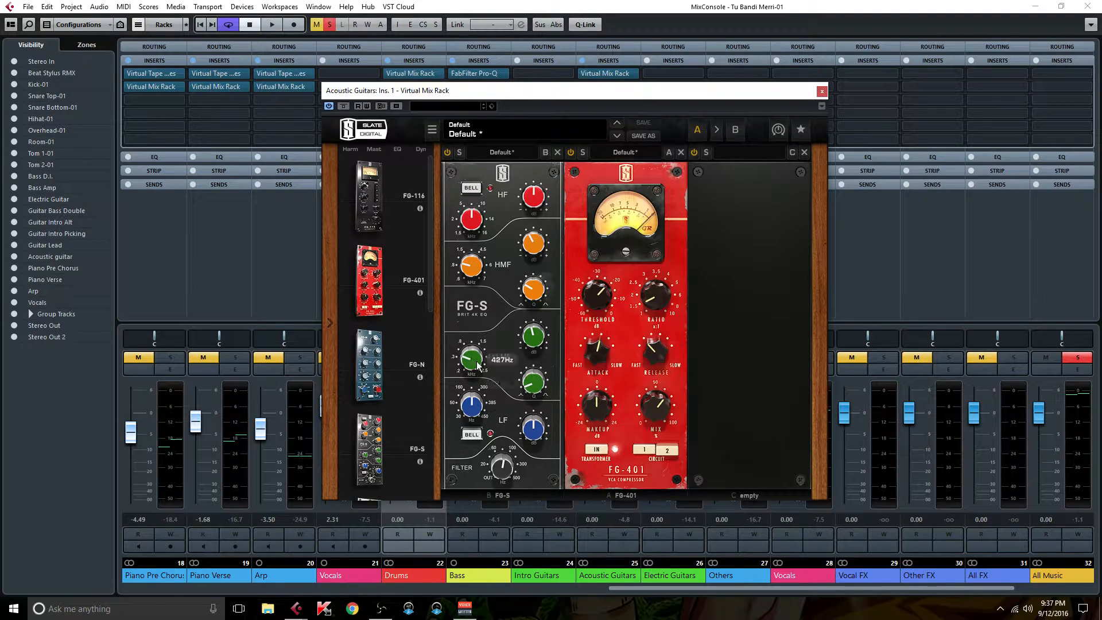
pyautogui.moveTo(533, 339)
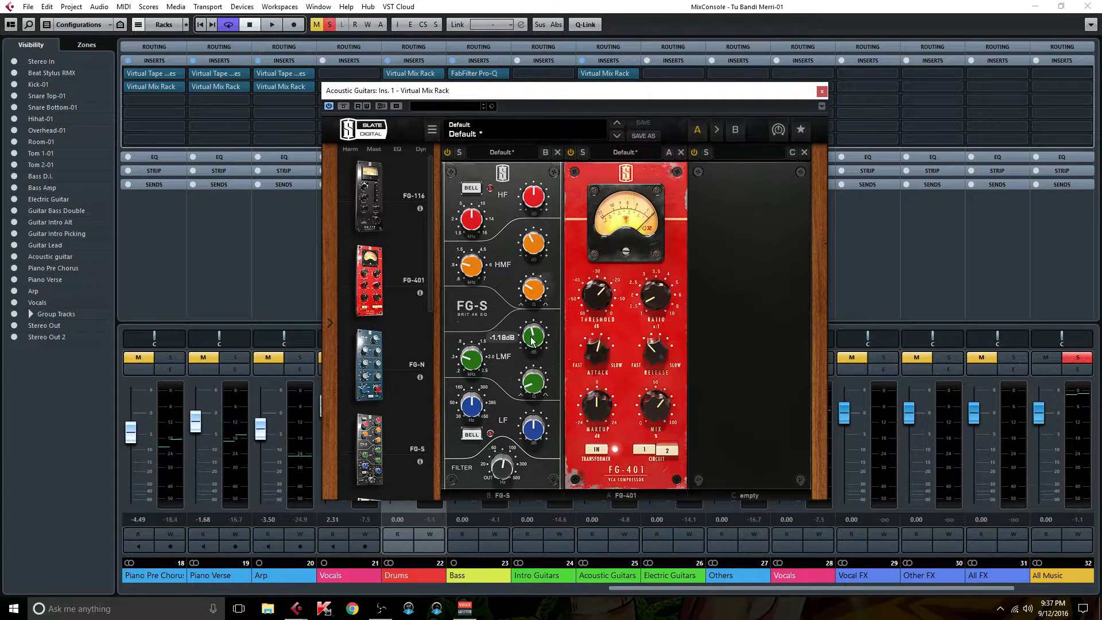
pyautogui.moveTo(473, 274)
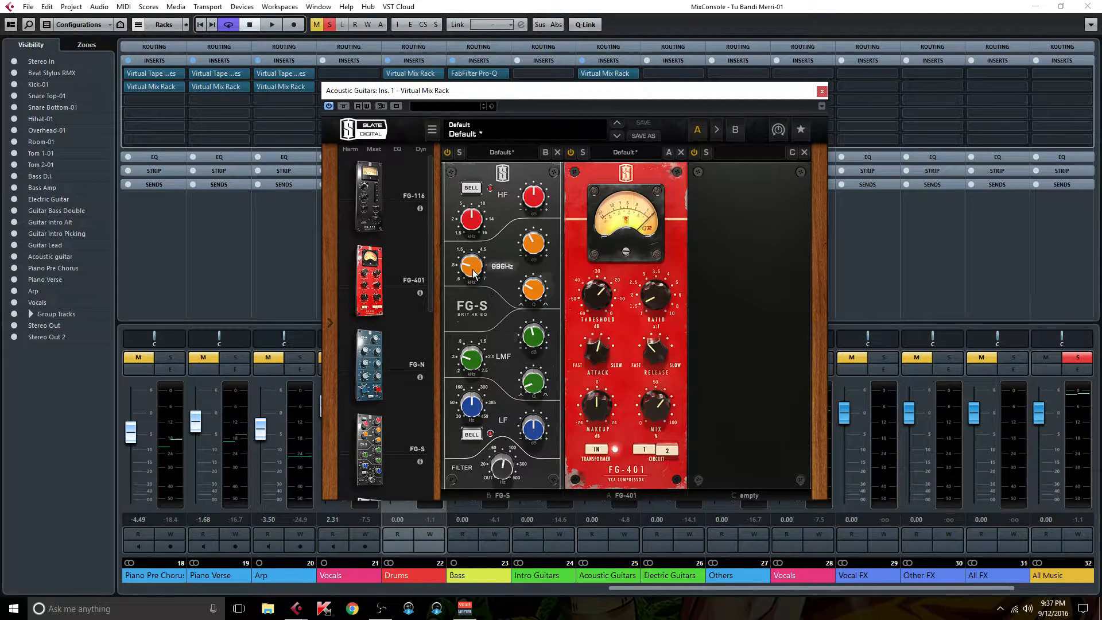
pyautogui.moveTo(528, 240)
pyautogui.moveTo(656, 290)
pyautogui.moveTo(653, 412)
pyautogui.moveTo(598, 353)
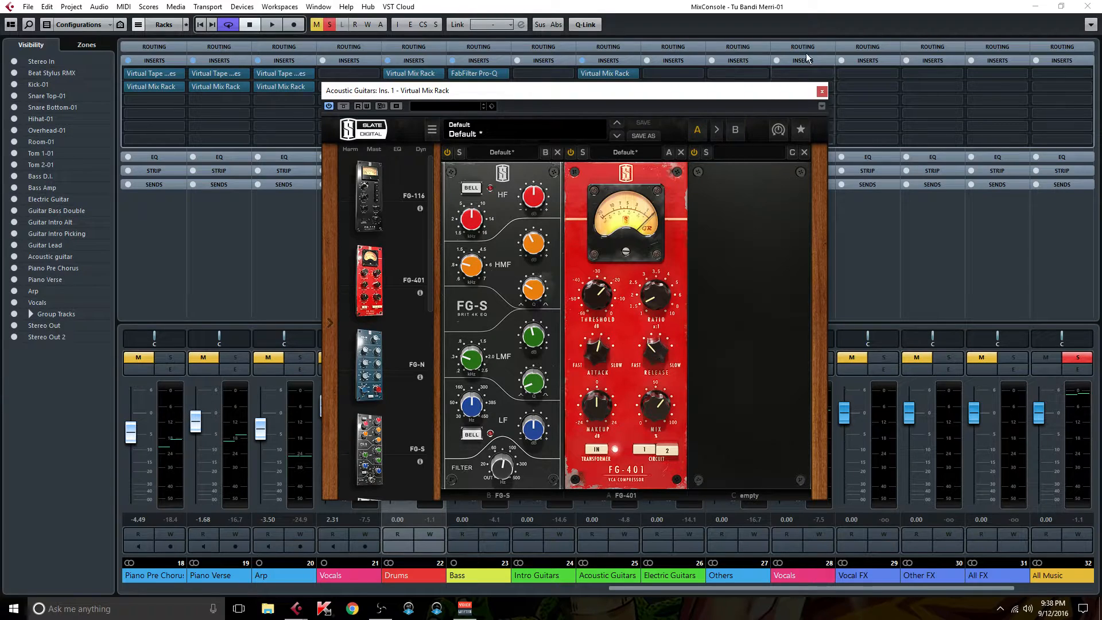
pyautogui.click(822, 91)
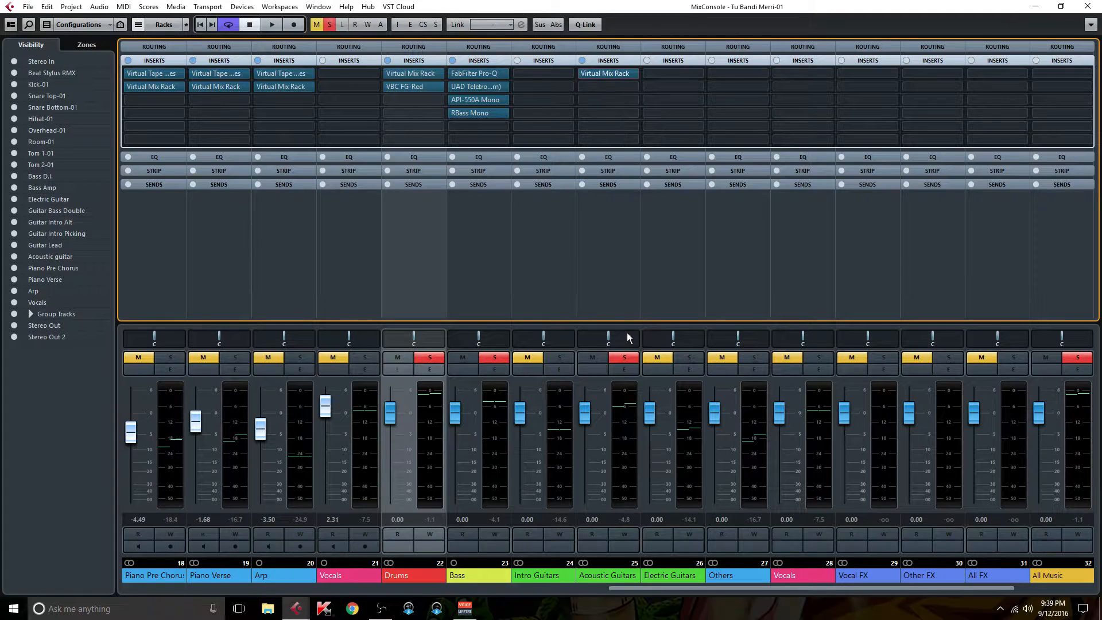
# - Unmute the Electric Guitars channel, start playback and insert Virtual Mix Rack in its first insert slot
pyautogui.click(691, 357)
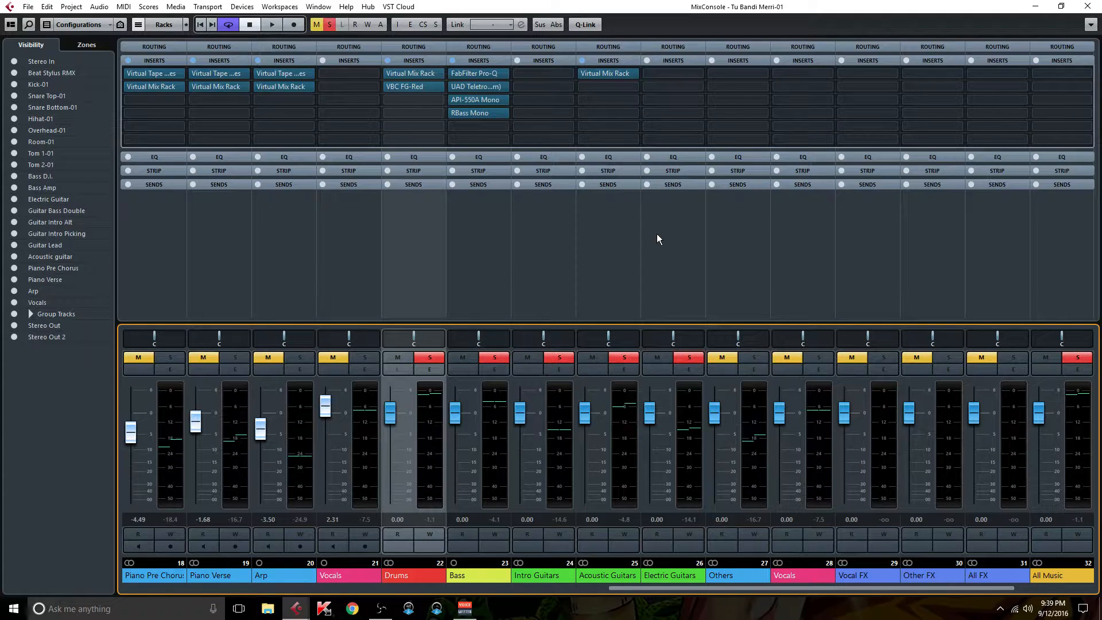
pyautogui.press('space')
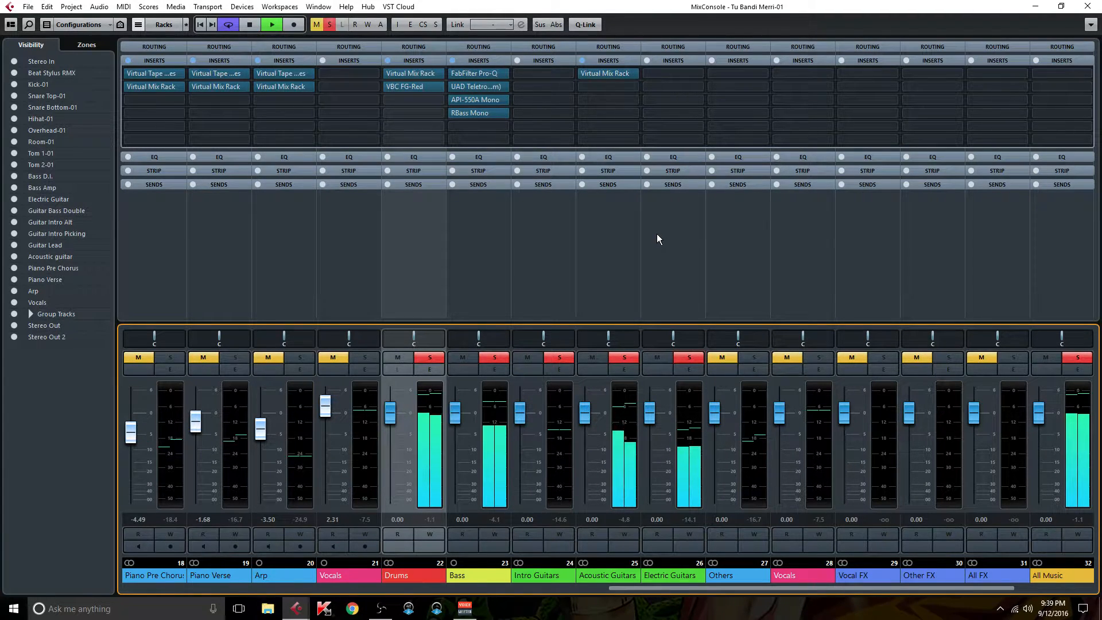
pyautogui.click(669, 73)
pyautogui.write('virtual mix')
pyautogui.click(718, 113)
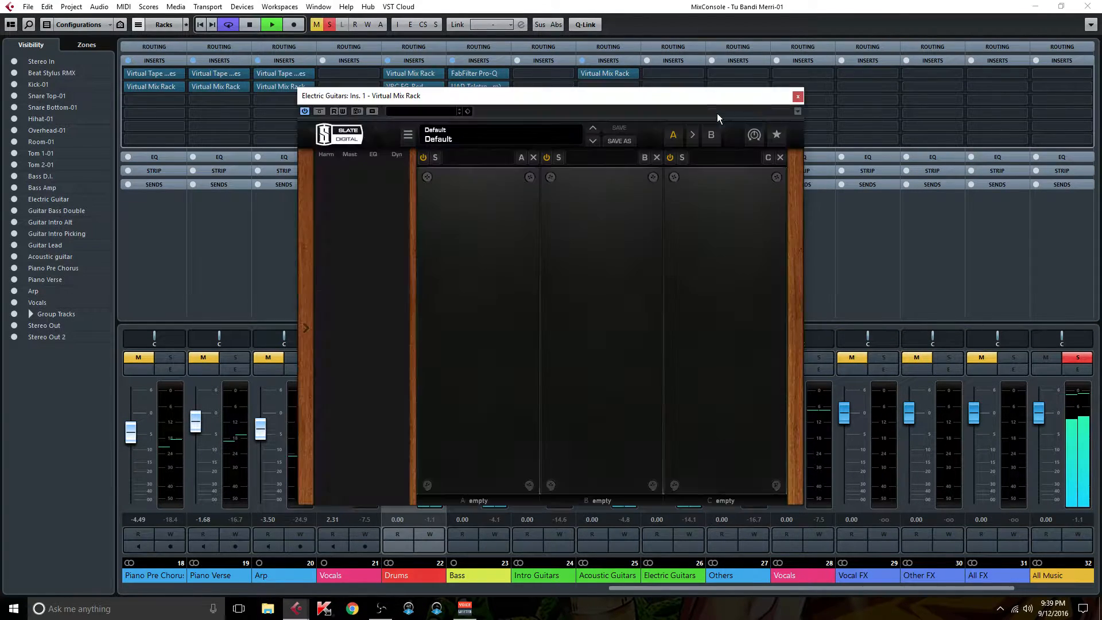
# - Load the FG-S EQ into the first rack module slot, engage its filter and sweep the low-mid band
pyautogui.scroll(-2, 360, 379)
pyautogui.moveTo(352, 385); pyautogui.dragTo(489, 454)
pyautogui.moveTo(502, 383); pyautogui.dragTo(496, 403)
pyautogui.moveTo(501, 356); pyautogui.dragTo(447, 401)
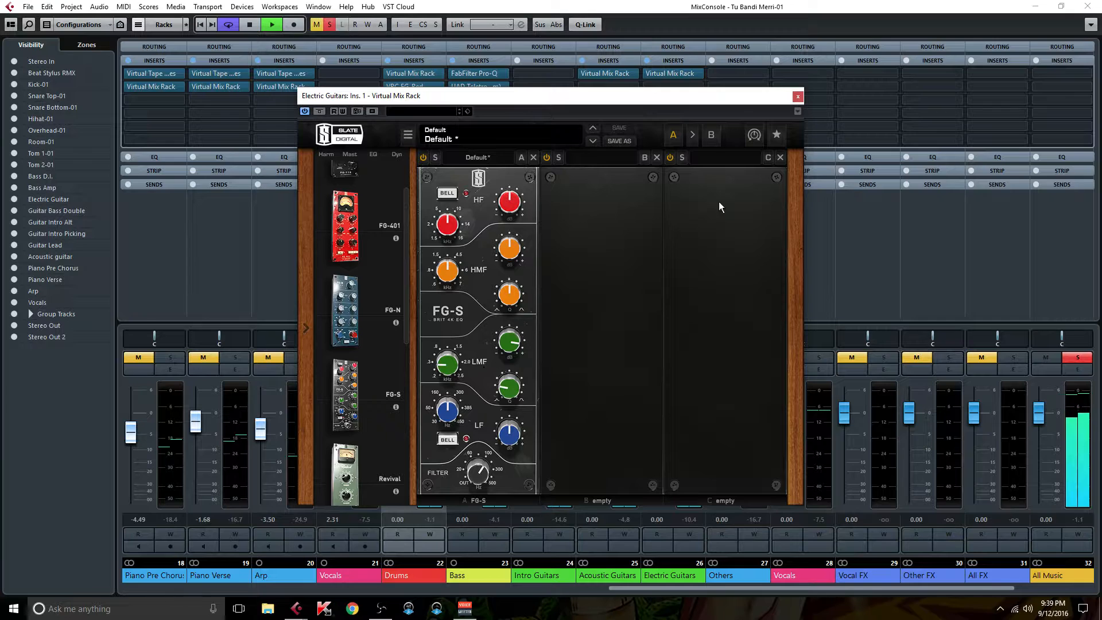
# - Cut the FG-S low-mid band by 3.28 dB with a Q of 2.02 and the high-mid band by 2.23 dB, then close the rack
pyautogui.moveTo(510, 343); pyautogui.dragTo(508, 390)
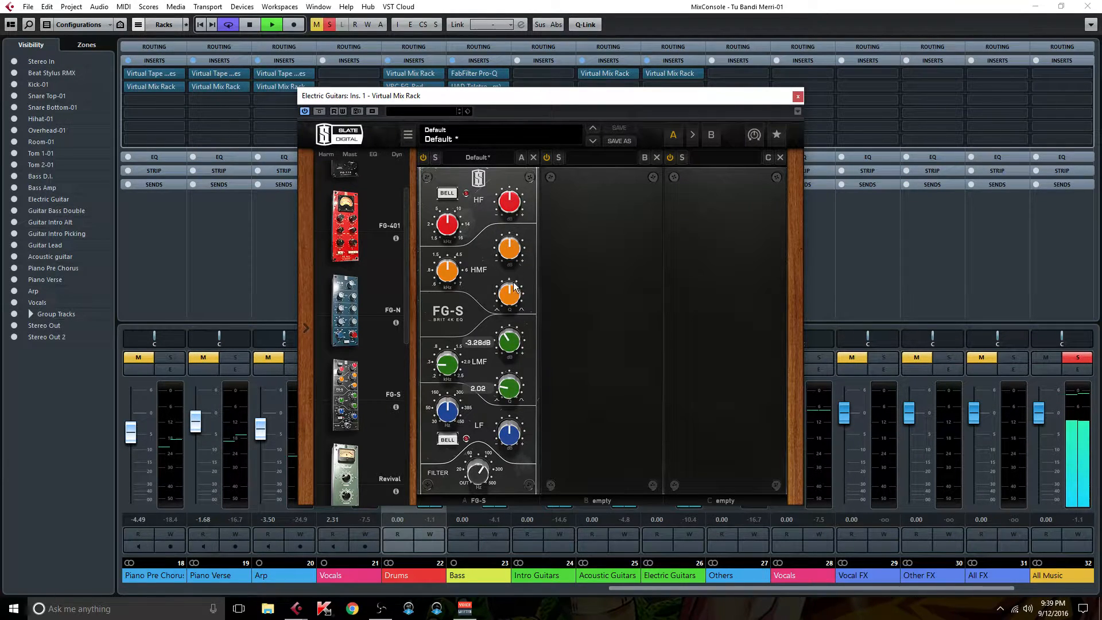
pyautogui.moveTo(506, 248)
pyautogui.mouseDown()
pyautogui.moveTo(522, 192)
pyautogui.moveTo(515, 267)
pyautogui.mouseUp()
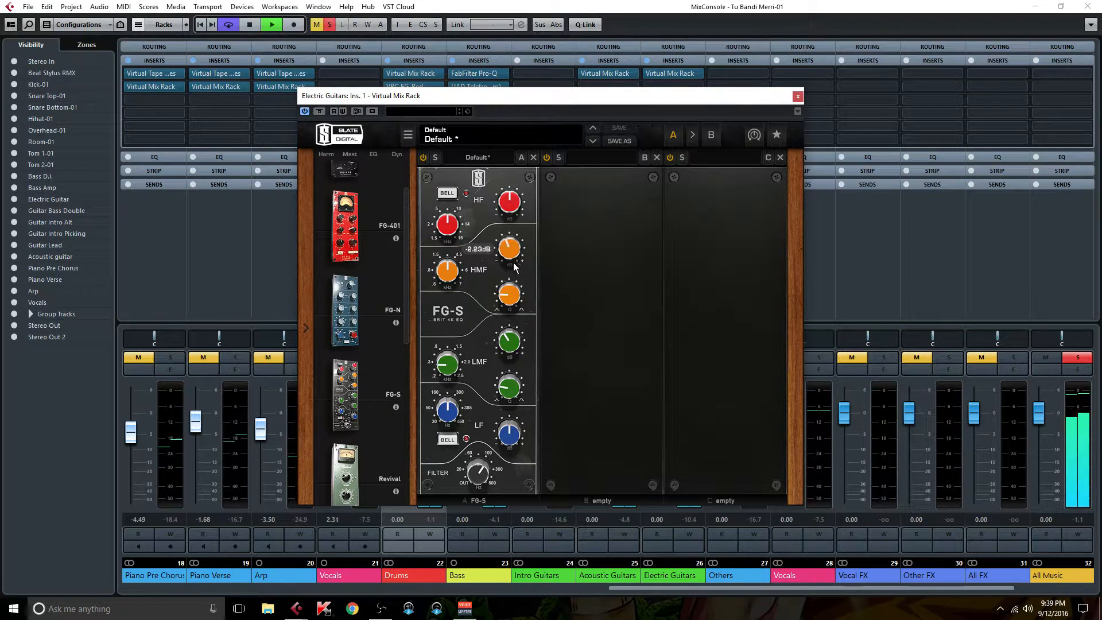
pyautogui.click(798, 96)
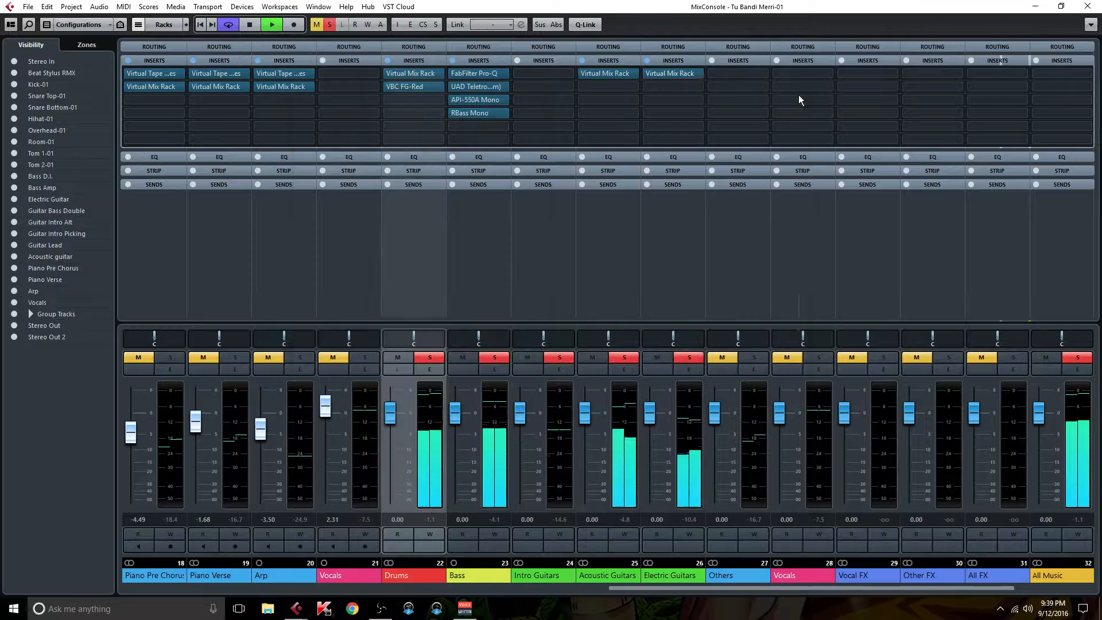
# - Insert the Waves CLA-3A Stereo compressor in the second slot of the Electric Guitars channel and toggle its bypass
pyautogui.click(691, 90)
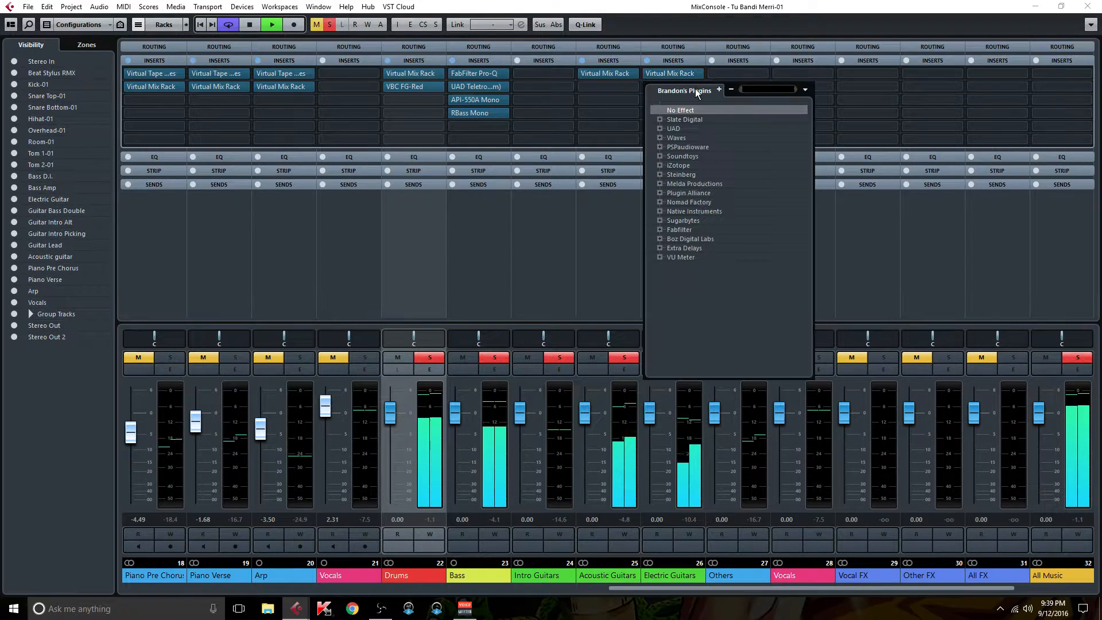
pyautogui.click(659, 138)
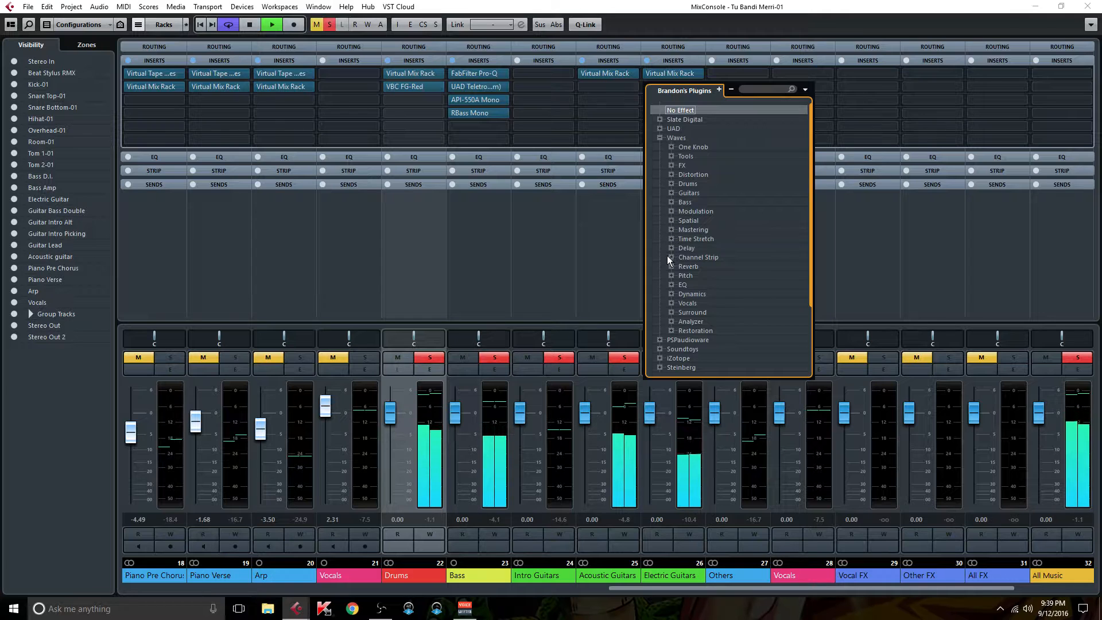
pyautogui.click(671, 294)
pyautogui.scroll(-6, 723, 306)
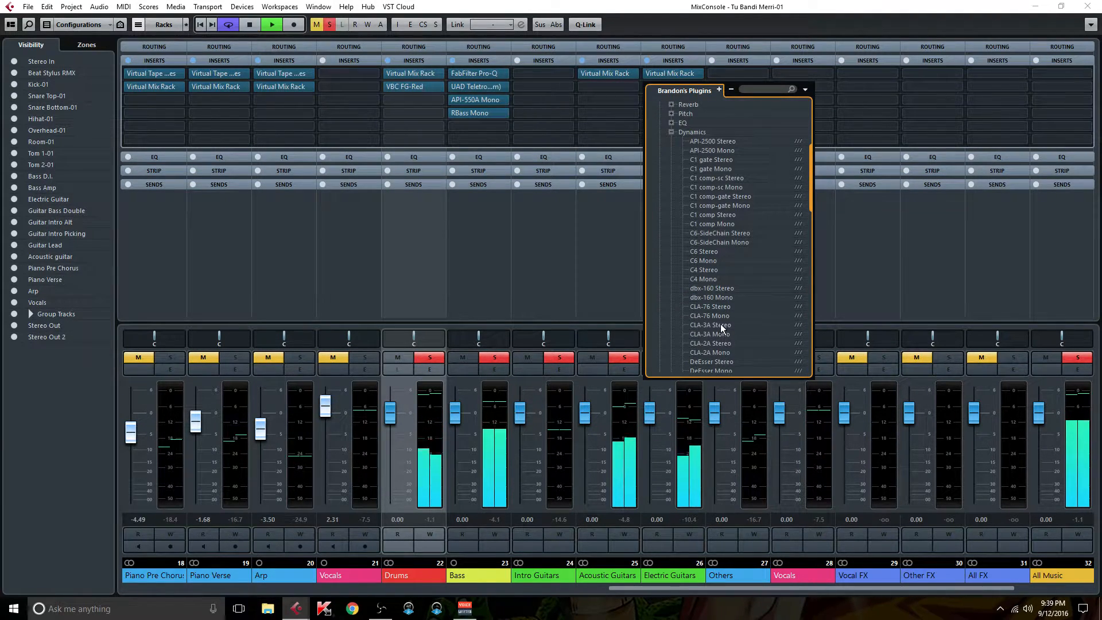
pyautogui.click(721, 324)
pyautogui.click(784, 278)
pyautogui.click(785, 277)
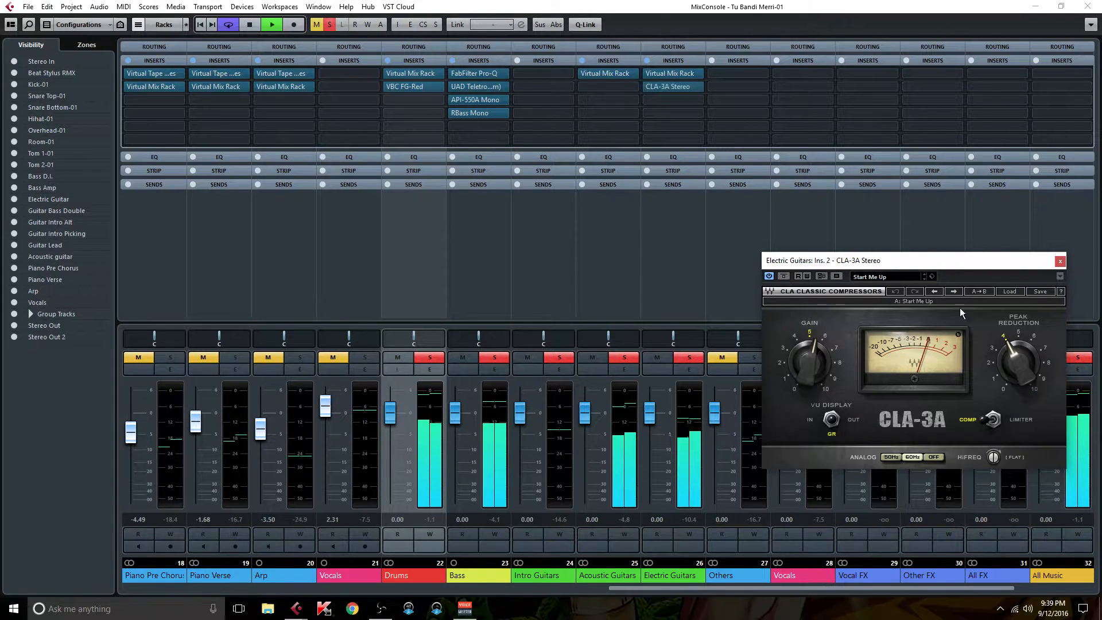
# - Set the CLA-3A peak reduction to about 7 and its gain to about 4, comparing bypassed and active sound
pyautogui.moveTo(1015, 349); pyautogui.dragTo(1014, 304)
pyautogui.moveTo(809, 362); pyautogui.dragTo(810, 376)
pyautogui.click(783, 276)
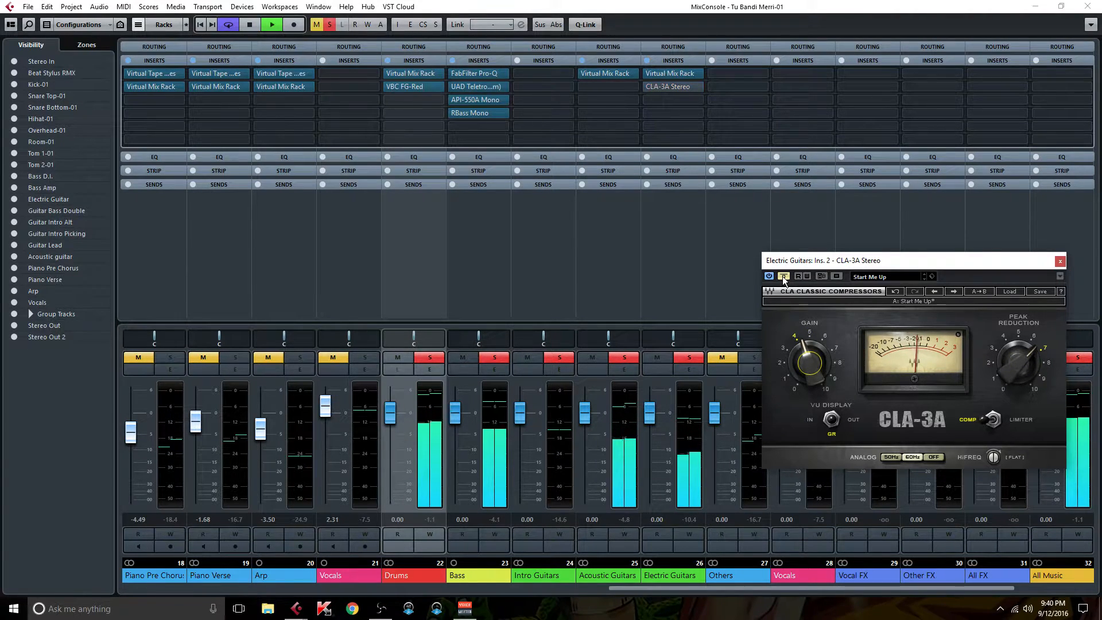
pyautogui.click(784, 276)
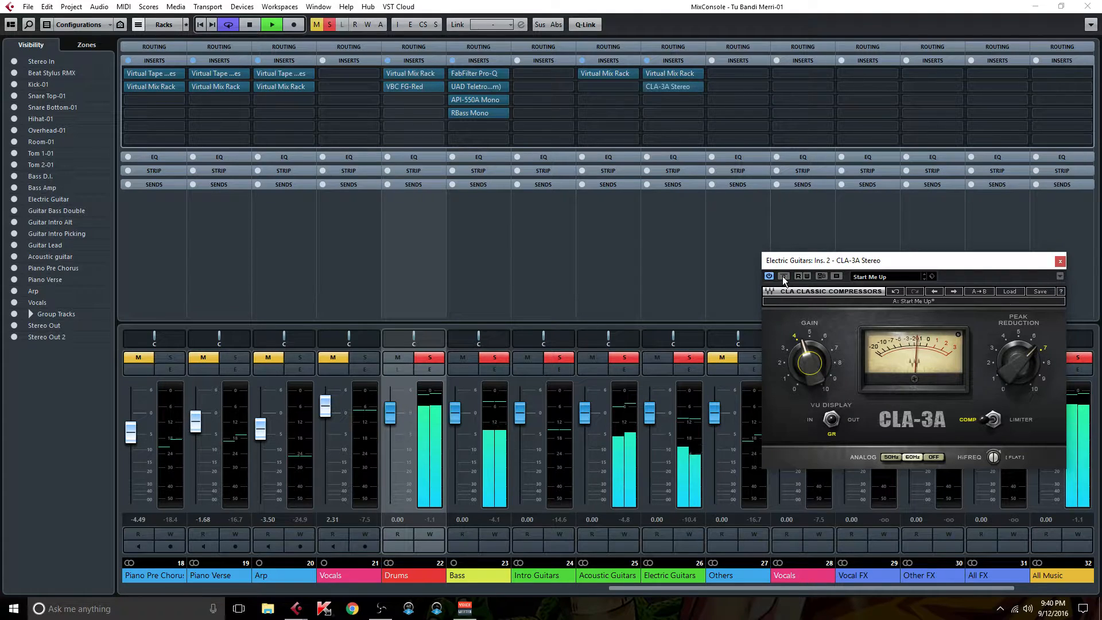
# - Raise the CLA-3A gain to 4.49 and compare the electric guitars with the compressor bypassed and active
pyautogui.click(786, 277)
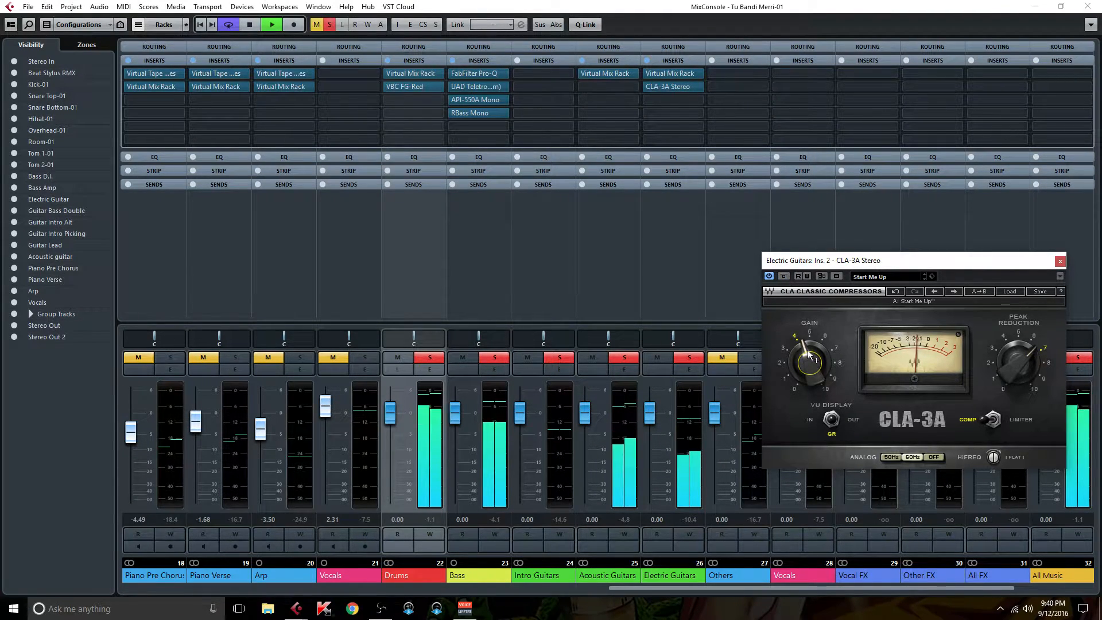
pyautogui.moveTo(808, 350); pyautogui.dragTo(808, 342)
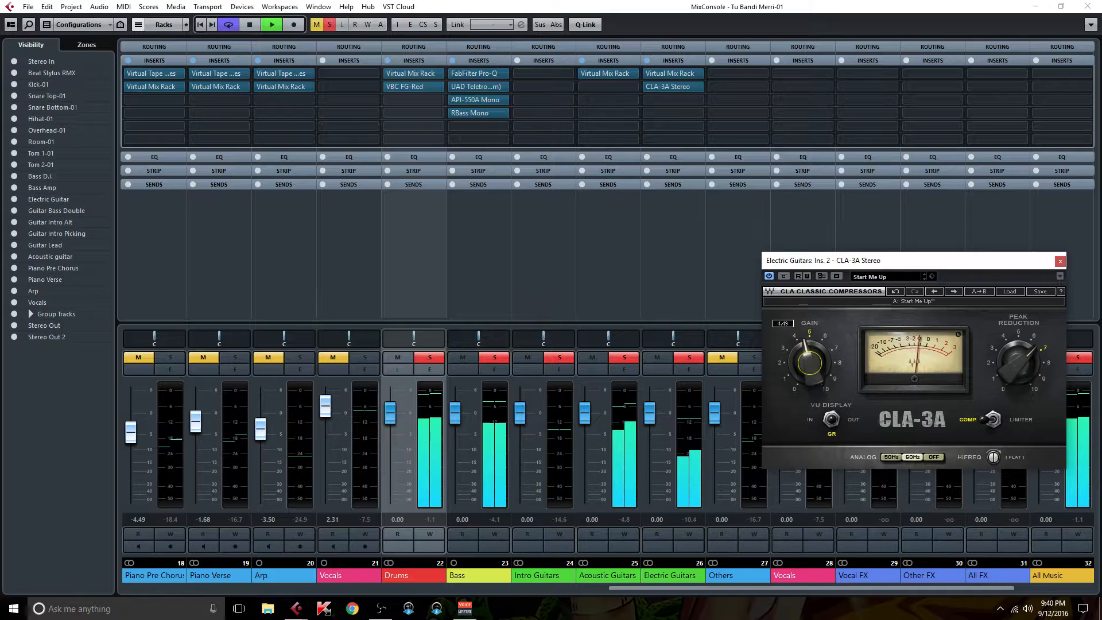
pyautogui.click(784, 276)
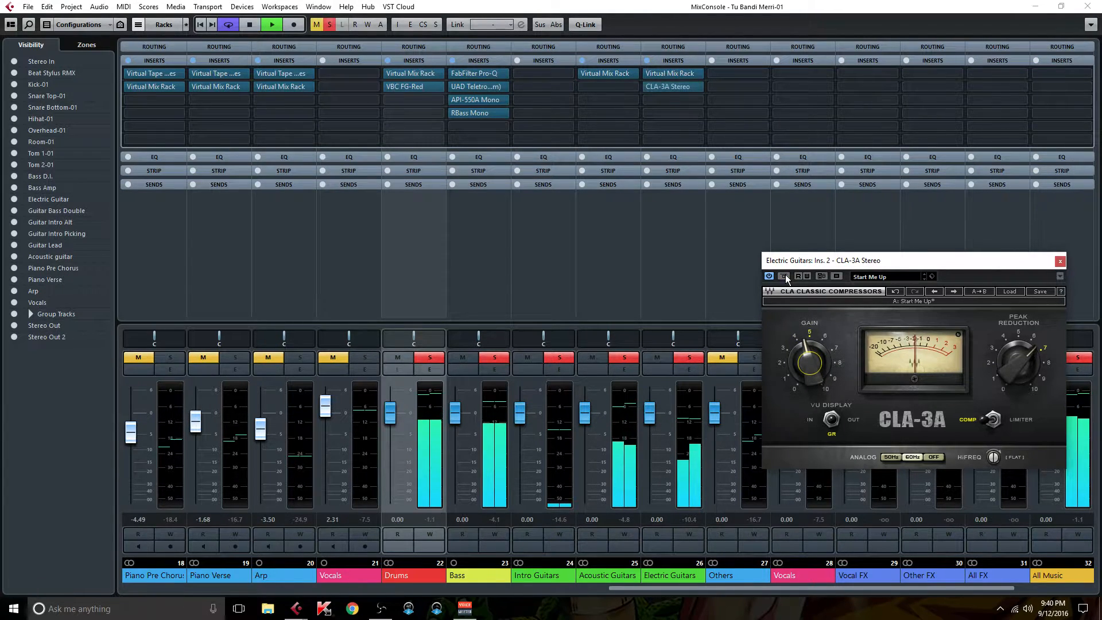
# - Compare the electric guitars in the mix with all of their inserts bypassed and active
pyautogui.click(648, 61)
pyautogui.click(648, 61)
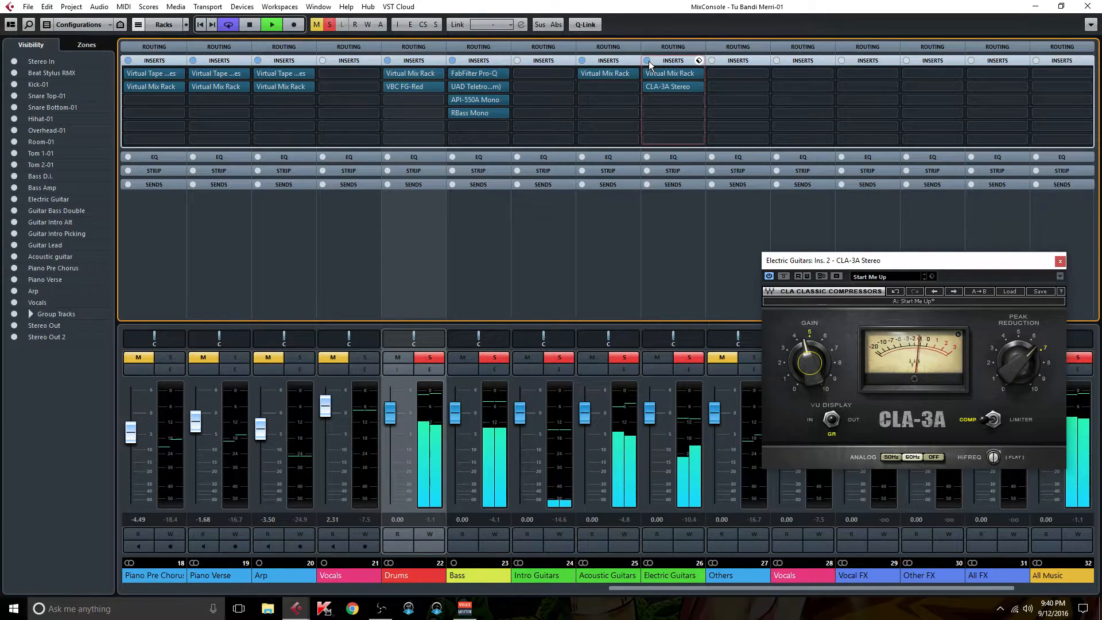
pyautogui.click(648, 61)
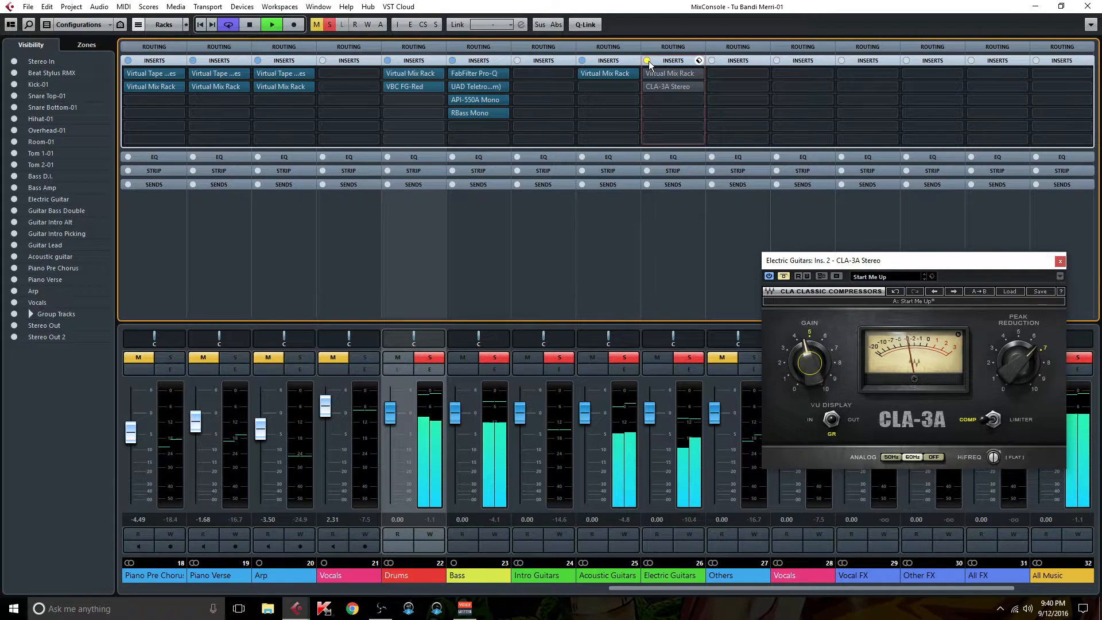
pyautogui.click(647, 61)
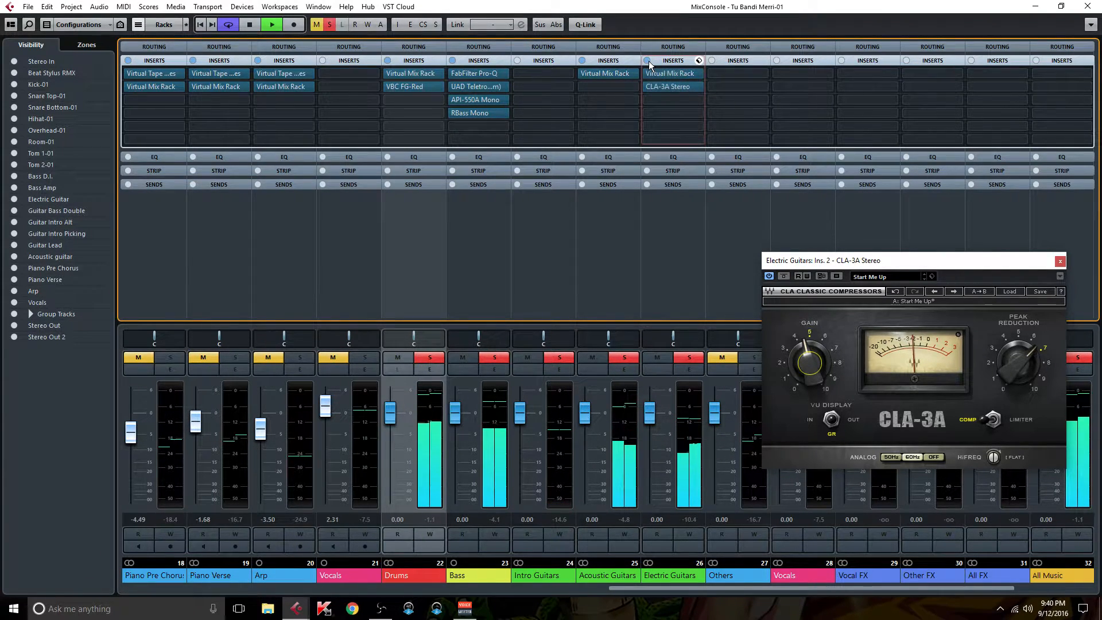
# - Set the CLA-3A gain to 4.57, compare it against the bypassed inserts, and close the compressor window
pyautogui.click(810, 361)
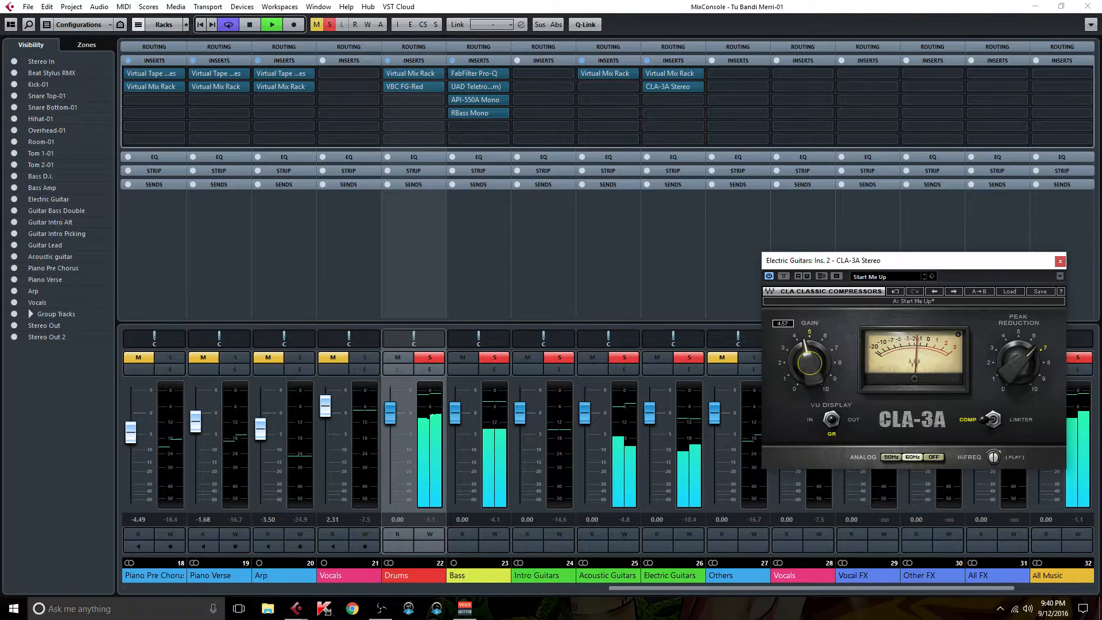
pyautogui.click(647, 60)
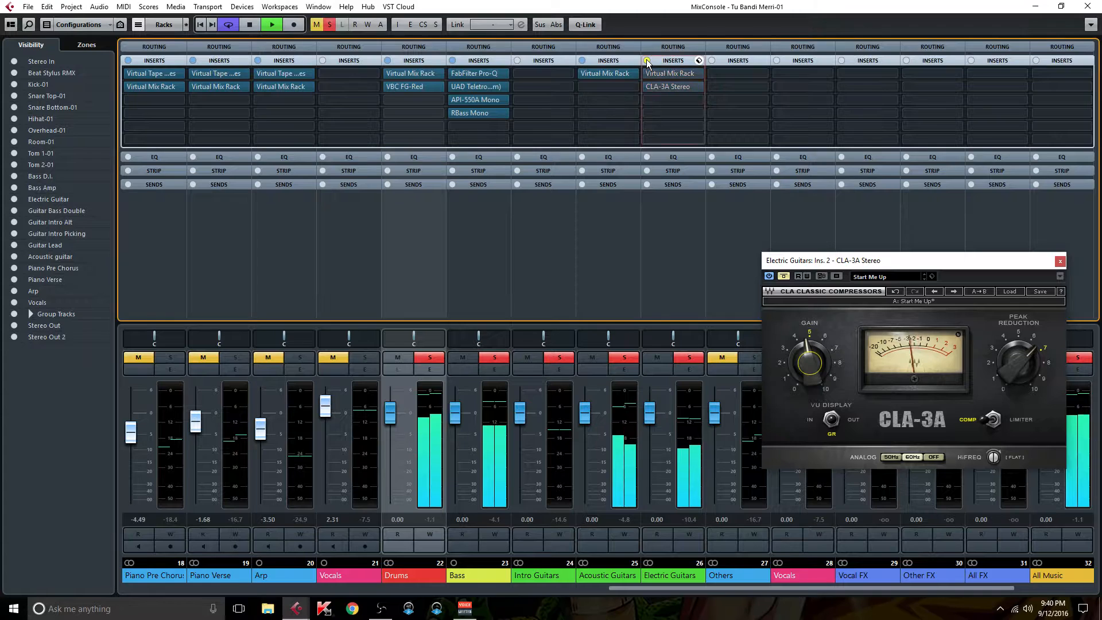
pyautogui.click(647, 60)
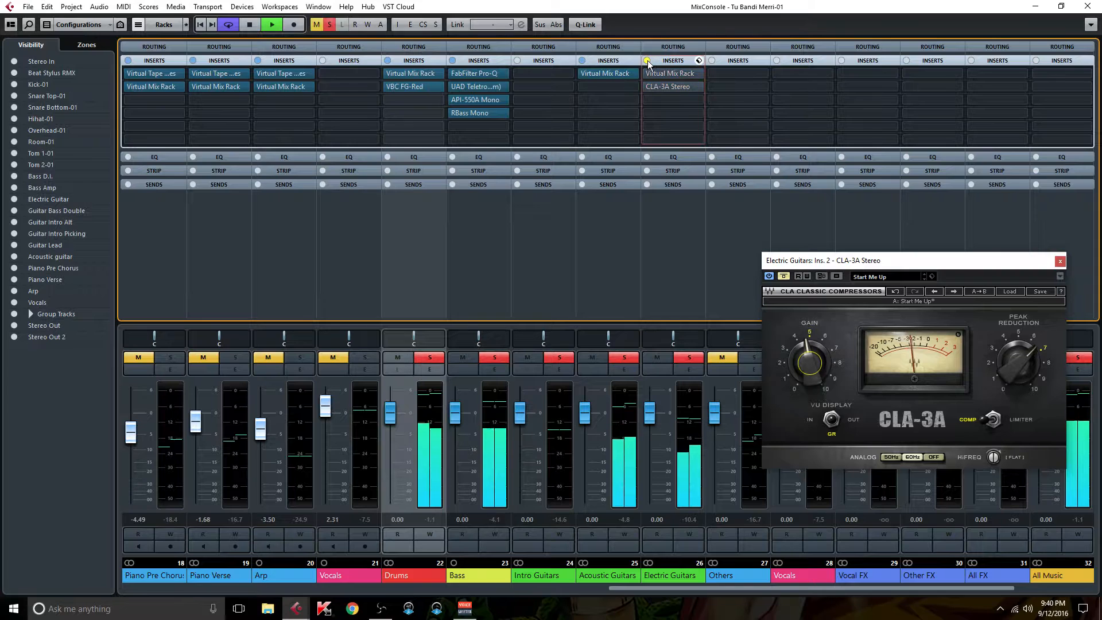
pyautogui.click(1060, 262)
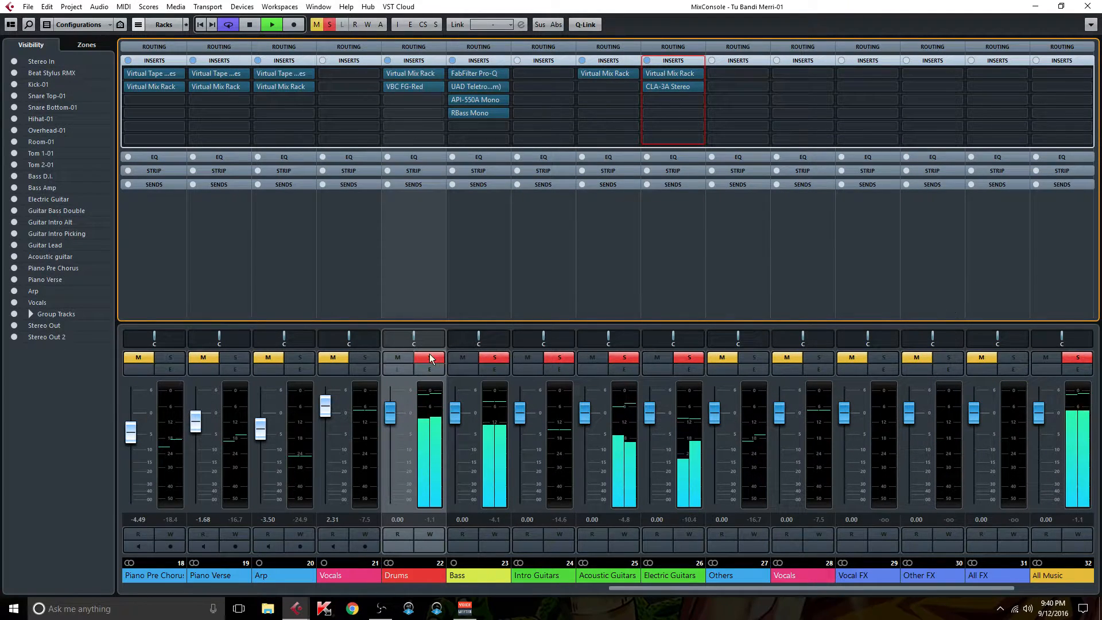
# - Mute Acoustic Guitars, Intro Guitars, Bass and Drums, and compare the electric guitars alone with inserts bypassed and active
pyautogui.moveTo(587, 357); pyautogui.dragTo(391, 358)
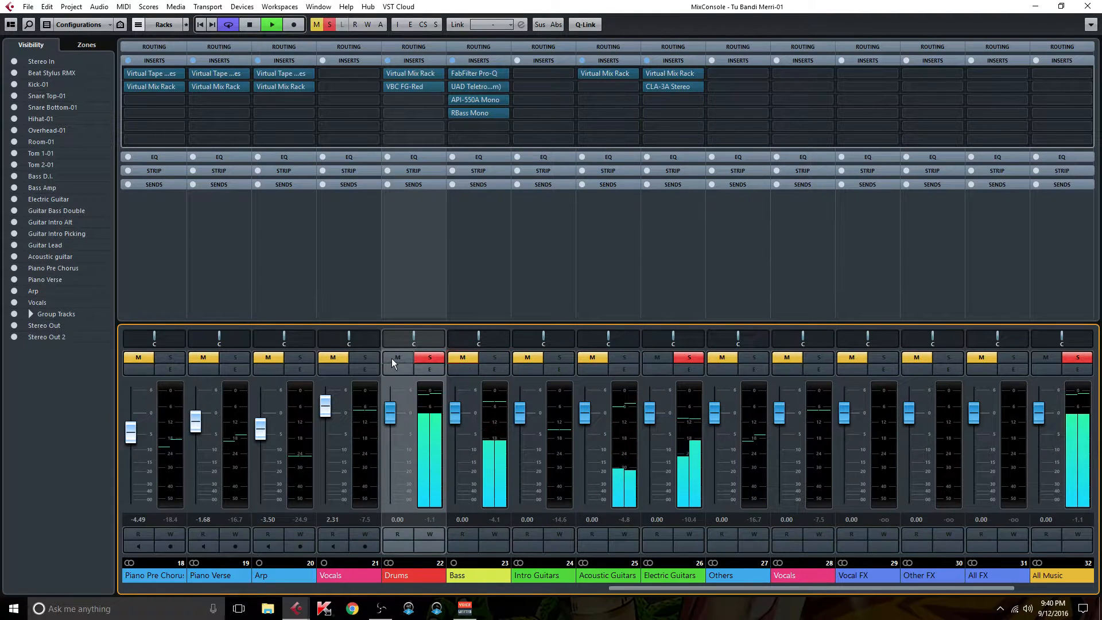
pyautogui.click(647, 60)
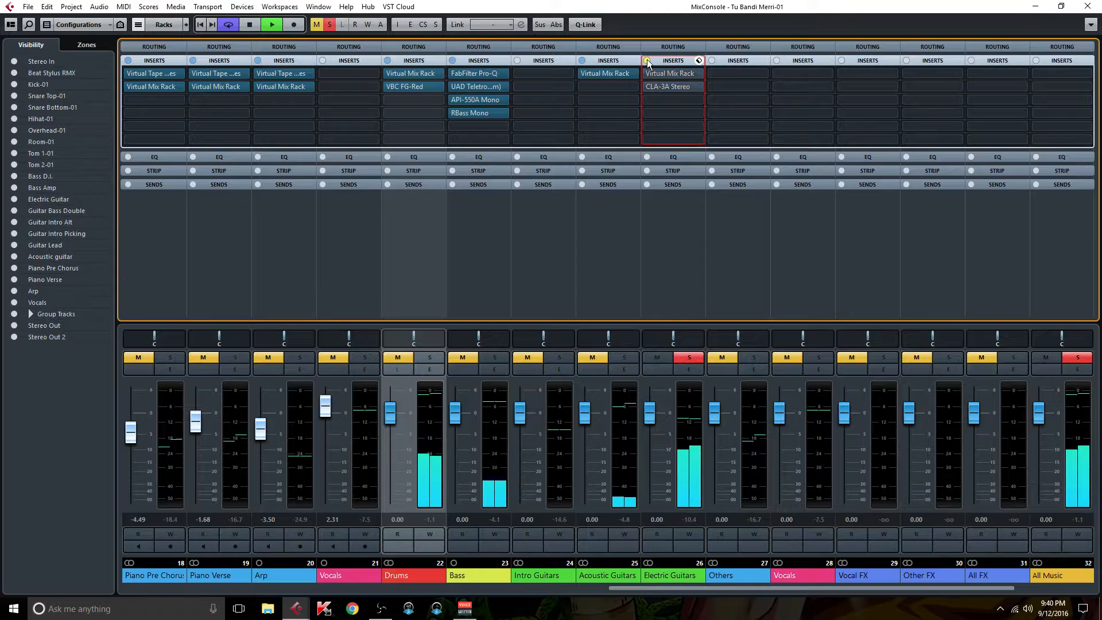
pyautogui.click(646, 59)
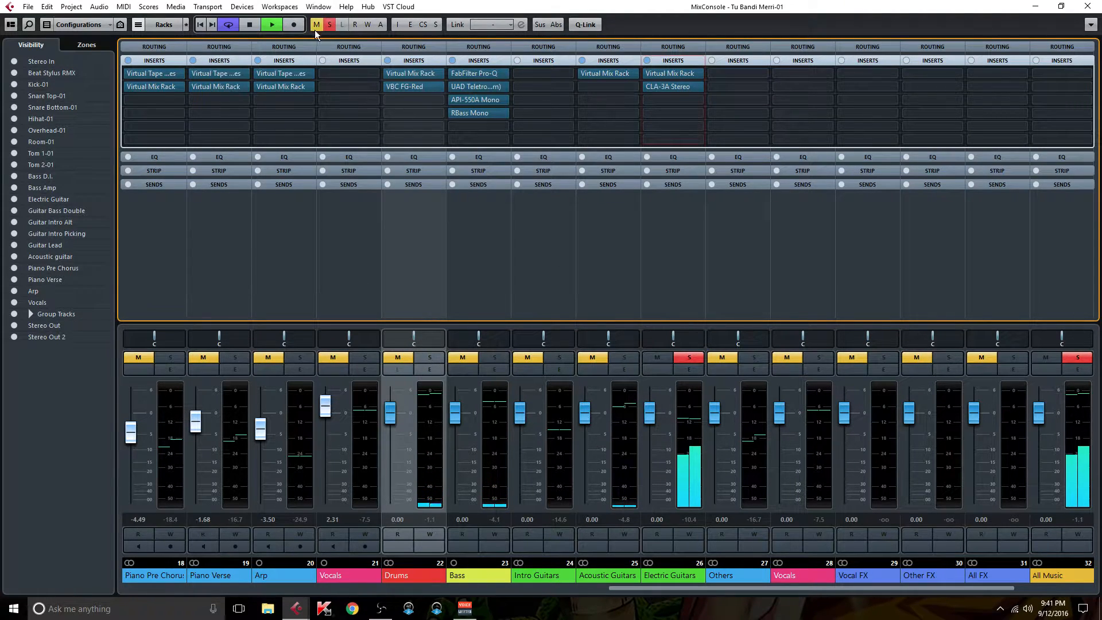
# - Unmute the Drums, Bass, Intro Guitars and Acoustic Guitars channels
pyautogui.click(400, 360)
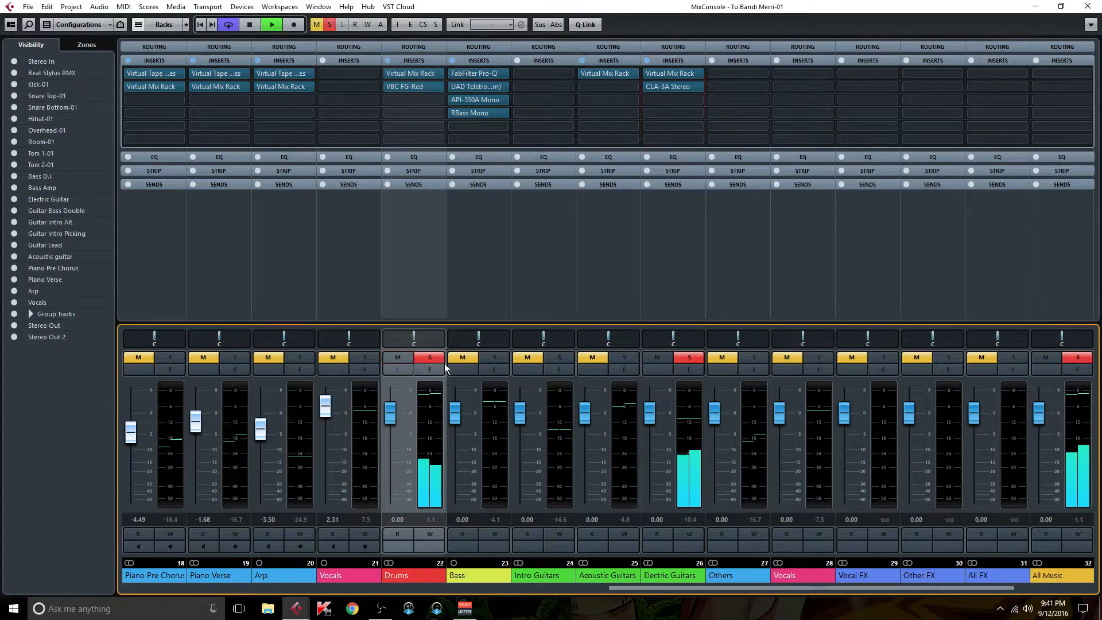
pyautogui.click(461, 359)
pyautogui.click(528, 359)
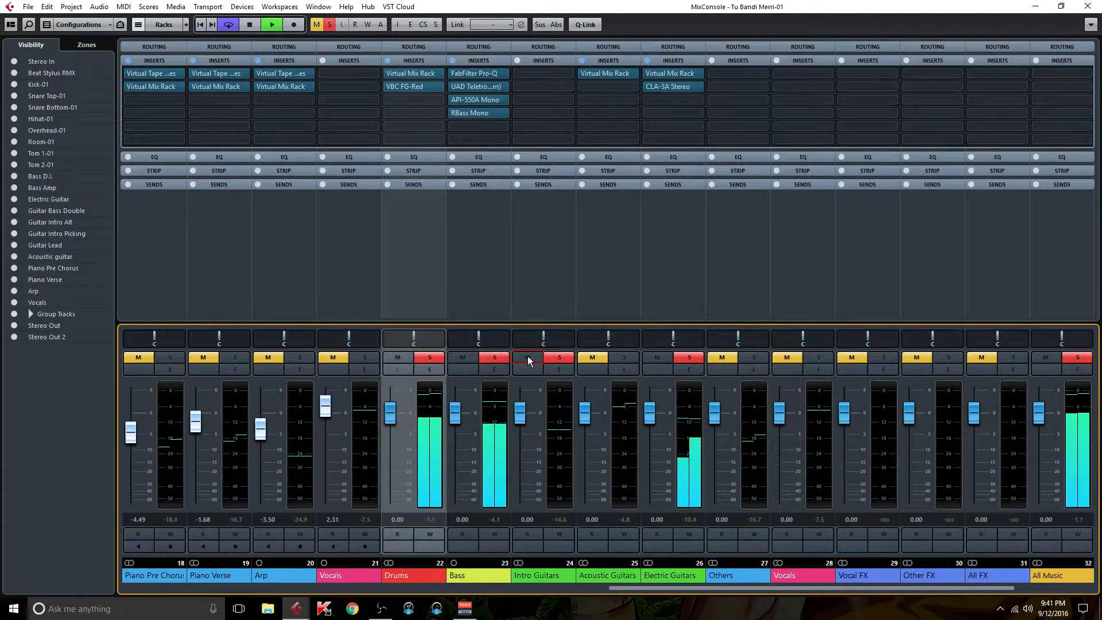
pyautogui.click(590, 359)
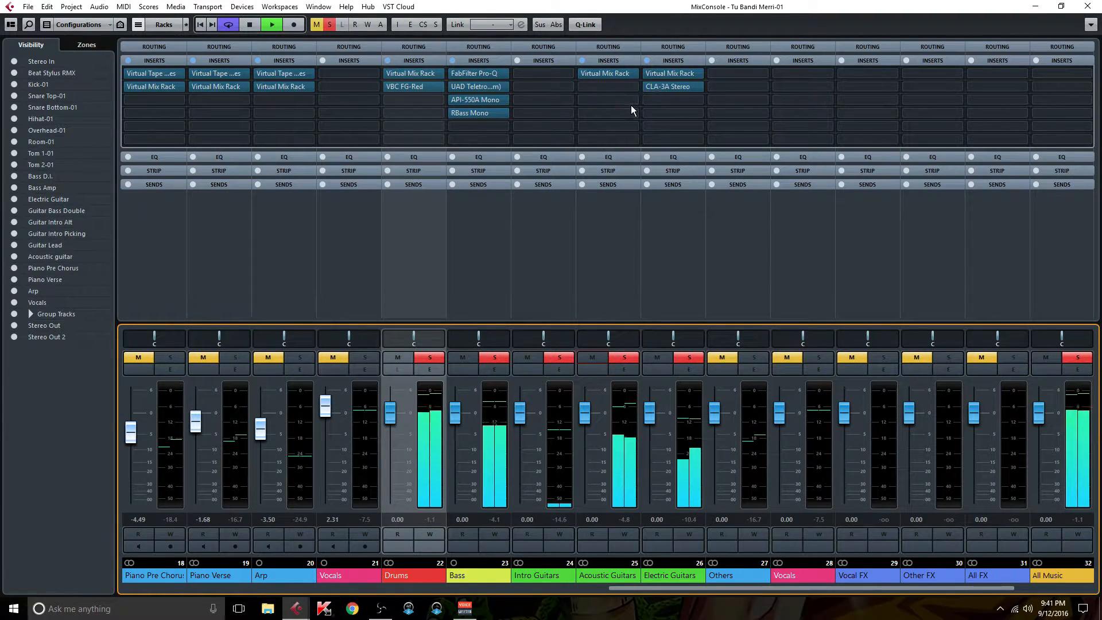
# - Copy Virtual Mix Rack and CLA-3A Stereo from Electric Guitars to the Intro Guitars inserts and stop playback
pyautogui.moveTo(684, 74); pyautogui.dragTo(560, 71)
pyautogui.moveTo(666, 88); pyautogui.dragTo(547, 87)
pyautogui.press('space')
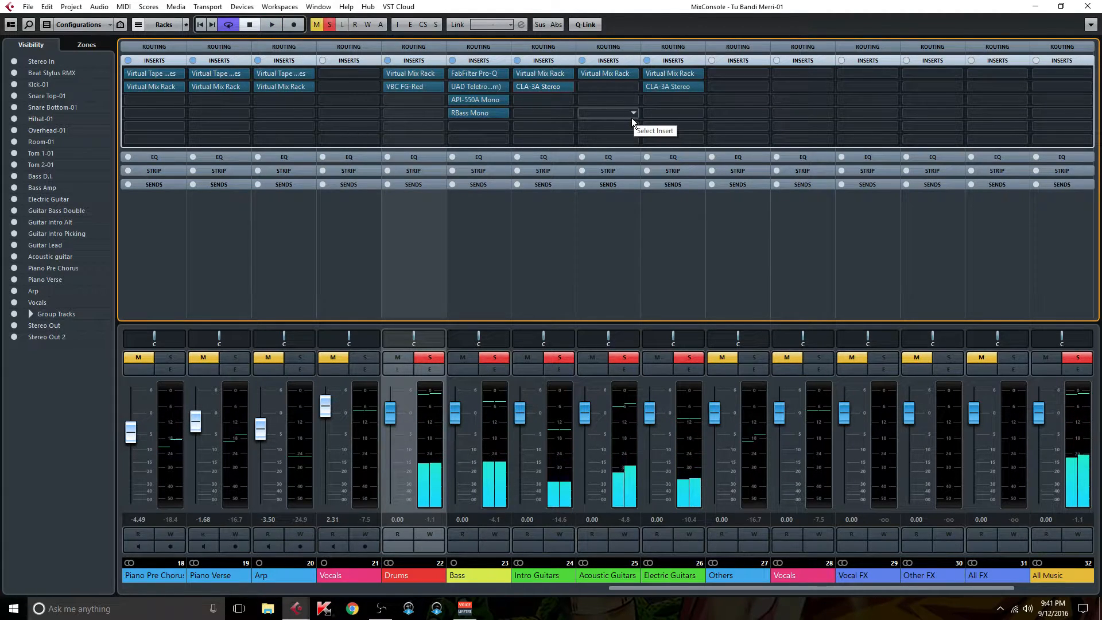
# - Review the FG-S filter, low-mid and high-mid settings on the Electric Guitars channel and close the rack
pyautogui.click(667, 74)
pyautogui.moveTo(484, 472)
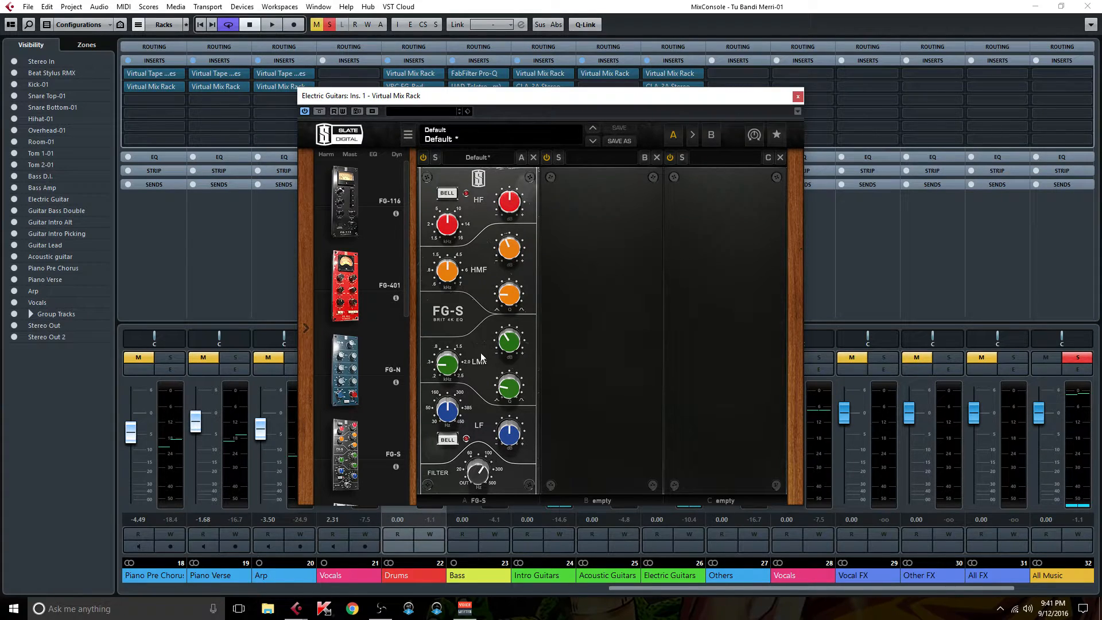
pyautogui.moveTo(451, 368)
pyautogui.moveTo(508, 348)
pyautogui.moveTo(453, 275)
pyautogui.click(798, 97)
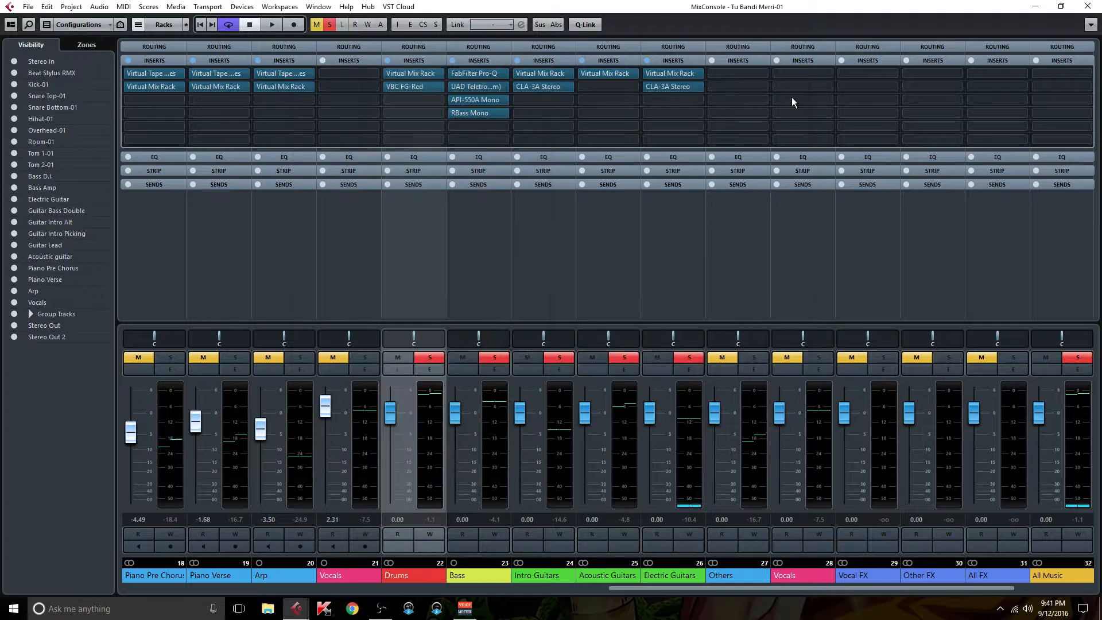
# - Review the CLA-3A peak reduction setting on the Electric Guitars channel and close the compressor window
pyautogui.click(677, 87)
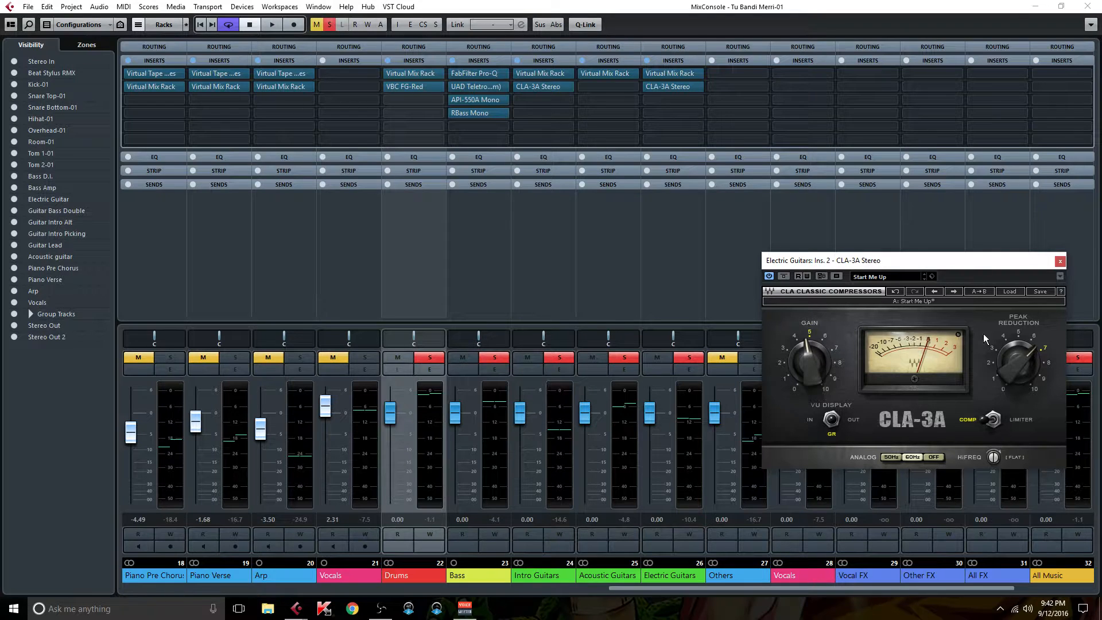
pyautogui.moveTo(1032, 366)
pyautogui.click(1060, 262)
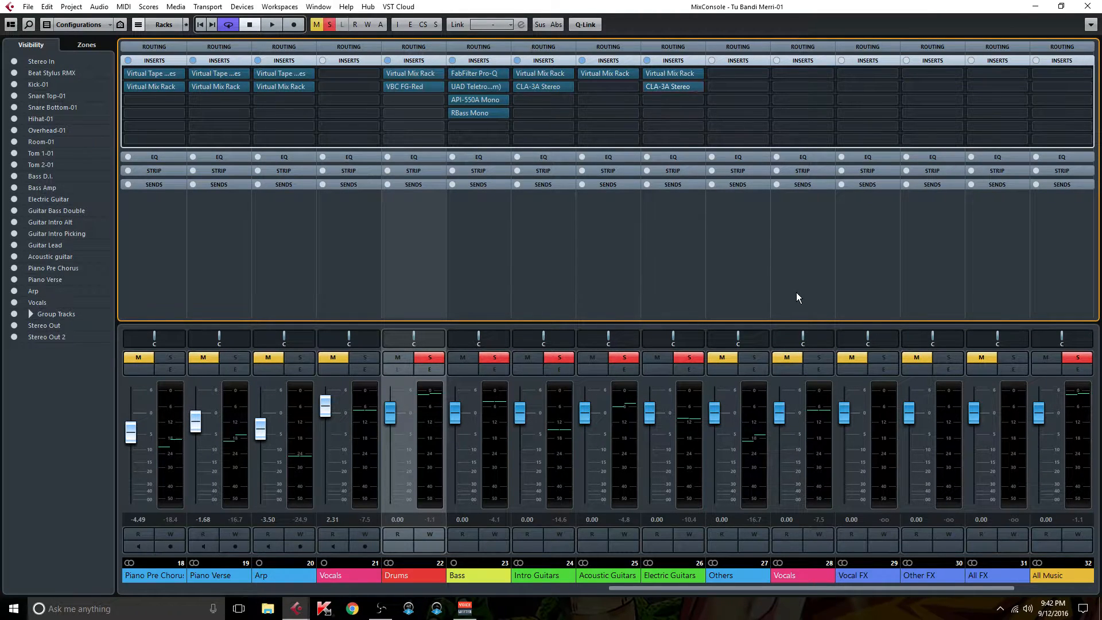
# - Solo the Others channel and start playback in the project from the loop's beginning at bar 30
pyautogui.click(753, 358)
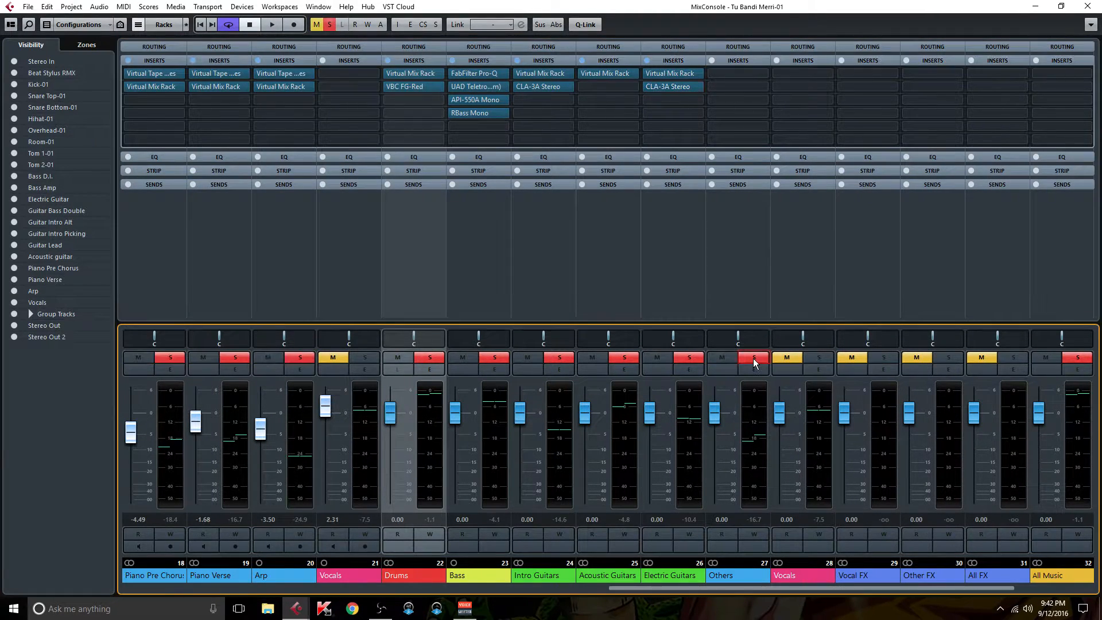
pyautogui.click(1087, 6)
pyautogui.moveTo(442, 589); pyautogui.dragTo(391, 582)
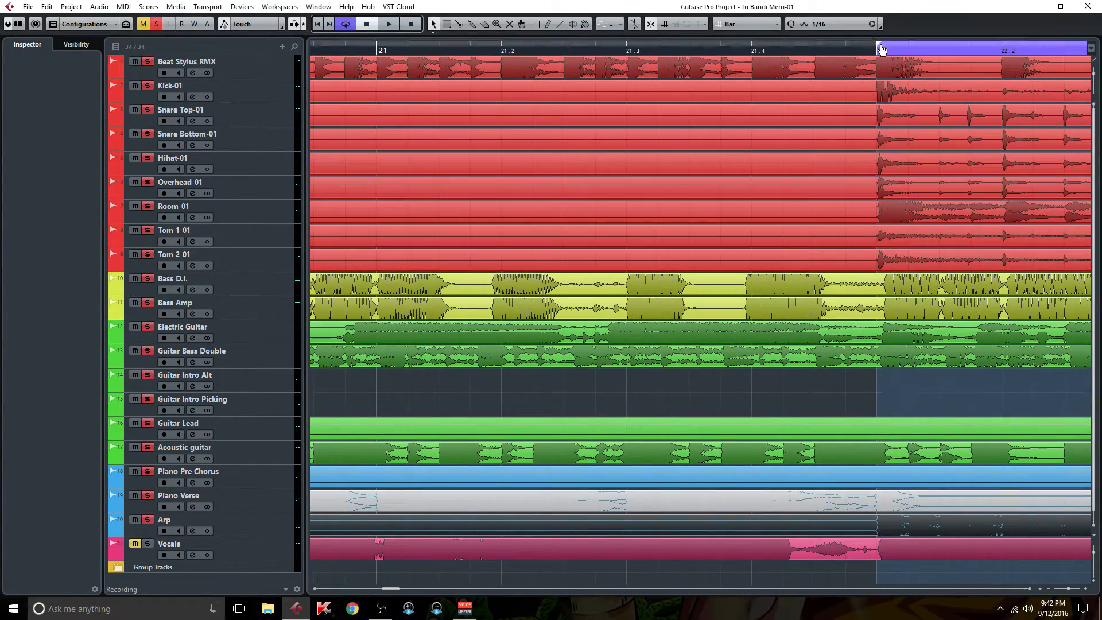
pyautogui.moveTo(992, 55); pyautogui.dragTo(838, 93)
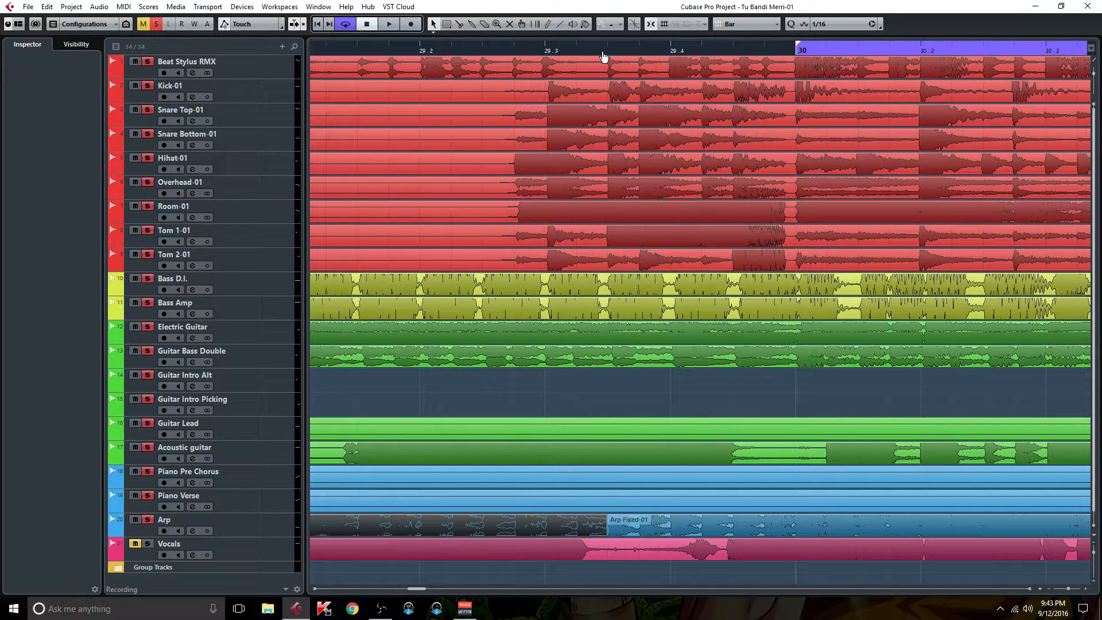
pyautogui.click(793, 51)
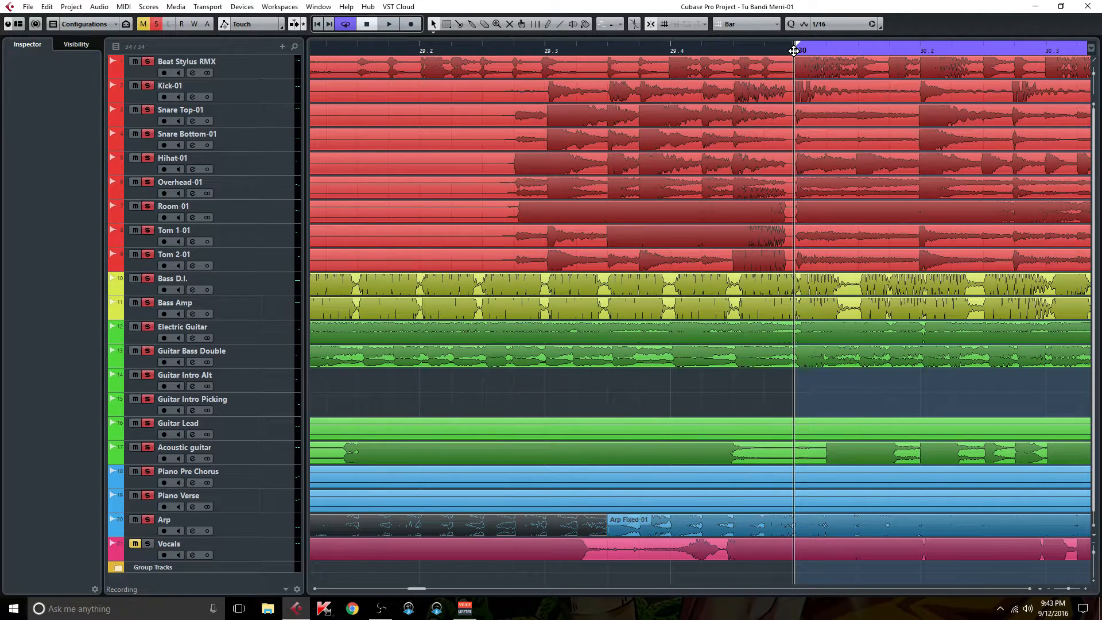
pyautogui.press('KP_1')
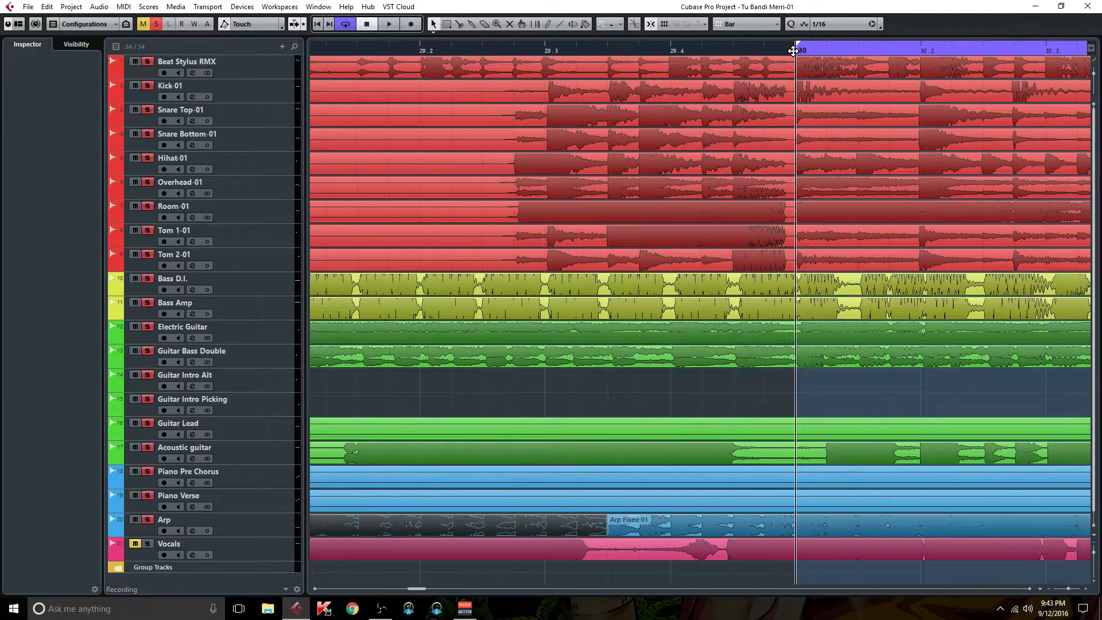
pyautogui.press('space')
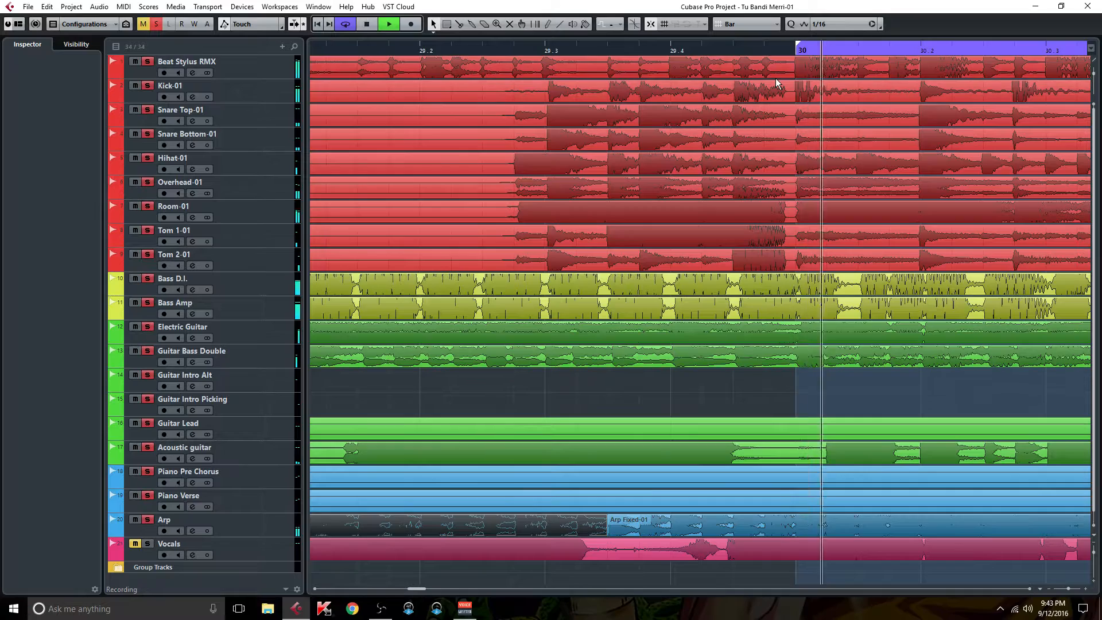
# - Insert Virtual Mix Rack in the first slot of the Others channel and load an FG-S equalizer into the rack
pyautogui.press('F3')
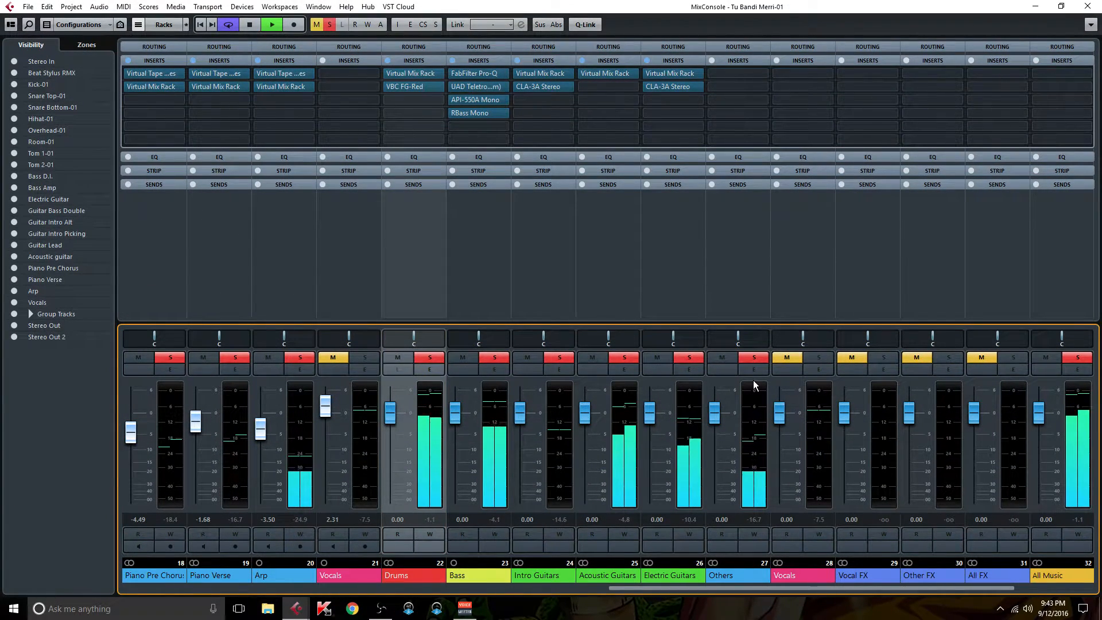
pyautogui.click(754, 73)
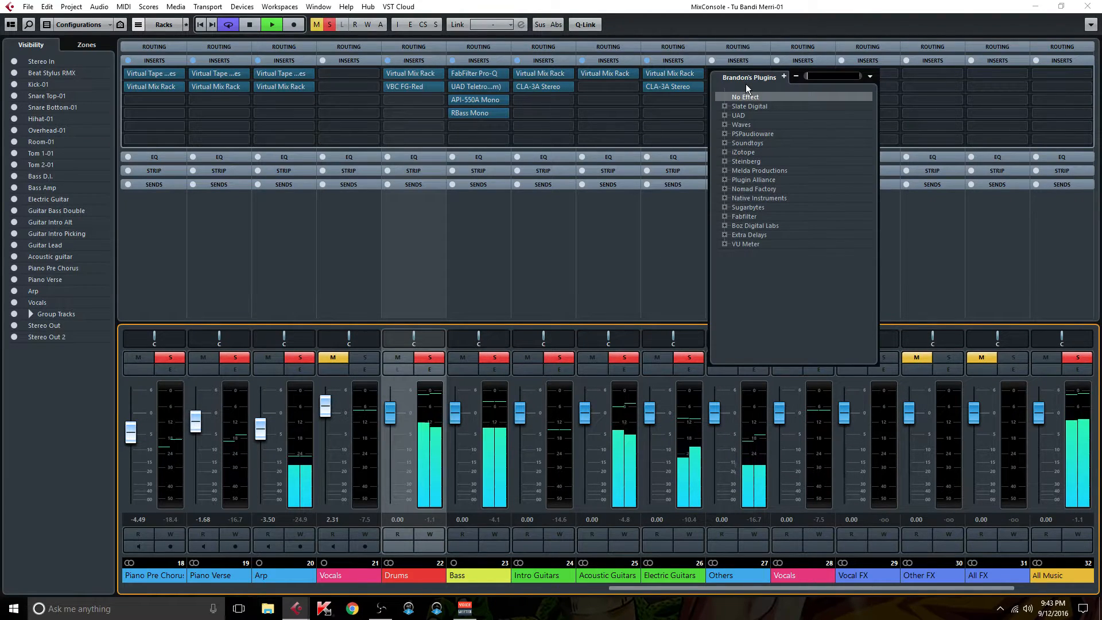
pyautogui.write('vm')
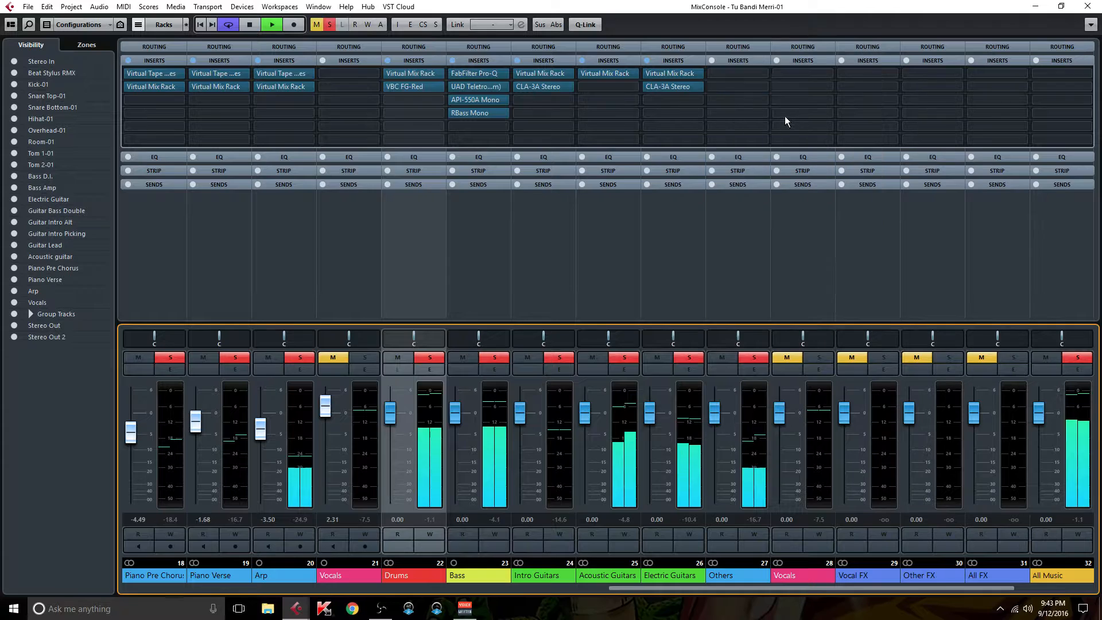
pyautogui.click(784, 116)
pyautogui.scroll(-5, 367, 289)
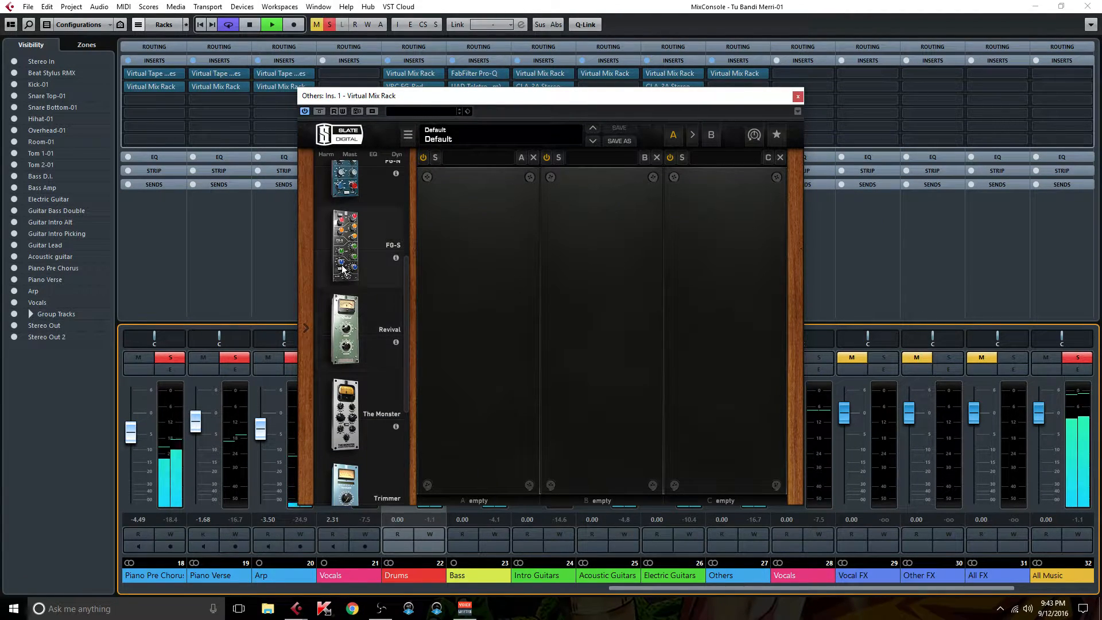
pyautogui.moveTo(347, 264); pyautogui.dragTo(445, 328)
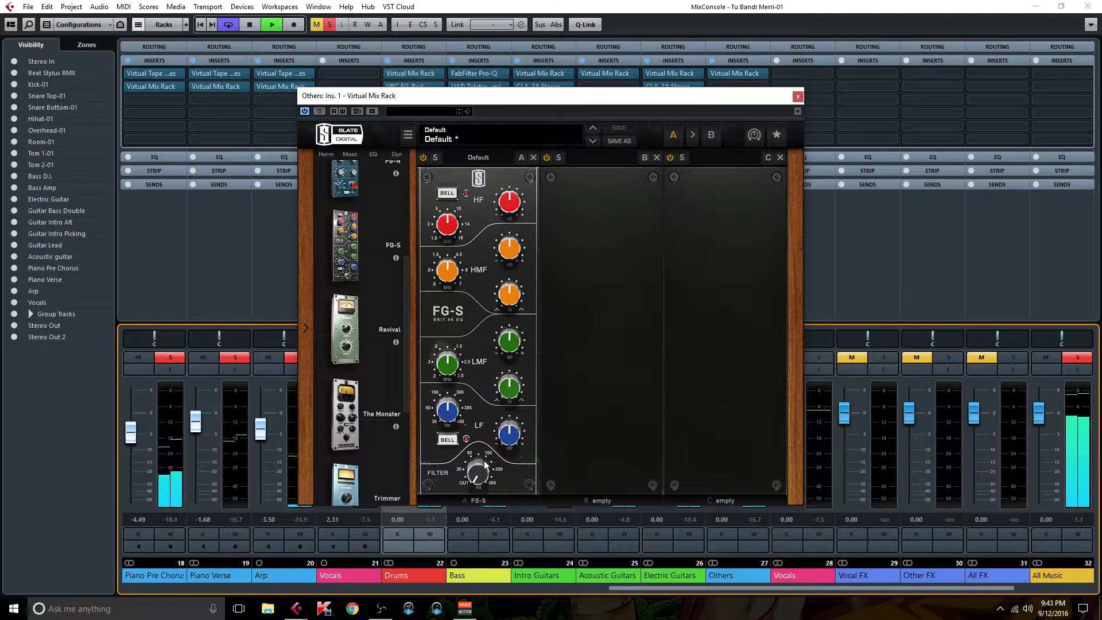
# - Adjust the FG-S filter, cut the low mids around 560 Hz, and cut the high mids around 1.60 kHz with a Q of 2.10
pyautogui.moveTo(487, 454)
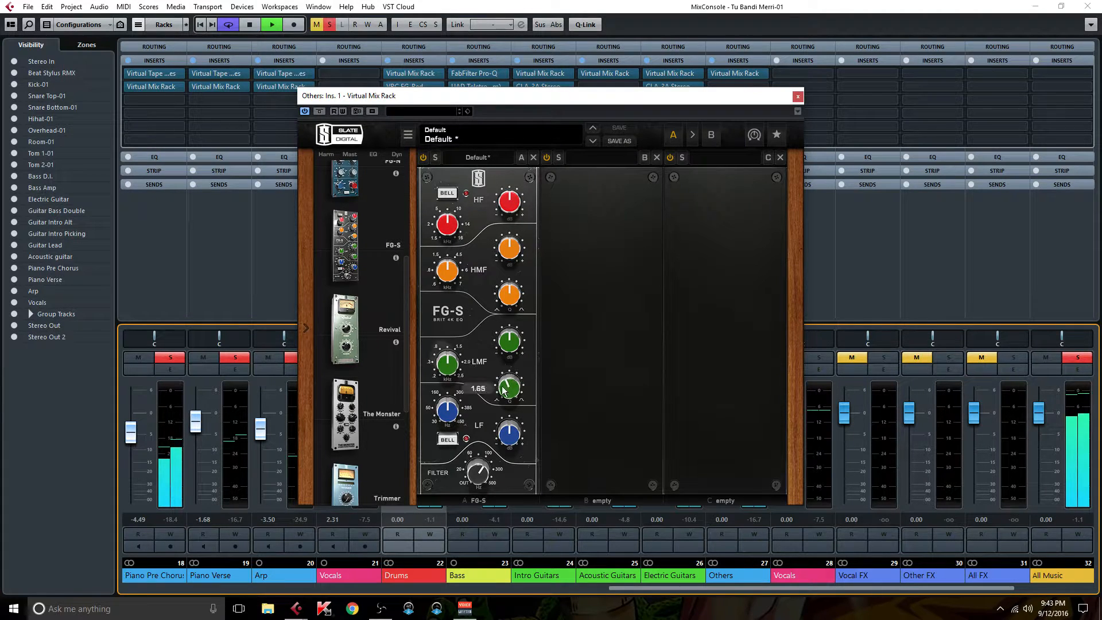
pyautogui.moveTo(447, 359); pyautogui.dragTo(442, 364)
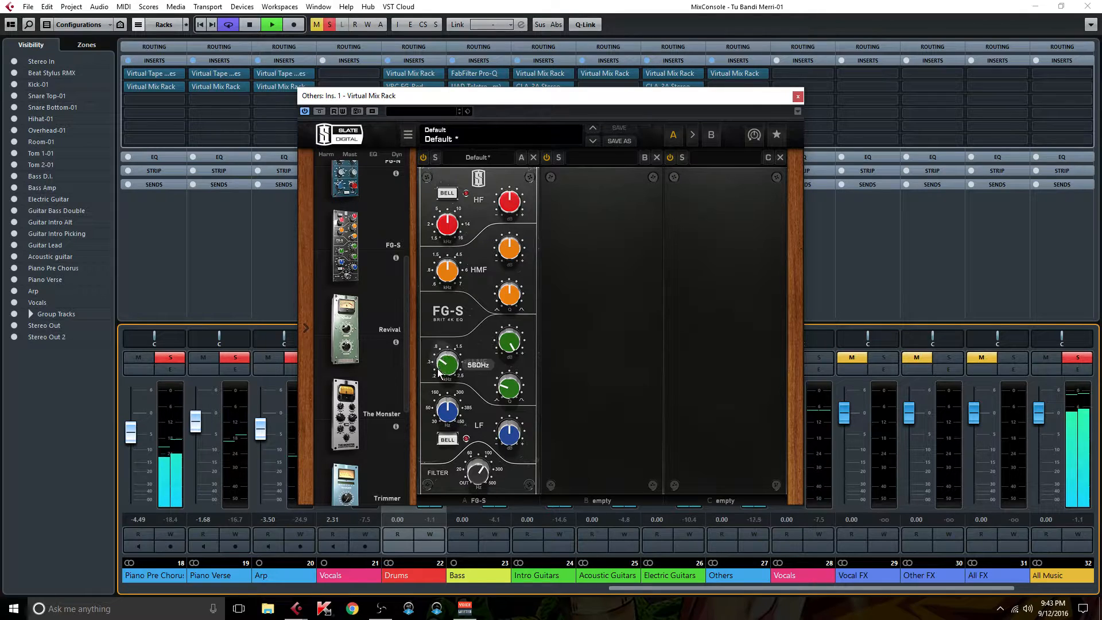
pyautogui.moveTo(505, 343); pyautogui.dragTo(498, 385)
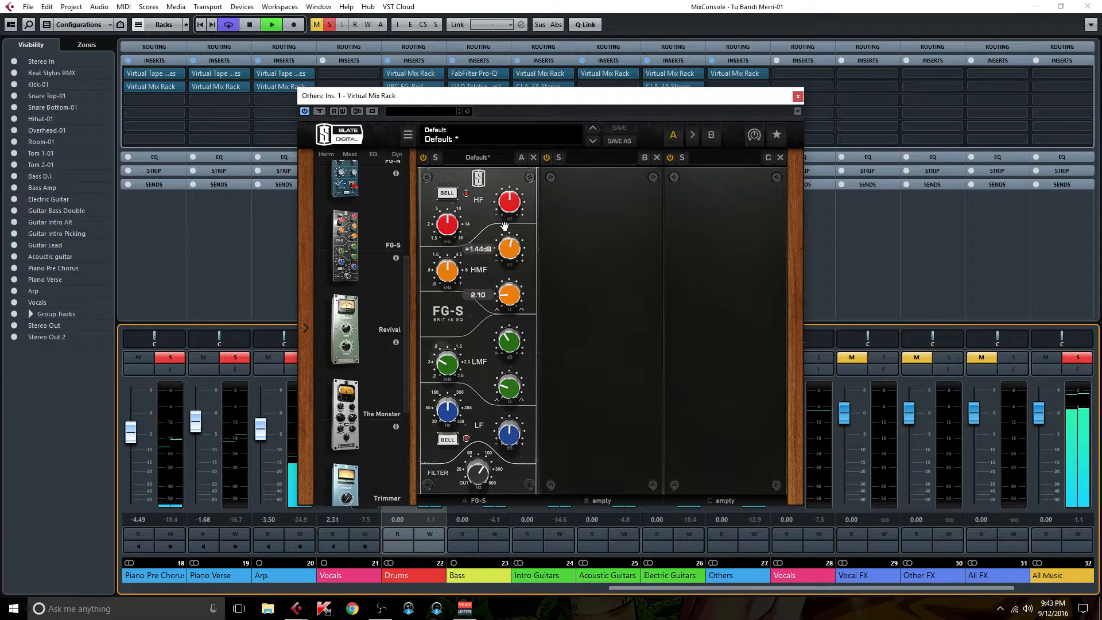
pyautogui.moveTo(447, 271); pyautogui.dragTo(448, 268)
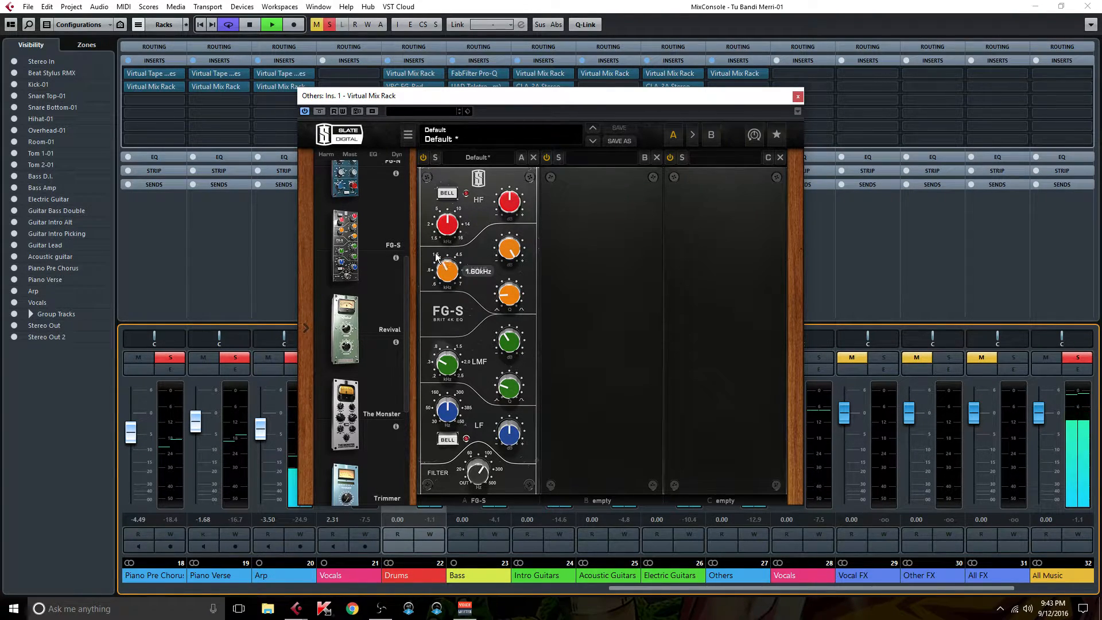
pyautogui.moveTo(509, 248)
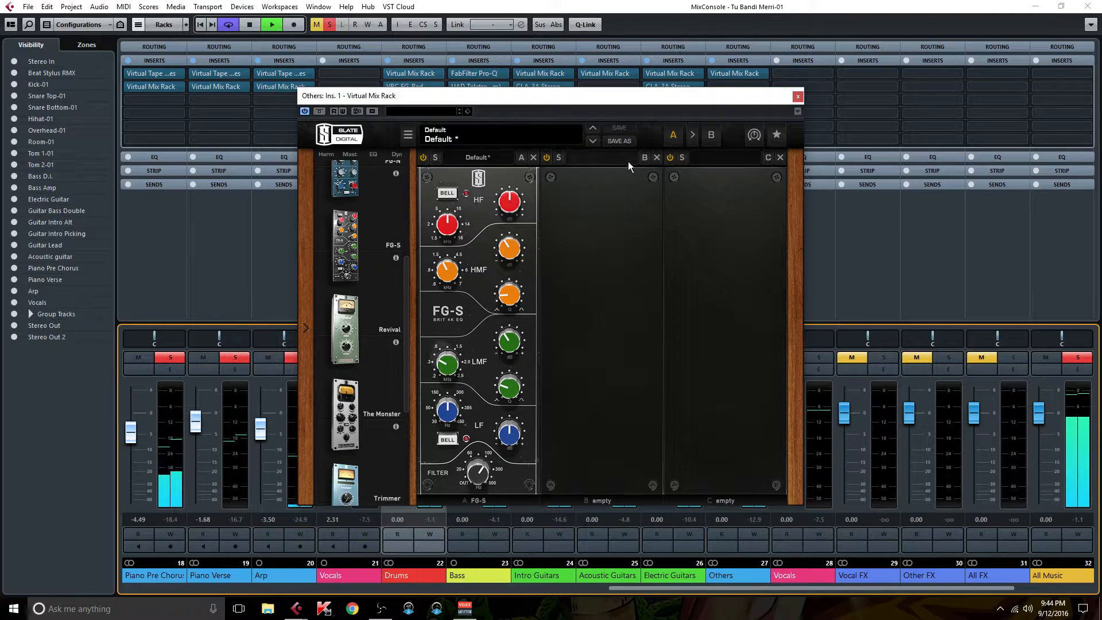
# - Add the Revival module to the second slot of the Others rack and close the rack window
pyautogui.moveTo(349, 344); pyautogui.dragTo(605, 409)
pyautogui.click(795, 97)
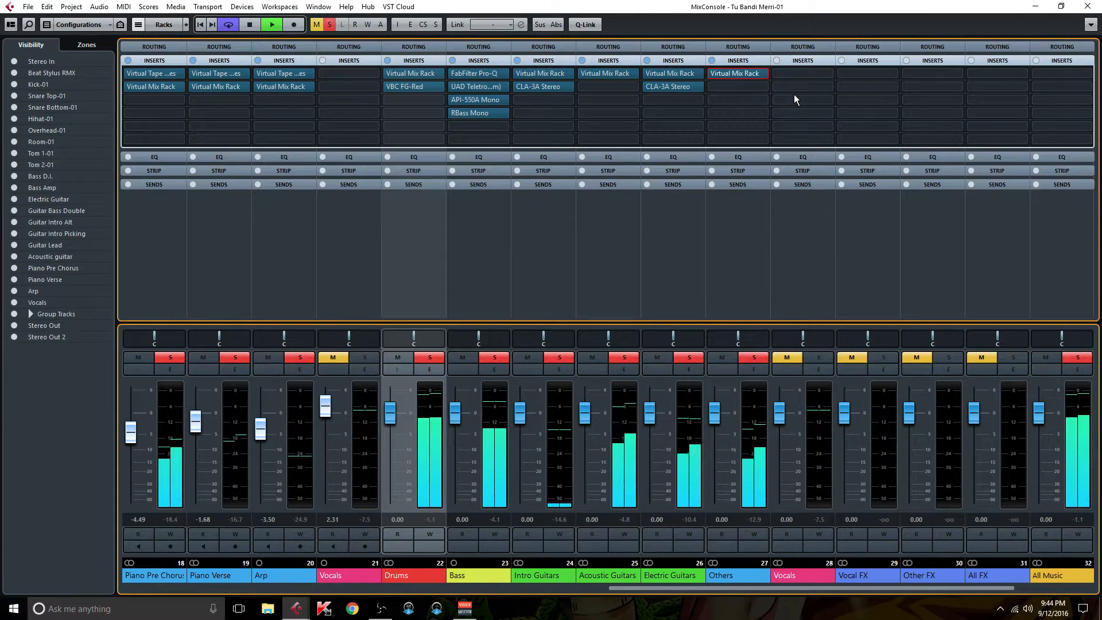
pyautogui.click(760, 89)
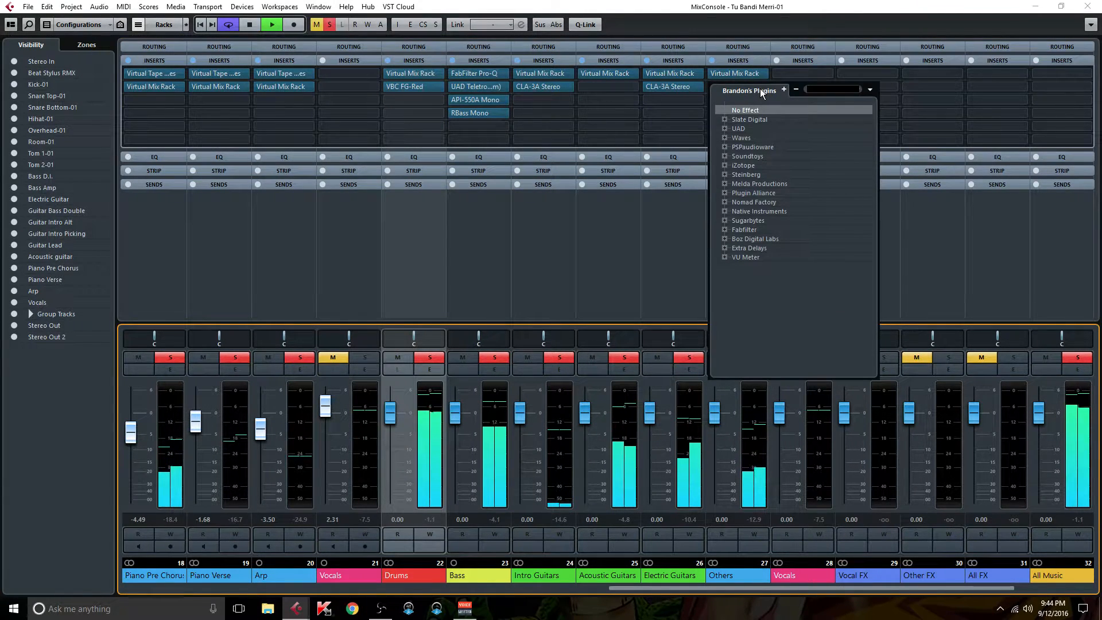
pyautogui.click(725, 119)
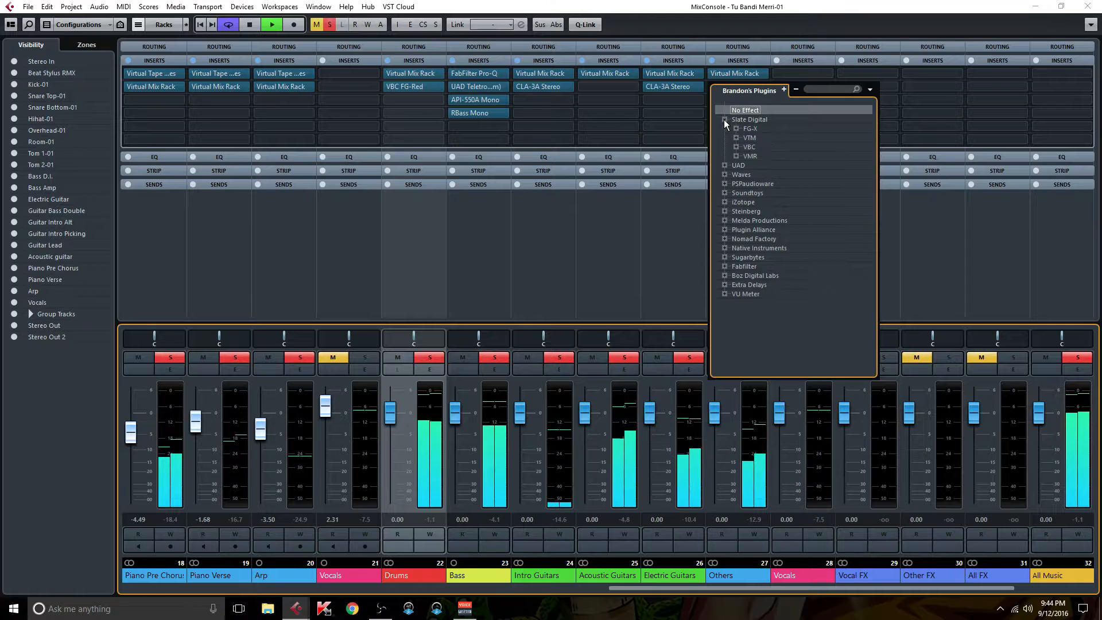
pyautogui.click(736, 147)
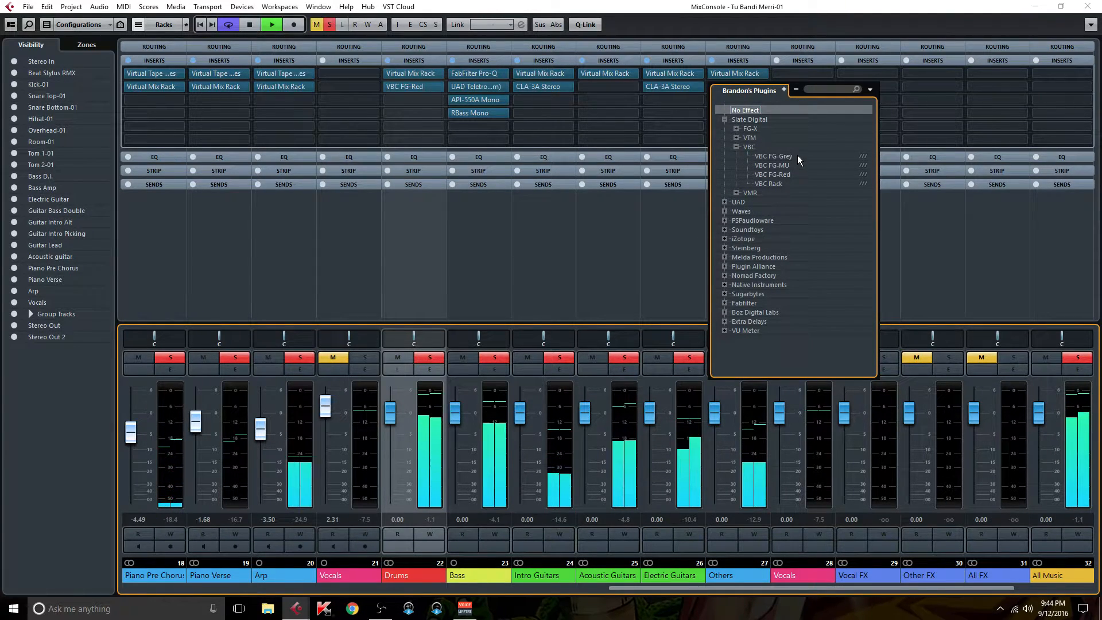
pyautogui.click(897, 225)
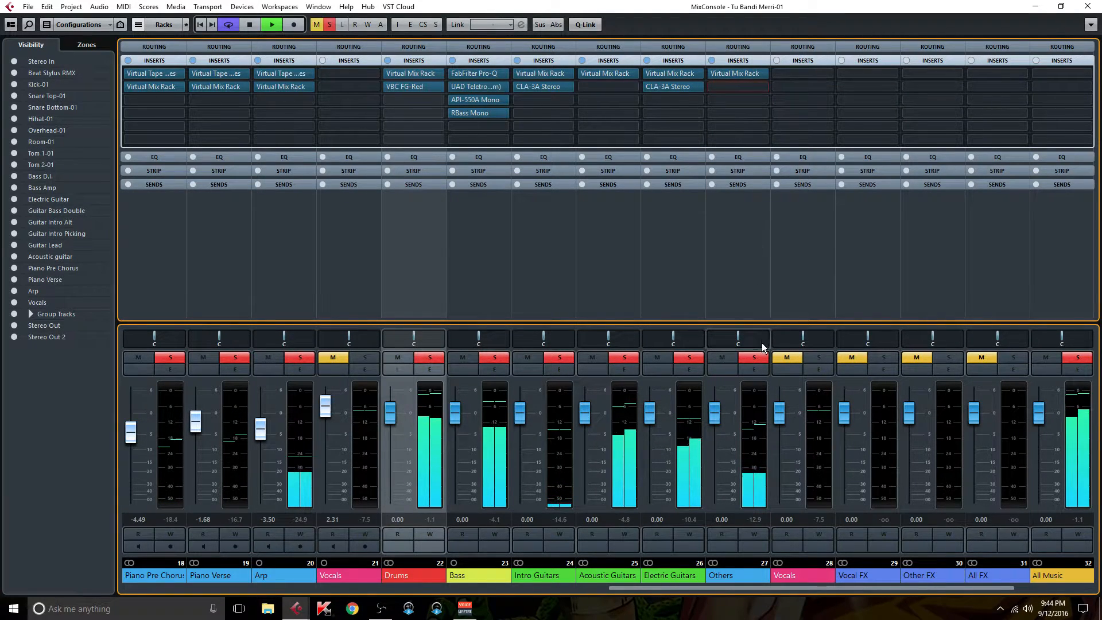
pyautogui.click(755, 357)
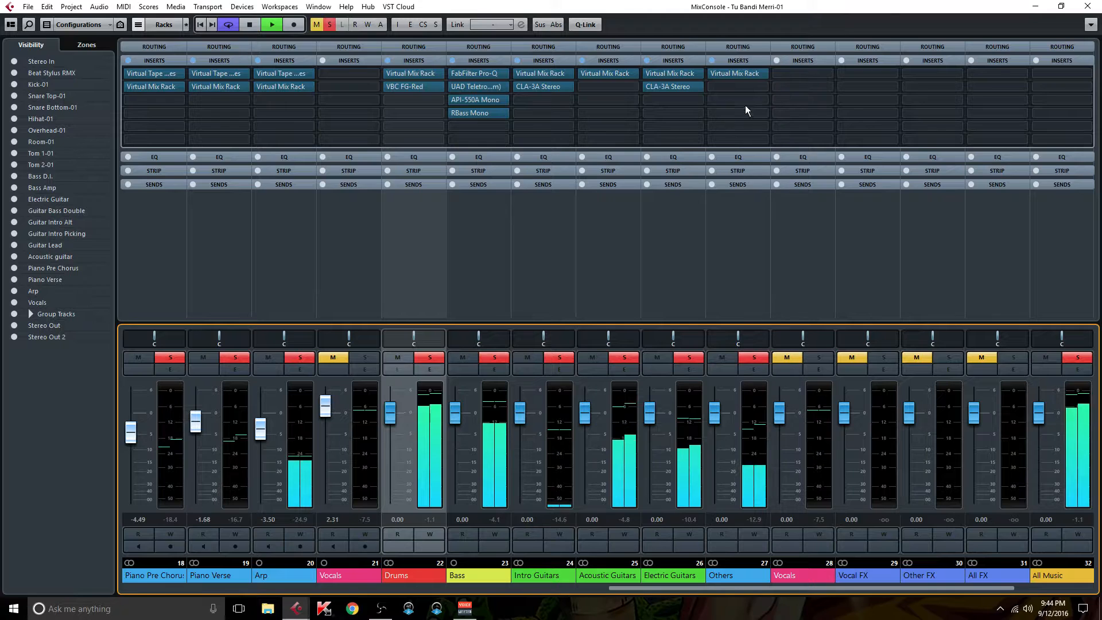
# - Insert the Waves Center Stereo plug-in in the second slot of the Others channel
pyautogui.click(761, 86)
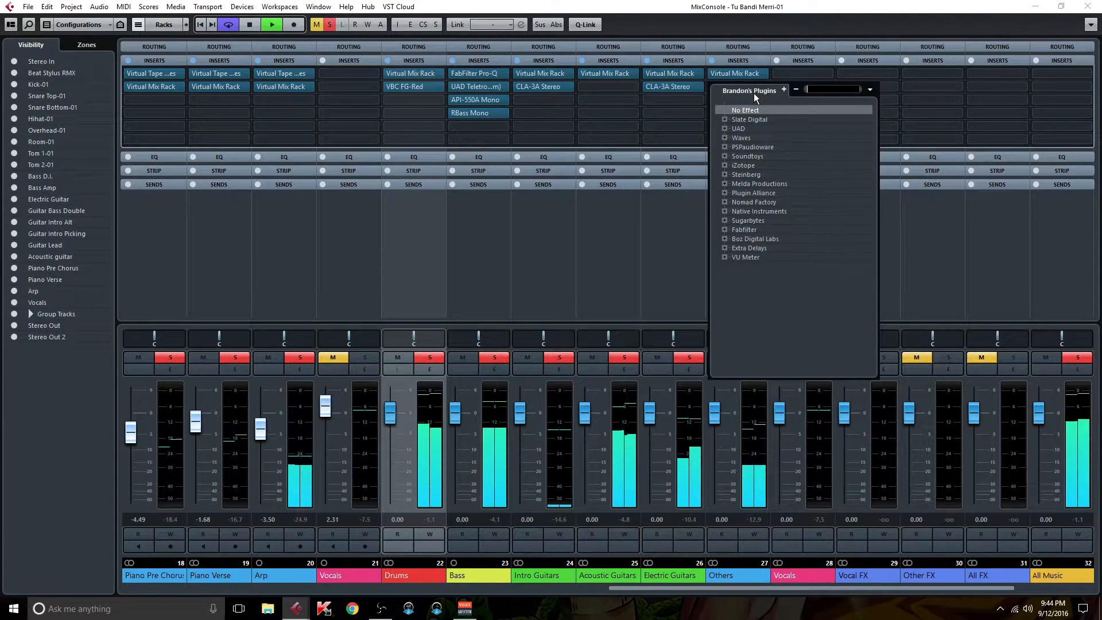
pyautogui.write('center')
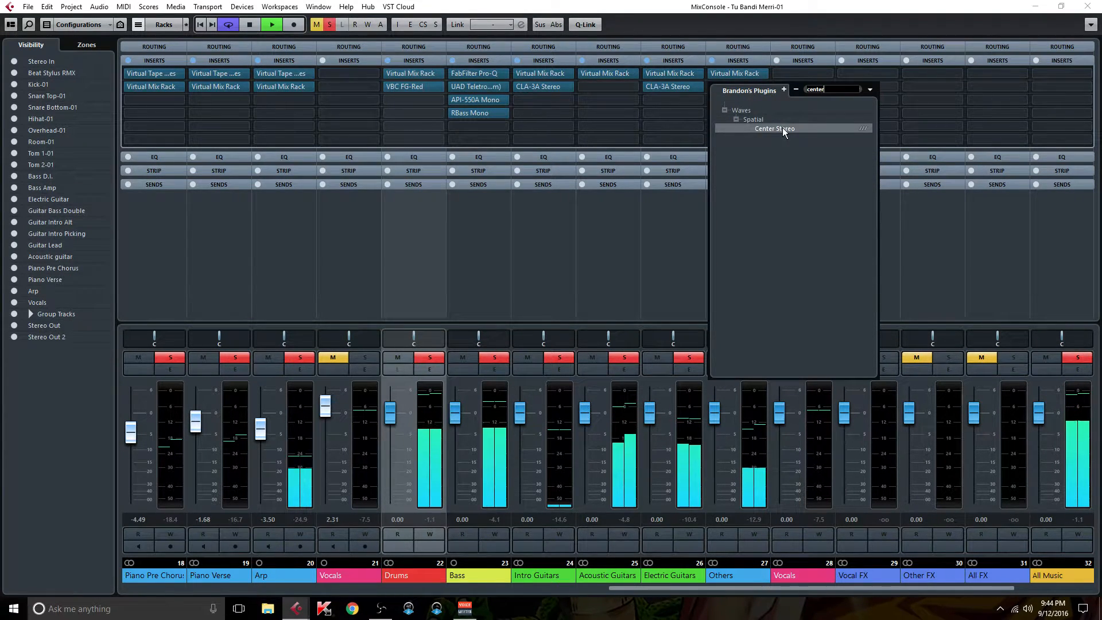
pyautogui.click(783, 129)
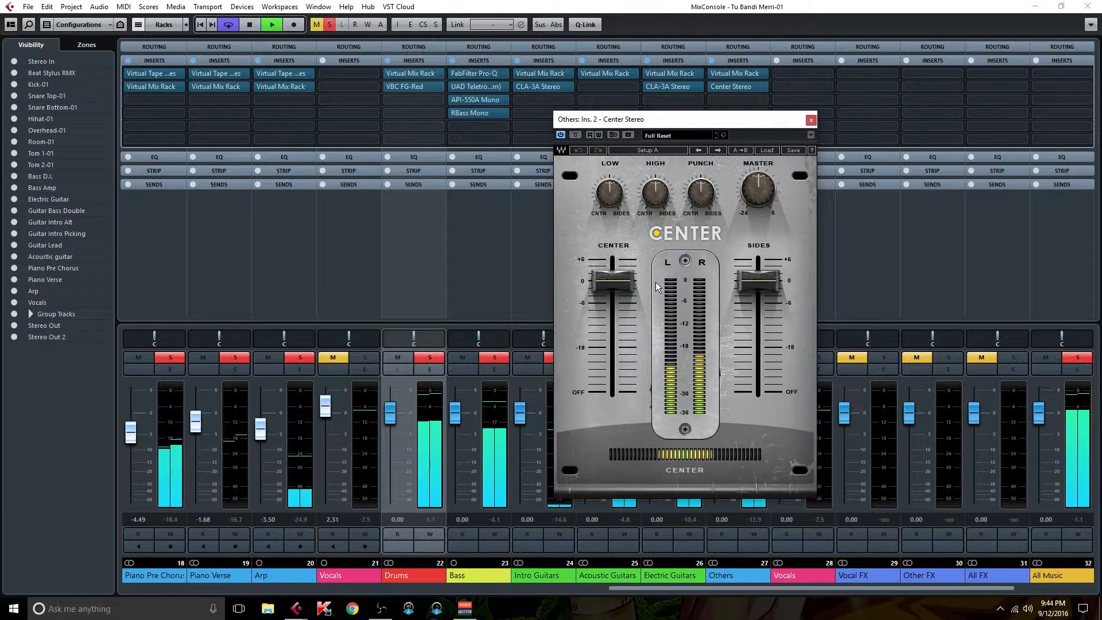
# - Shift Center's Low toward the center and High and Punch toward the sides, raising the Sides level slightly and lowering Center to about -6
pyautogui.moveTo(657, 191); pyautogui.dragTo(657, 200)
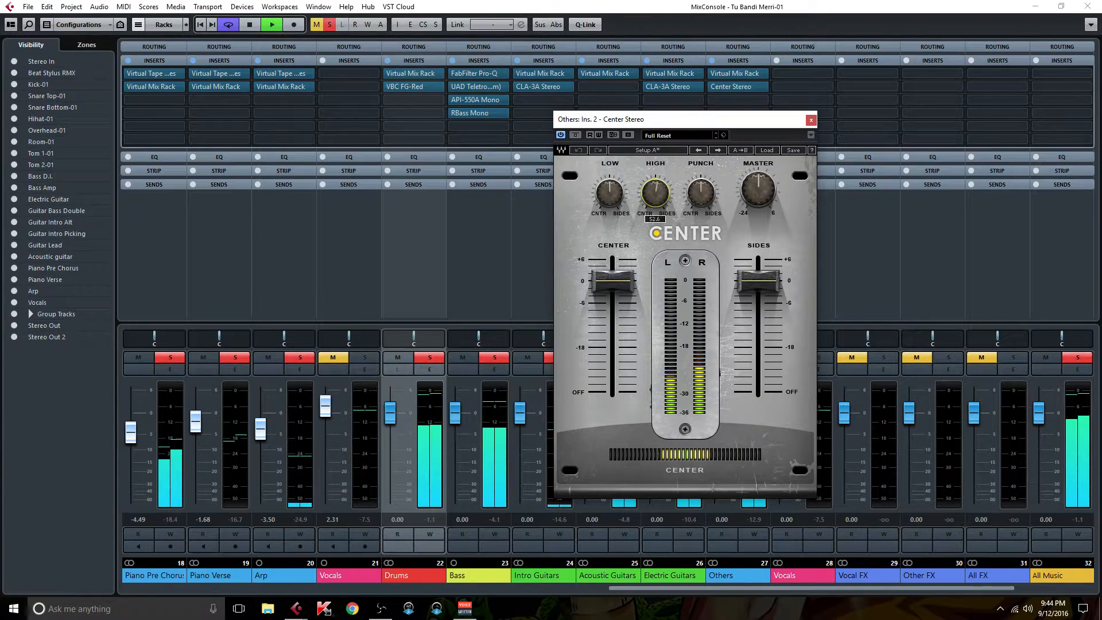
pyautogui.click(609, 193)
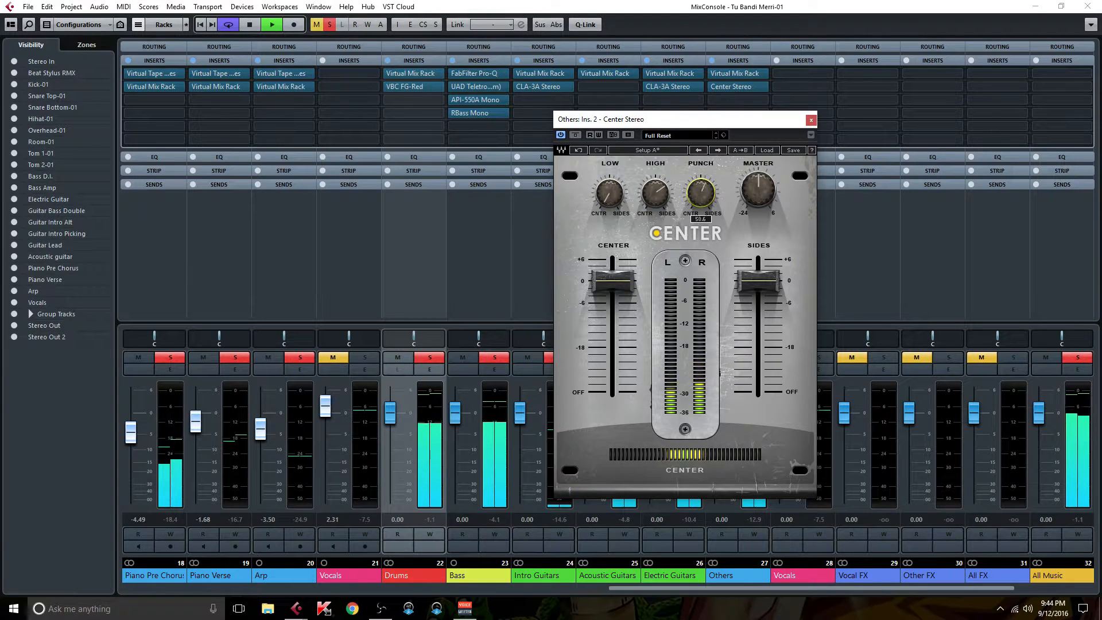
pyautogui.moveTo(757, 278); pyautogui.dragTo(756, 271)
pyautogui.moveTo(613, 280)
pyautogui.mouseDown()
pyautogui.moveTo(614, 319)
pyautogui.moveTo(613, 301)
pyautogui.mouseUp()
pyautogui.moveTo(666, 120); pyautogui.dragTo(492, 112)
# - Clear all solos and mutes, solo only the Others channel, and return to the project tracks
pyautogui.click(328, 25)
pyautogui.click(316, 24)
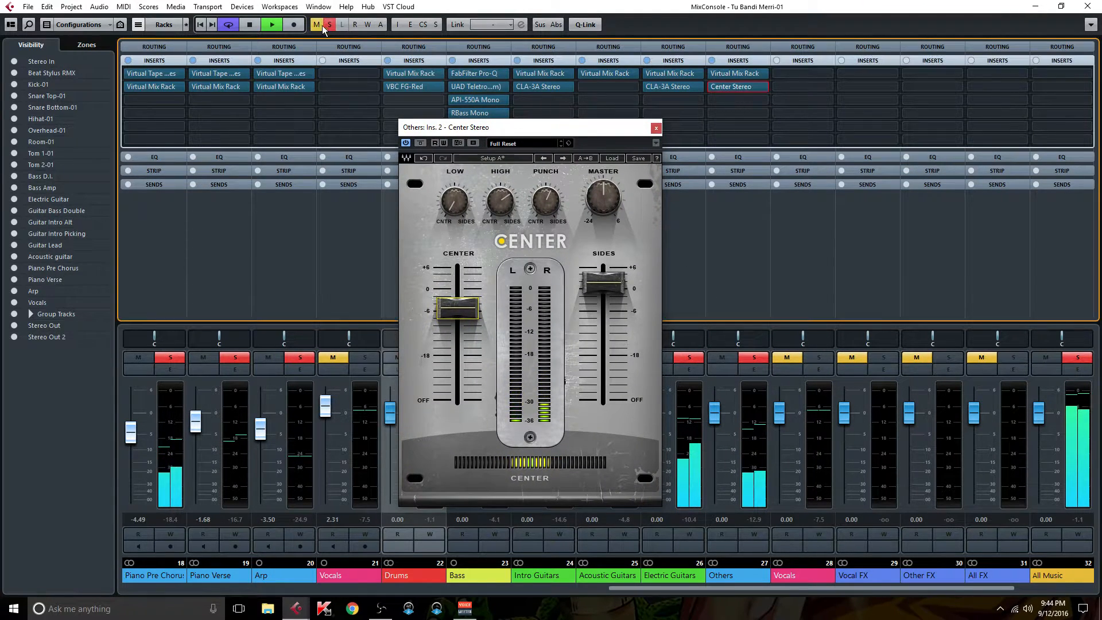
pyautogui.click(754, 358)
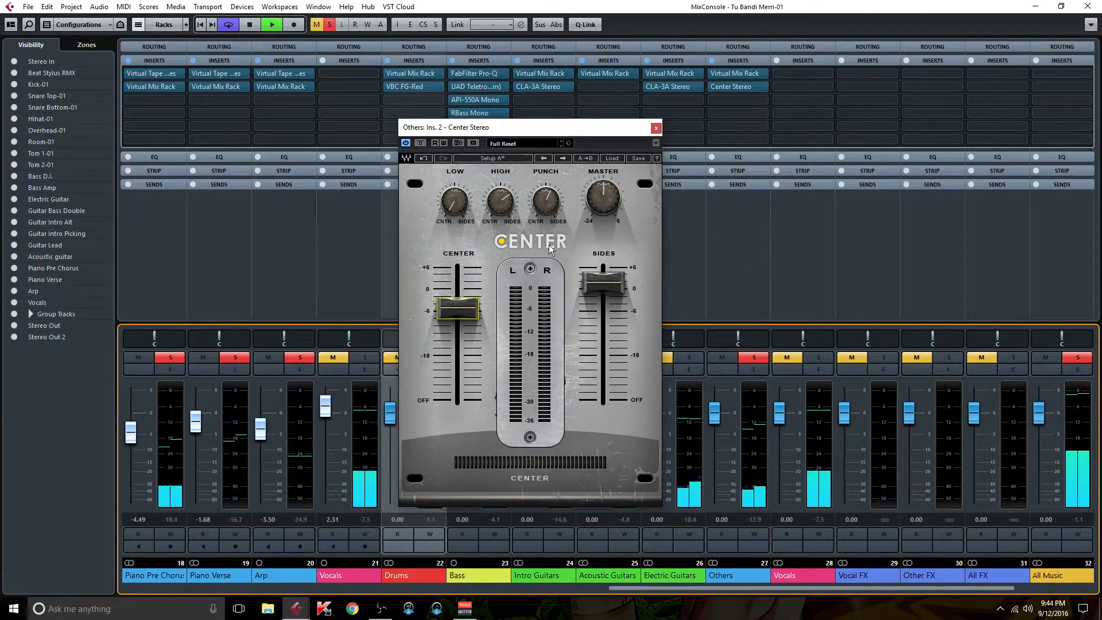
pyautogui.click(1088, 6)
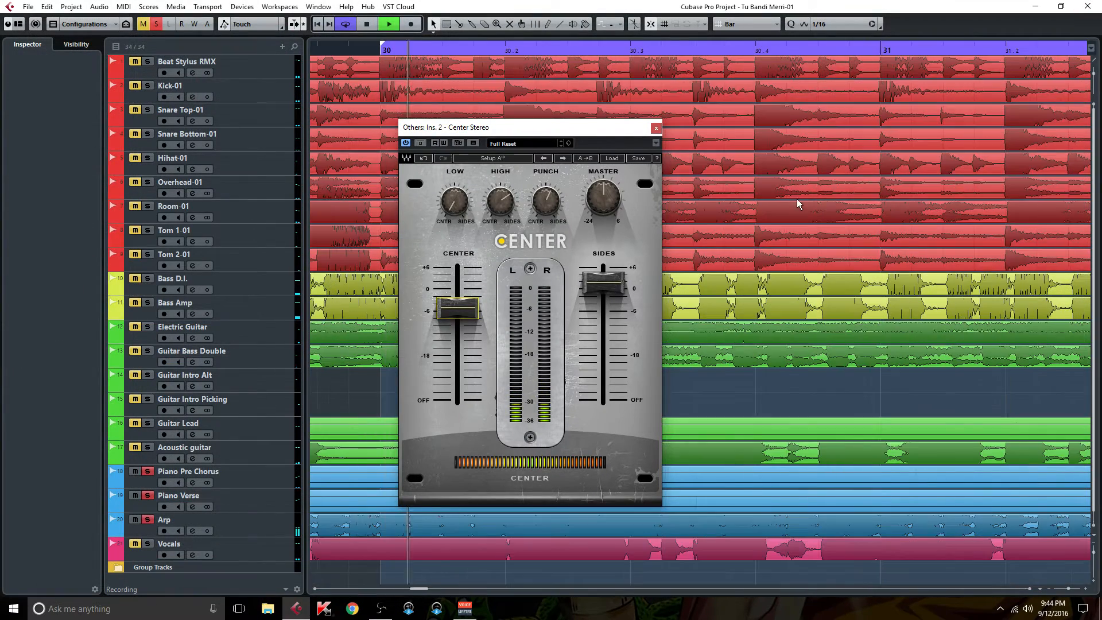
# - Raise the Sides level to nearly +6, lower the Center level to about -11, and compare with the plug-in bypassed
pyautogui.moveTo(614, 293); pyautogui.dragTo(614, 279)
pyautogui.moveTo(458, 310)
pyautogui.mouseDown()
pyautogui.moveTo(457, 339)
pyautogui.moveTo(458, 330)
pyautogui.mouseUp()
pyautogui.click(421, 144)
pyautogui.click(421, 144)
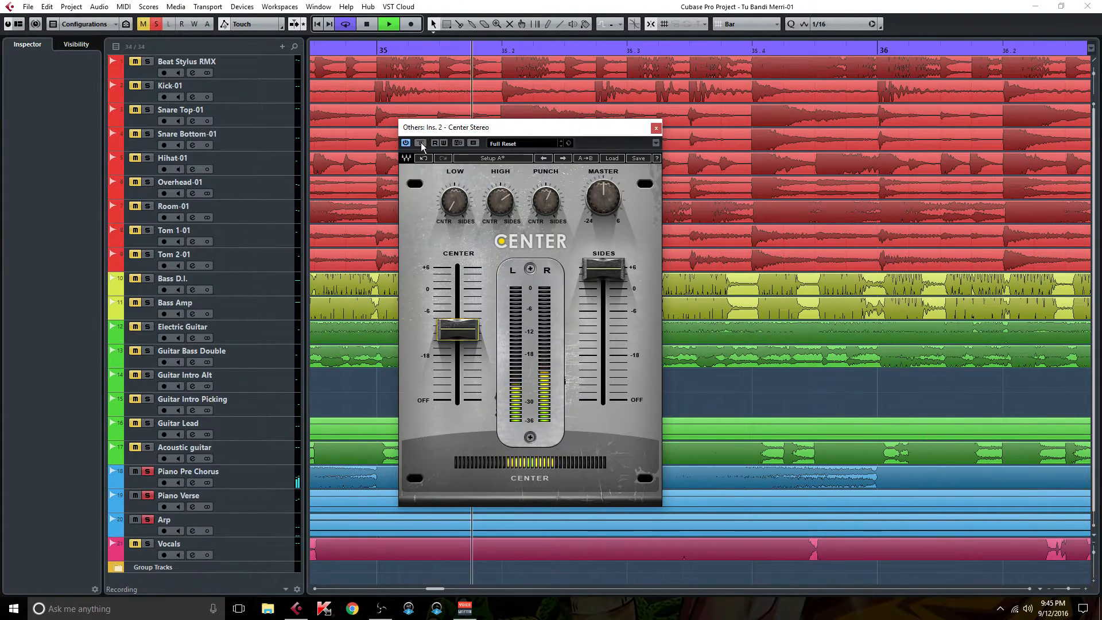
# - Set Center's Master level to -3.7, compare with bypass, and close the plug-in to return to the mixer
pyautogui.moveTo(604, 199); pyautogui.dragTo(604, 210)
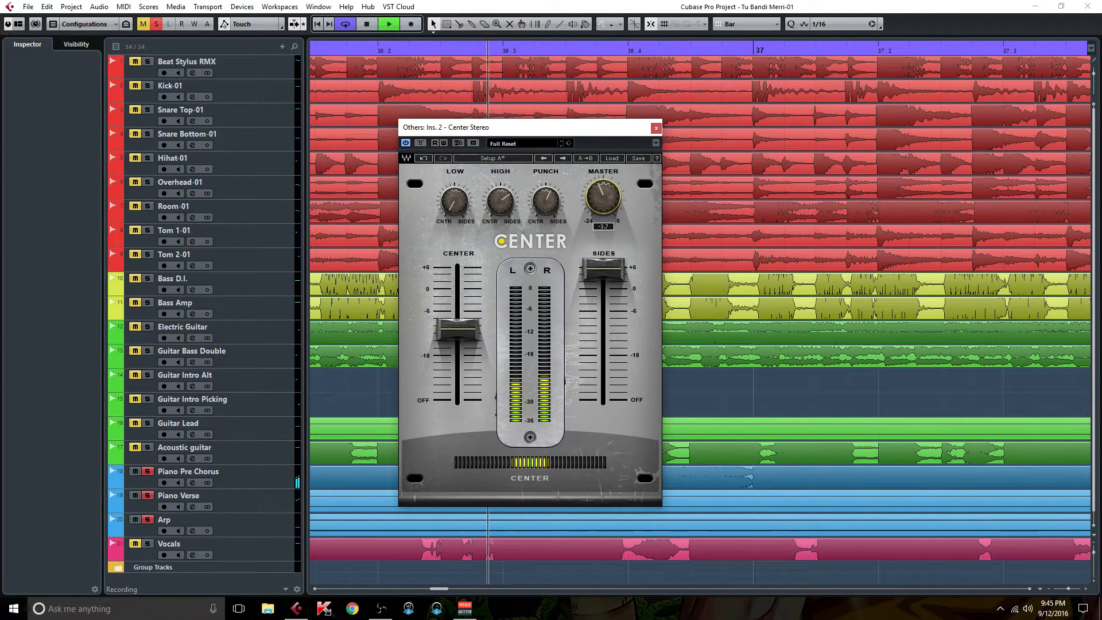
pyautogui.click(419, 144)
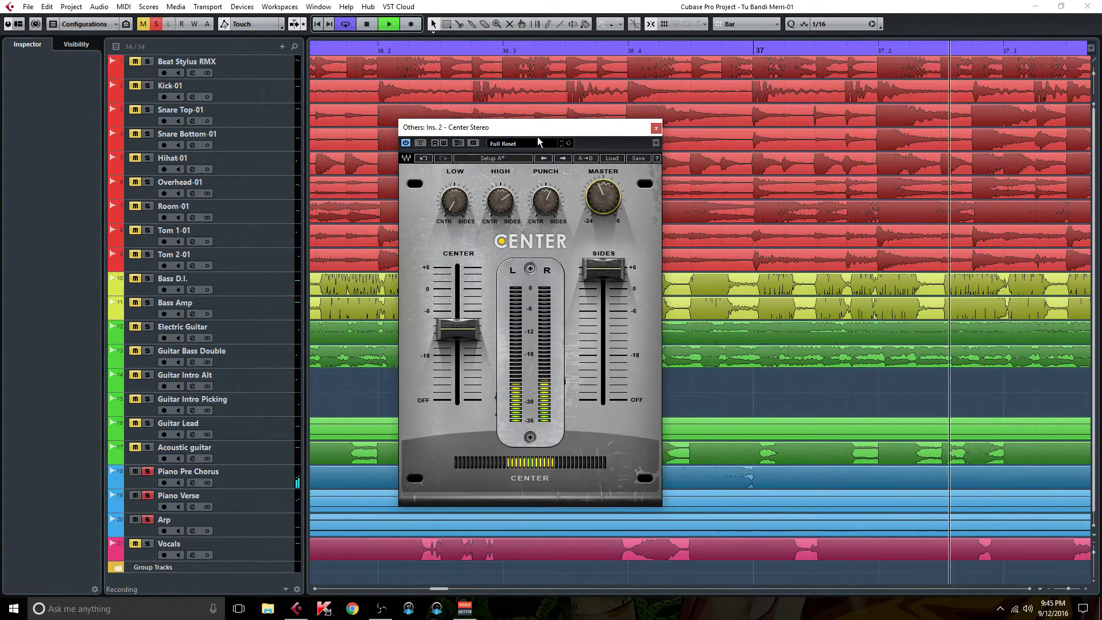
pyautogui.click(656, 128)
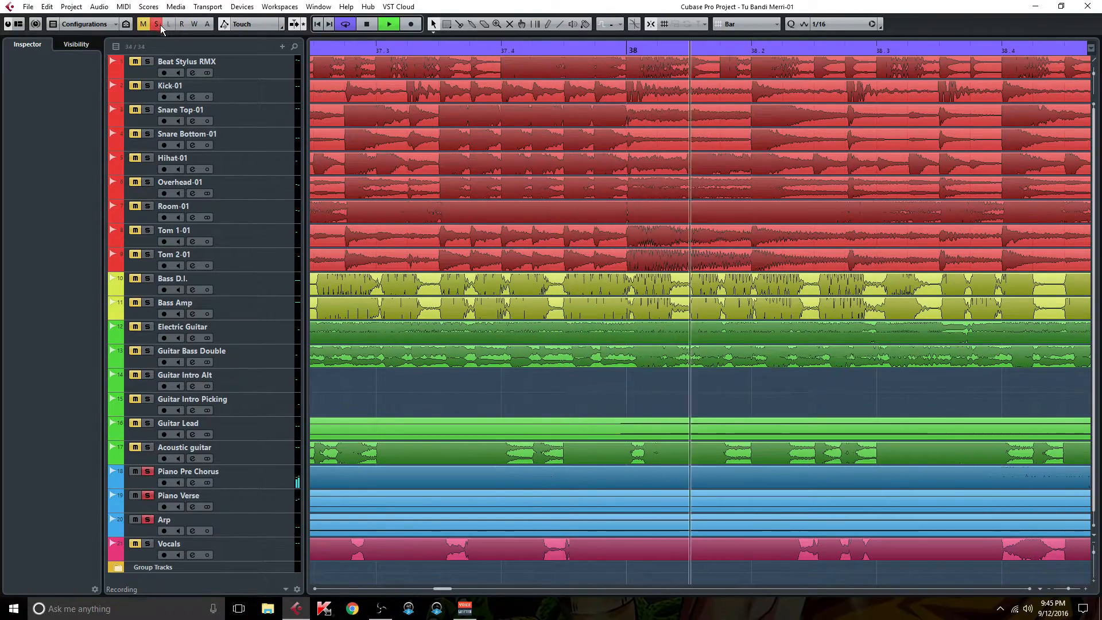
pyautogui.press('F3')
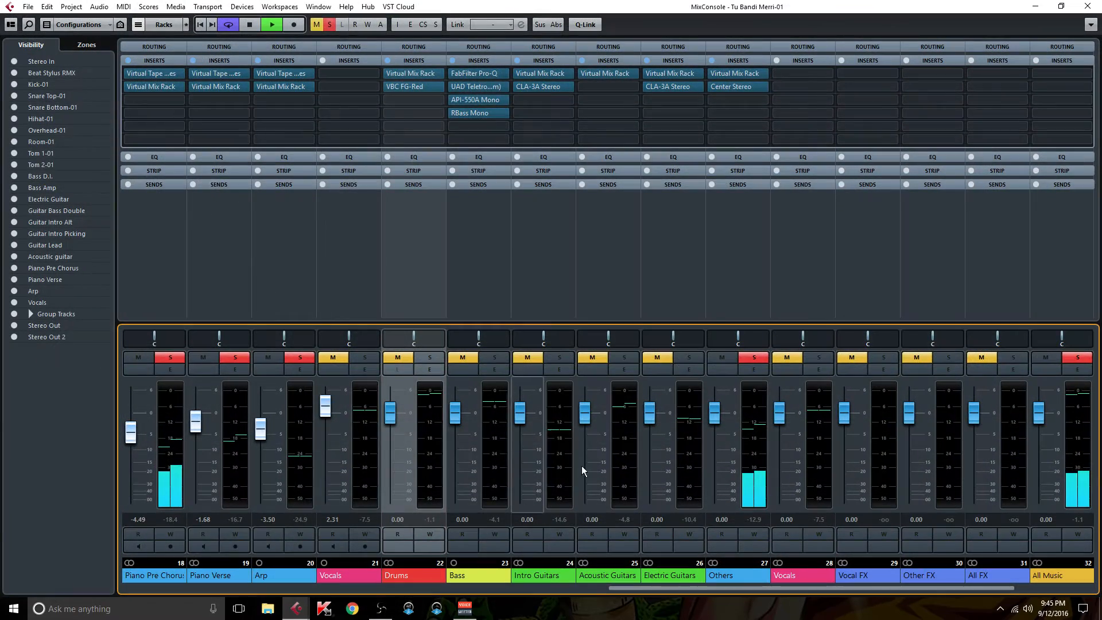
# - Solo Drums and Bass alongside Others, insert iZotope Ozone 7 Imager on the Others channel, and move its lowest crossover to 165
pyautogui.click(428, 359)
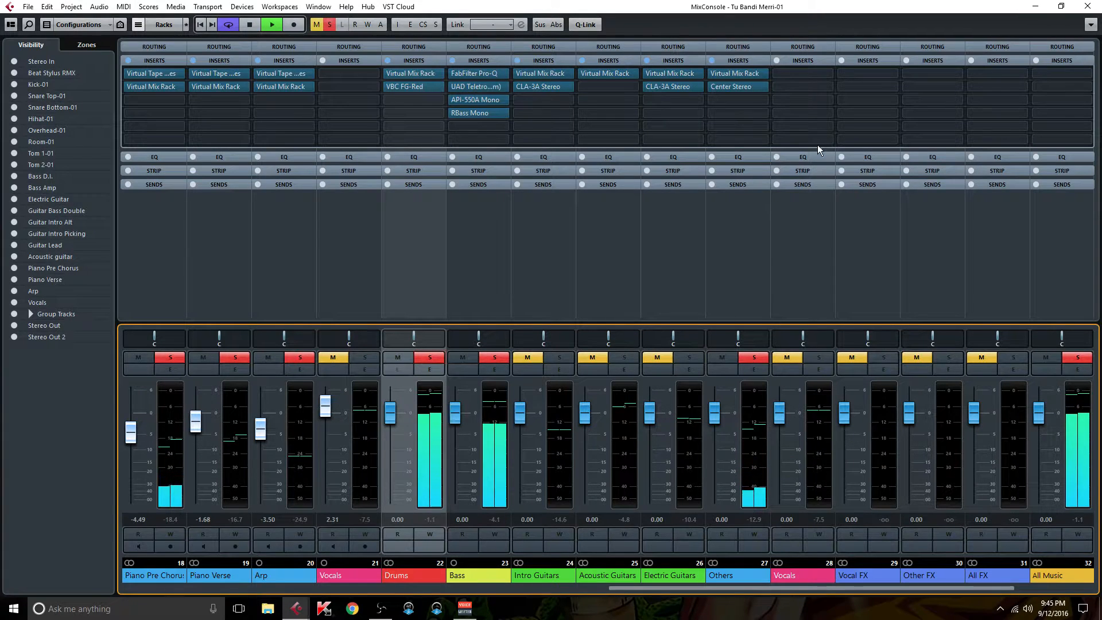
pyautogui.click(760, 99)
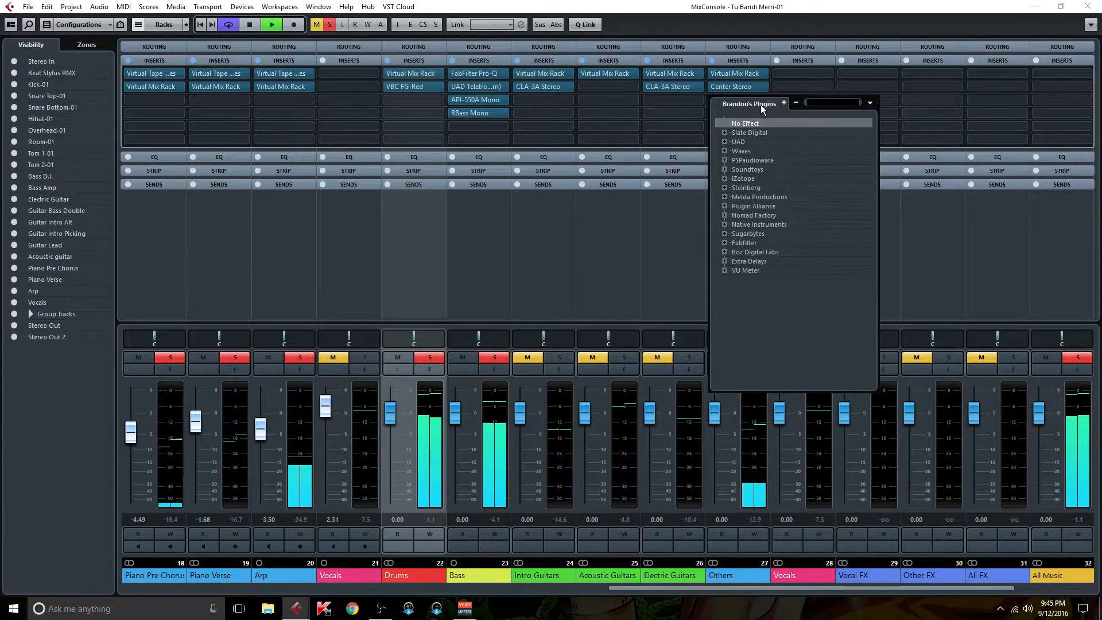
pyautogui.write('im')
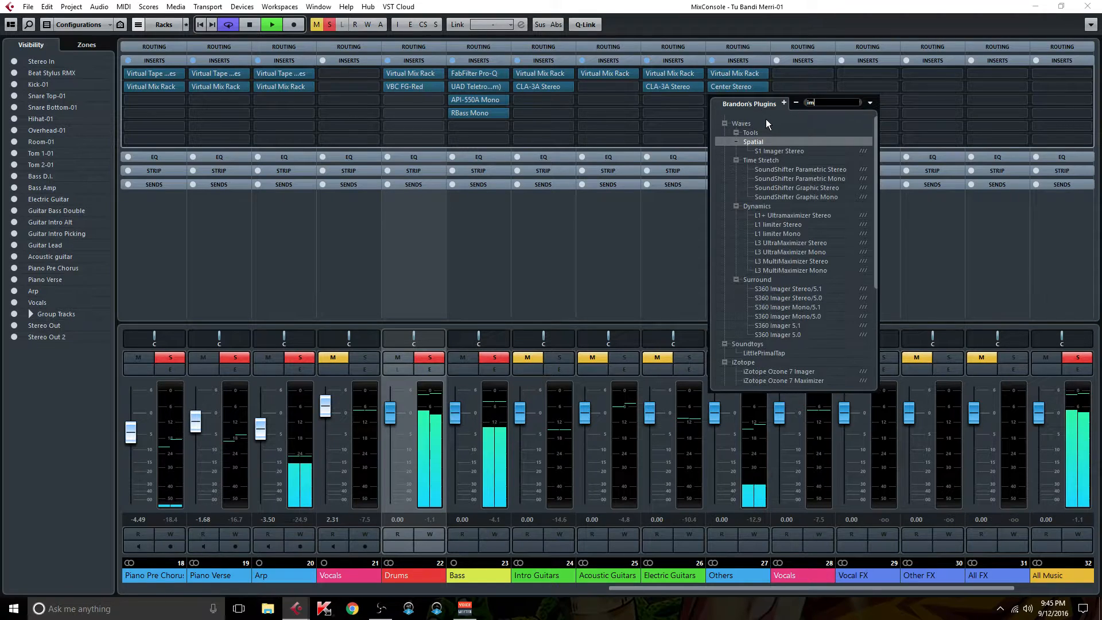
pyautogui.write('ager')
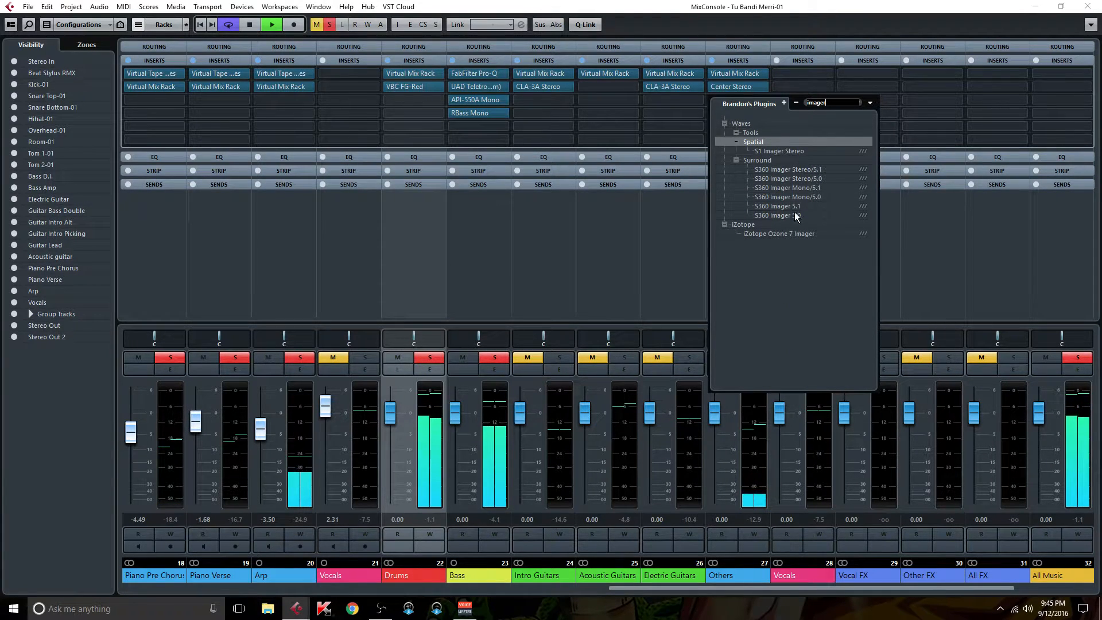
pyautogui.click(787, 234)
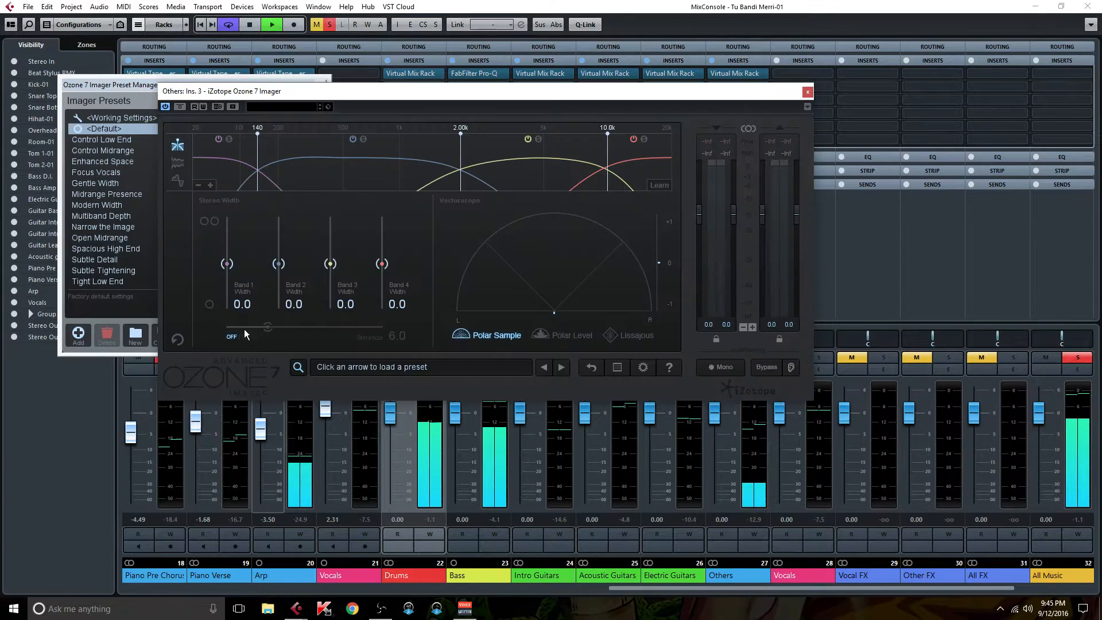
pyautogui.click(133, 88)
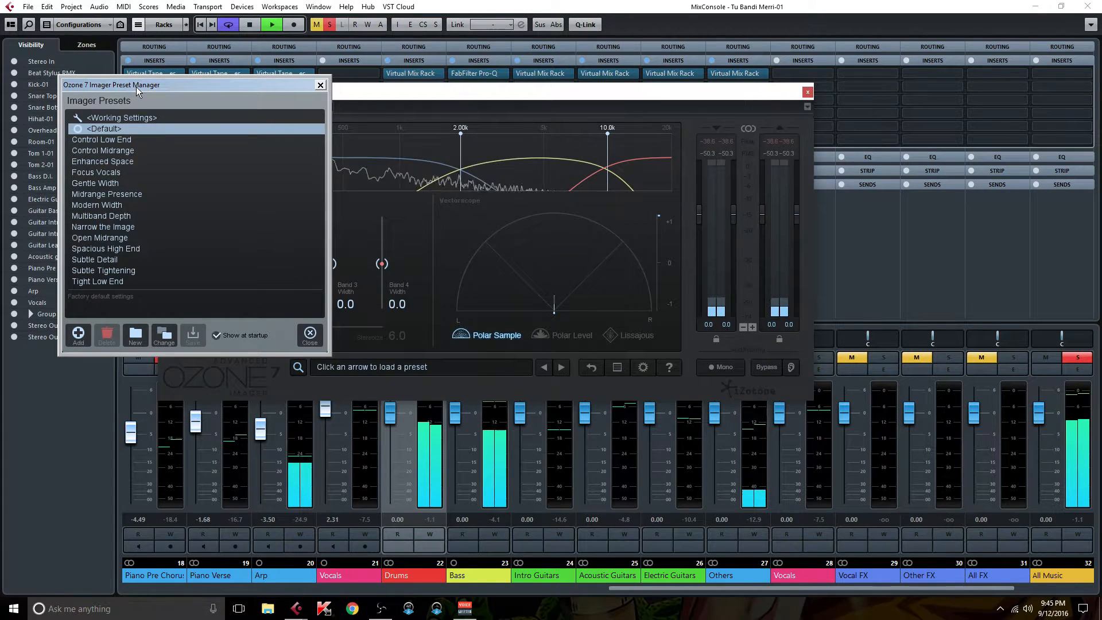
pyautogui.click(320, 85)
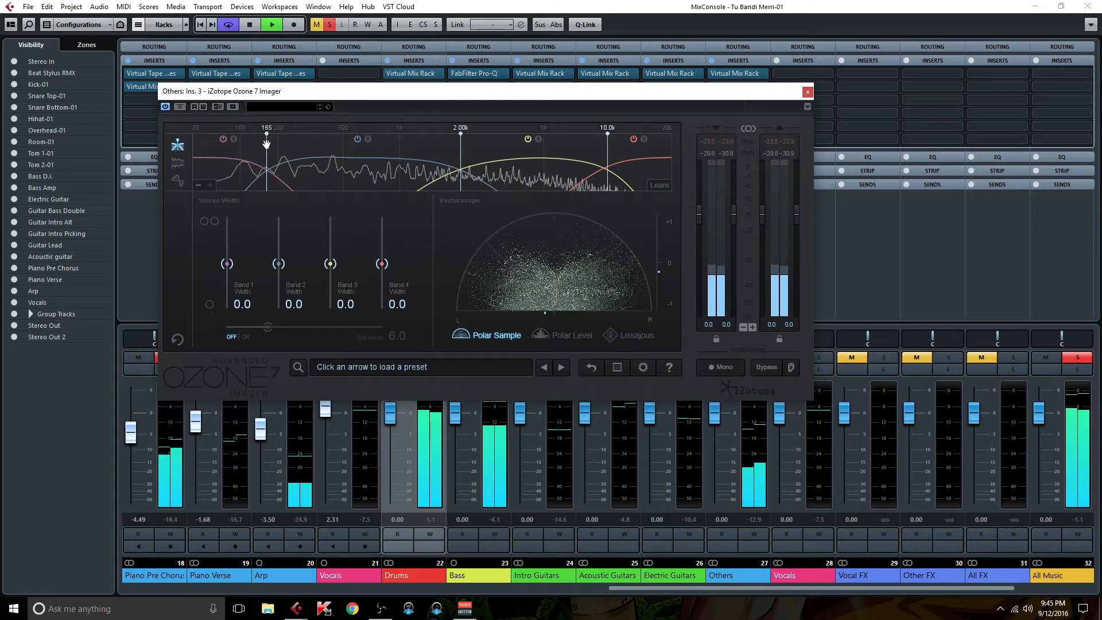
pyautogui.click(807, 92)
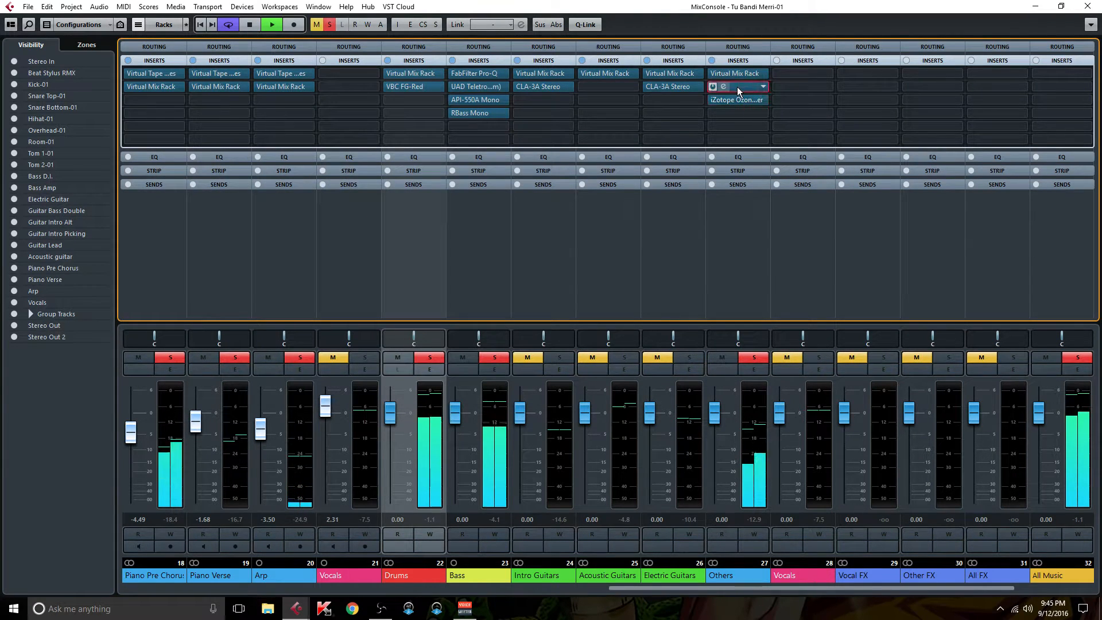
# - Raise the Master level slightly in the Others channel's Center plug-in, compare with bypass, and close it
pyautogui.click(738, 87)
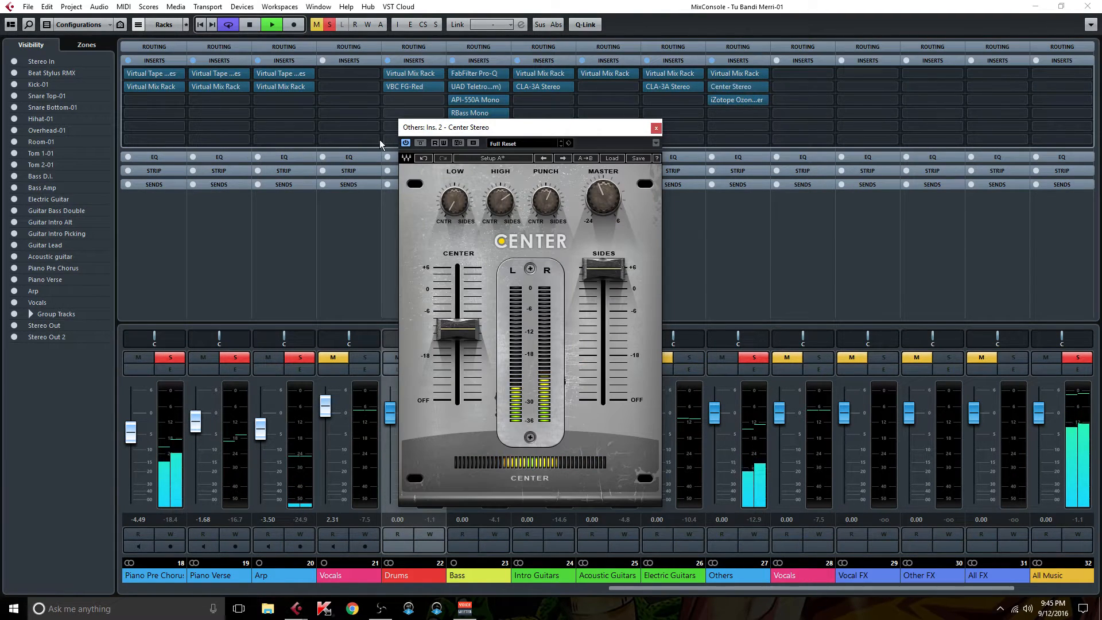
pyautogui.moveTo(602, 198); pyautogui.dragTo(603, 193)
pyautogui.click(418, 143)
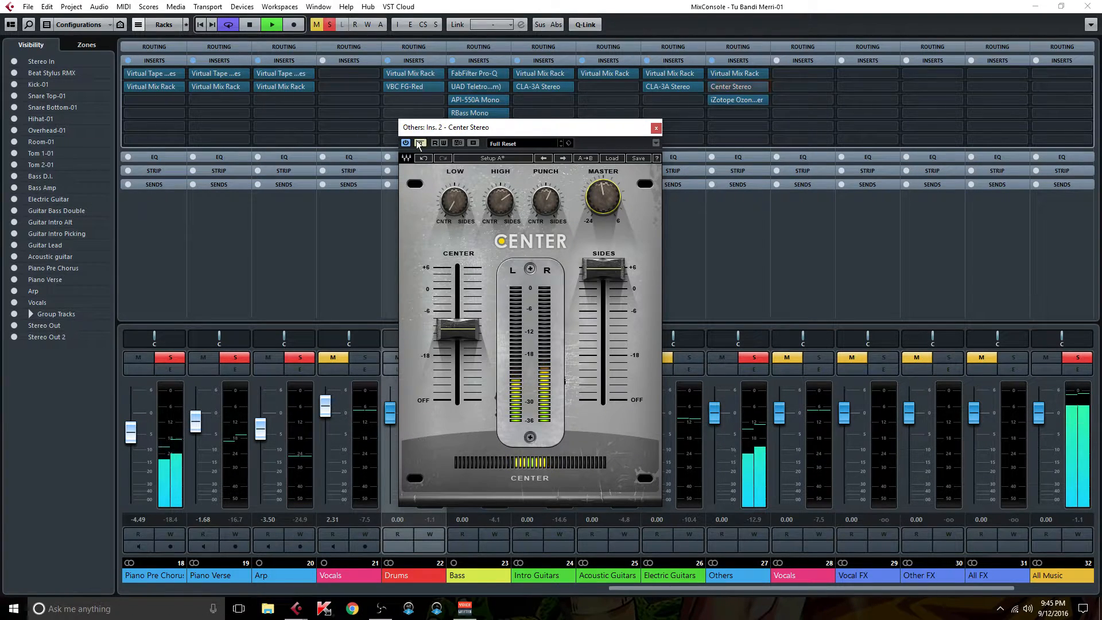
pyautogui.click(420, 144)
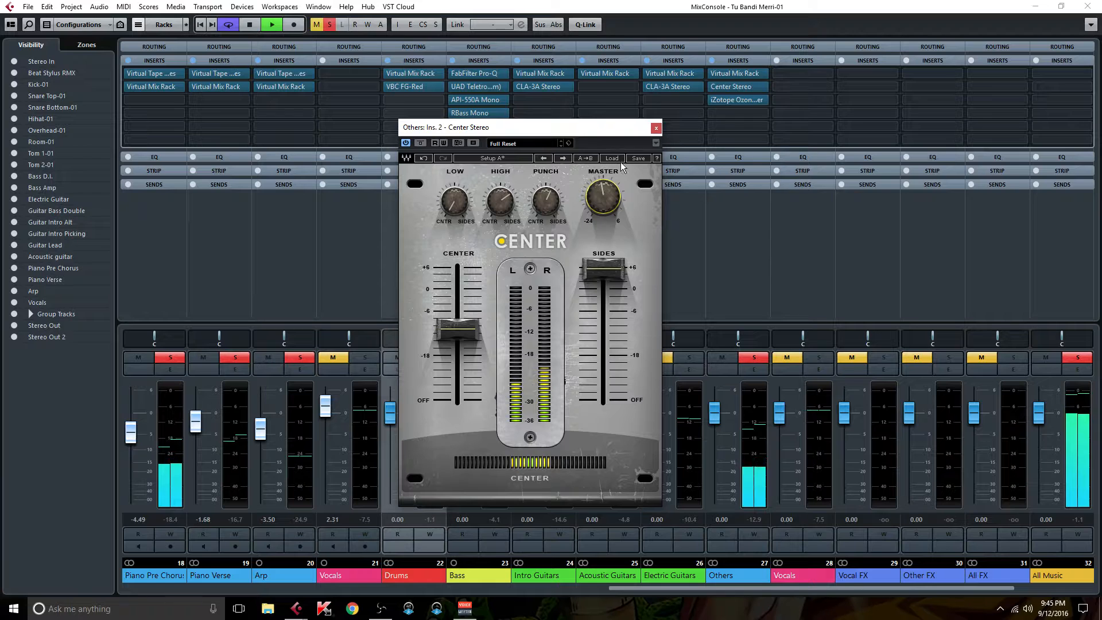
pyautogui.click(656, 128)
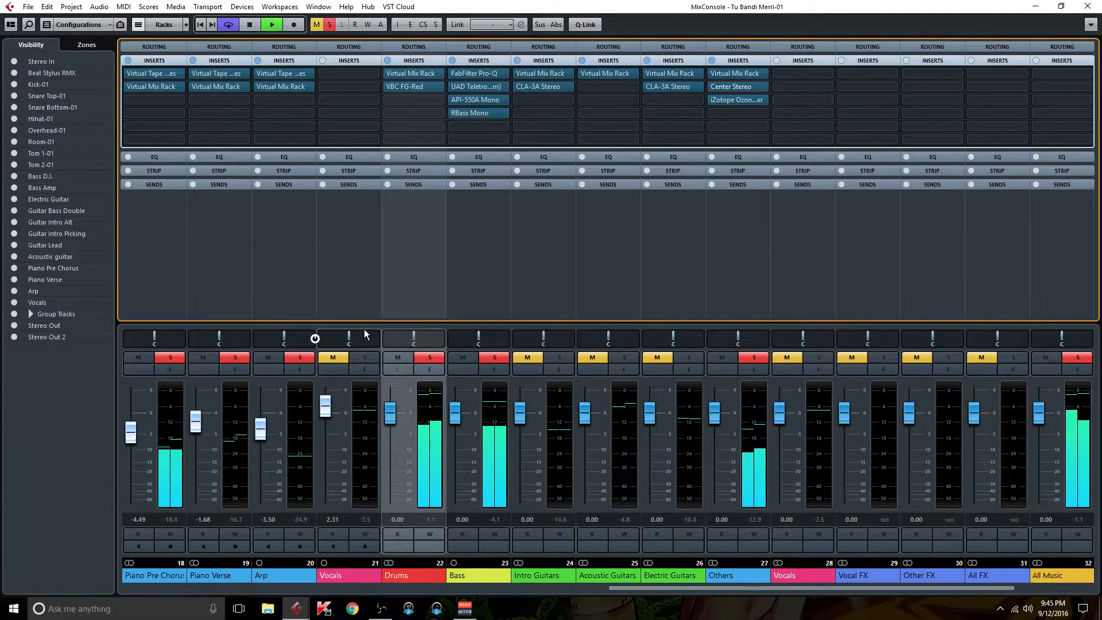
# - Reopen the Ozone 7 Imager on Others, dismiss its preset manager, and unsolo the Bass and Drums channels
pyautogui.click(740, 98)
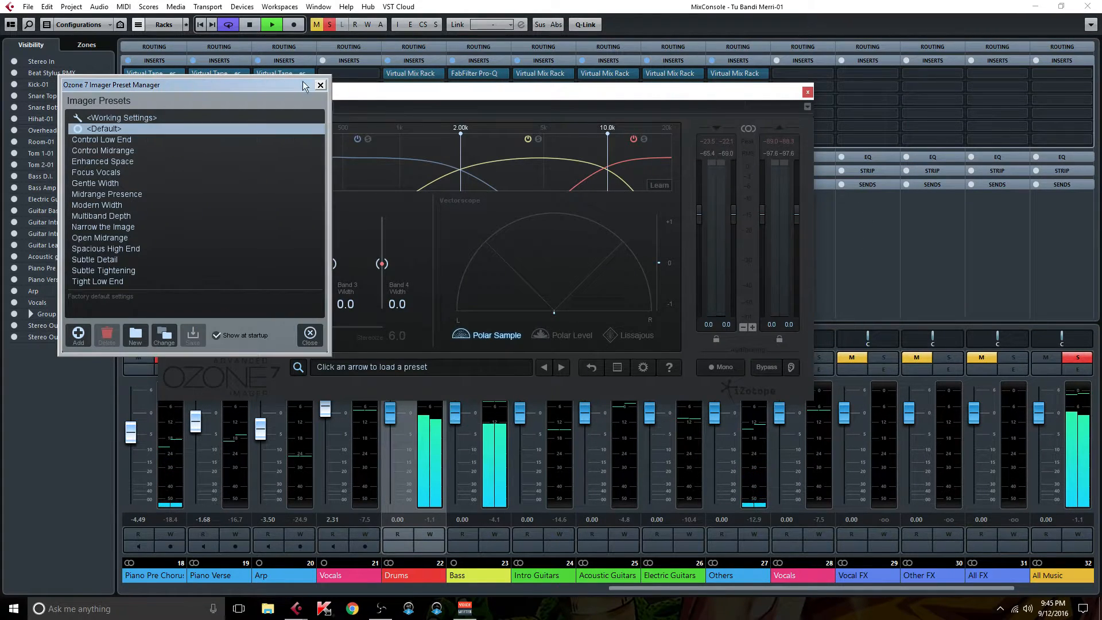
pyautogui.click(320, 86)
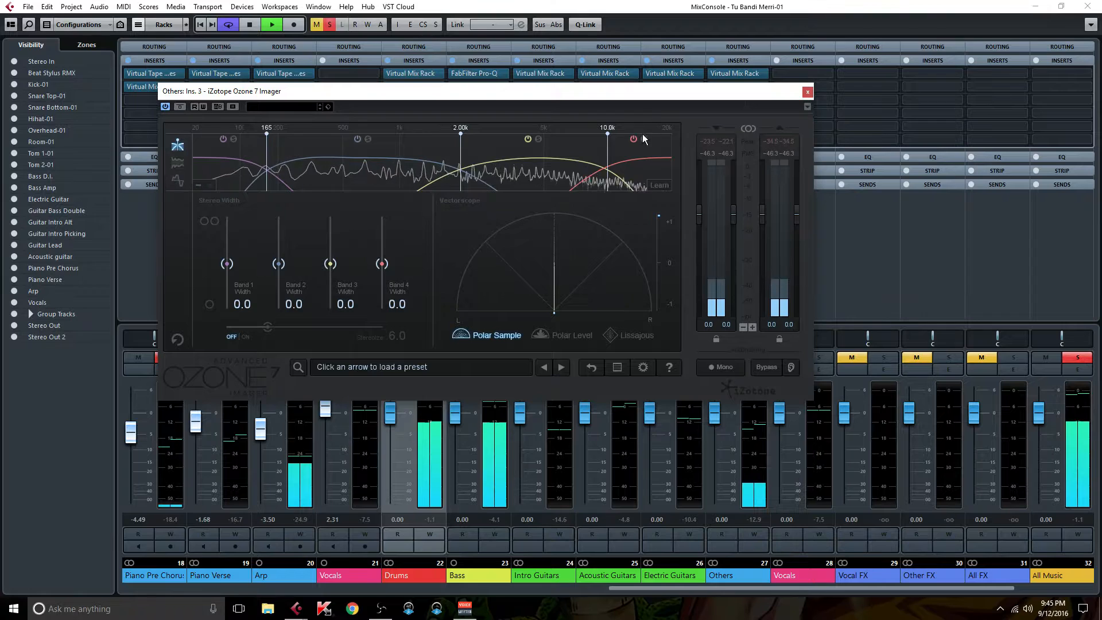
pyautogui.moveTo(607, 96); pyautogui.dragTo(619, 26)
pyautogui.click(486, 357)
pyautogui.click(430, 357)
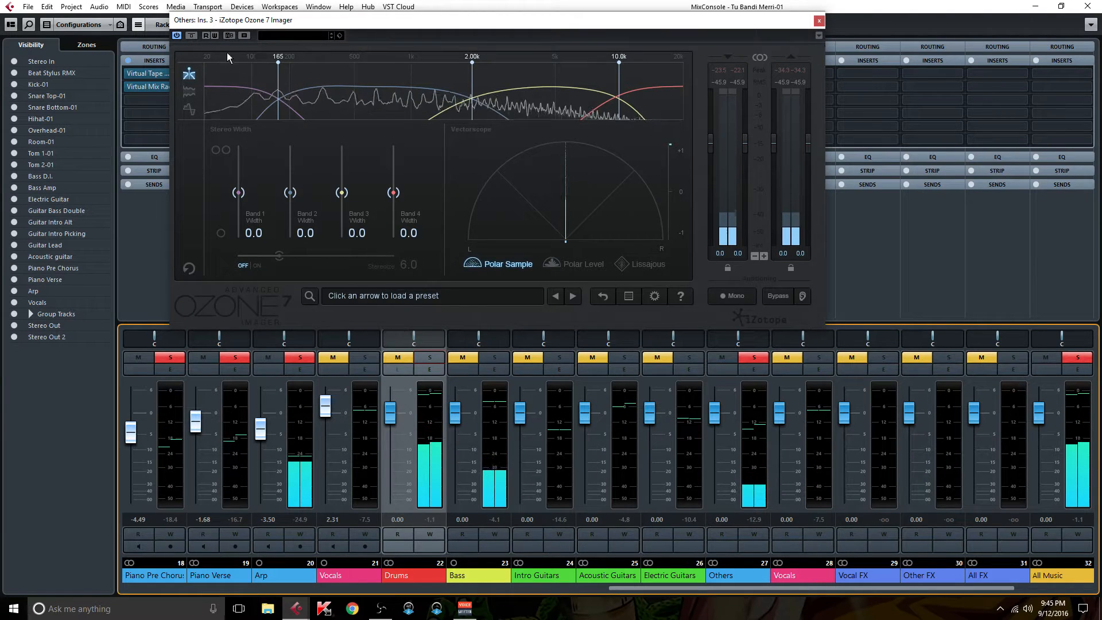
# - Set the Imager's lowest crossover to 320 and Band 1 width to -100, widen the upper bands, and close the plug-in
pyautogui.moveTo(274, 64); pyautogui.dragTo(321, 62)
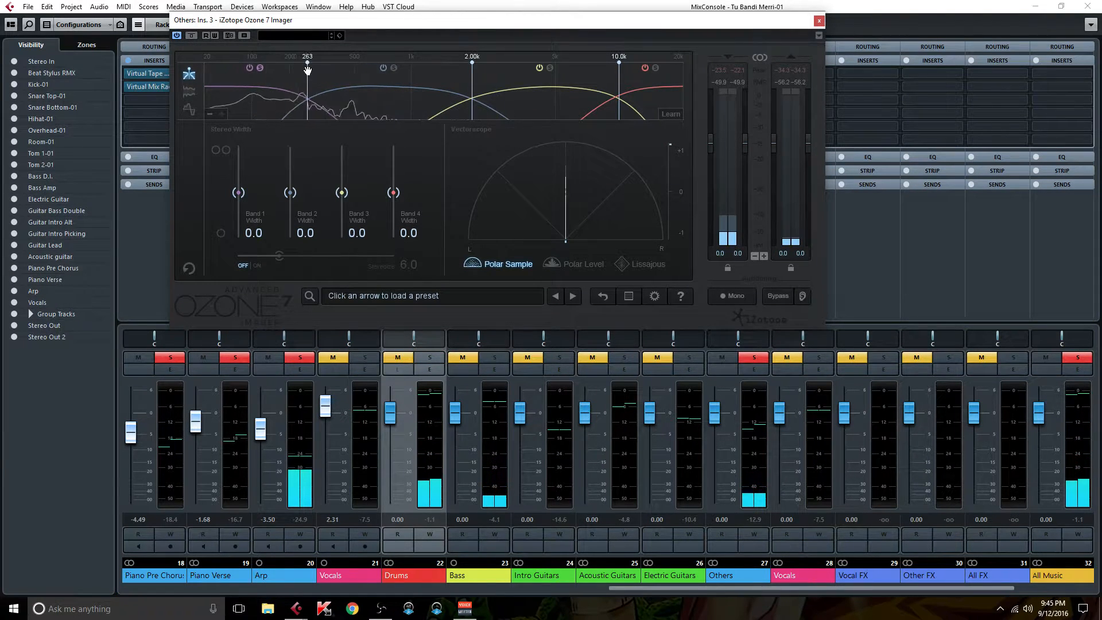
pyautogui.moveTo(238, 193); pyautogui.dragTo(238, 237)
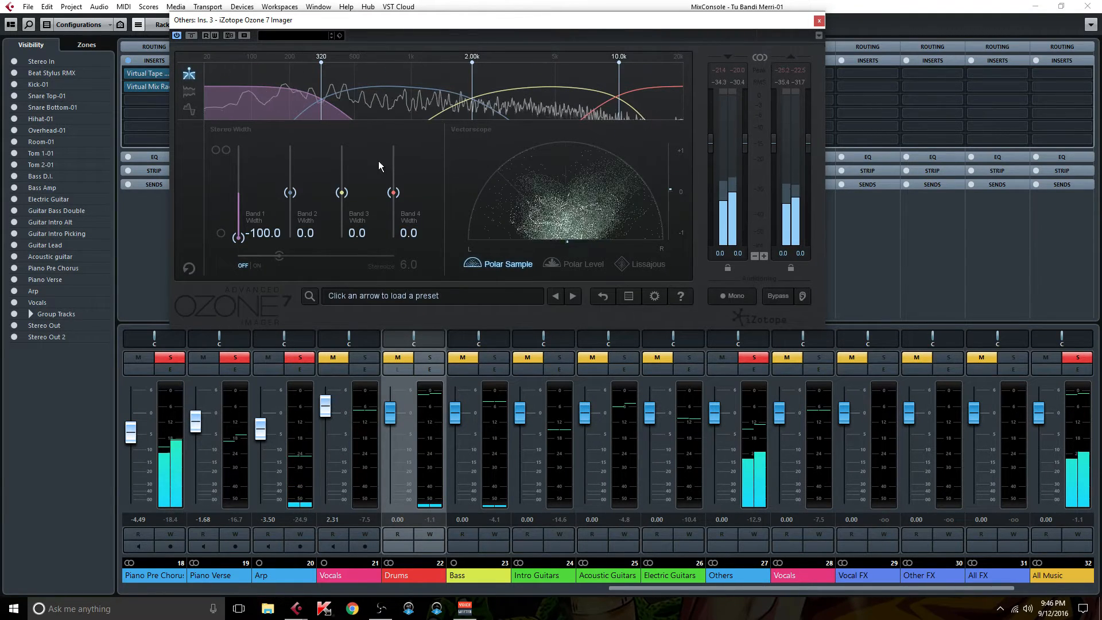
pyautogui.moveTo(290, 192); pyautogui.dragTo(393, 175)
pyautogui.click(819, 21)
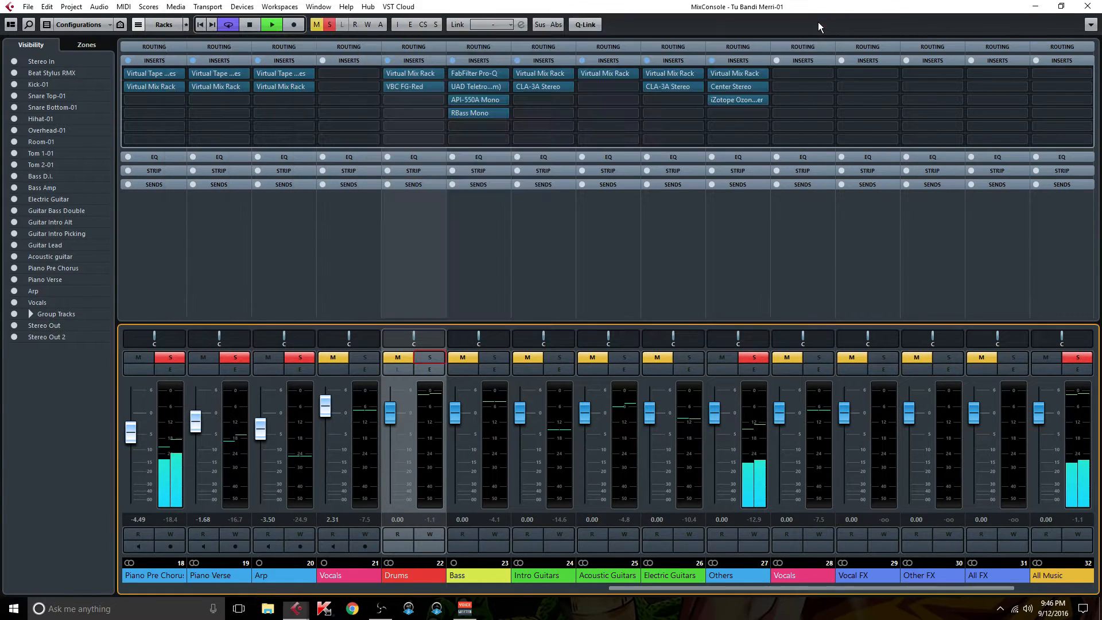
# - Insert PuigChild 670 Stereo on the Others channel and switch it to Lat/Ver mode
pyautogui.click(756, 112)
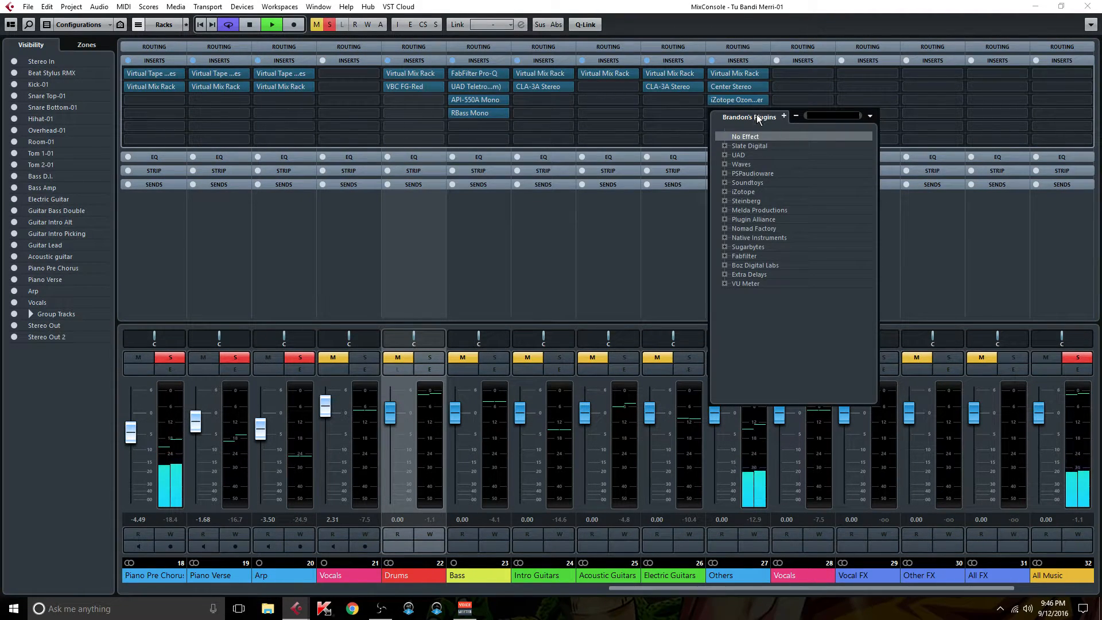
pyautogui.write('puig')
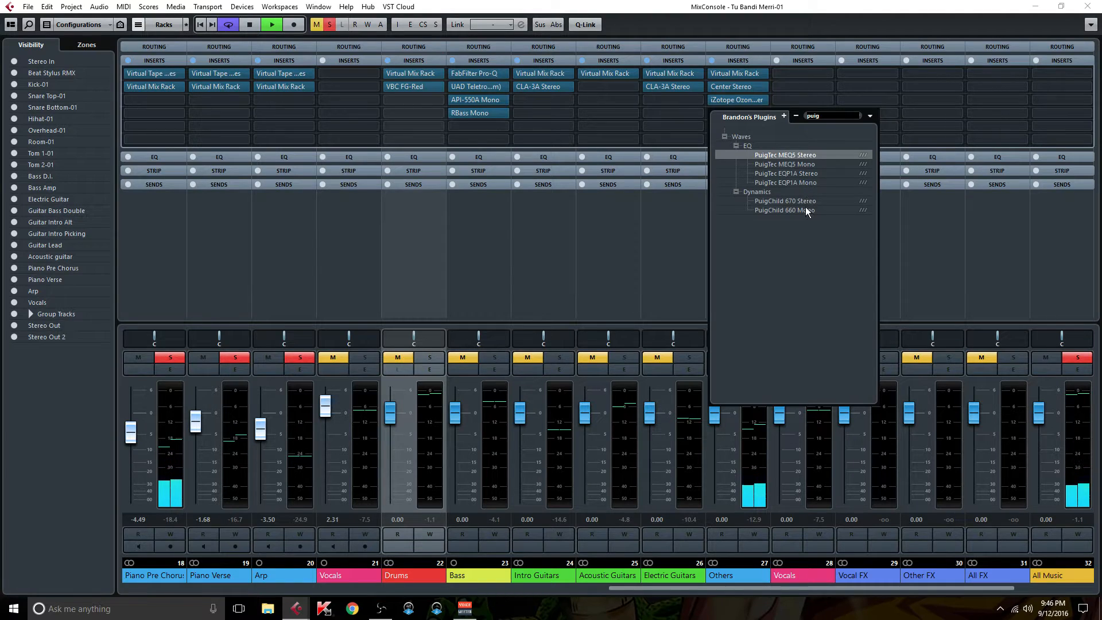
pyautogui.click(800, 200)
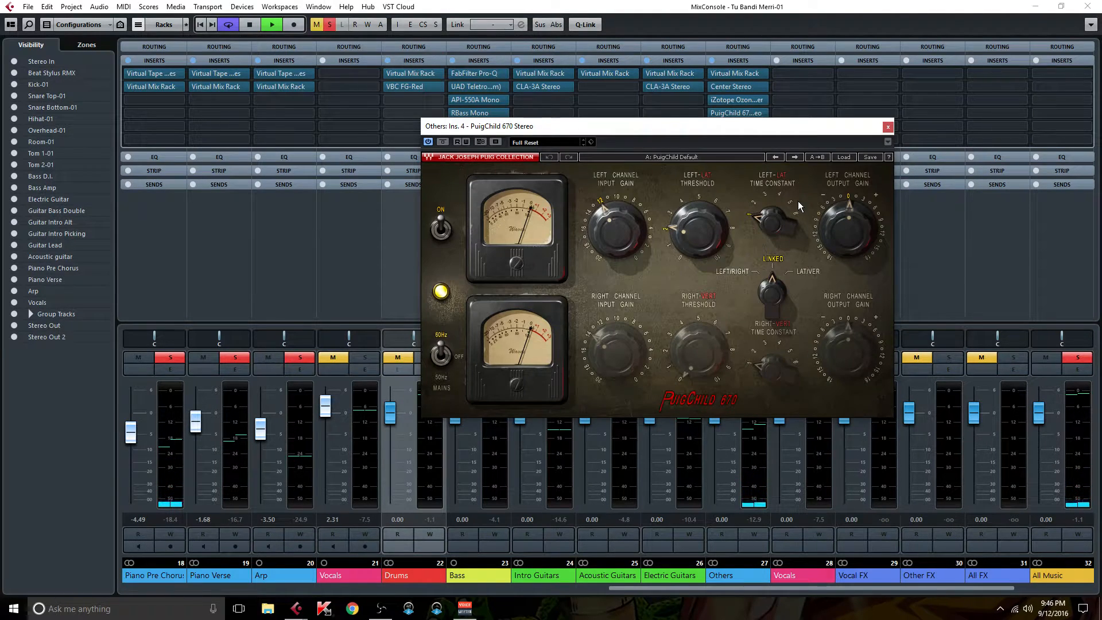
pyautogui.click(813, 271)
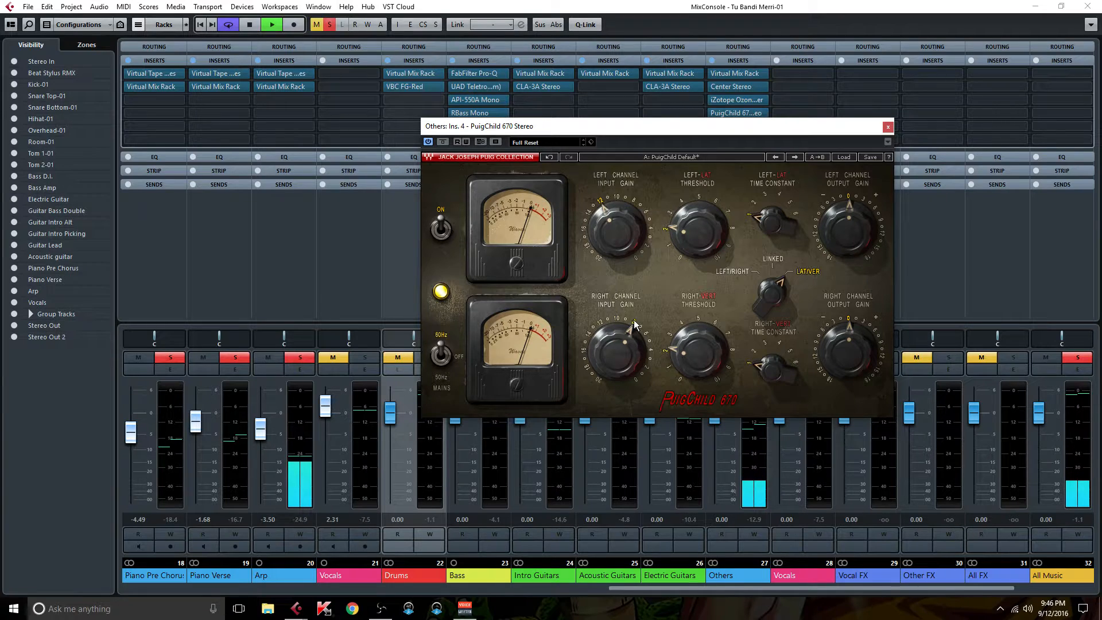
# - Raise PuigChild's Lat threshold to near maximum and Vert threshold to about 6, with both time constants at their highest setting
pyautogui.moveTo(666, 230); pyautogui.dragTo(666, 232)
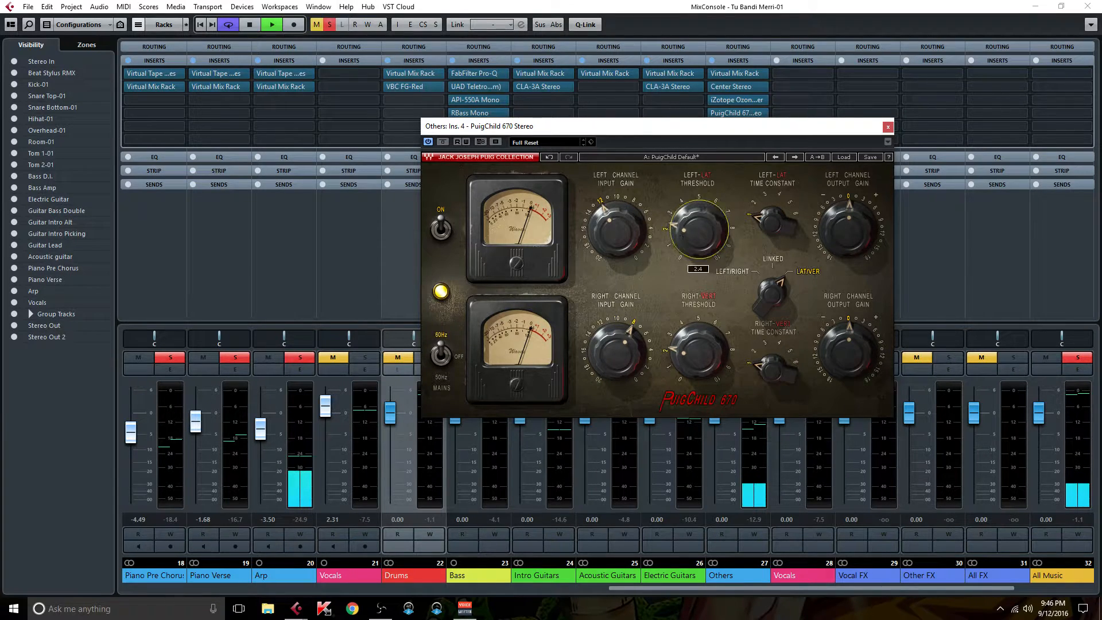
pyautogui.click(795, 215)
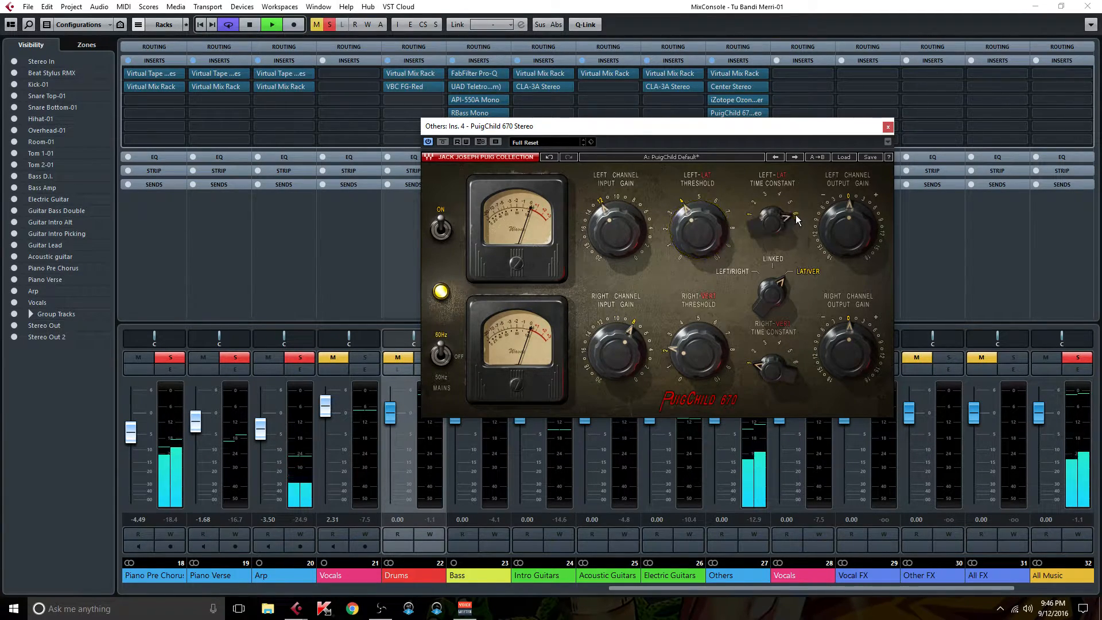
pyautogui.click(429, 142)
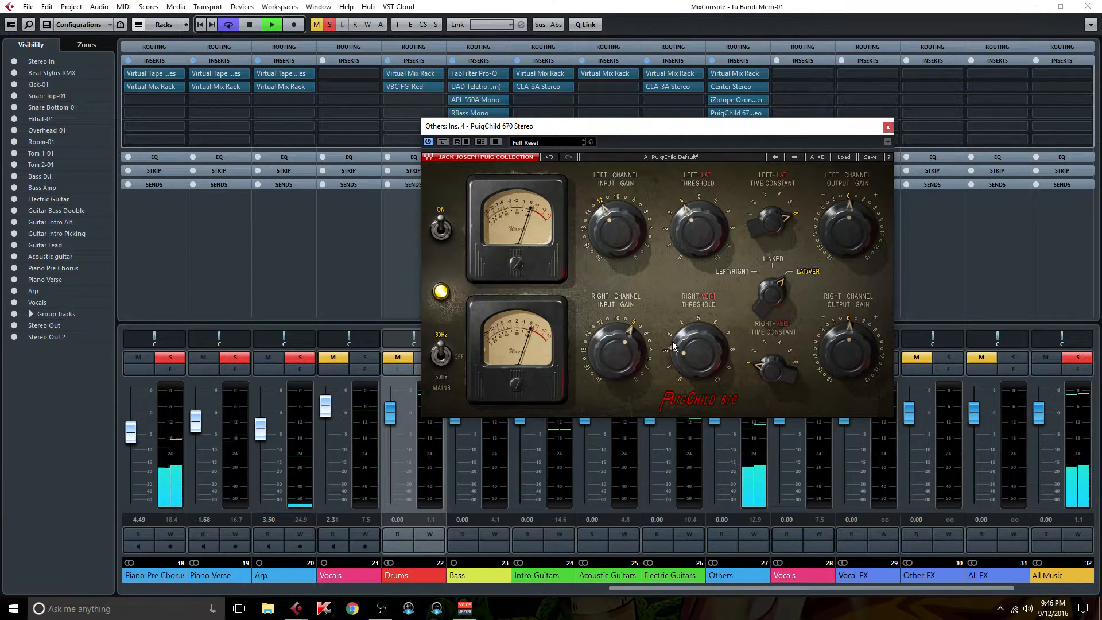
pyautogui.moveTo(679, 348); pyautogui.dragTo(679, 345)
pyautogui.moveTo(693, 227)
pyautogui.mouseDown()
pyautogui.moveTo(694, 213)
pyautogui.moveTo(672, 242)
pyautogui.moveTo(688, 232)
pyautogui.mouseUp()
pyautogui.click(681, 256)
pyautogui.click(720, 262)
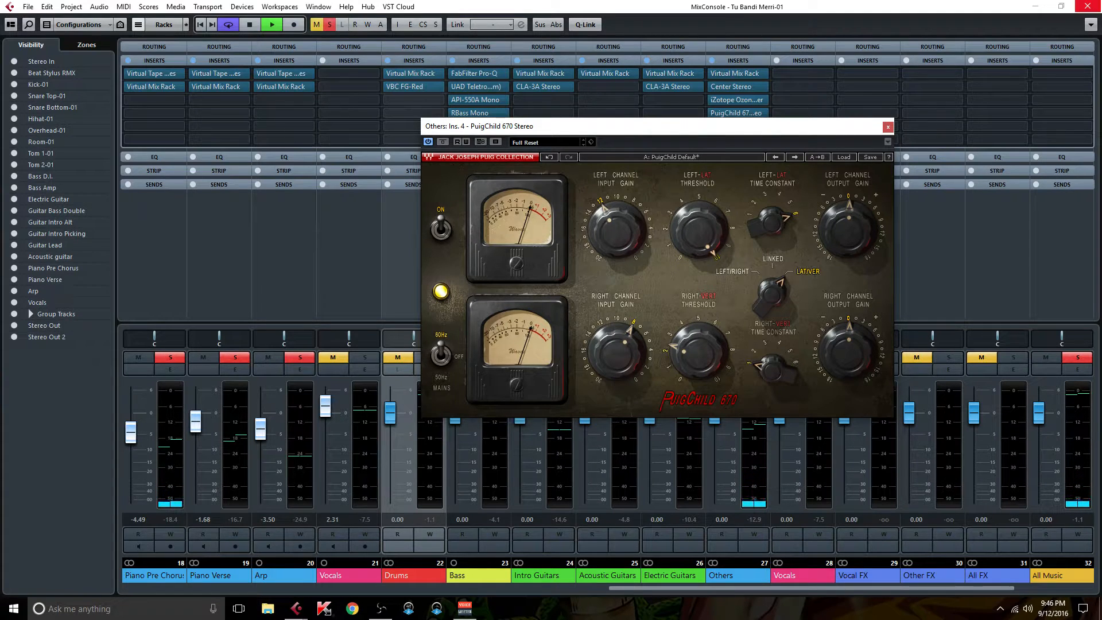
pyautogui.moveTo(690, 359); pyautogui.dragTo(690, 326)
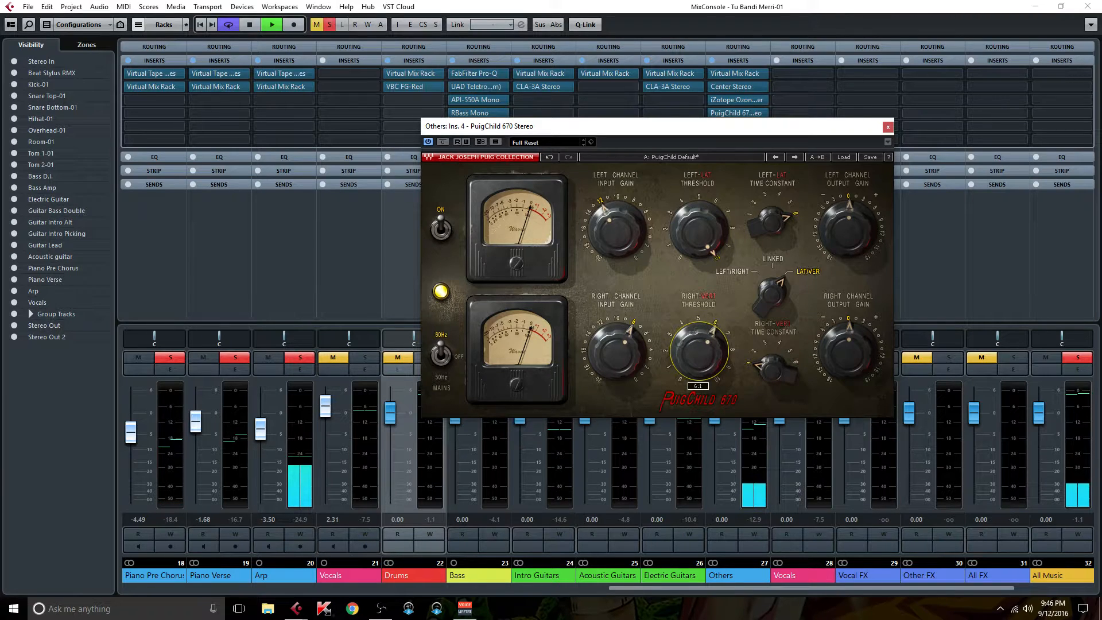
pyautogui.click(797, 364)
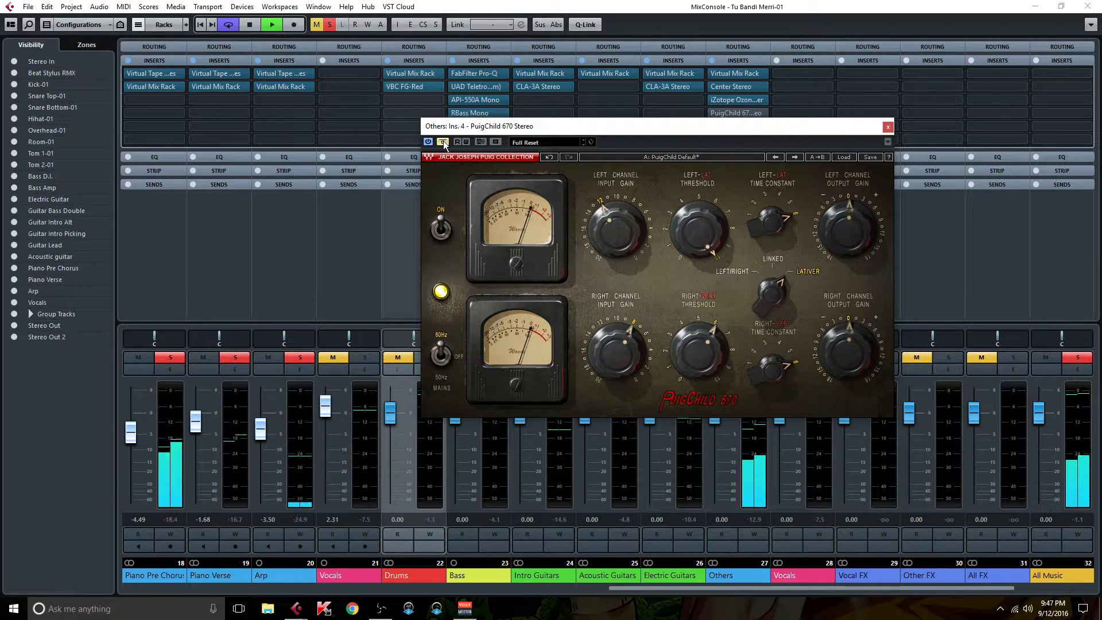
# - Close PuigChild and compare the Others channel with its whole insert chain bypassed and active
pyautogui.click(712, 60)
pyautogui.click(888, 127)
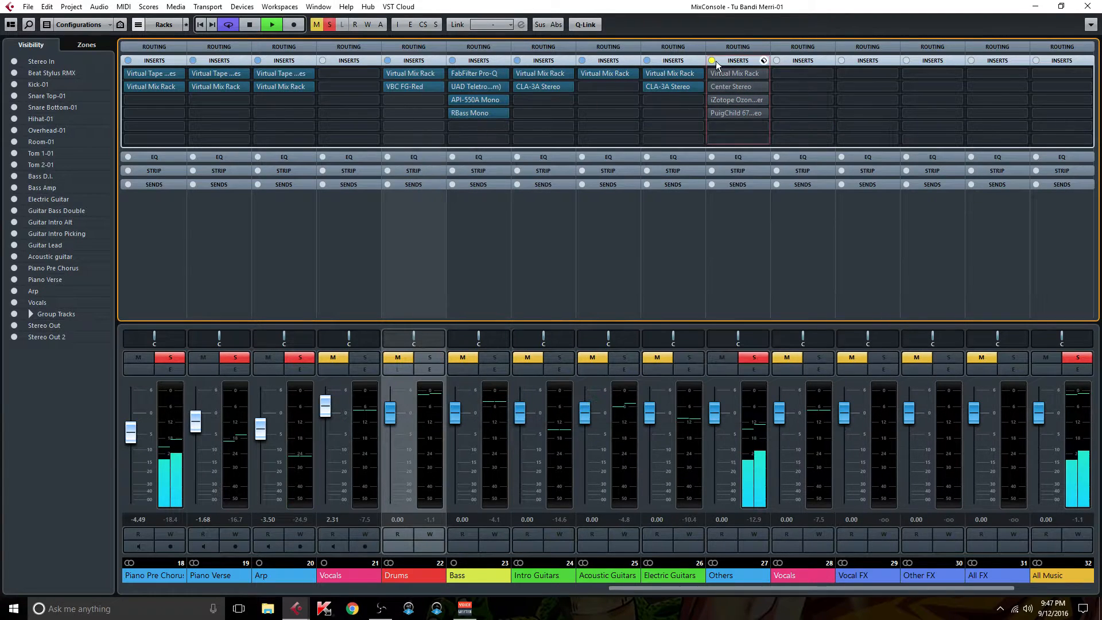
pyautogui.click(712, 60)
# - Insert PuigTec EQP1A Stereo in the next free slot of the Others channel
pyautogui.click(761, 127)
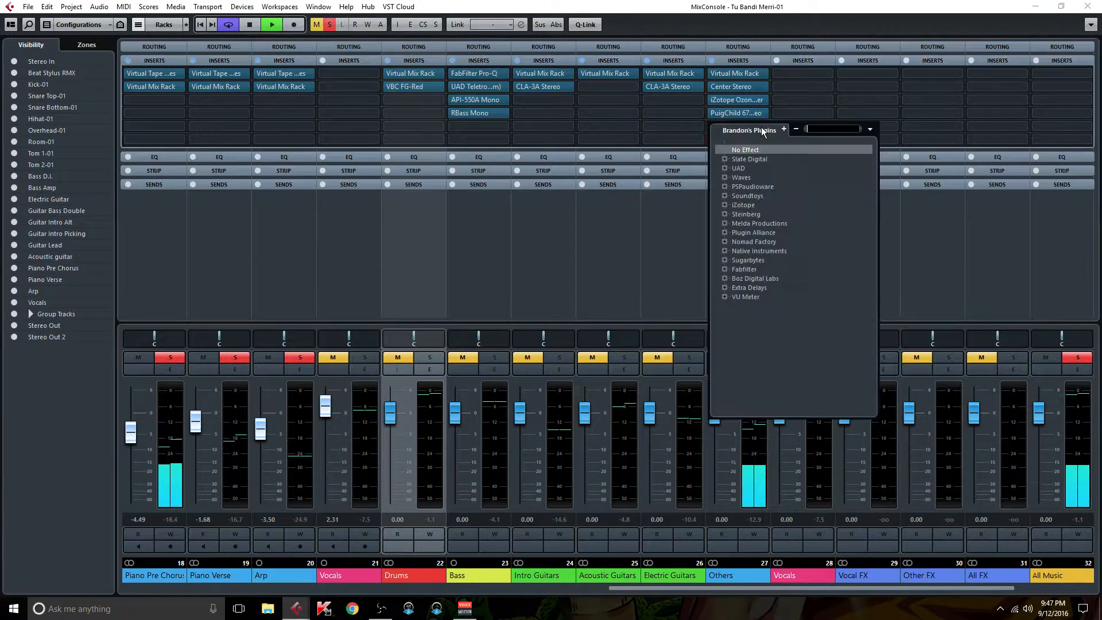
pyautogui.write('pui')
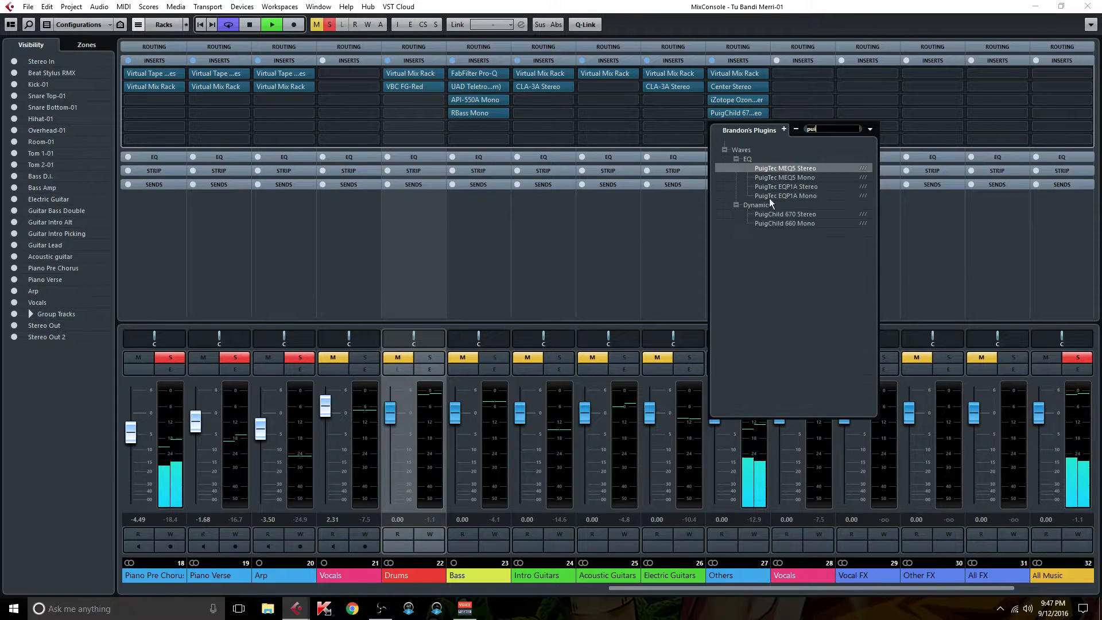
pyautogui.click(802, 187)
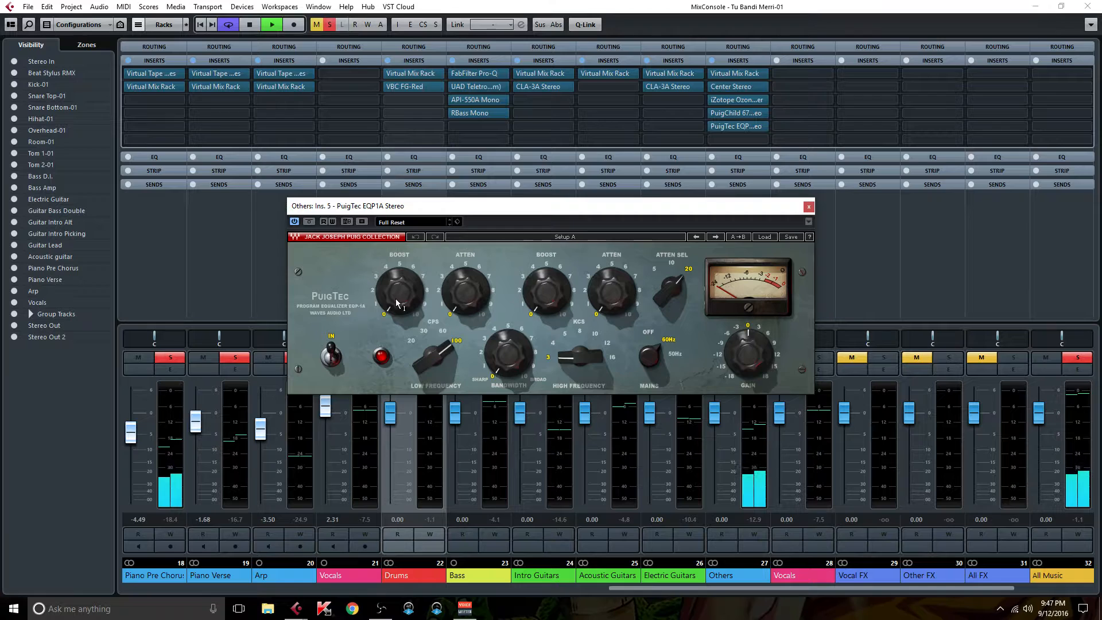
# - On the PuigTec EQ, boost the lows at 100 CPS to about 3.1 and attenuate at 10 KCS to about 3.8
pyautogui.click(443, 332)
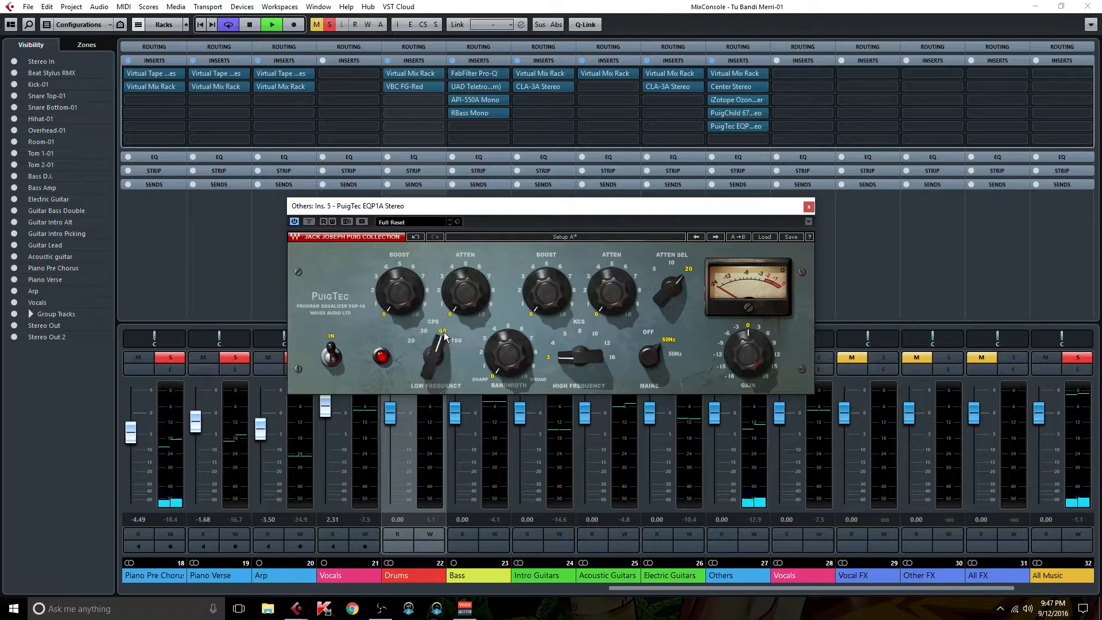
pyautogui.click(458, 341)
pyautogui.moveTo(400, 291); pyautogui.dragTo(399, 271)
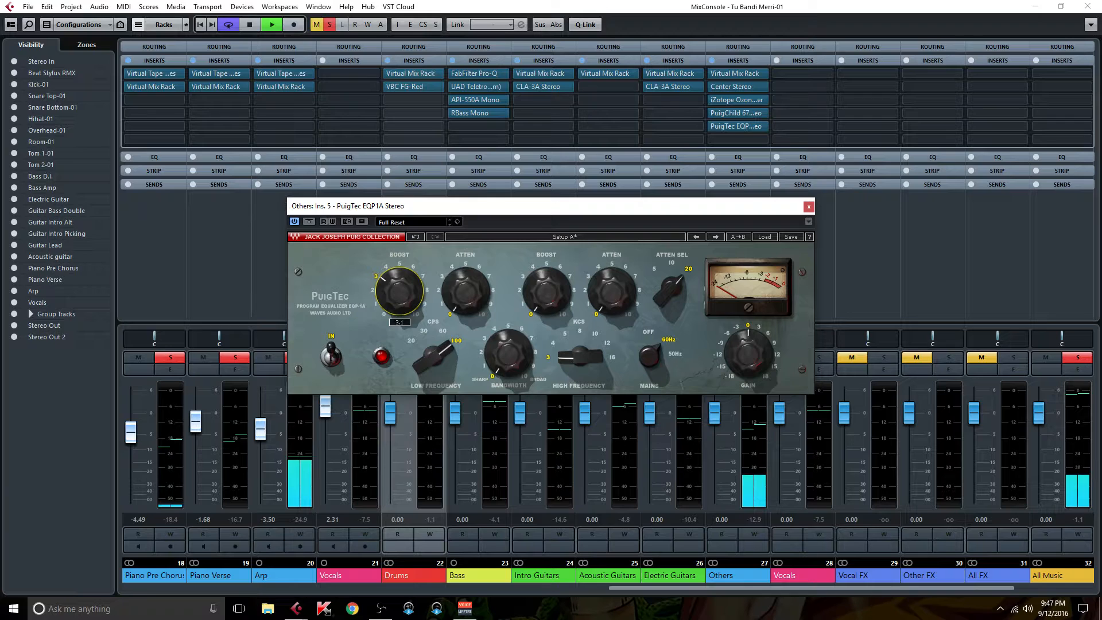
pyautogui.click(673, 265)
pyautogui.moveTo(611, 291); pyautogui.dragTo(611, 259)
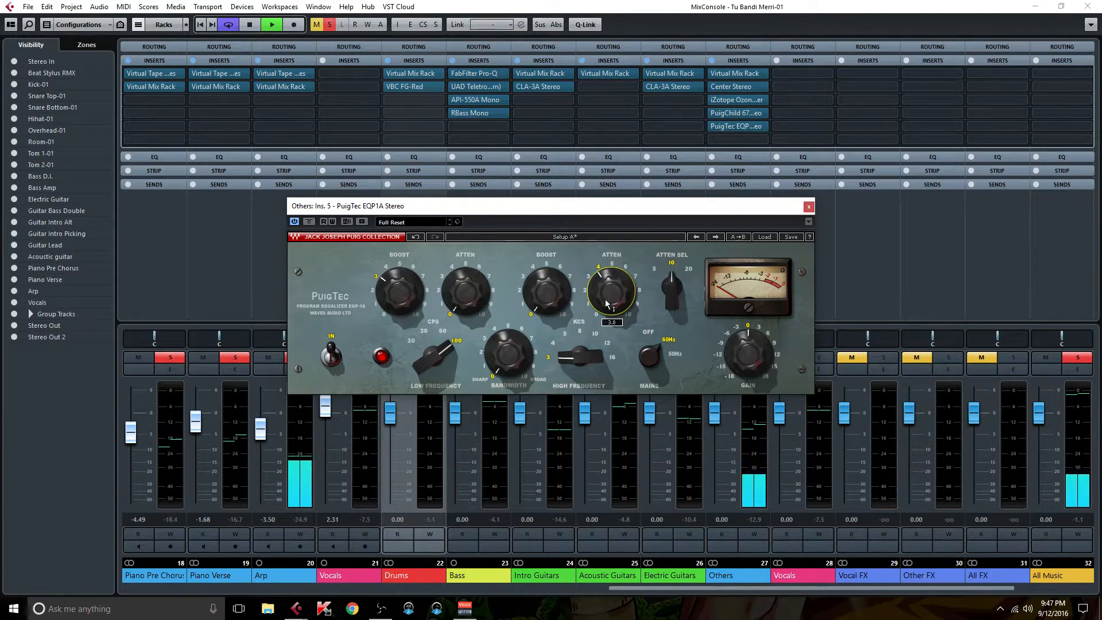
# - On the PuigTec EQ, boost 10 KCS to about 1, raise high attenuation to about 8, and compare the Others chain bypassed and active
pyautogui.click(588, 333)
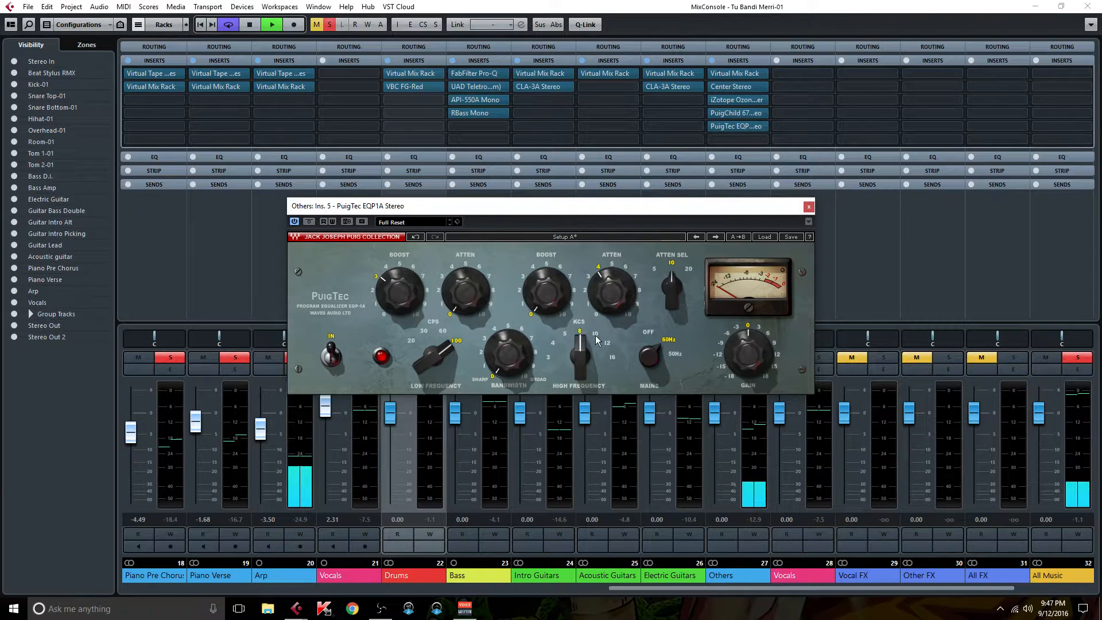
pyautogui.click(596, 335)
pyautogui.moveTo(546, 291); pyautogui.dragTo(542, 280)
pyautogui.moveTo(612, 291); pyautogui.dragTo(611, 271)
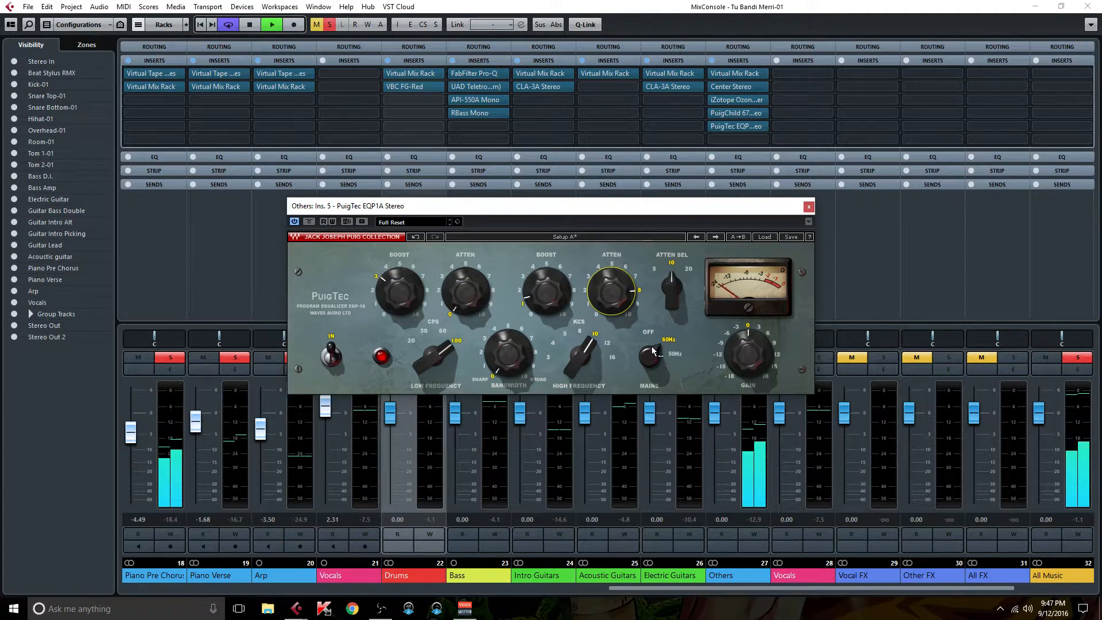
pyautogui.click(711, 61)
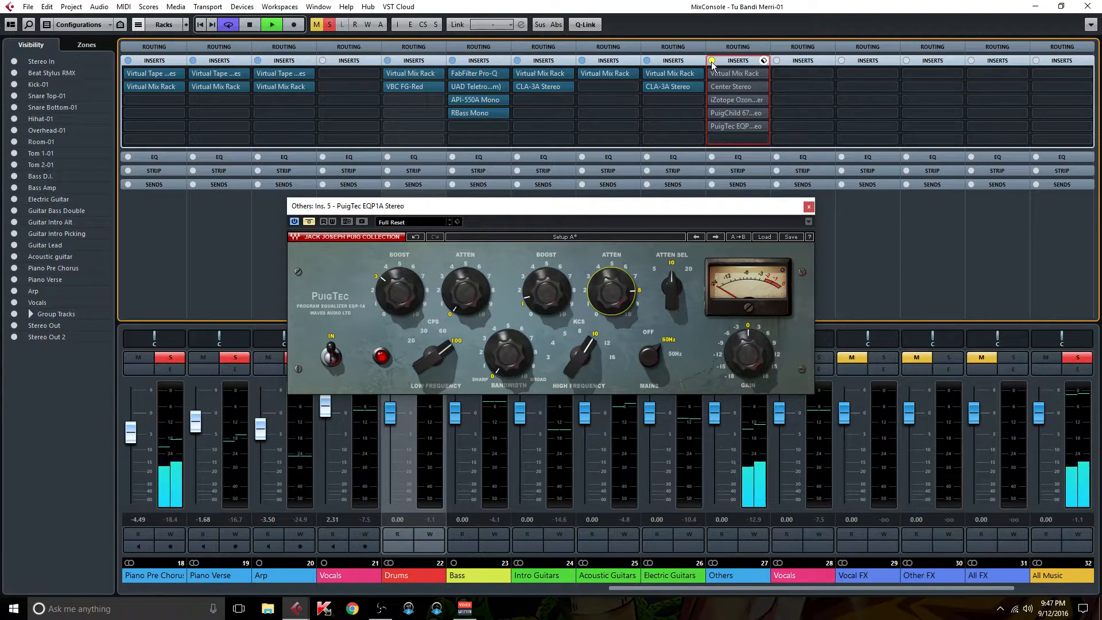
pyautogui.click(712, 61)
# - Raise the PuigTec low boost to about 4 and low attenuation to about 2, and compare the Others inserts bypassed and active
pyautogui.click(399, 290)
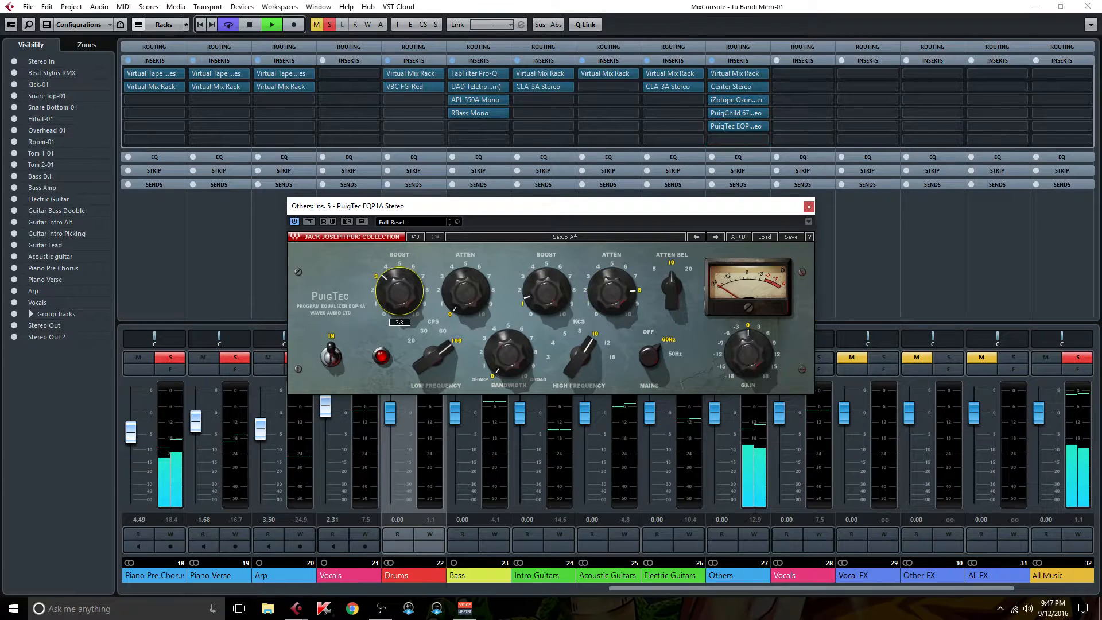
pyautogui.moveTo(399, 287); pyautogui.dragTo(399, 279)
pyautogui.moveTo(466, 287); pyautogui.dragTo(465, 271)
pyautogui.moveTo(411, 297); pyautogui.dragTo(412, 303)
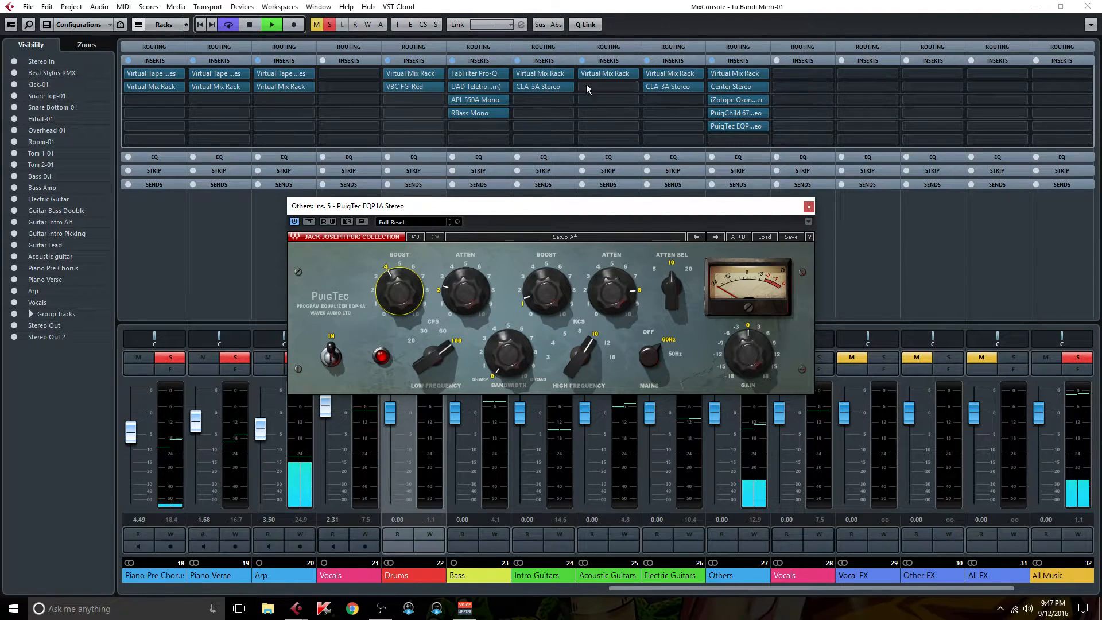
pyautogui.click(712, 60)
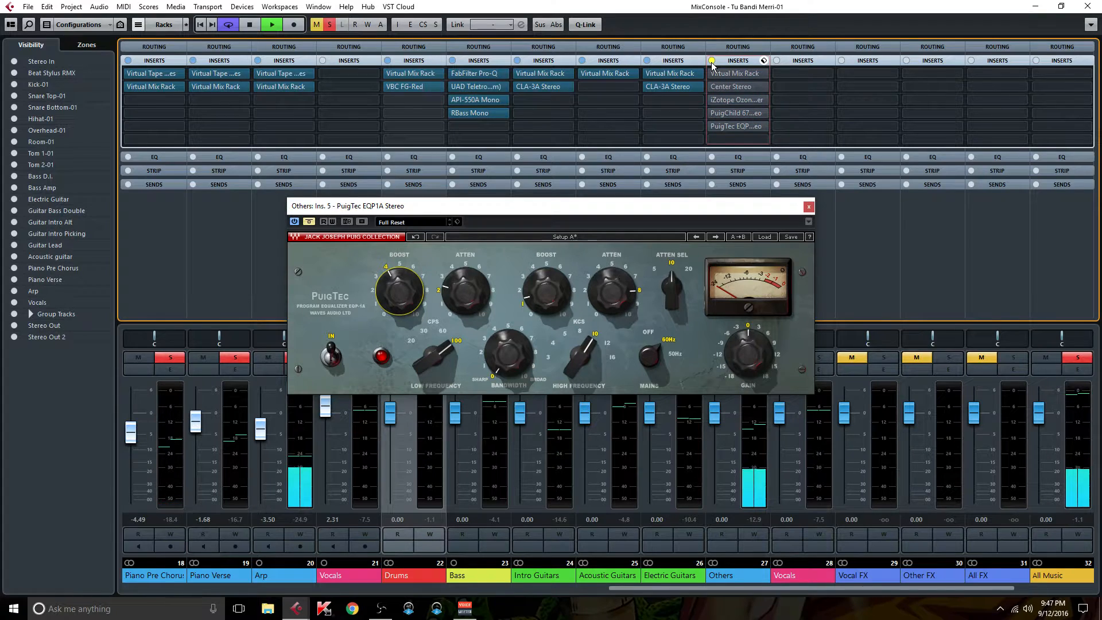
pyautogui.click(712, 61)
# - Raise the Arp fader to -2.47, close PuigTec and compare the Others channel with its inserts bypassed and active
pyautogui.moveTo(261, 430); pyautogui.dragTo(263, 428)
pyautogui.click(808, 206)
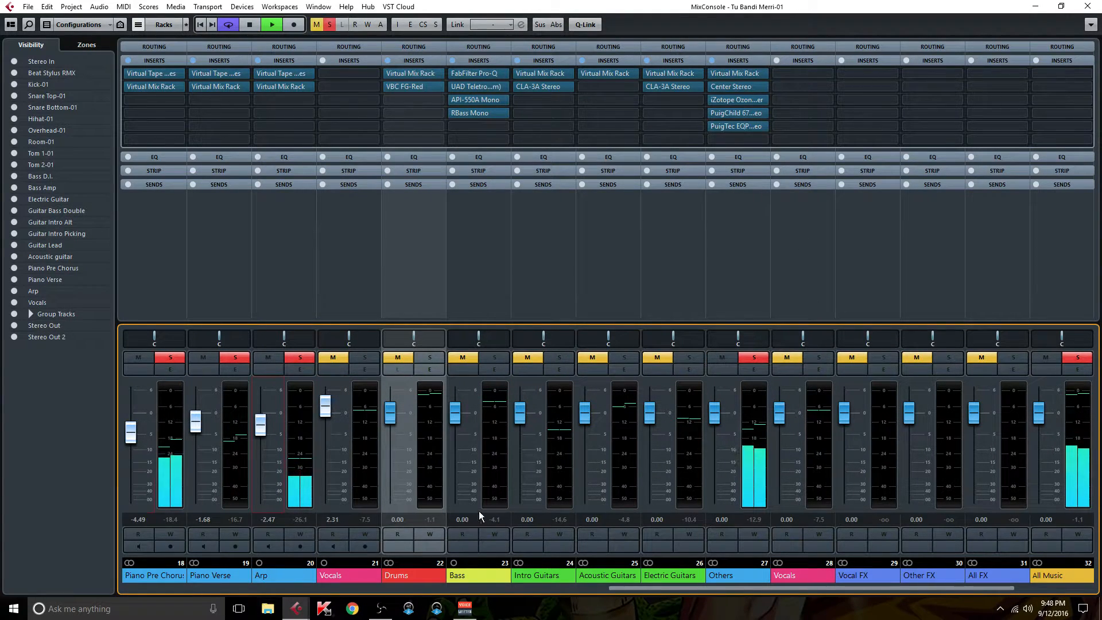
pyautogui.click(712, 61)
pyautogui.click(713, 61)
# - Solo the Intro Guitars, Bass, Drums and Acoustic Guitars groups to hear them together with the Others group
pyautogui.click(562, 357)
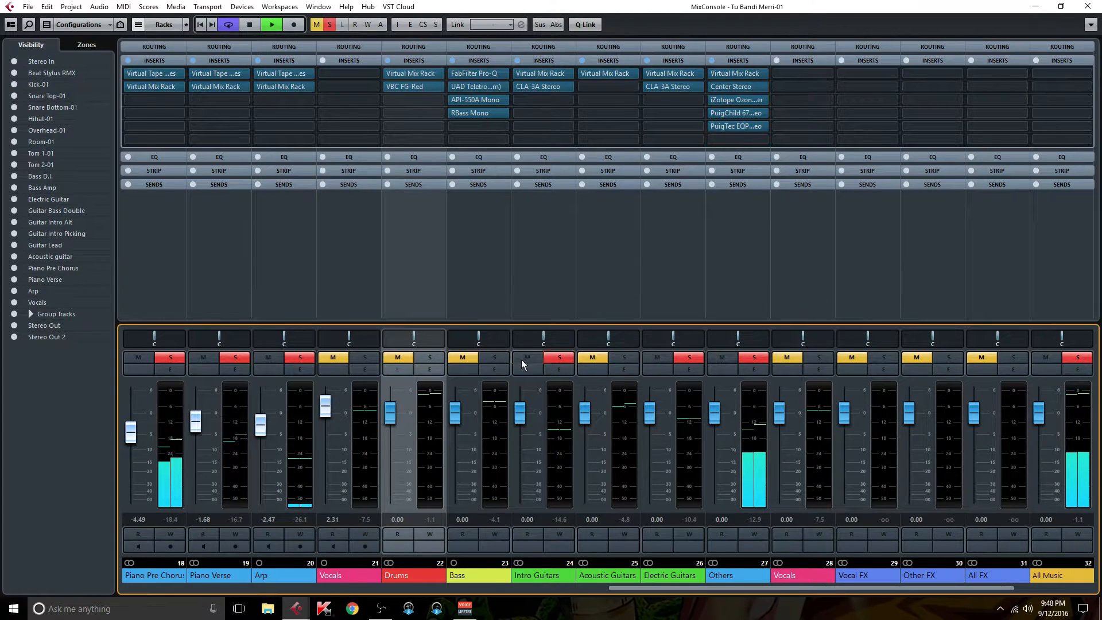
pyautogui.click(490, 357)
pyautogui.click(430, 357)
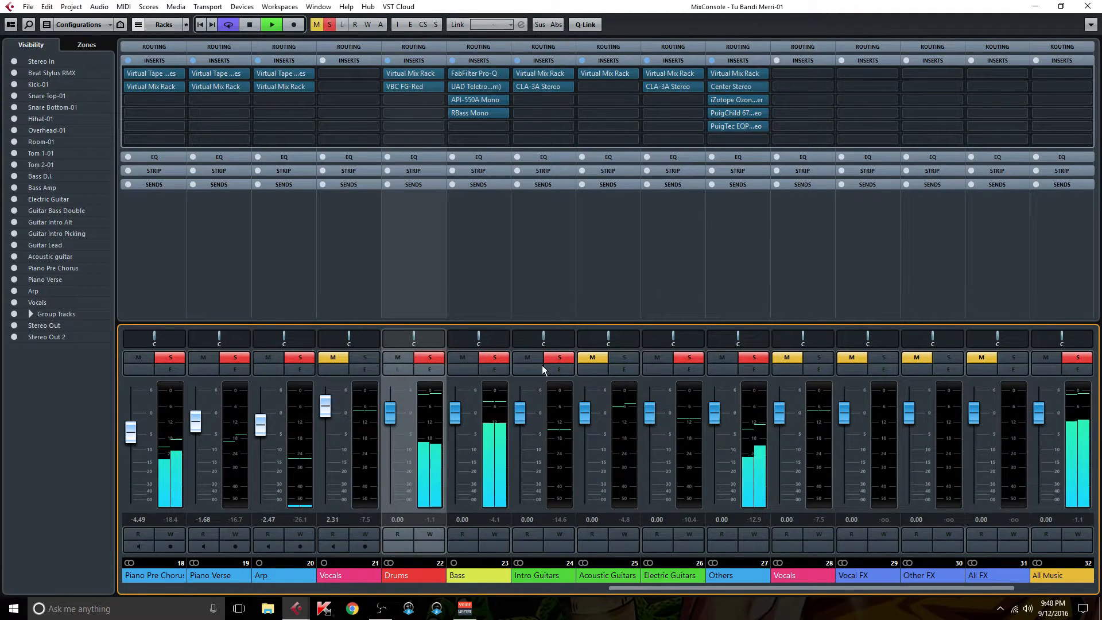
pyautogui.click(628, 359)
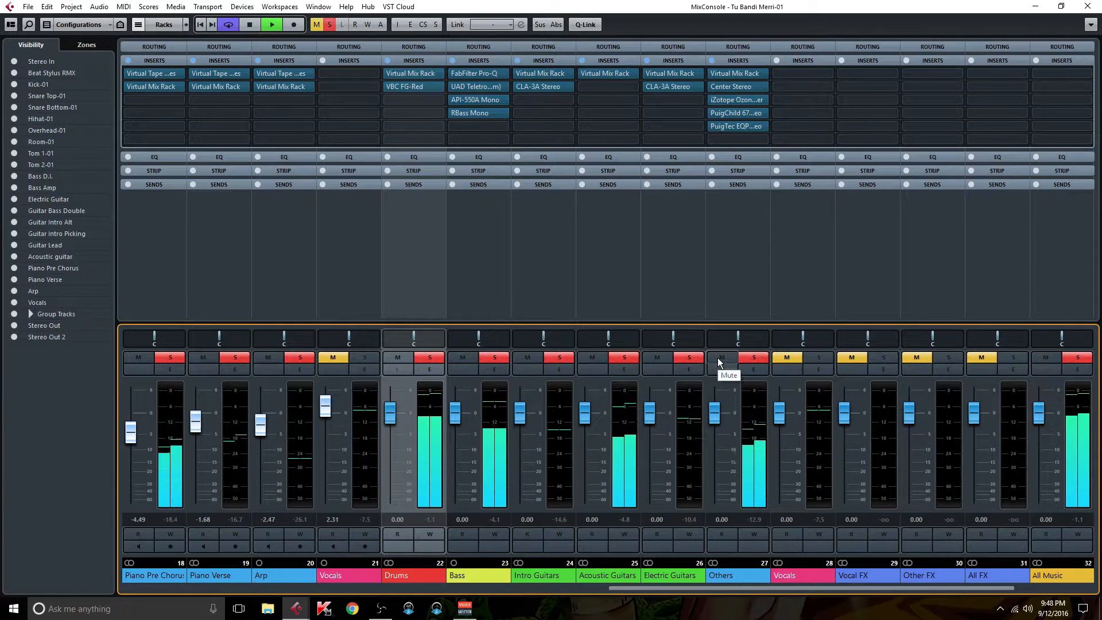
# - Reduce the high attenuation on the Others channel's PuigTec EQ to about 7, and check the PuigChild 670 settings
pyautogui.click(743, 126)
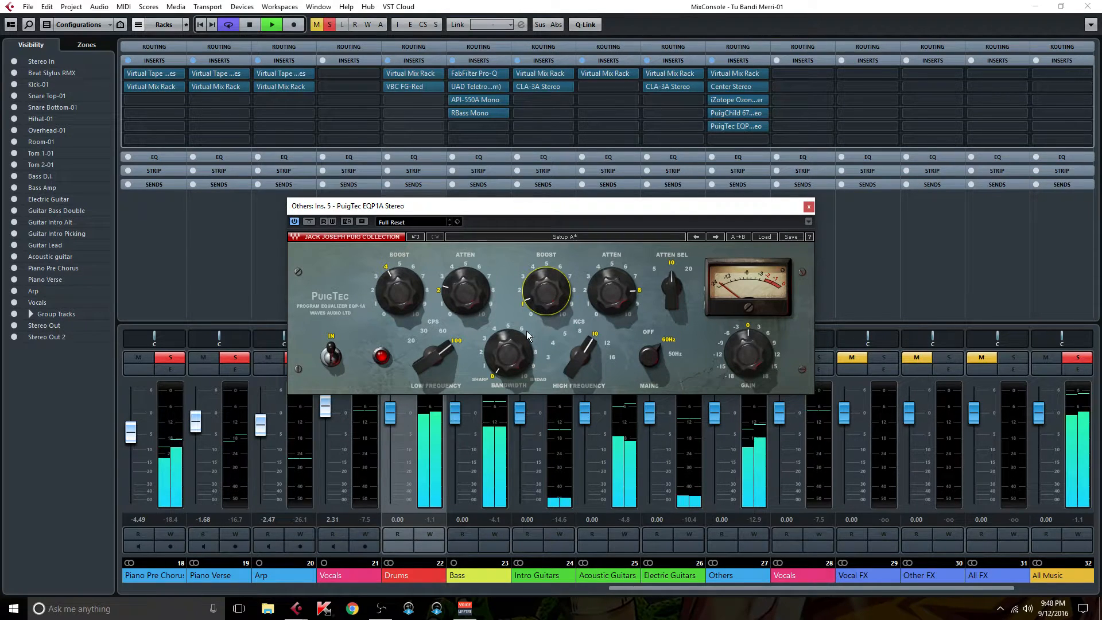
pyautogui.moveTo(614, 276); pyautogui.dragTo(614, 281)
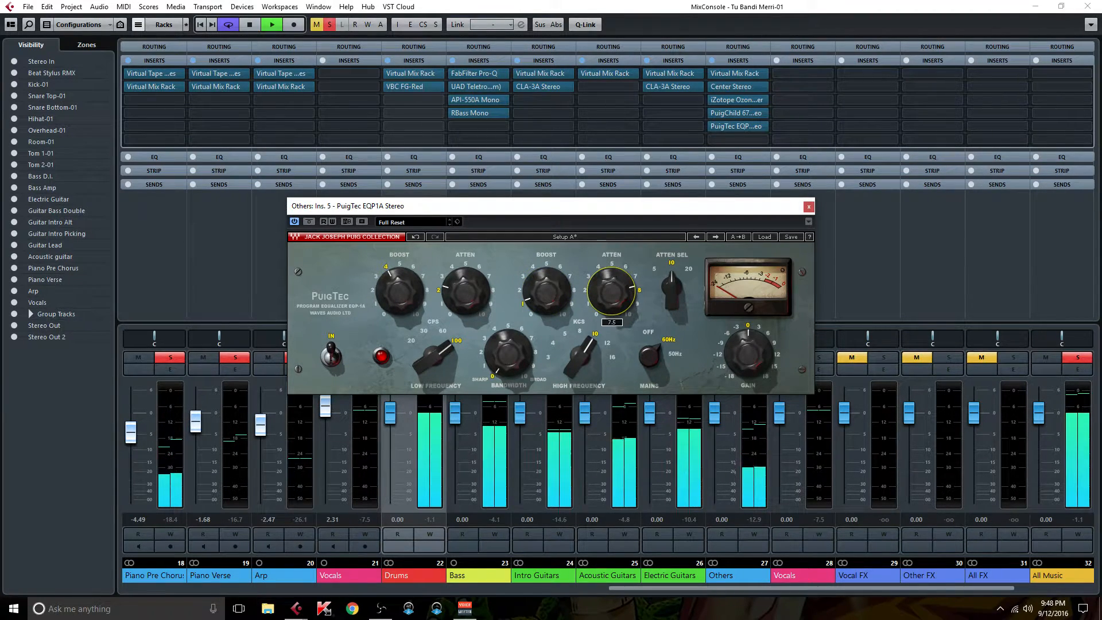
pyautogui.click(809, 206)
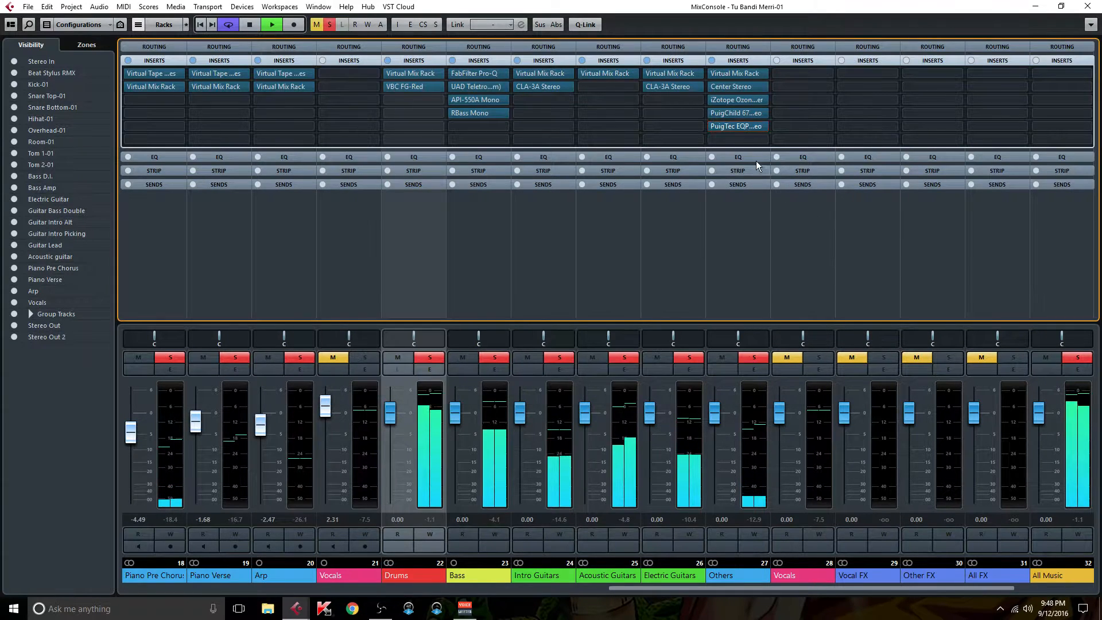
pyautogui.click(746, 113)
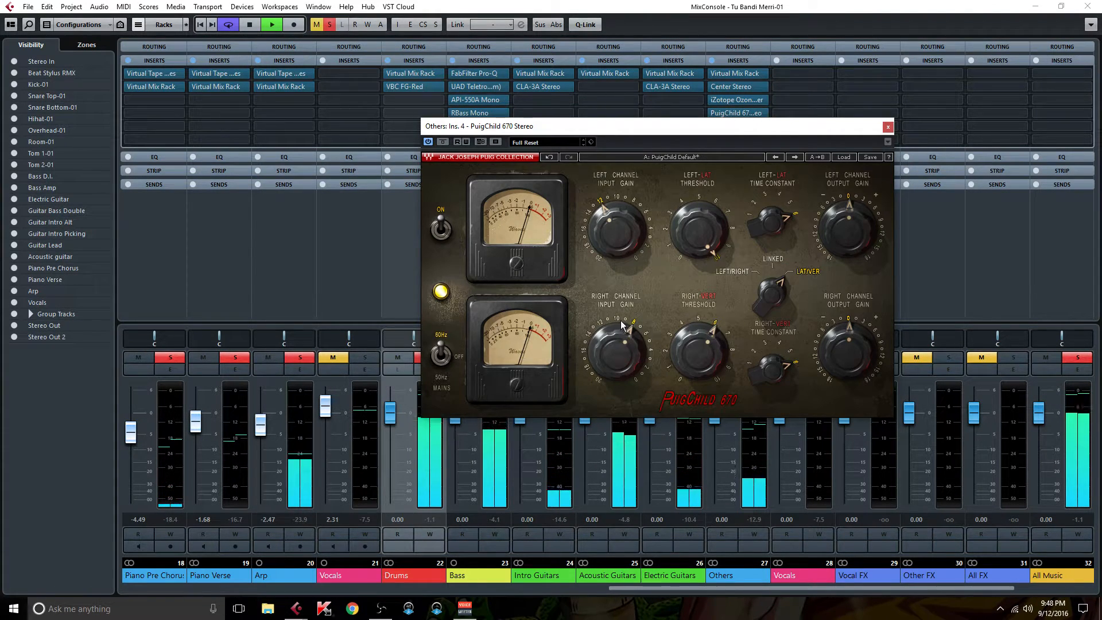
pyautogui.click(888, 127)
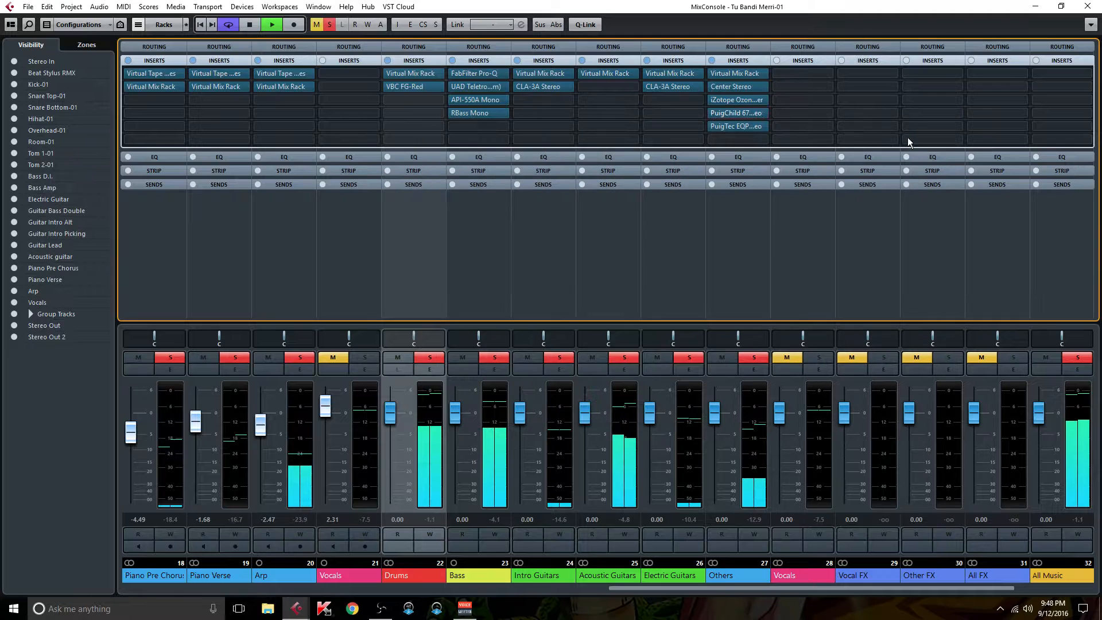
# - Raise the Arp fader to 0.00 and the Piano Pre Chorus fader to -3.82
pyautogui.moveTo(259, 426); pyautogui.dragTo(261, 417)
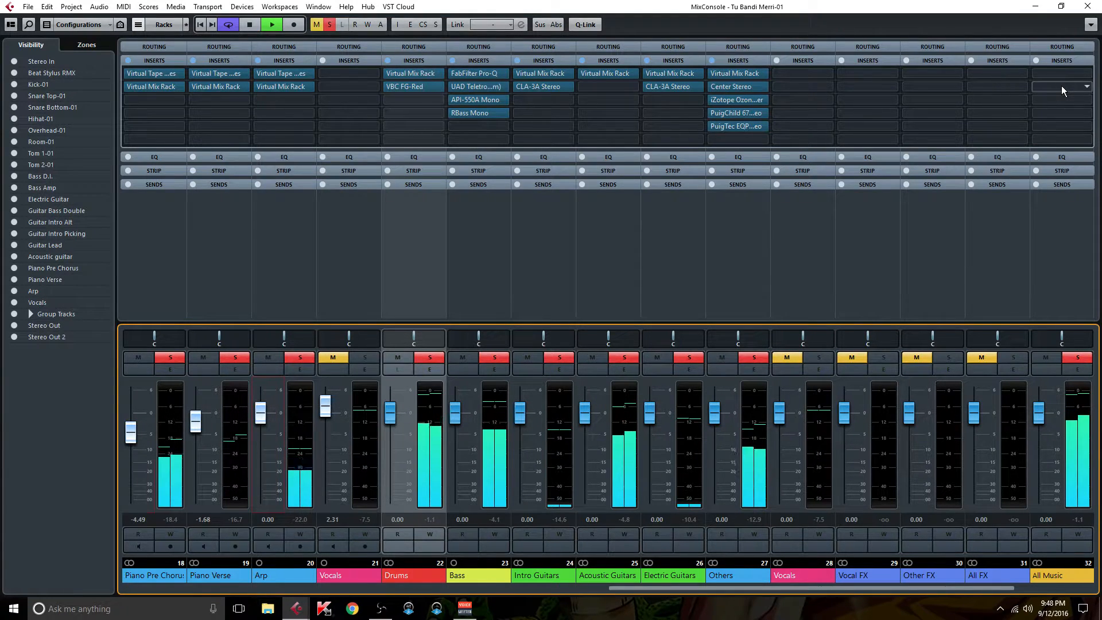
pyautogui.moveTo(662, 587); pyautogui.dragTo(581, 587)
pyautogui.moveTo(322, 436); pyautogui.dragTo(323, 433)
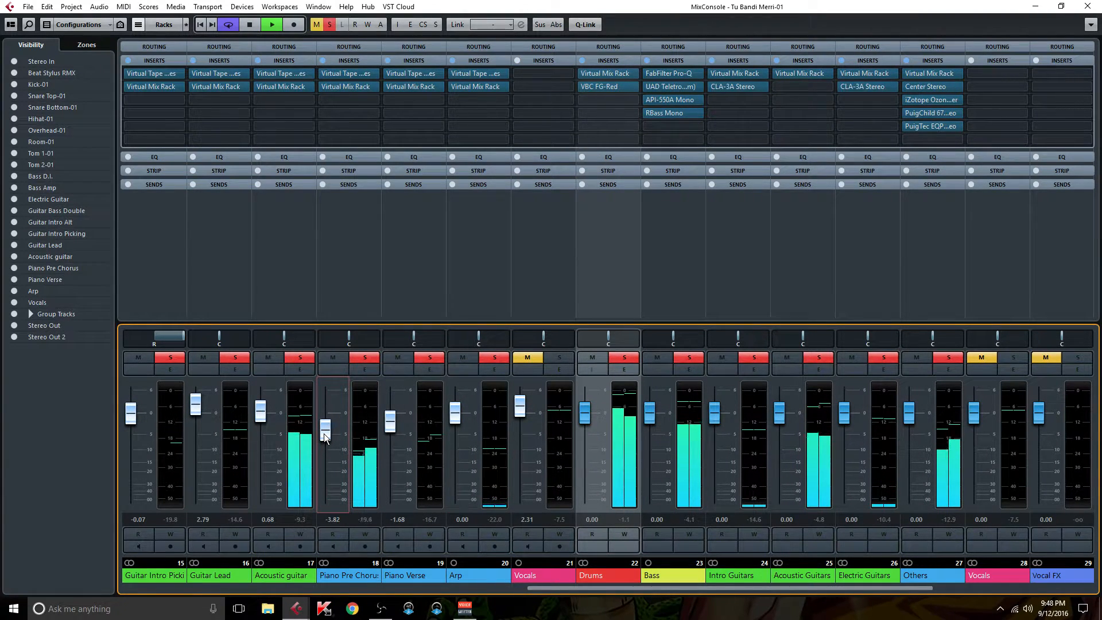
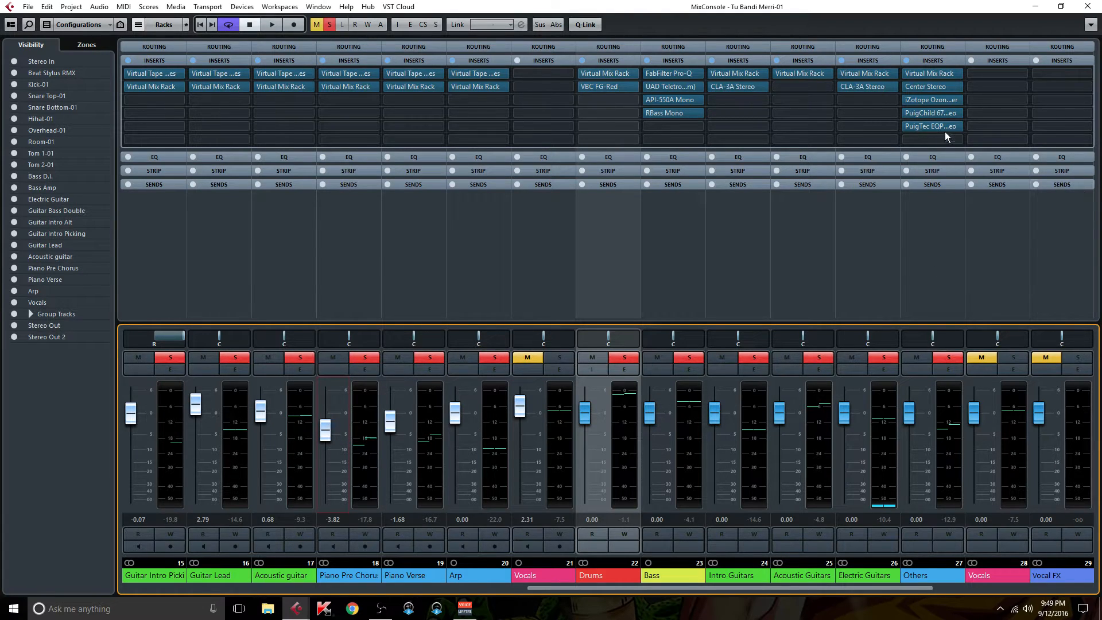
# - Review the FG-S EQ and Revival settings in the Others channel's Virtual Mix Rack, and close it
pyautogui.click(947, 74)
pyautogui.moveTo(482, 473)
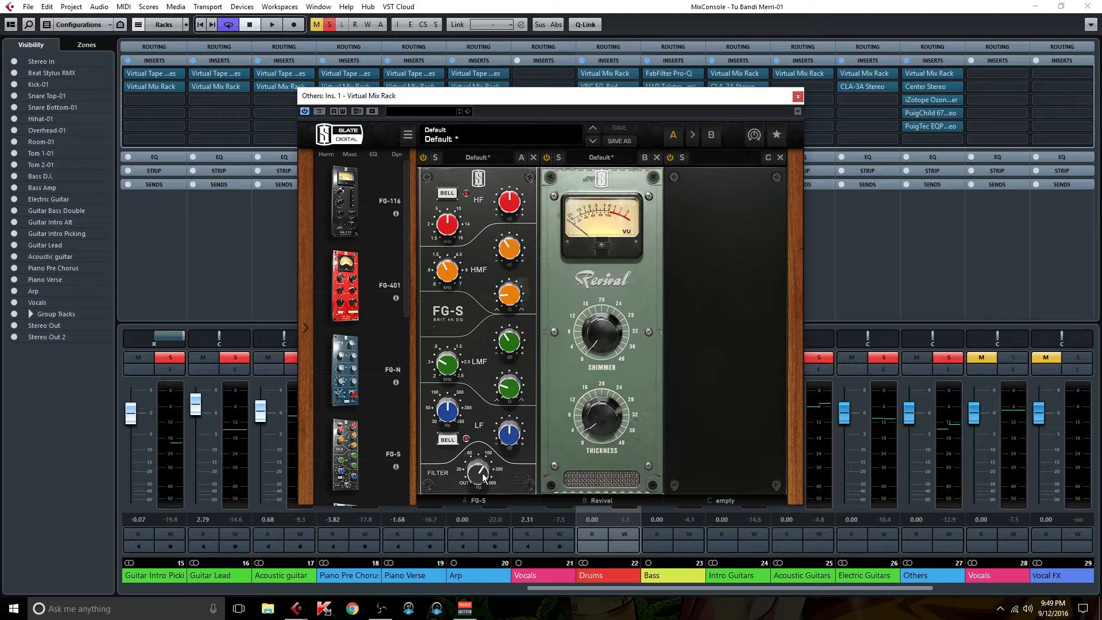
pyautogui.moveTo(447, 371)
pyautogui.moveTo(447, 275)
pyautogui.moveTo(613, 420)
pyautogui.click(798, 99)
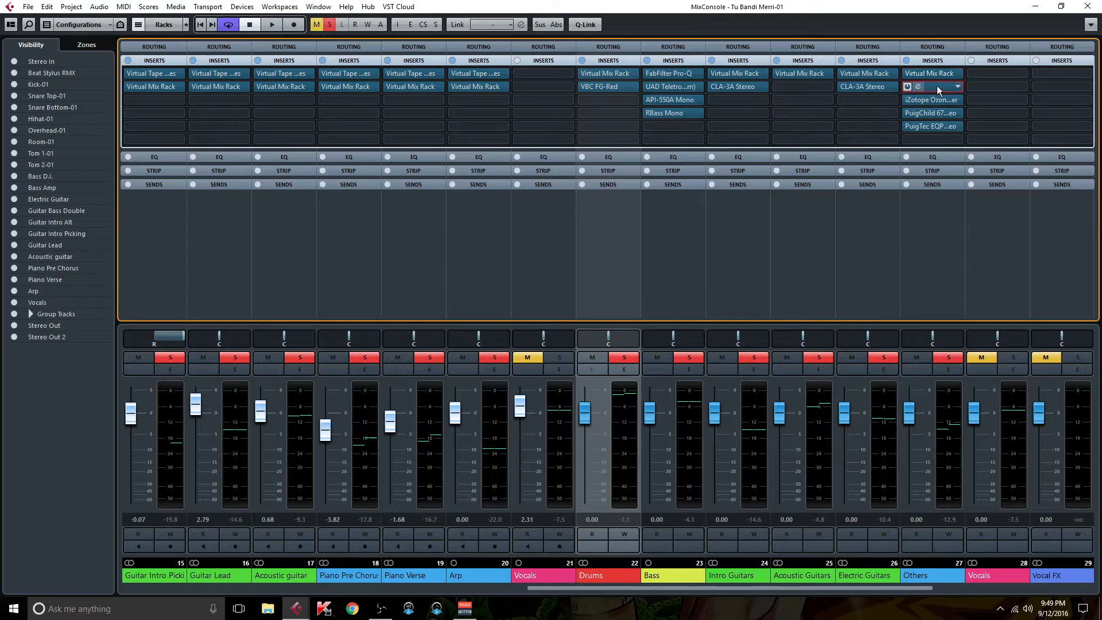
# - Review the Center Stereo plug-in's center, sides and low settings on the Others channel, and close it
pyautogui.click(937, 85)
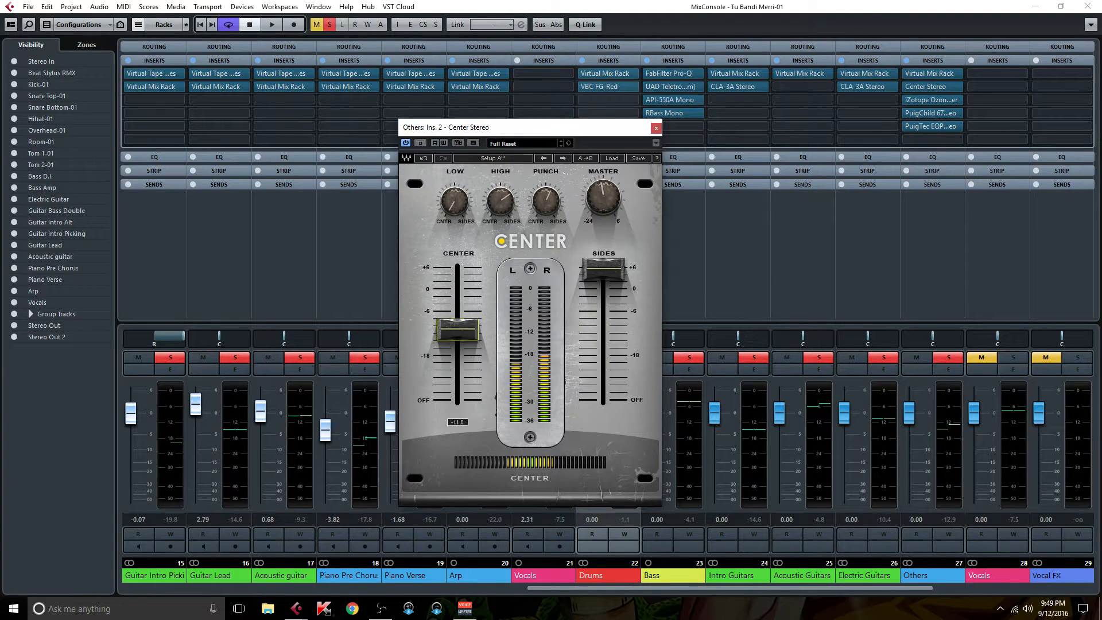
pyautogui.click(616, 270)
pyautogui.moveTo(449, 207)
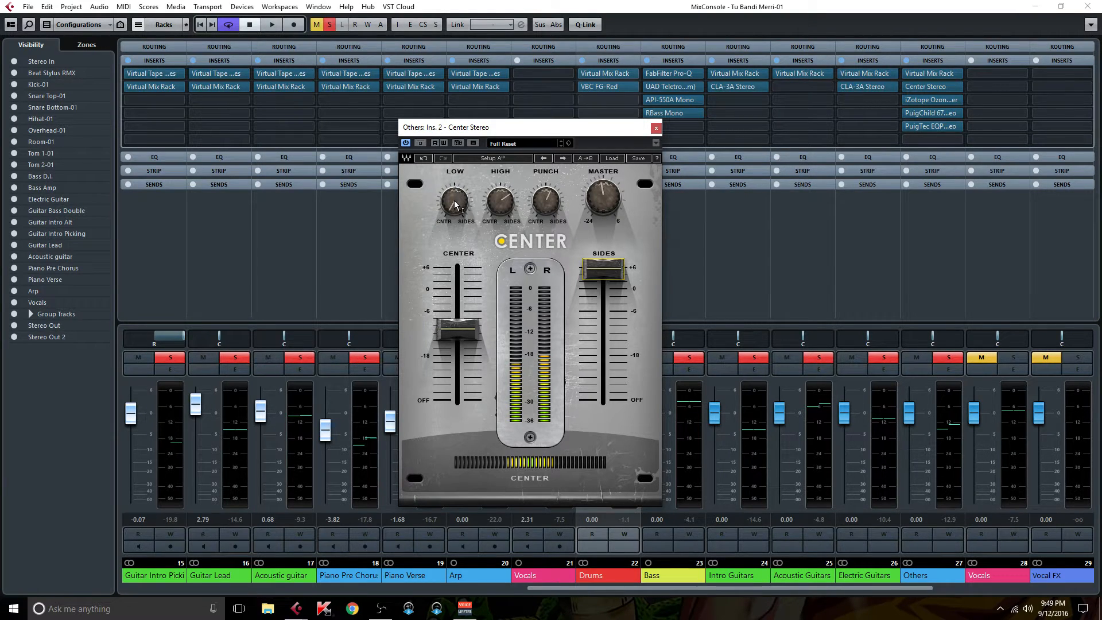
pyautogui.moveTo(455, 188); pyautogui.dragTo(464, 212)
pyautogui.click(655, 128)
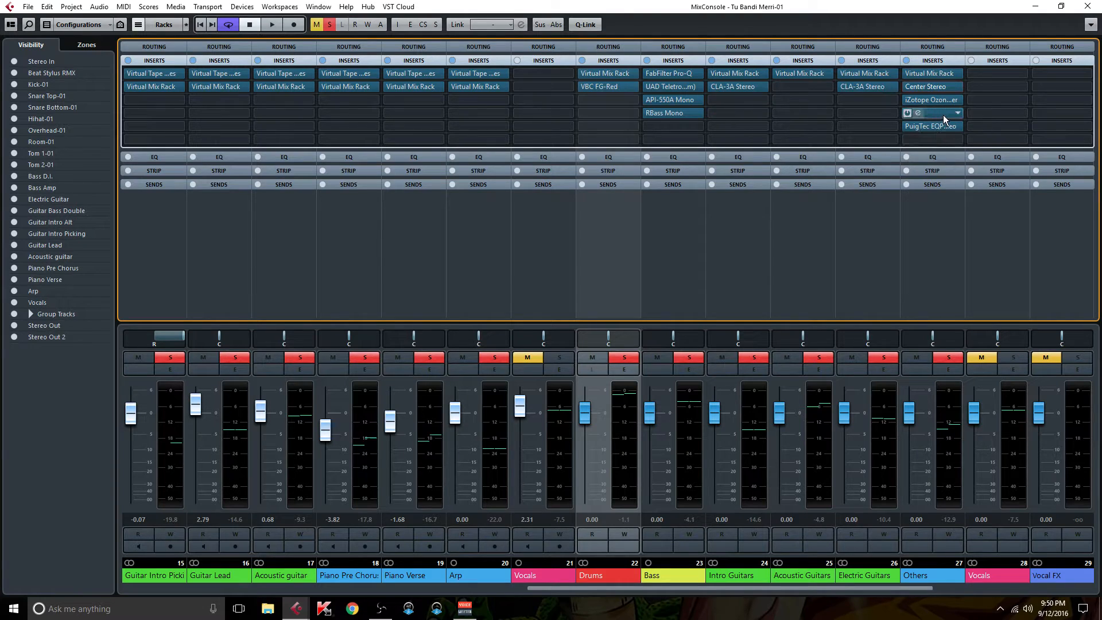
# - Review the four stereo-width bands in the Others channel's Ozone 7 Imager, and close it
pyautogui.click(936, 99)
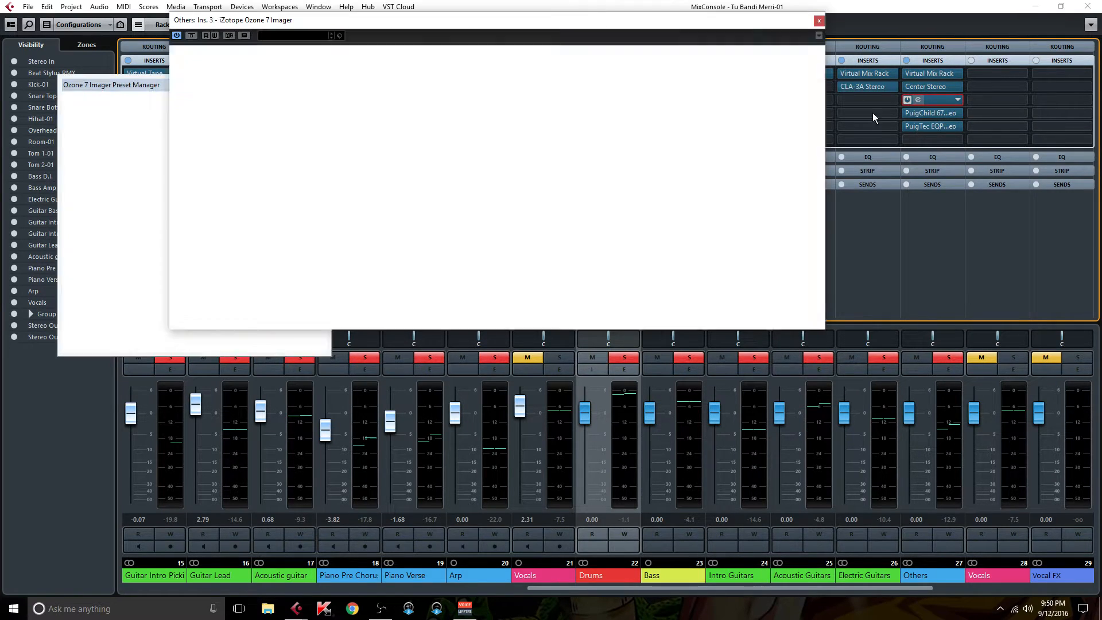
pyautogui.click(320, 85)
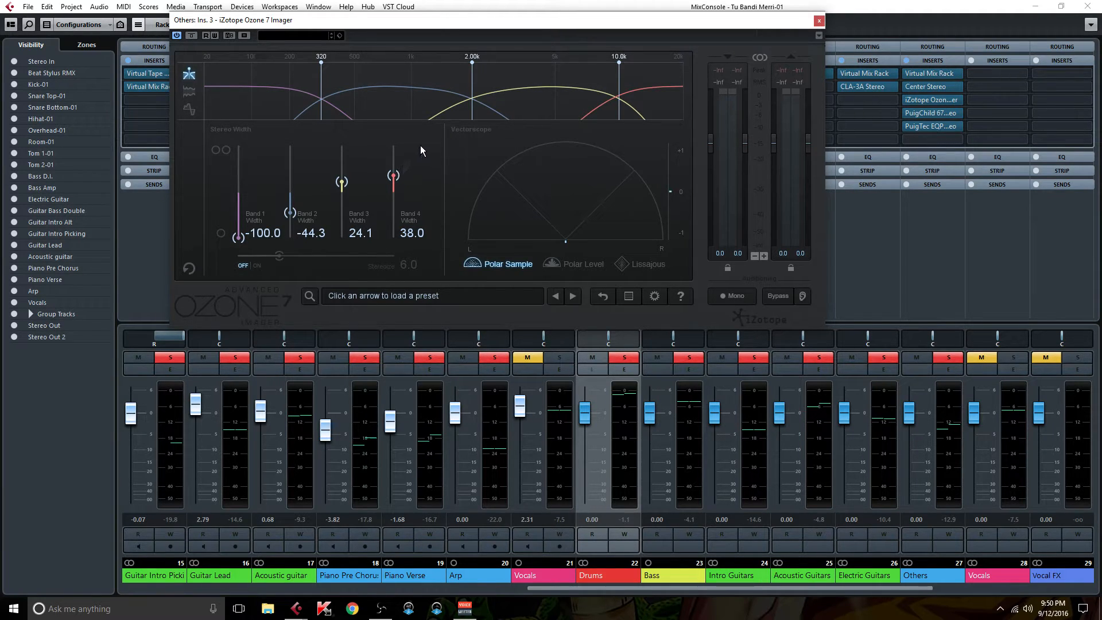
pyautogui.click(819, 22)
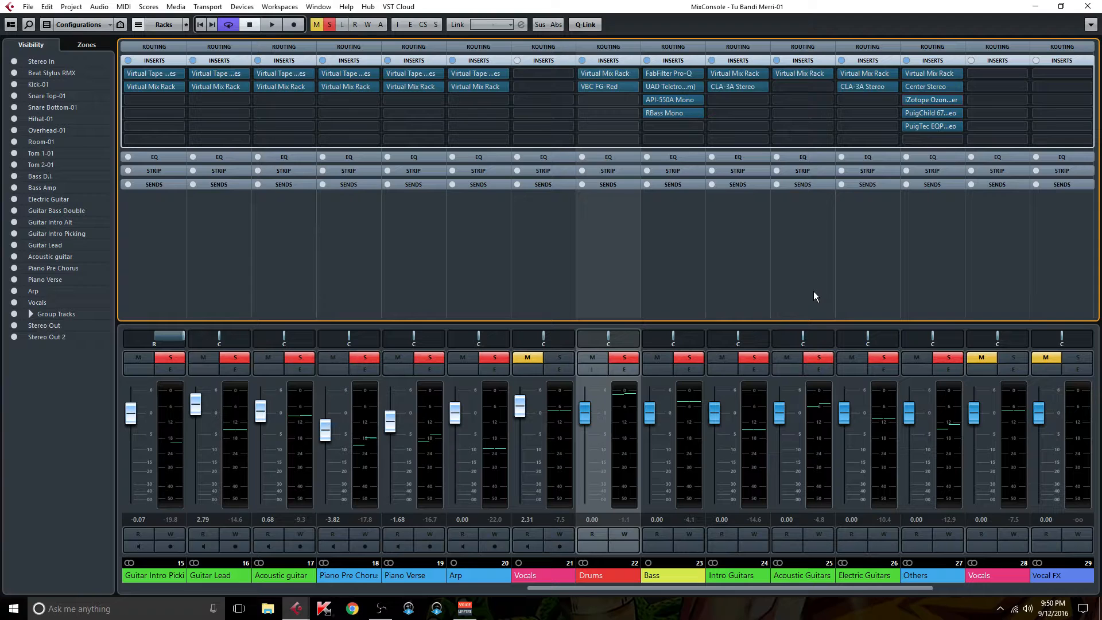
# - Review the PuigChild 670 compressor's meters and gain settings on the Others channel, and close it
pyautogui.doubleClick(939, 113)
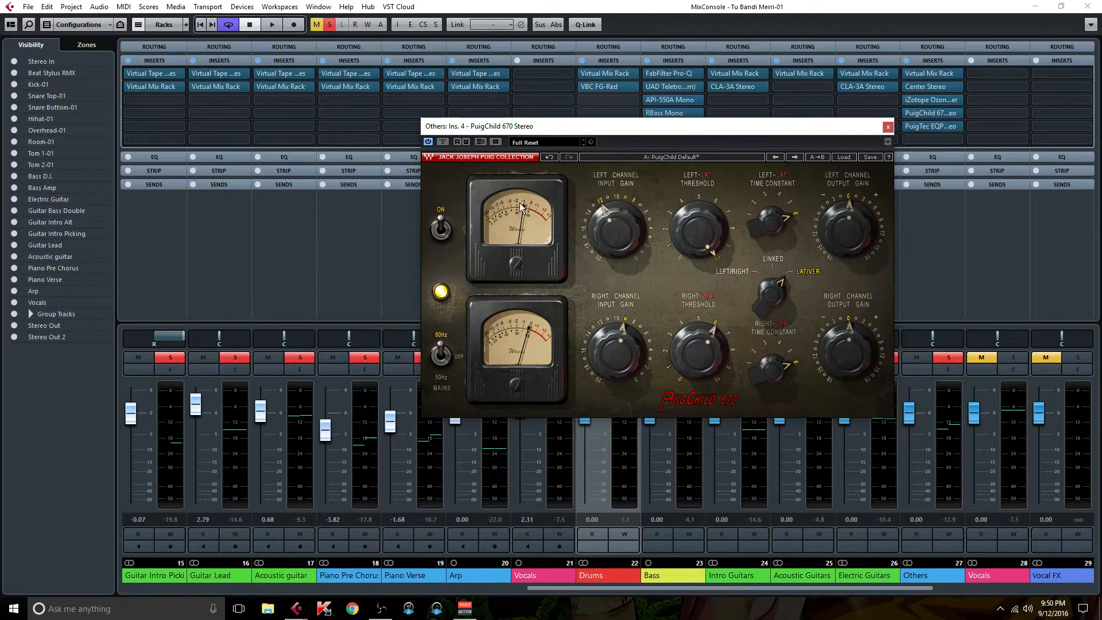
pyautogui.moveTo(622, 343)
pyautogui.click(887, 128)
# - Review the high boost and attenuation on the Others channel's PuigTec EQ, and close it
pyautogui.doubleClick(942, 126)
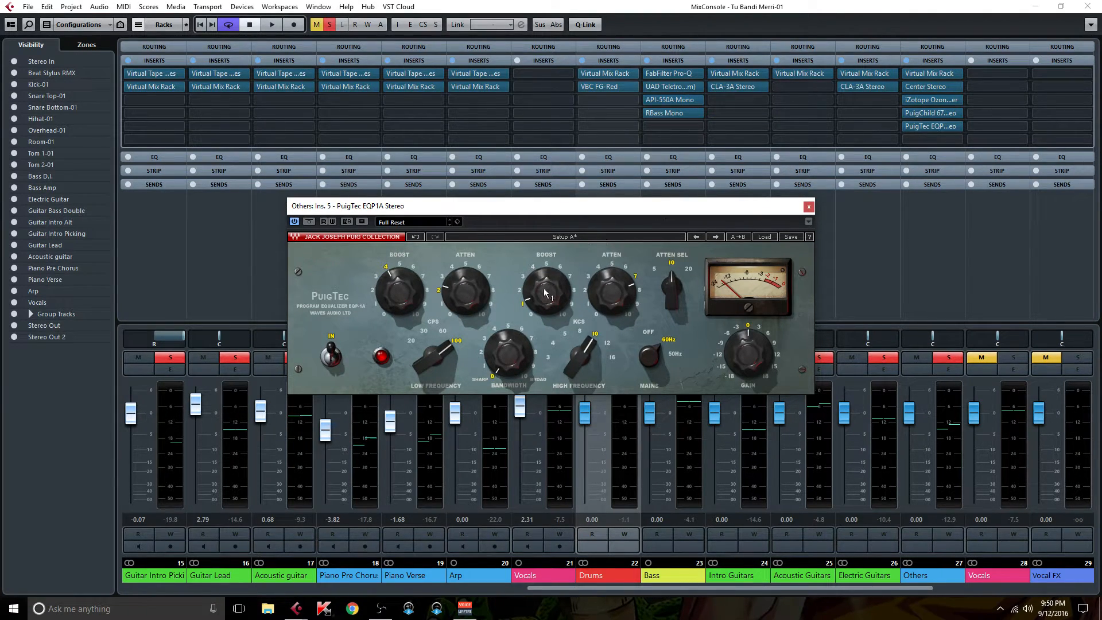
pyautogui.moveTo(613, 284)
pyautogui.moveTo(624, 302)
pyautogui.click(809, 206)
# - Solo the Vocals group along with the others, start playback, and lower the Piano Pre Chorus fader to -4.84
pyautogui.click(1019, 358)
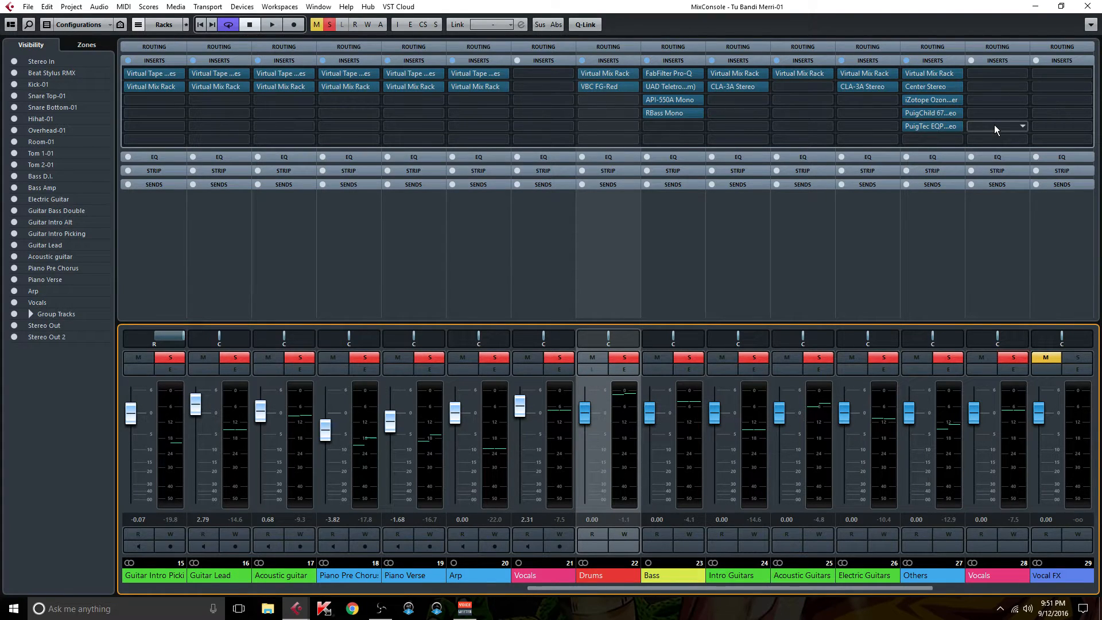
pyautogui.press('space')
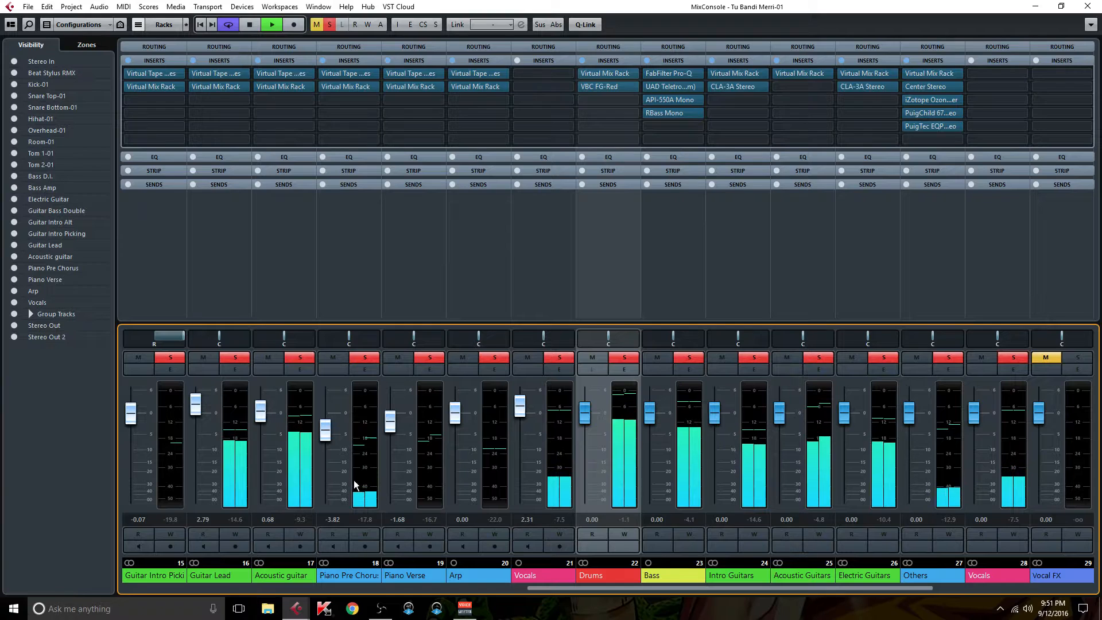
pyautogui.scroll(-2, 328, 428)
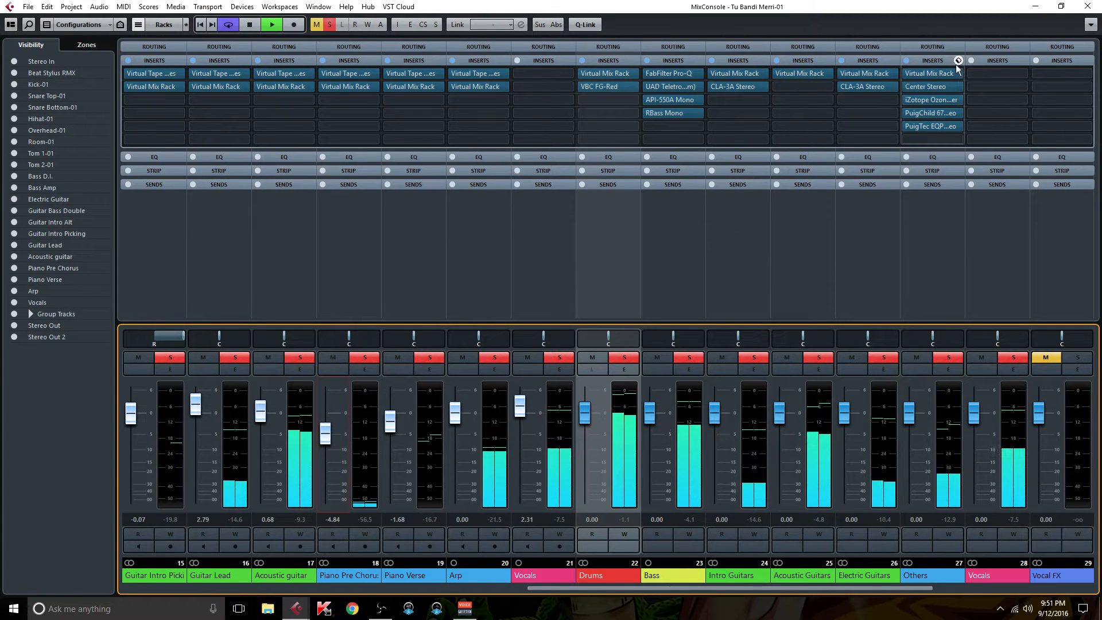
# - Insert Virtual Mix Rack in the first insert slot of the Vocals group channel
pyautogui.click(1014, 75)
pyautogui.write('vmr')
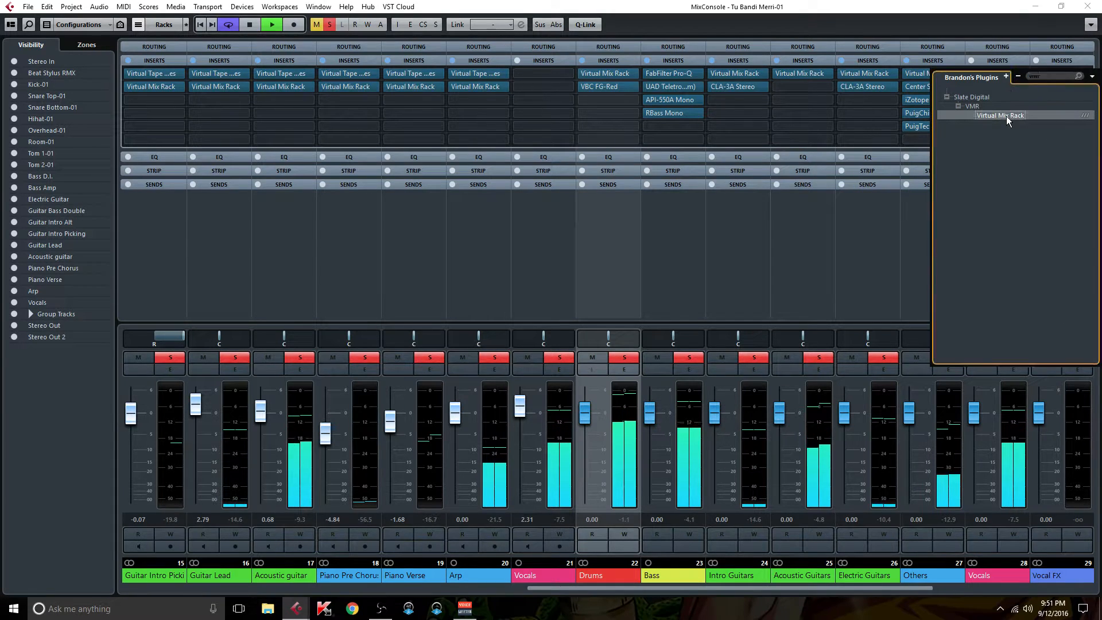
pyautogui.click(1007, 116)
# - Load the FG-S EQ into slot A of the Vocals rack and set its filter to 100 Hz
pyautogui.scroll(-2, 345, 345)
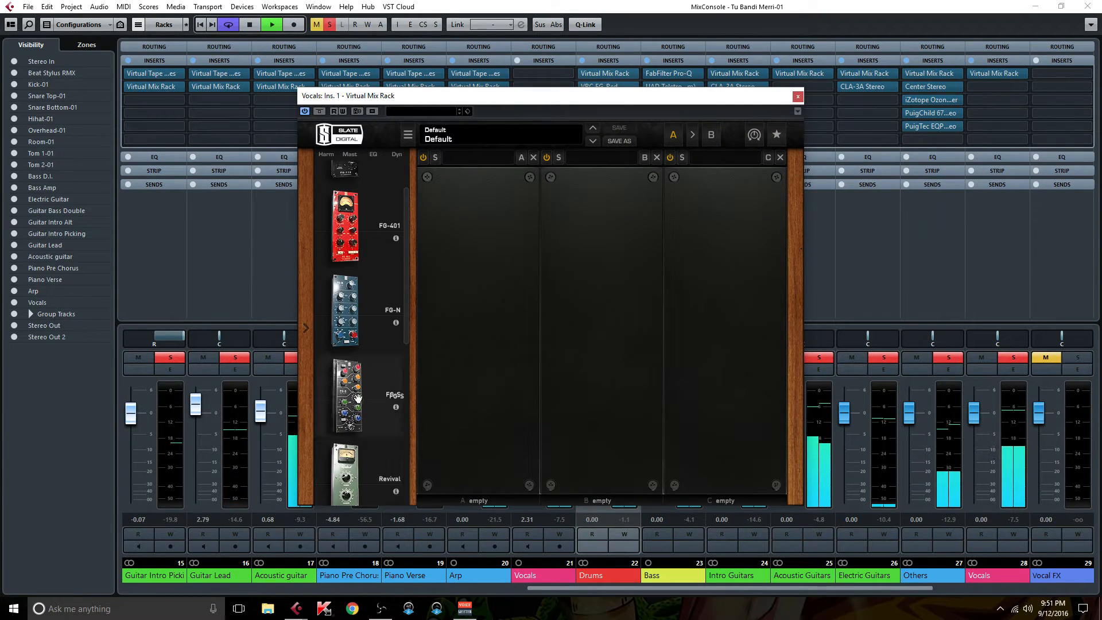
pyautogui.moveTo(346, 395); pyautogui.dragTo(466, 404)
pyautogui.click(490, 452)
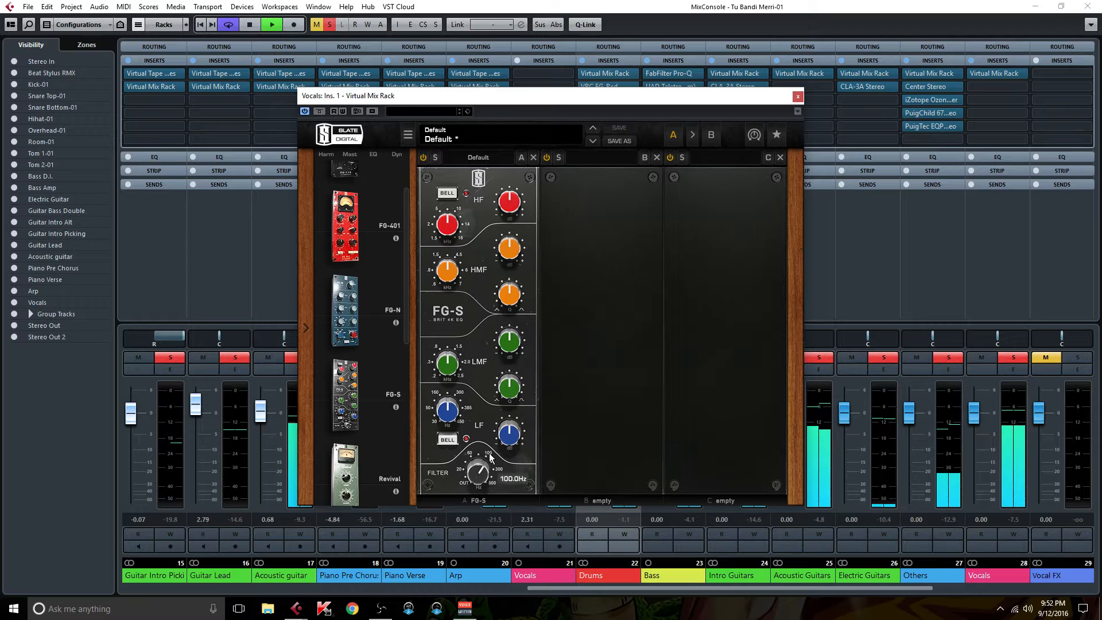
# - On the Vocals FG-S, lower the LMF band's frequency and Q and cut its gain to about -3.11 dB
pyautogui.moveTo(451, 366); pyautogui.dragTo(439, 371)
pyautogui.moveTo(510, 381); pyautogui.dragTo(493, 399)
pyautogui.moveTo(511, 342); pyautogui.dragTo(516, 288)
pyautogui.moveTo(508, 341); pyautogui.dragTo(503, 409)
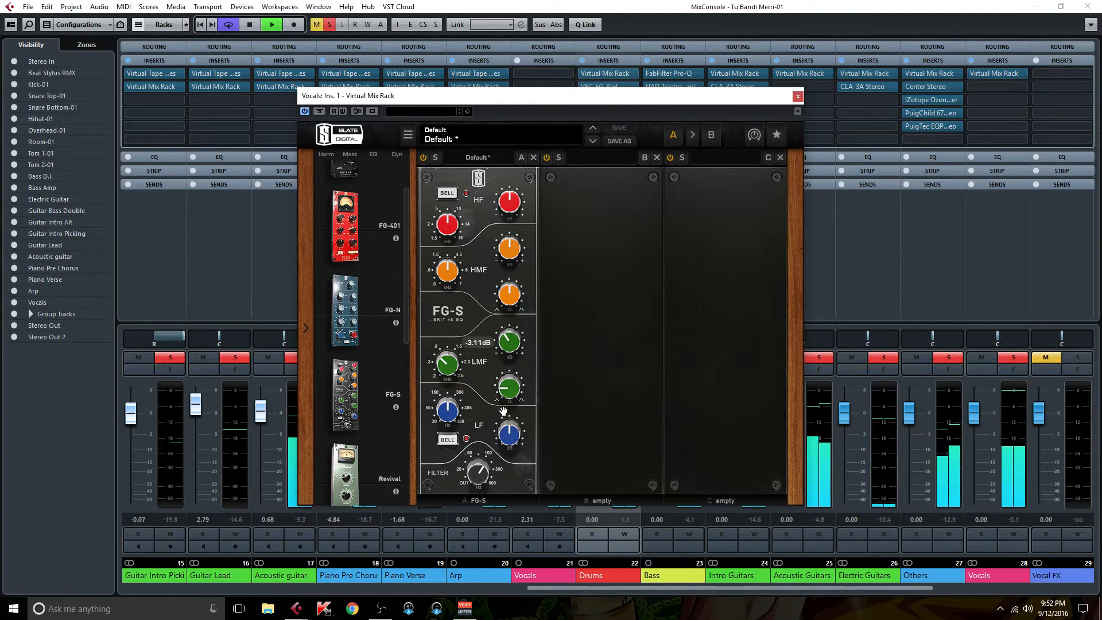
# - Cut the HMF gain on the Vocals FG-S to about -1.87 dB and close the rack
pyautogui.moveTo(509, 251)
pyautogui.mouseDown()
pyautogui.moveTo(539, 182)
pyautogui.moveTo(501, 246)
pyautogui.mouseUp()
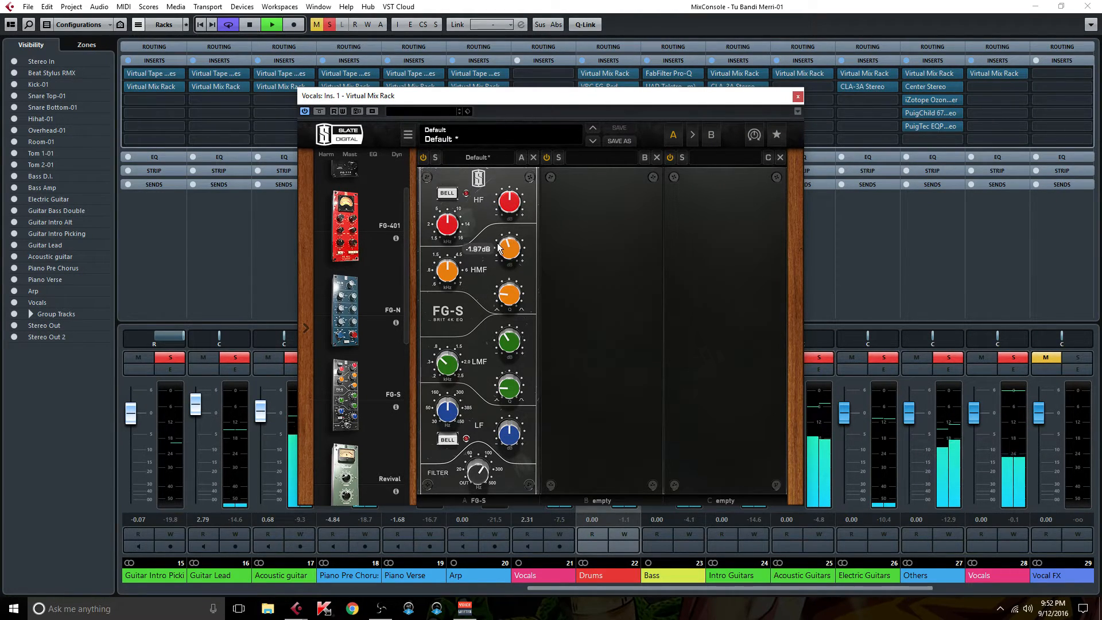
pyautogui.click(798, 96)
# - Insert the VBC FG-MU compressor in the second insert slot of the Vocals group channel
pyautogui.click(1024, 85)
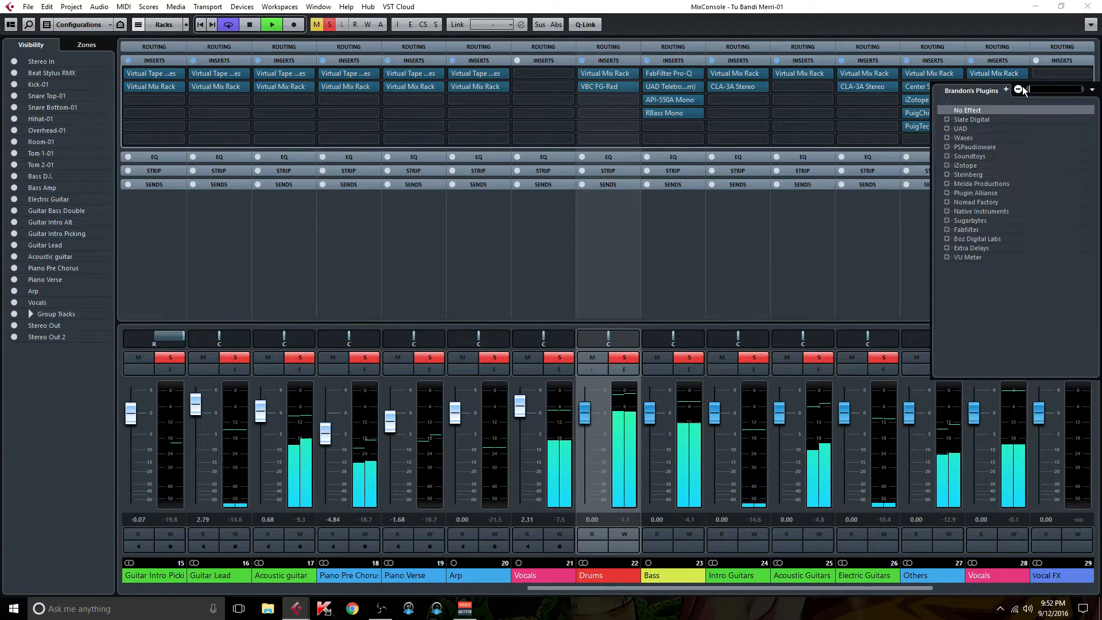
pyautogui.write('fg')
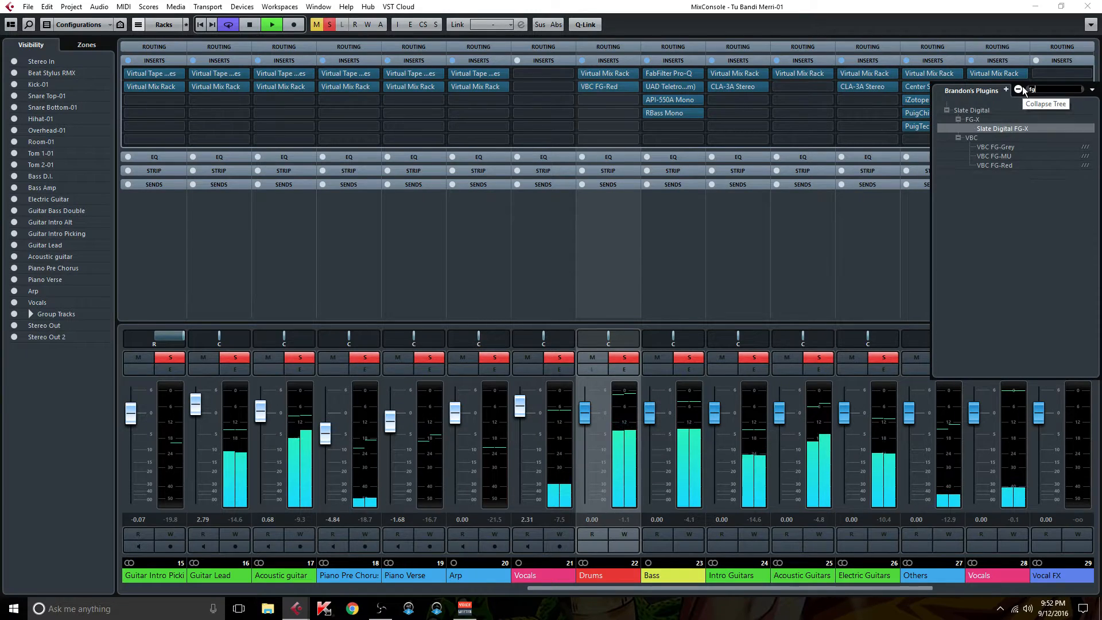
pyautogui.click(1008, 155)
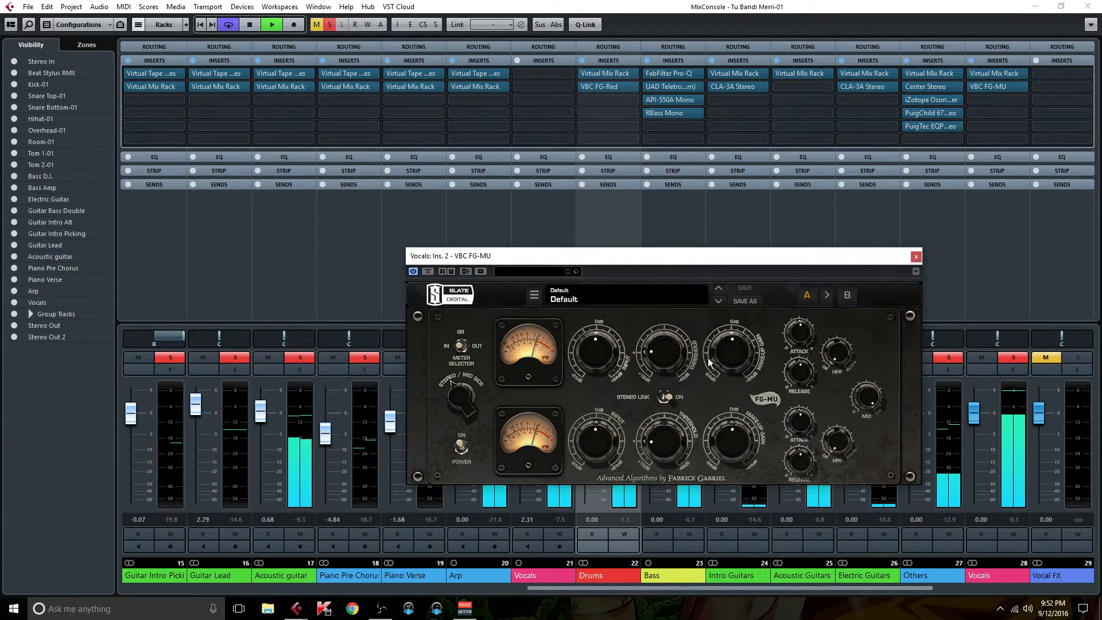
# - On the Vocals FG-MU, set the HPF to 200 Hz and adjust the attack, release, threshold and input, closing the plug-in when done
pyautogui.moveTo(797, 337); pyautogui.dragTo(825, 265)
pyautogui.moveTo(804, 369); pyautogui.dragTo(793, 441)
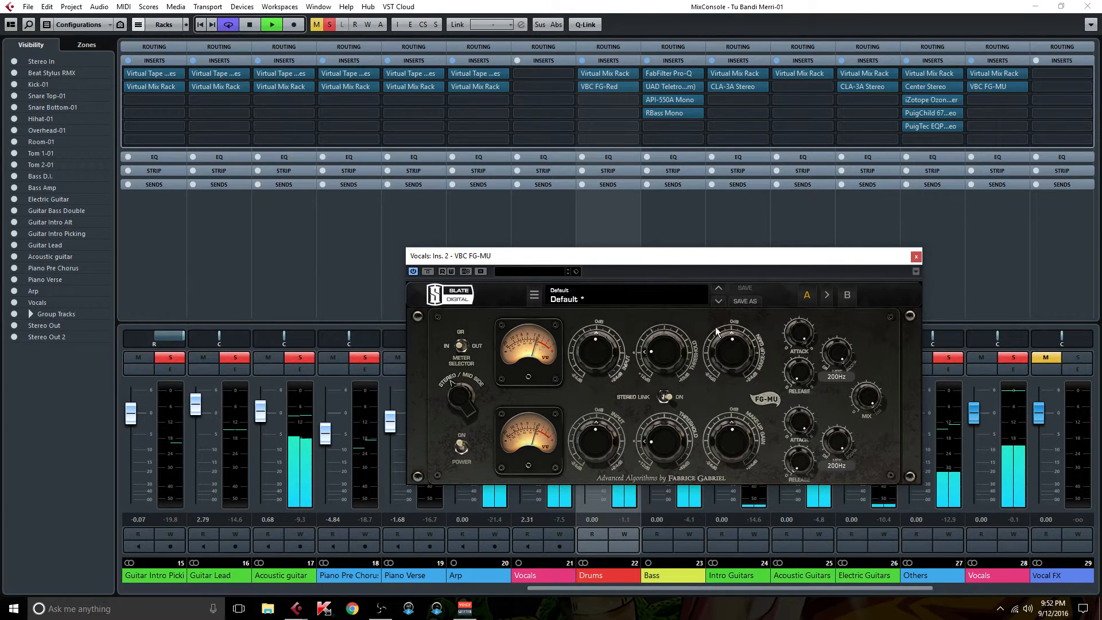
pyautogui.moveTo(651, 359); pyautogui.dragTo(663, 329)
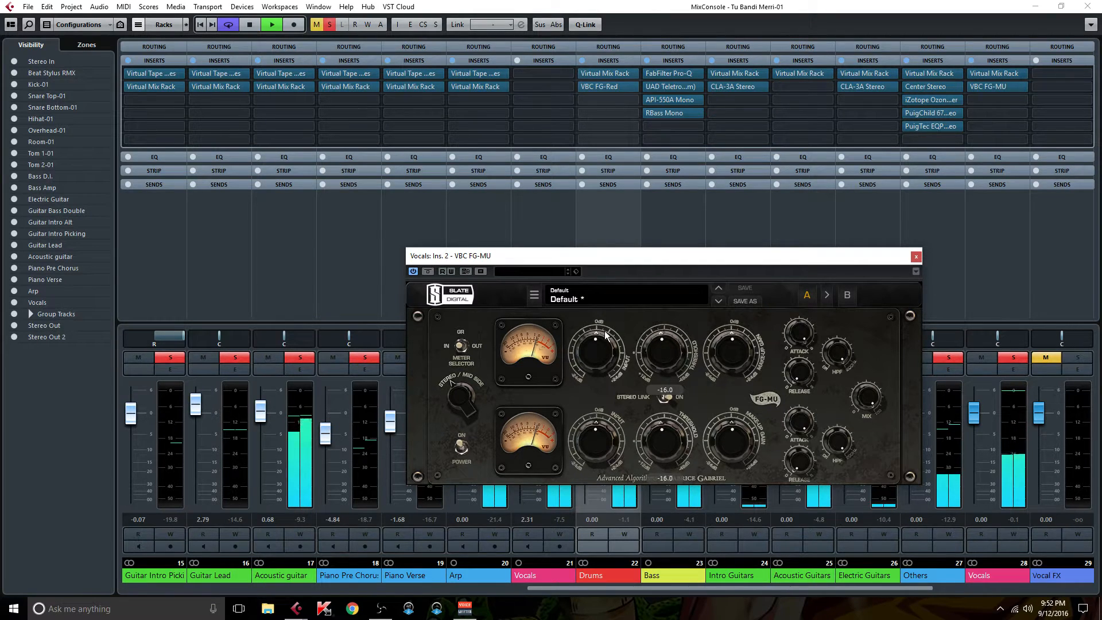
pyautogui.moveTo(594, 339); pyautogui.dragTo(655, 333)
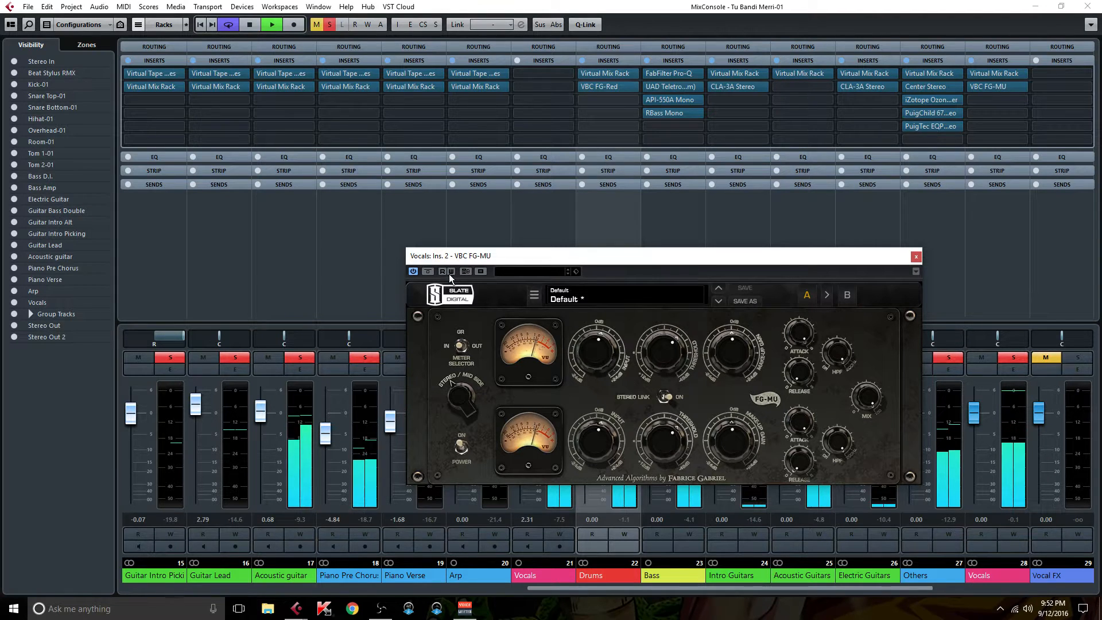
pyautogui.click(917, 256)
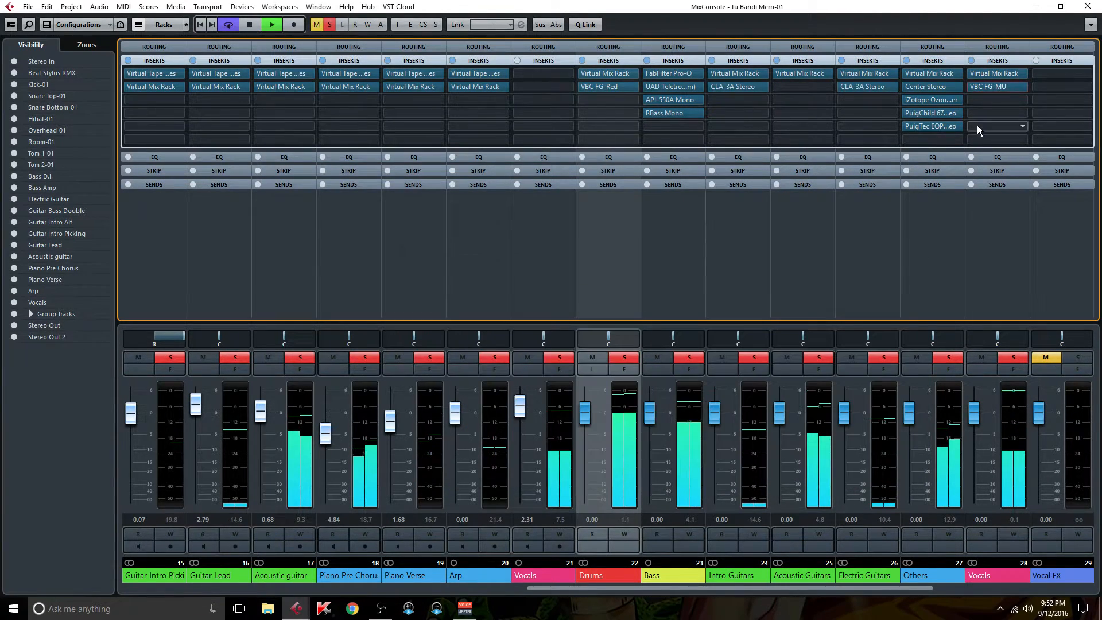
# - Compare the Vocals group with its inserts bypassed and active, and lower the Piano Pre Chorus fader to -5.03
pyautogui.click(971, 61)
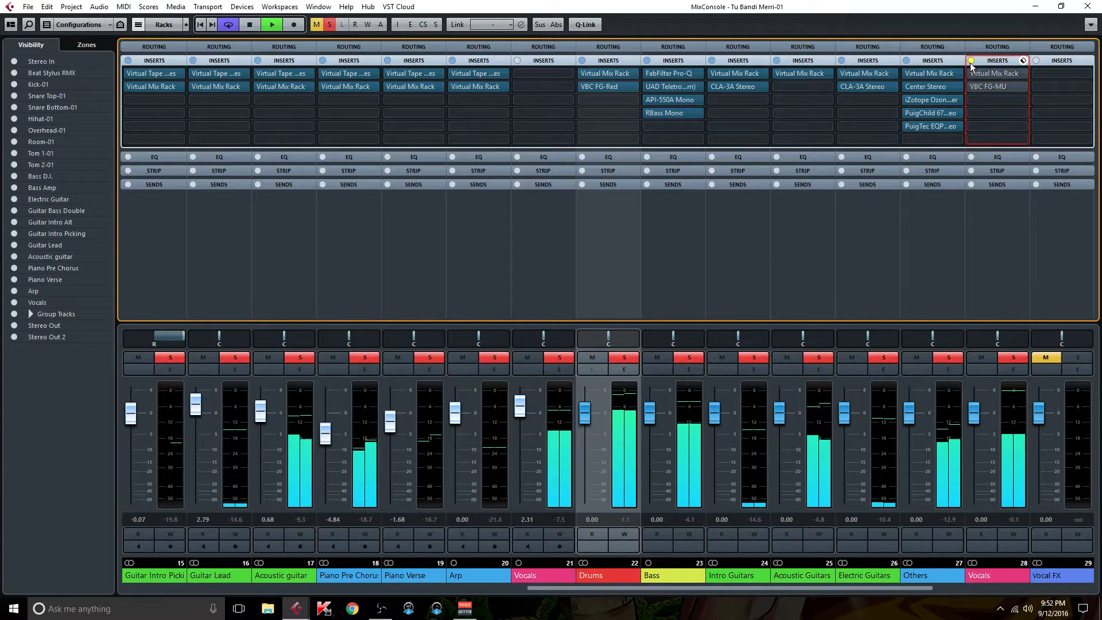
pyautogui.click(970, 61)
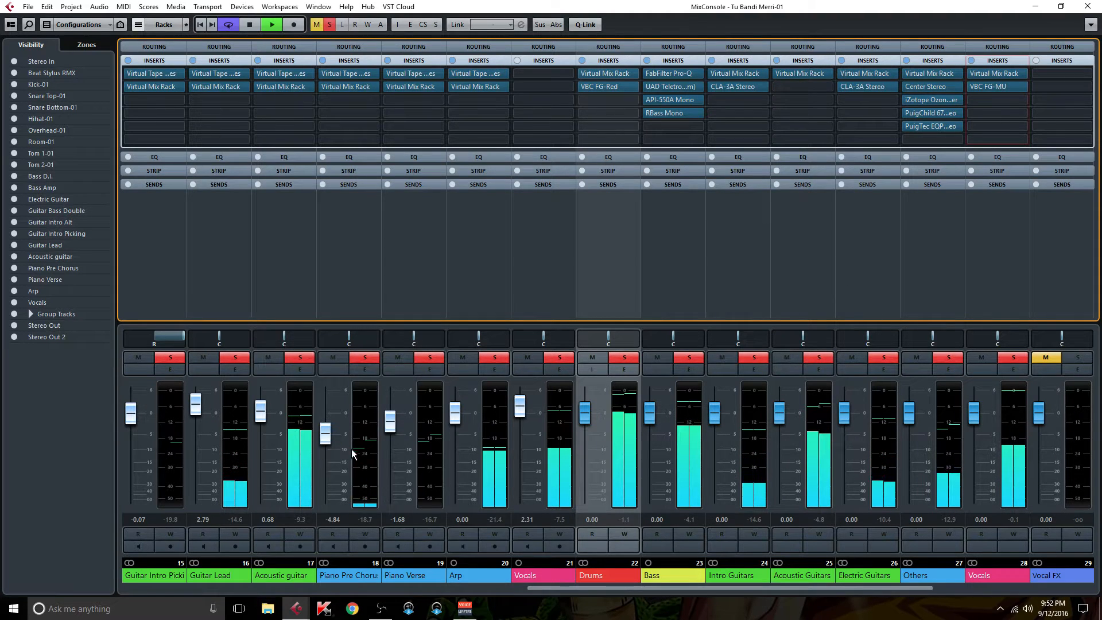
pyautogui.moveTo(325, 434); pyautogui.dragTo(326, 437)
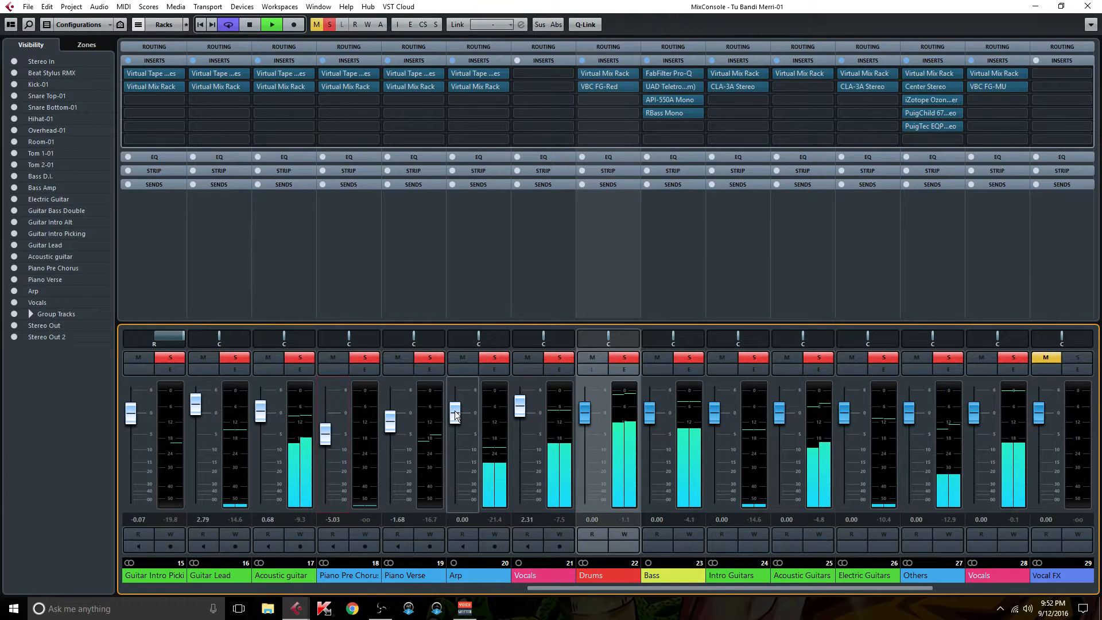
# - Compare the Others group with its inserts bypassed and active during playback
pyautogui.click(907, 60)
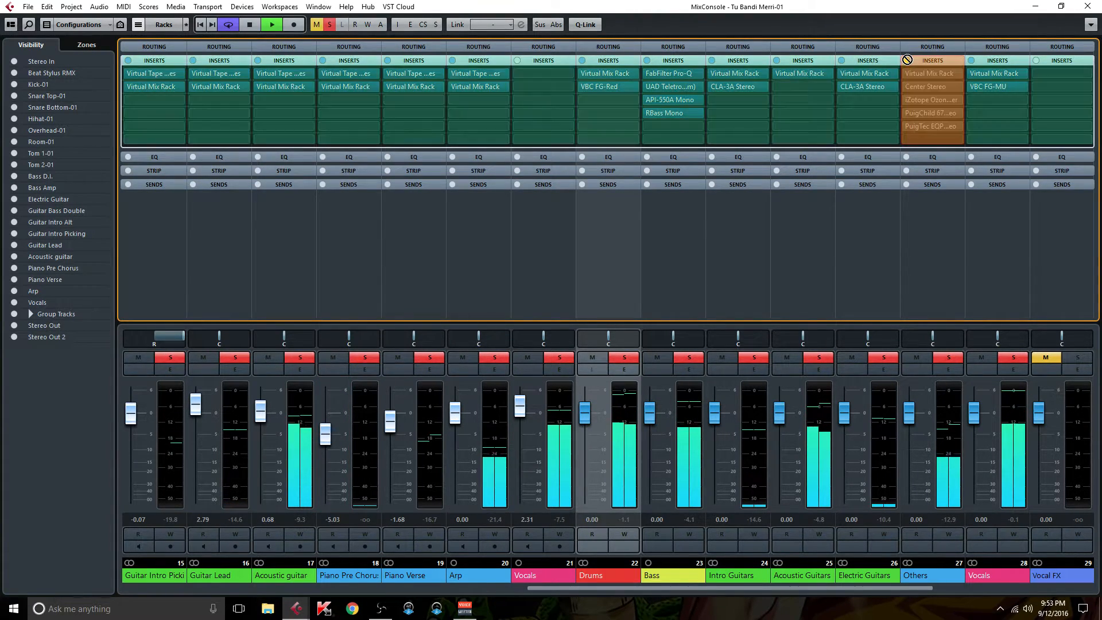
pyautogui.click(907, 60)
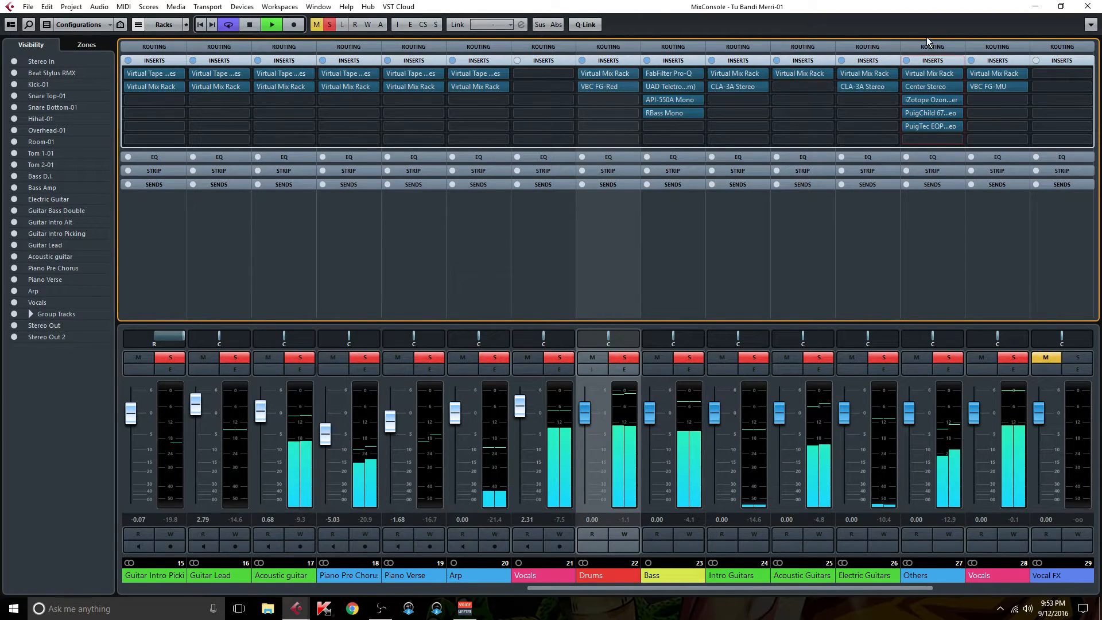
pyautogui.click(907, 60)
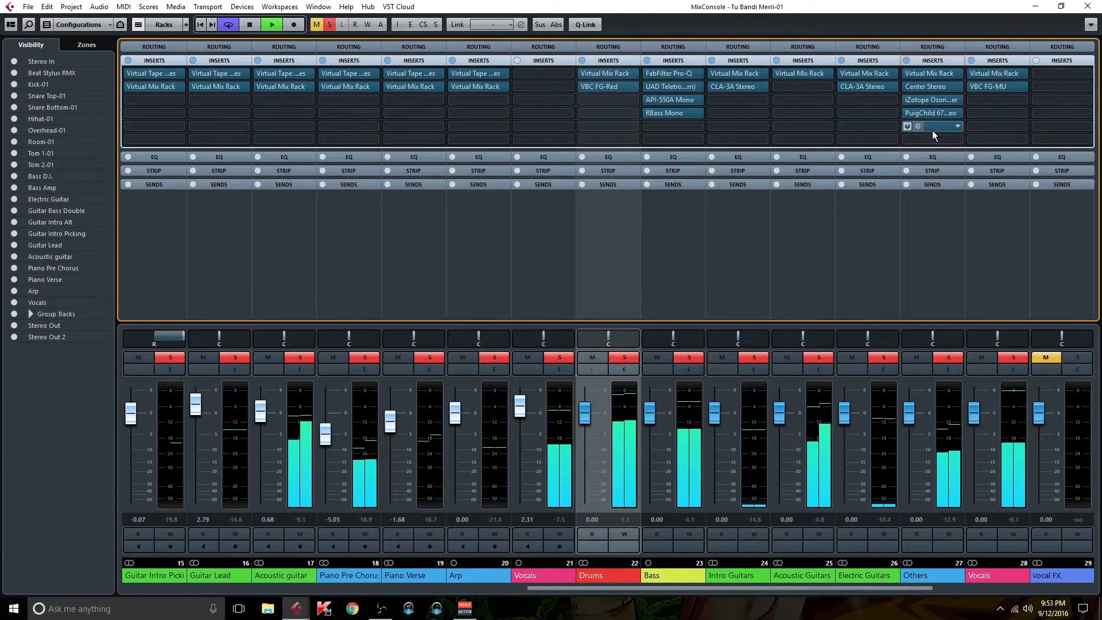
# - Raise the Arp channel fader to 2.15 and stop playback
pyautogui.click(457, 418)
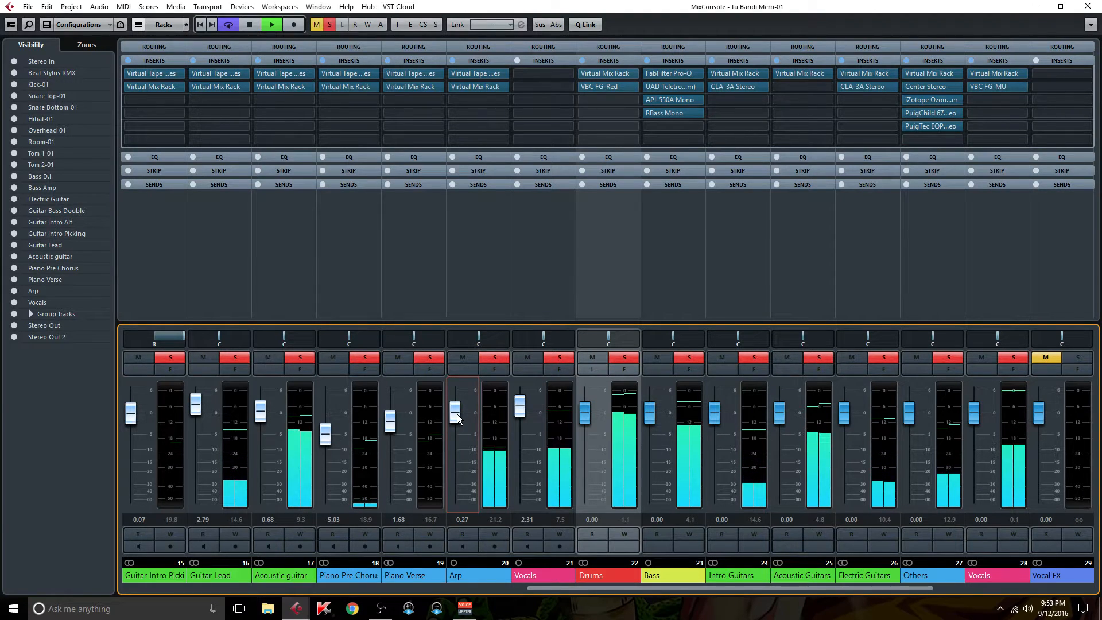
pyautogui.moveTo(457, 418); pyautogui.dragTo(459, 411)
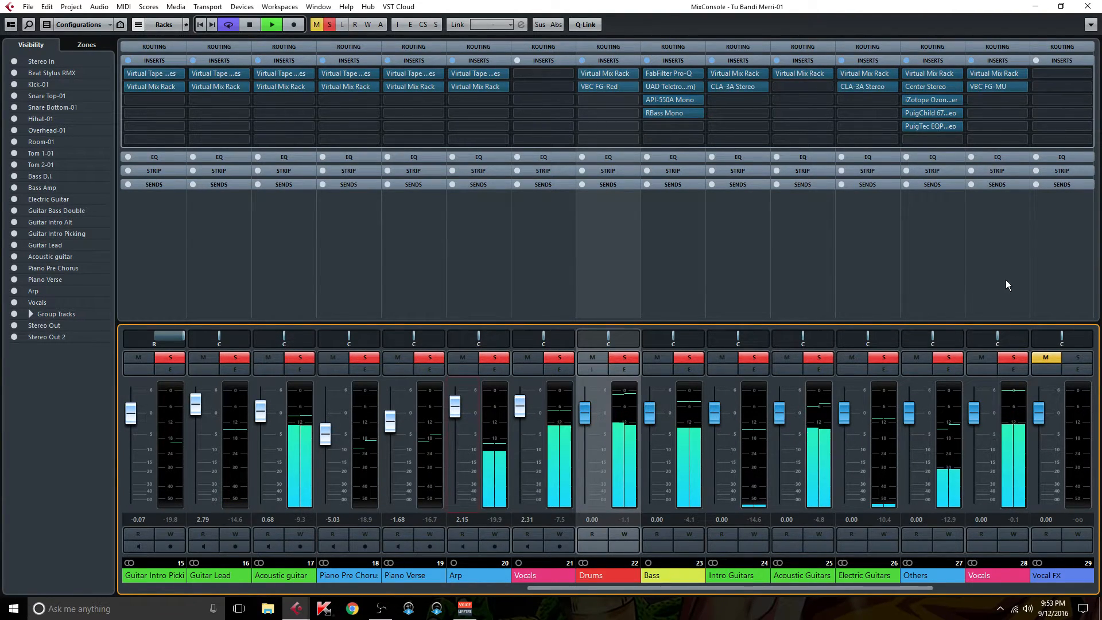
pyautogui.press('space')
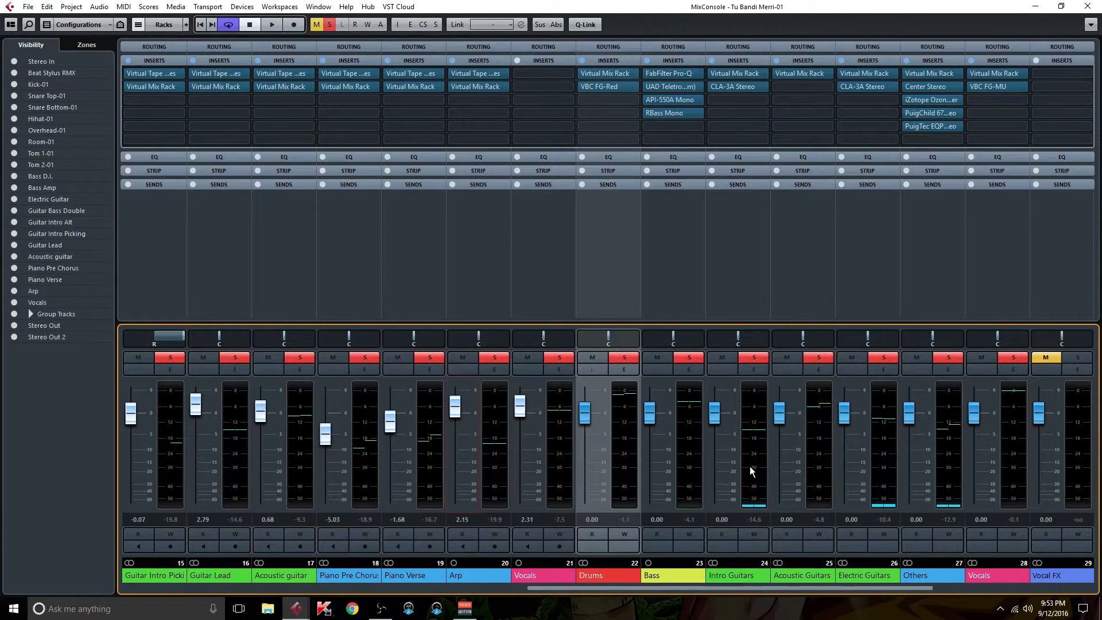
# - Inspect the Virtual Tape Machines on Piano Verse and the Virtual Mix Rack on Arp, closing each plug-in
pyautogui.moveTo(707, 587); pyautogui.dragTo(624, 597)
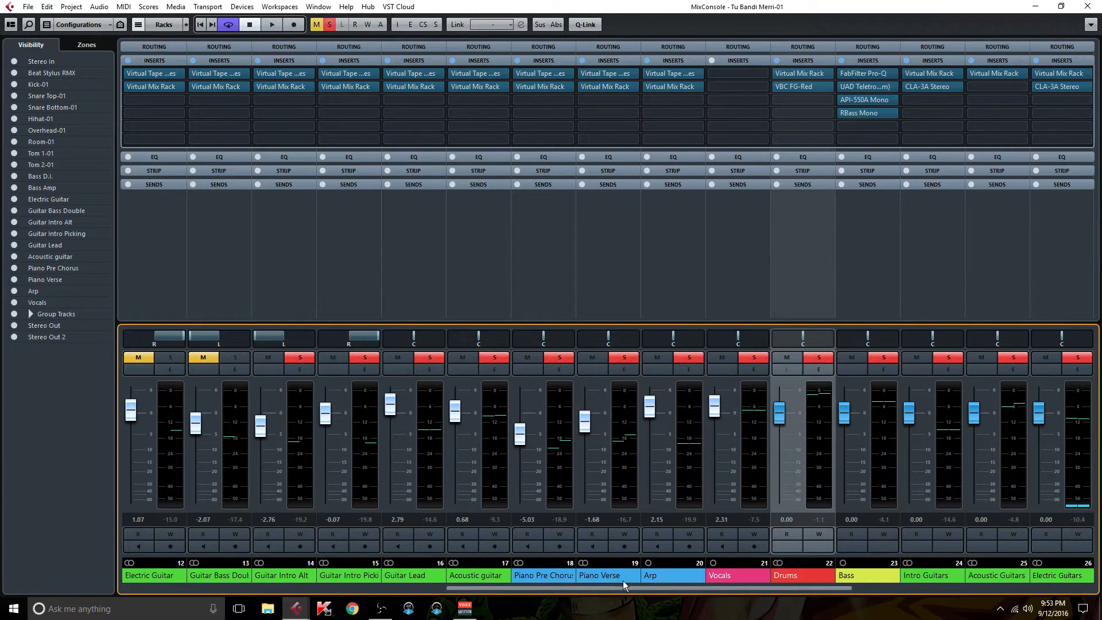
pyautogui.click(620, 73)
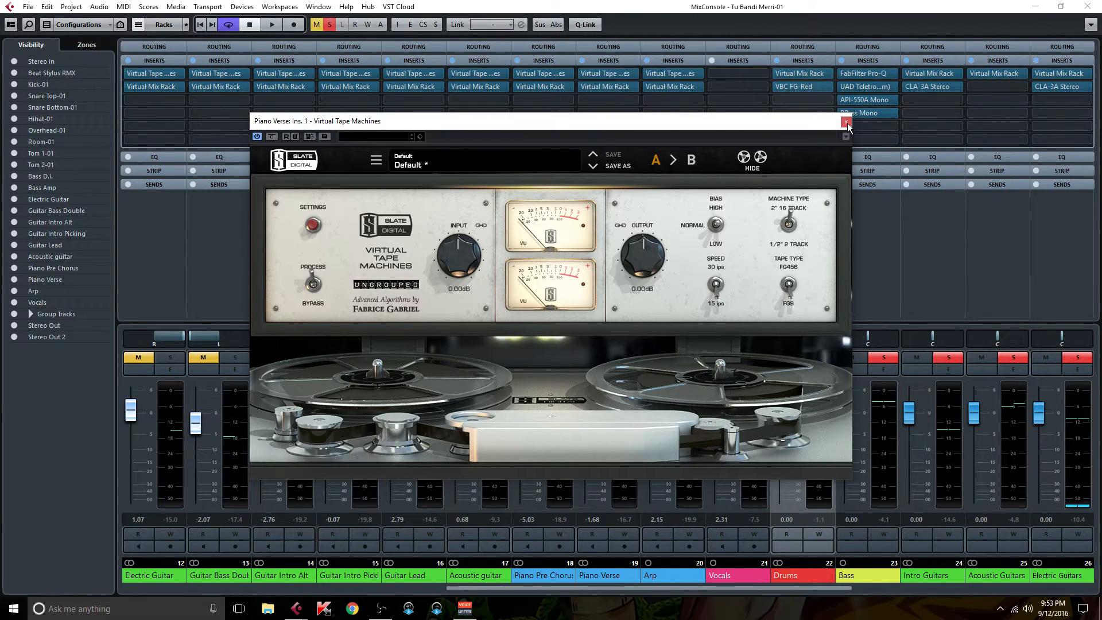
pyautogui.click(846, 123)
pyautogui.click(667, 85)
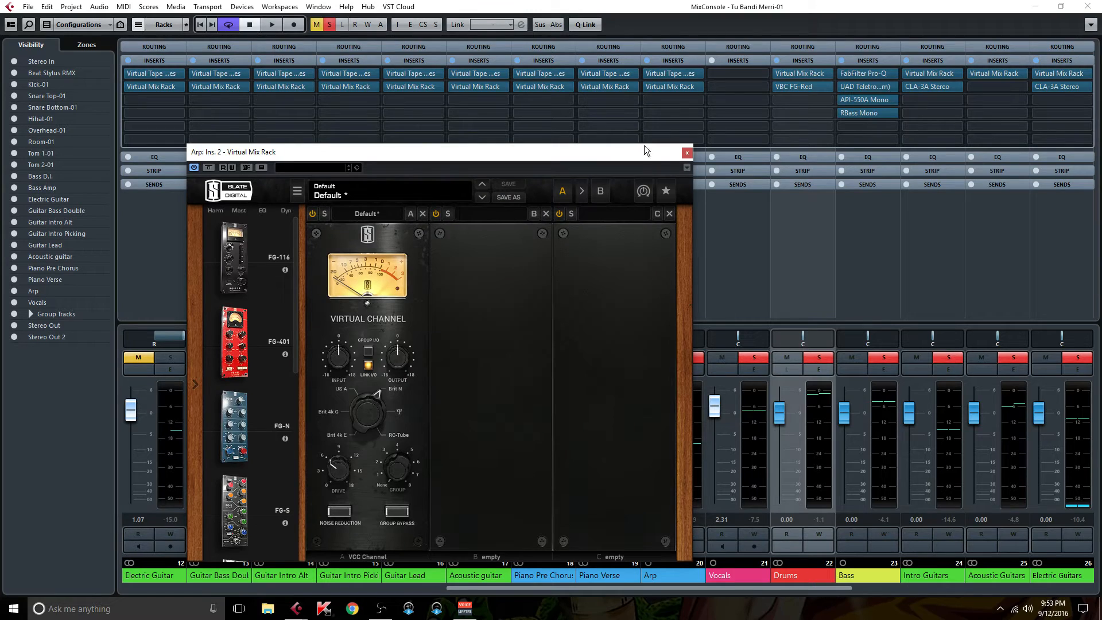
pyautogui.click(686, 154)
# - In the project window, place the cursor at the start of bar 30 and start playback
pyautogui.moveTo(687, 587); pyautogui.dragTo(908, 600)
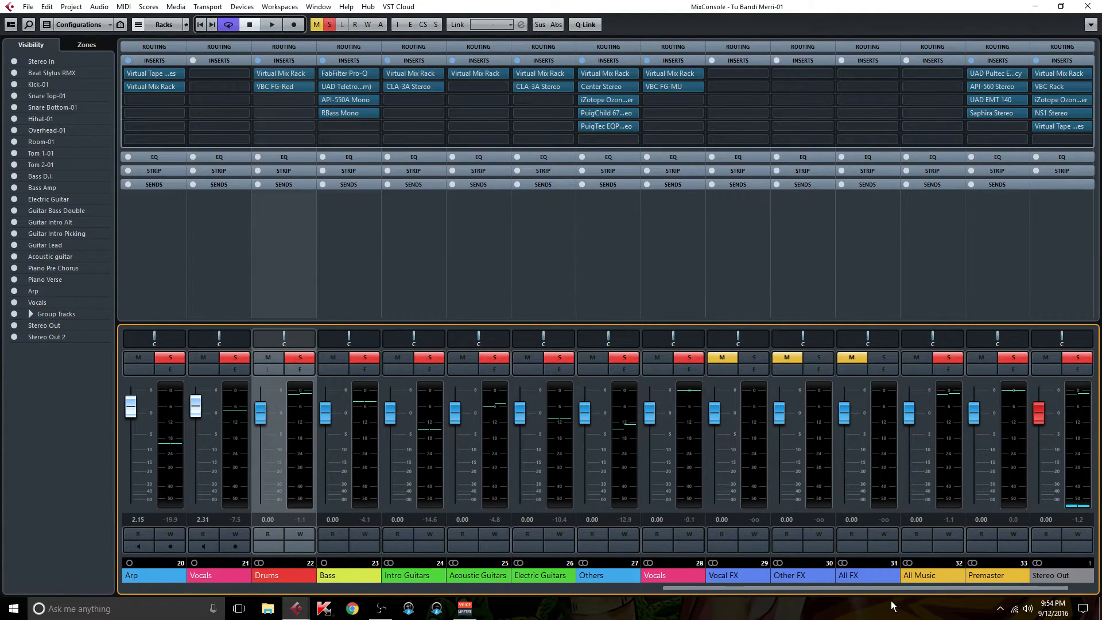
pyautogui.moveTo(893, 602); pyautogui.dragTo(889, 602)
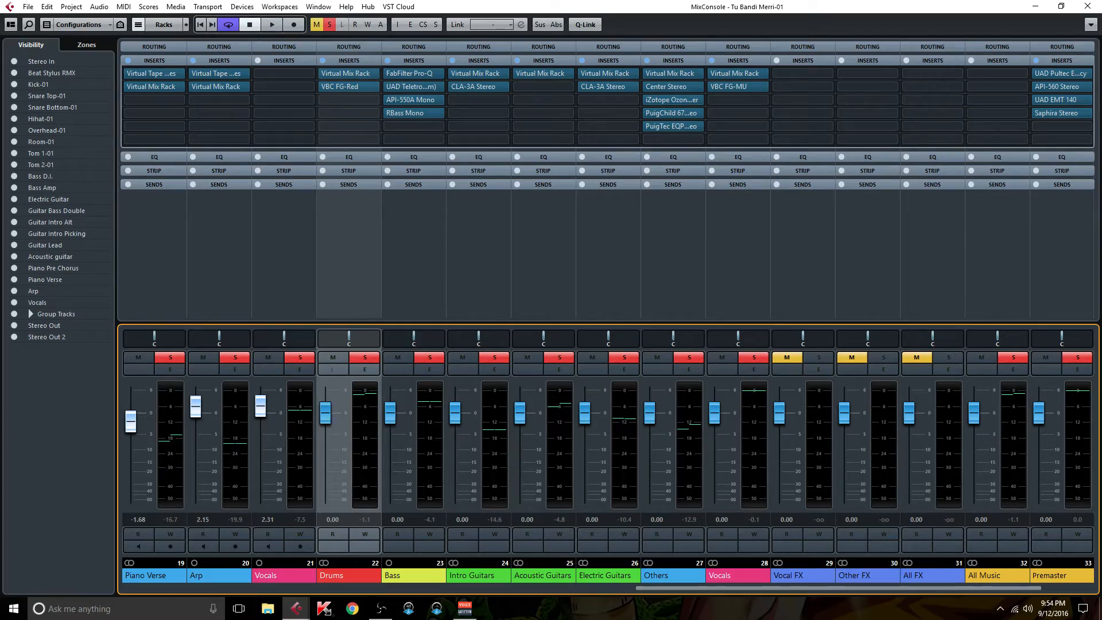
pyautogui.press('F3')
pyautogui.moveTo(433, 591); pyautogui.dragTo(418, 597)
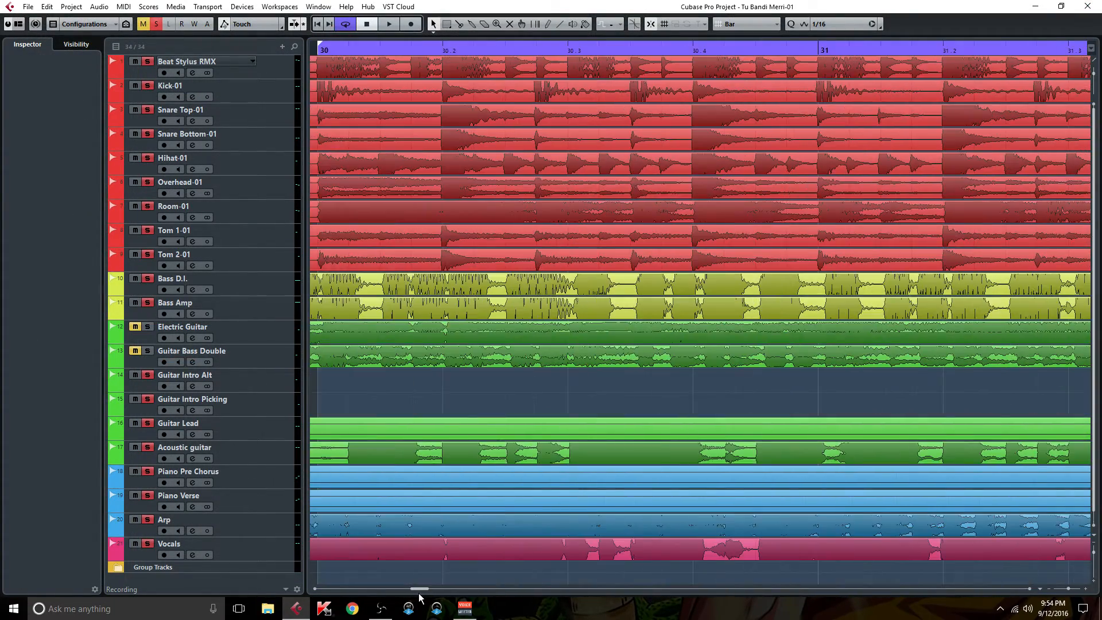
pyautogui.click(584, 50)
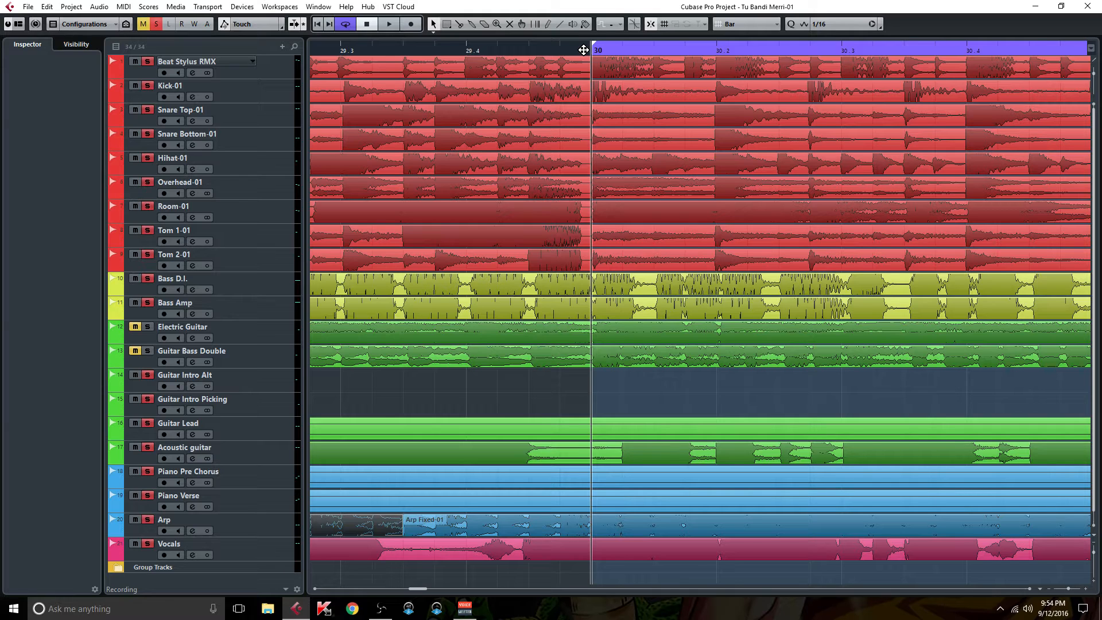
pyautogui.press('space')
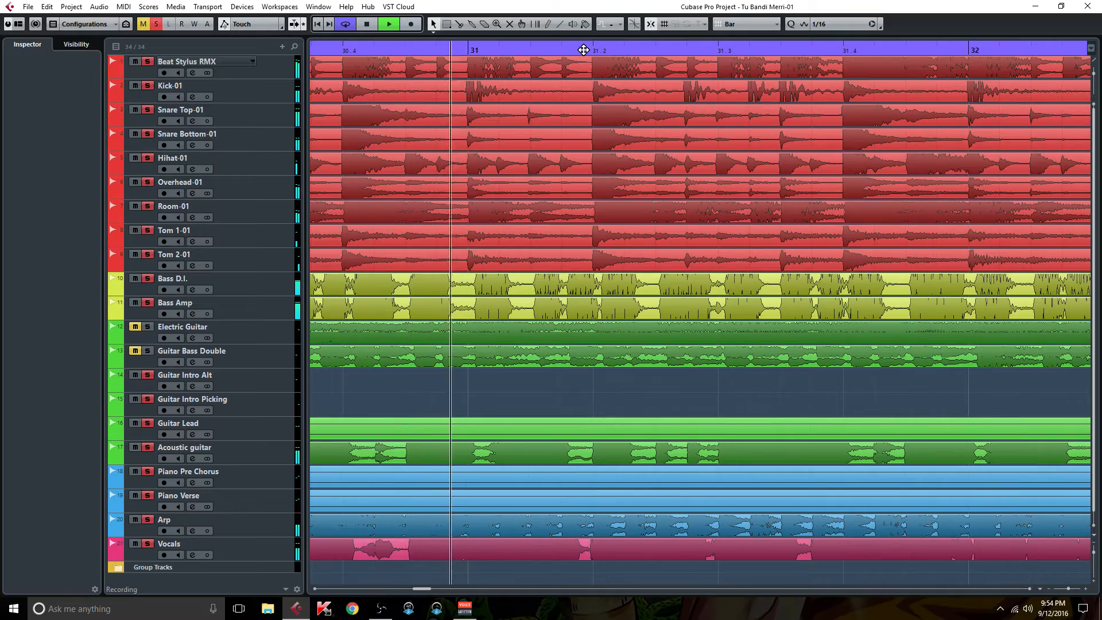
# - Return to the mixer and compare the full mix with all channels' inserts bypassed and active
pyautogui.press('F3')
pyautogui.hotkey('ctrl', 'b')
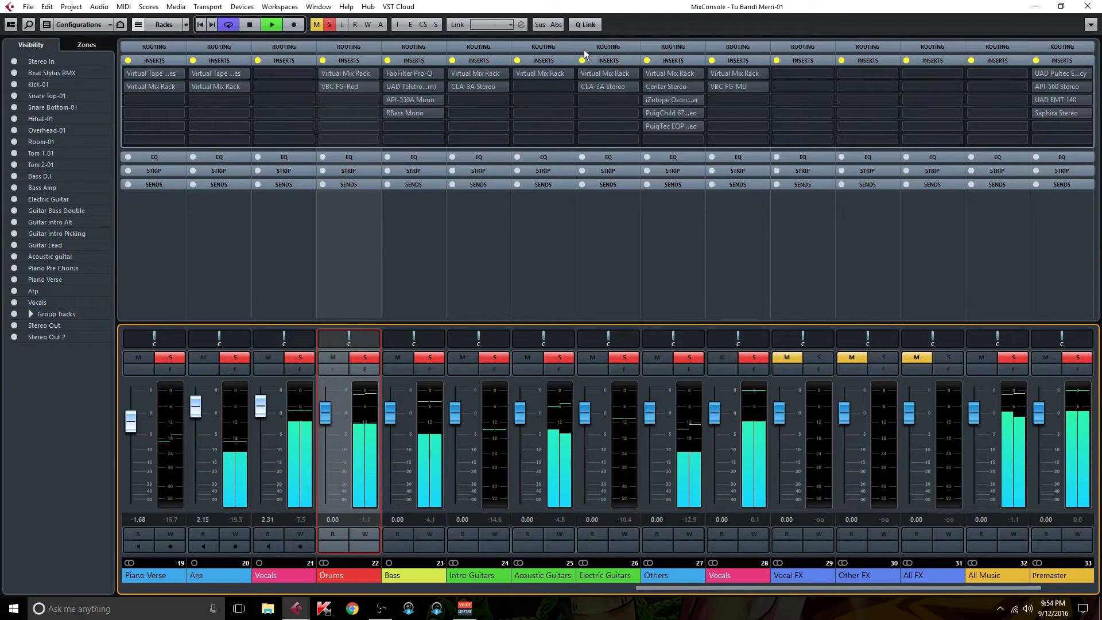
pyautogui.hotkey('ctrl', 'b')
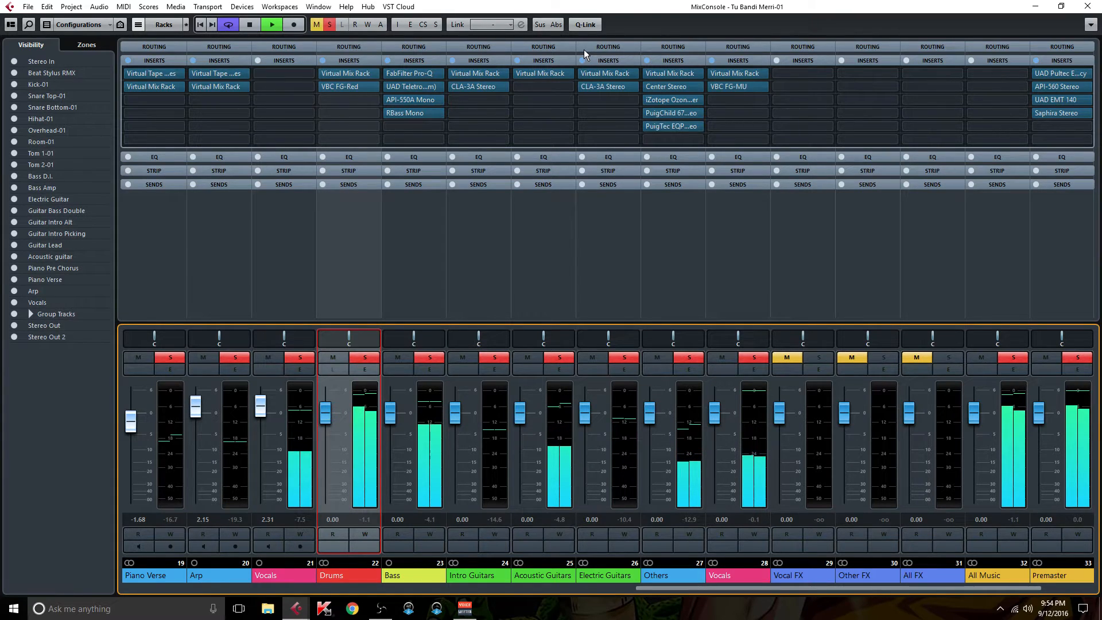
pyautogui.hotkey('ctrl', 'i')
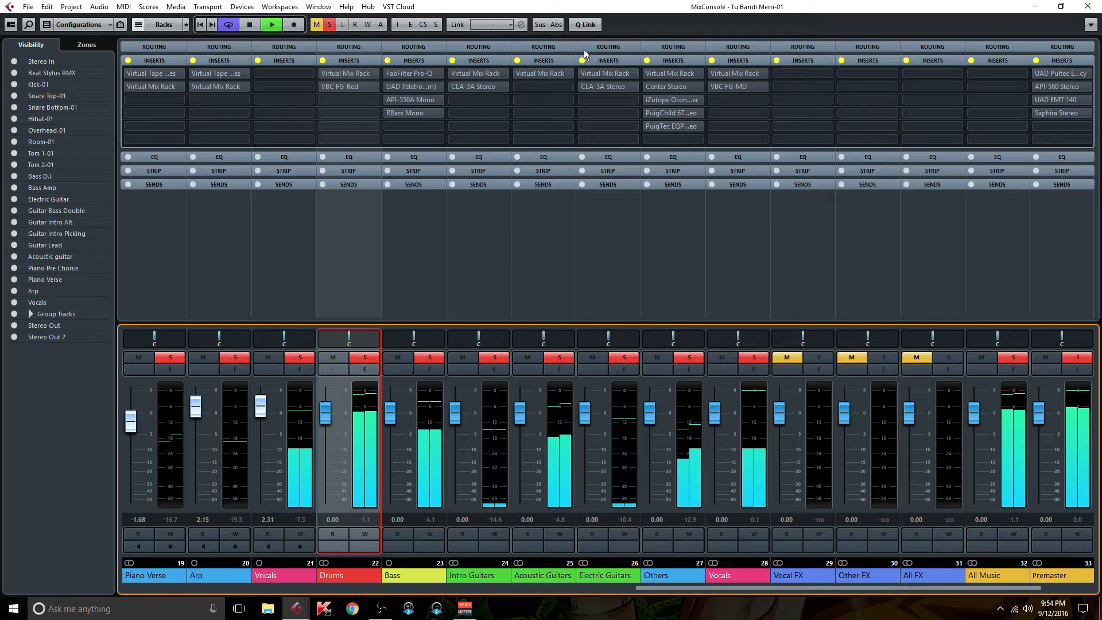
pyautogui.hotkey('ctrl', 'i')
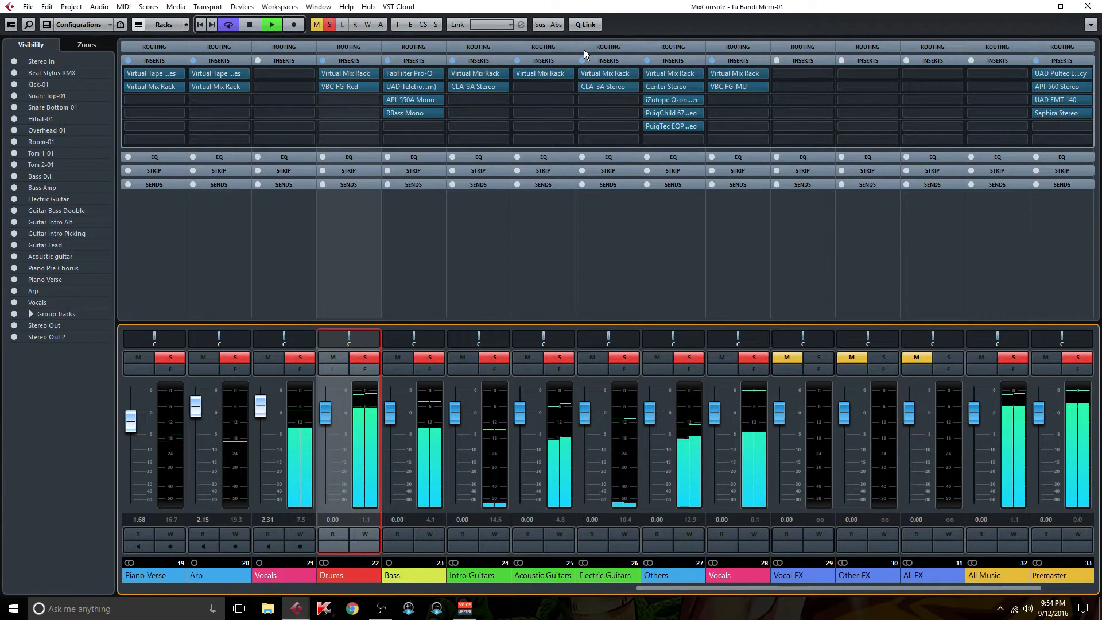
# - Fine-tune the Arp channel fader, settling on 2.31
pyautogui.moveTo(666, 587); pyautogui.dragTo(585, 588)
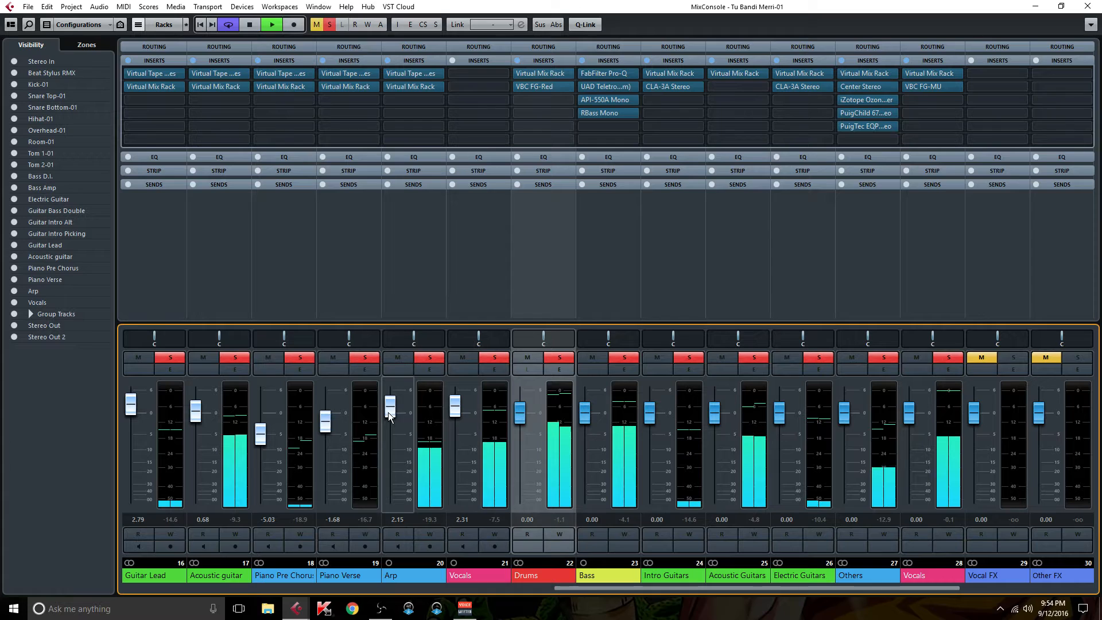
pyautogui.moveTo(388, 407); pyautogui.dragTo(388, 410)
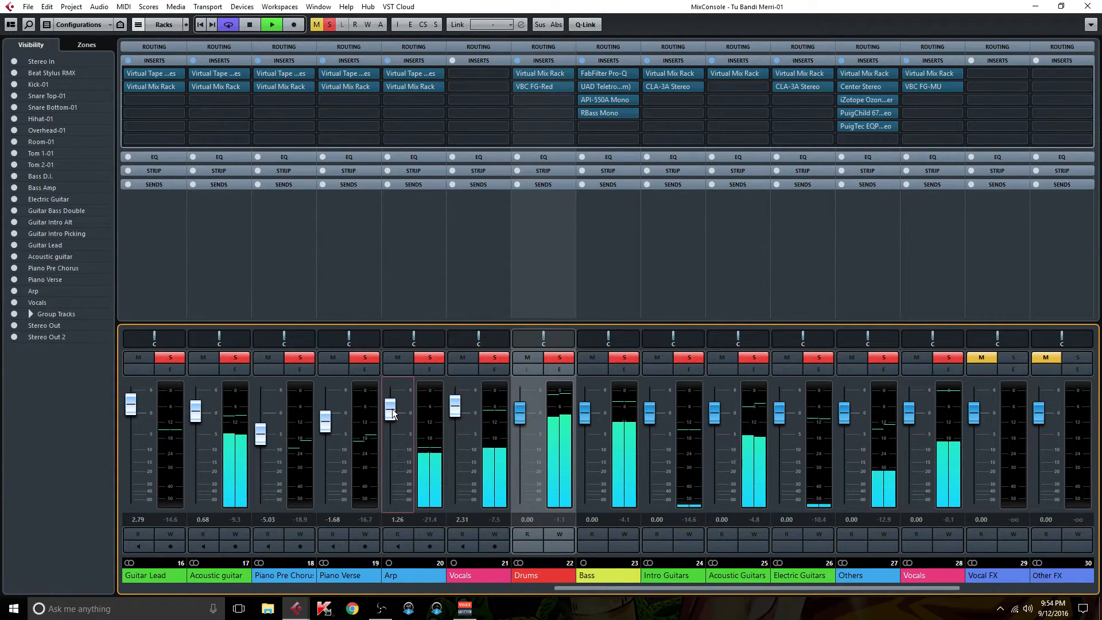
pyautogui.moveTo(392, 412); pyautogui.dragTo(393, 409)
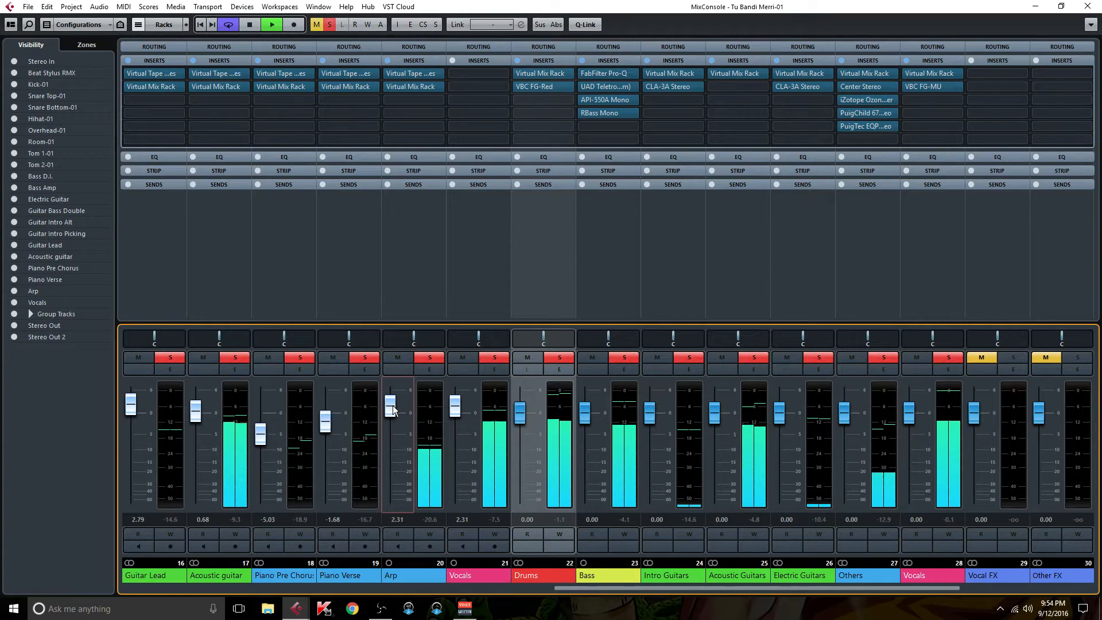
# - Compare the looped mix with all channels' inserts bypassed and active
pyautogui.press('b')
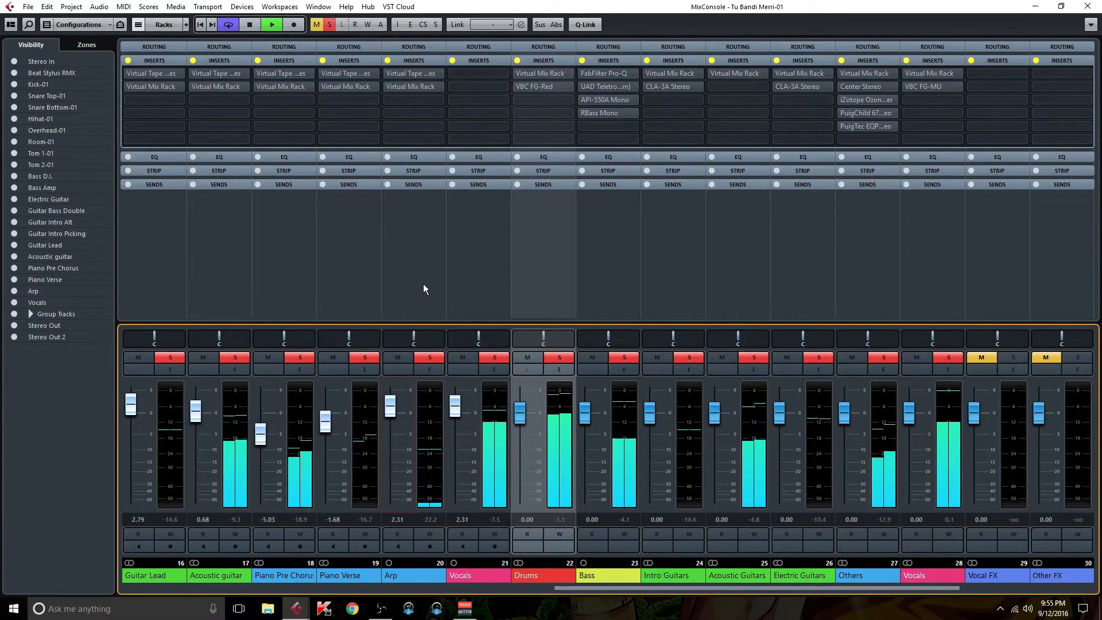
pyautogui.press('b')
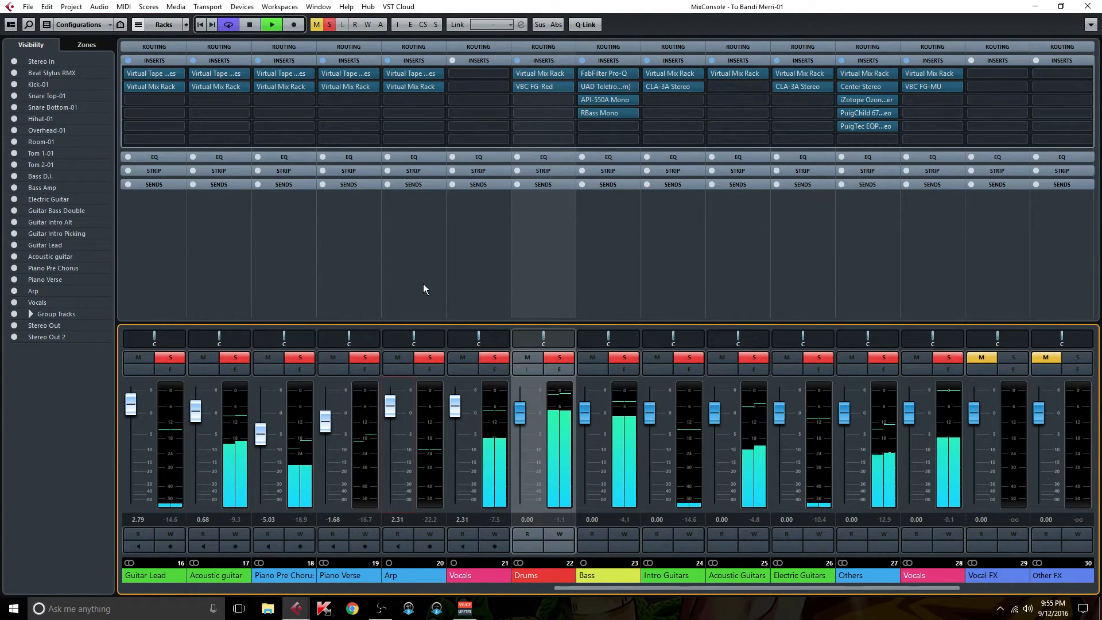
pyautogui.press('b')
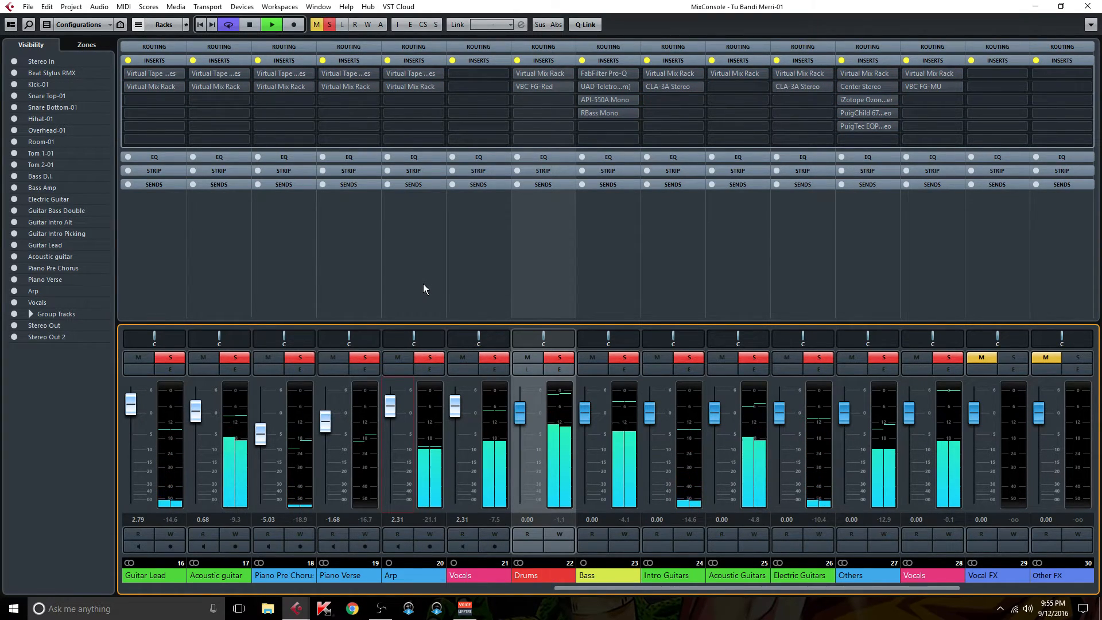
# - Turn off cycle playback and compare the mix as it plays on, with all inserts active and bypassed
pyautogui.click(228, 25)
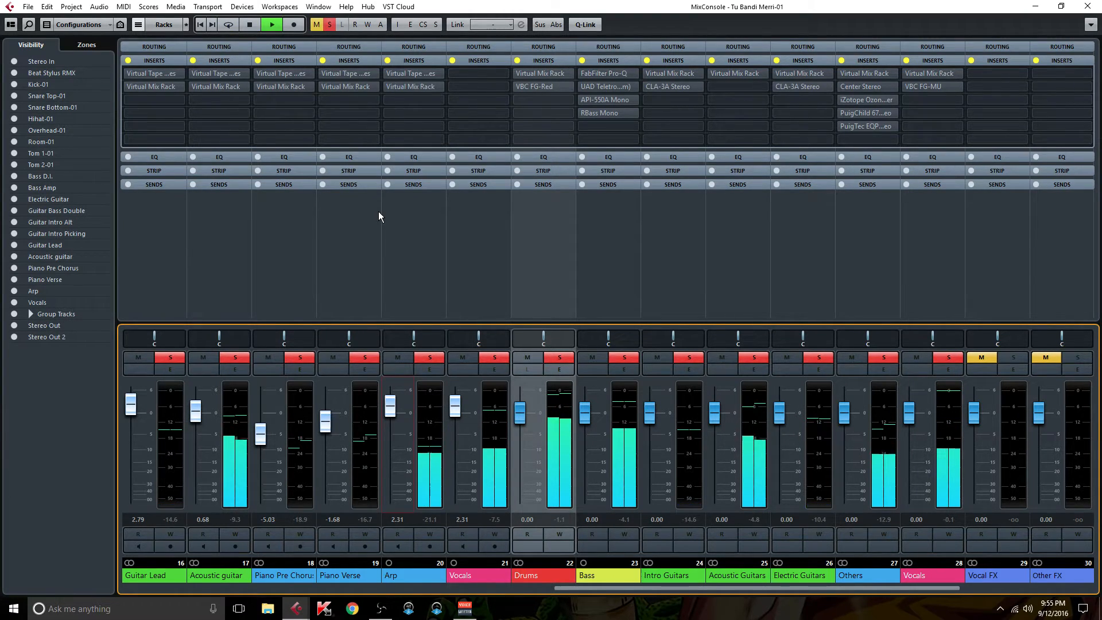
pyautogui.press('b')
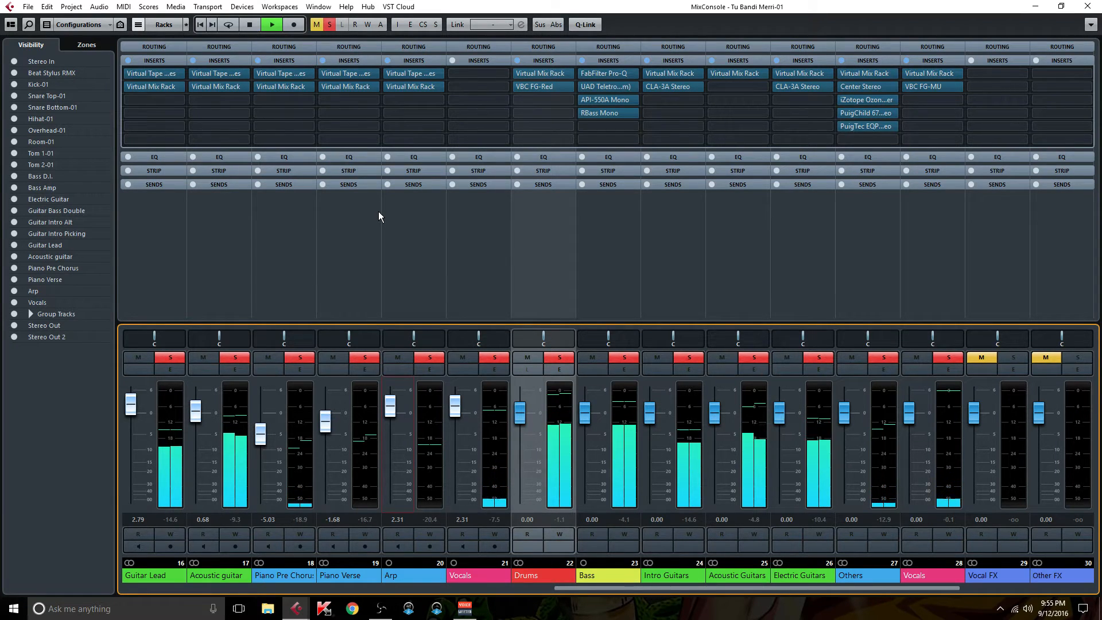
pyautogui.press('b')
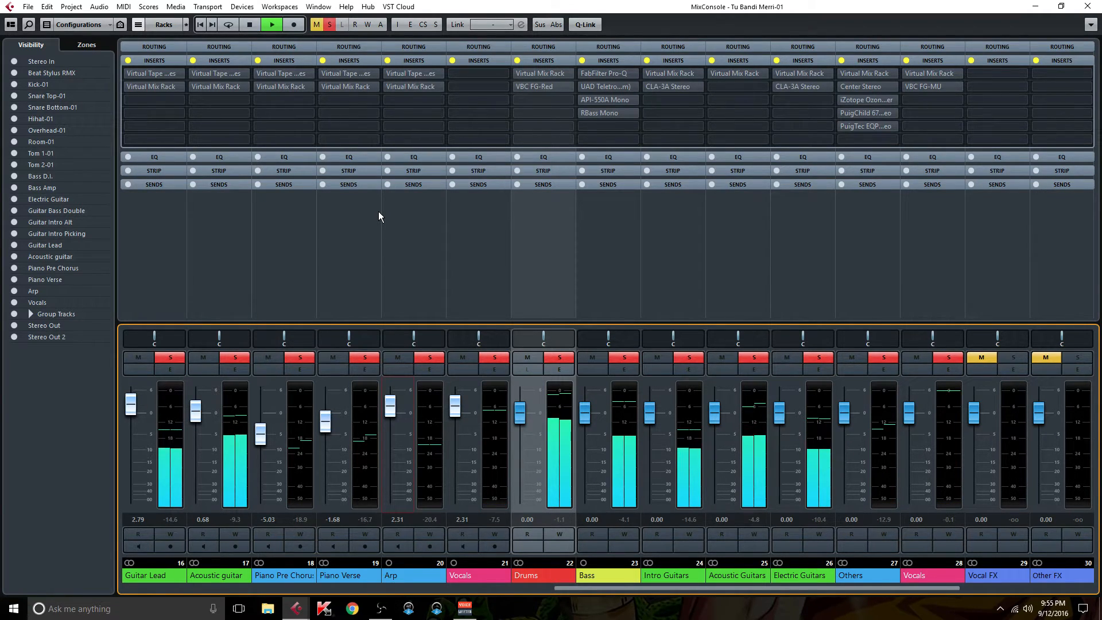
pyautogui.press('b')
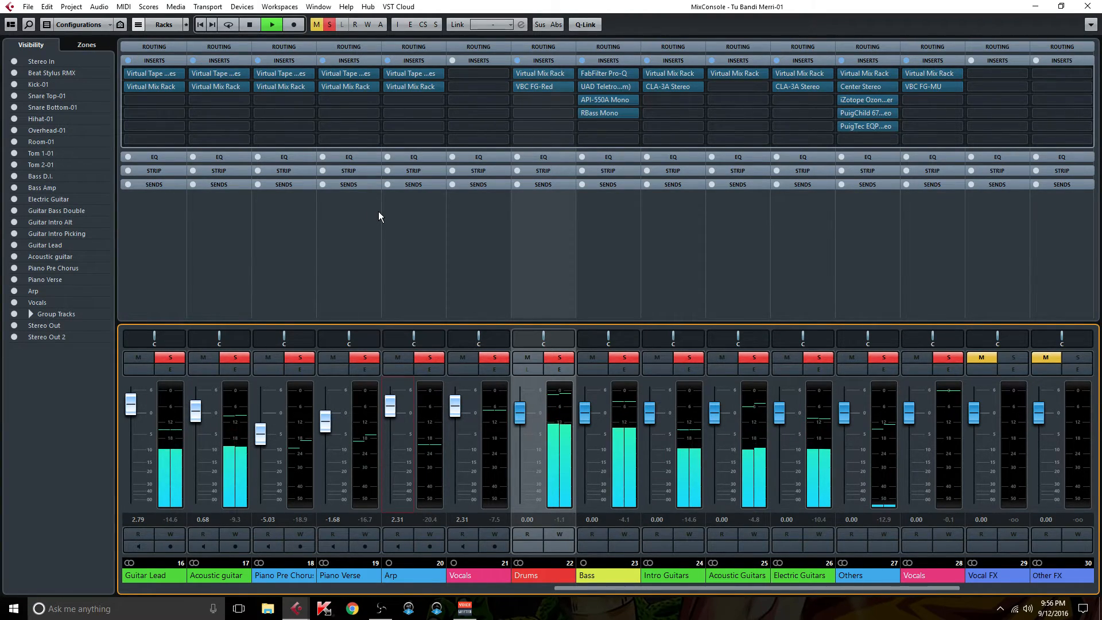
# - Clear all solo and mute states, and compare the unsoloed mix with all inserts bypassed and active
pyautogui.moveTo(650, 588); pyautogui.dragTo(760, 594)
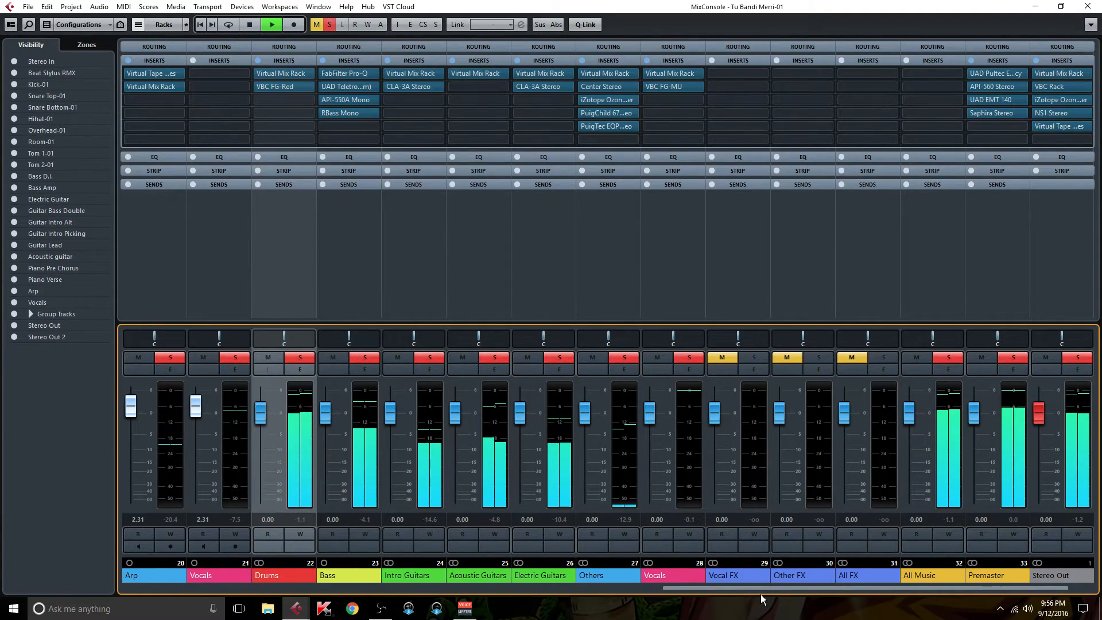
pyautogui.click(327, 25)
pyautogui.click(318, 24)
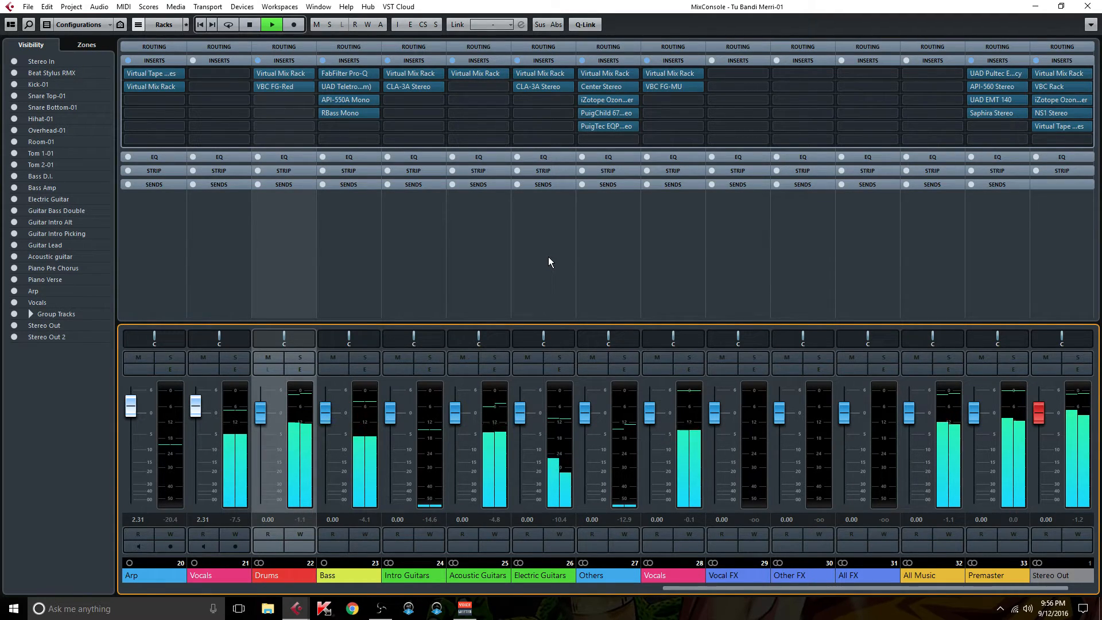
pyautogui.press('b')
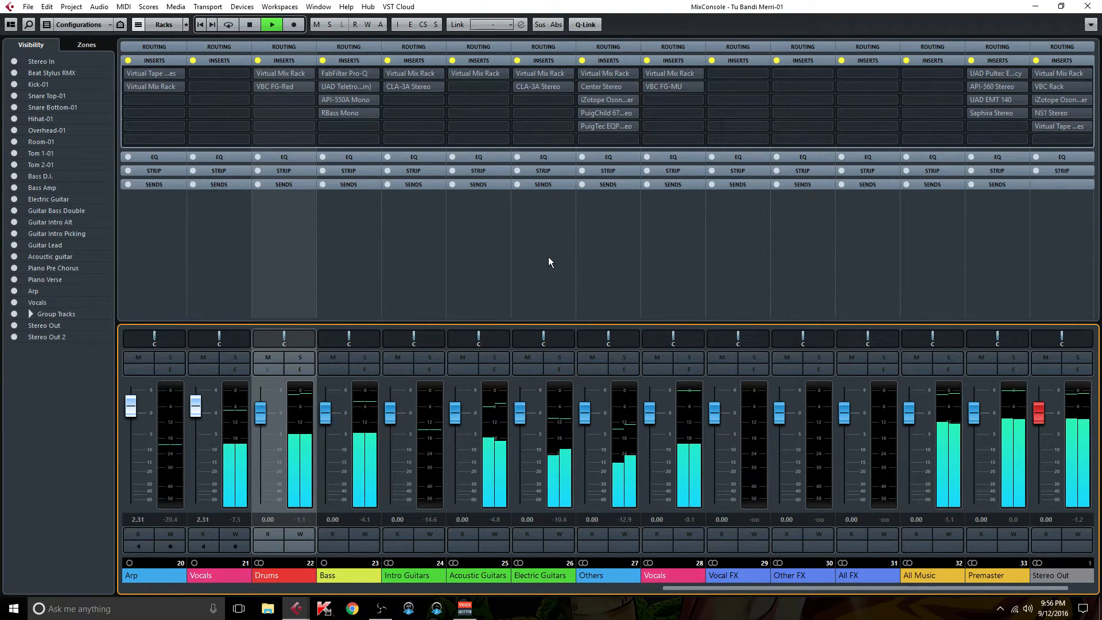
pyautogui.press('b')
# - Lower the Piano Verse channel fader to -4.31
pyautogui.moveTo(687, 584); pyautogui.dragTo(551, 587)
pyautogui.moveTo(390, 426); pyautogui.dragTo(395, 436)
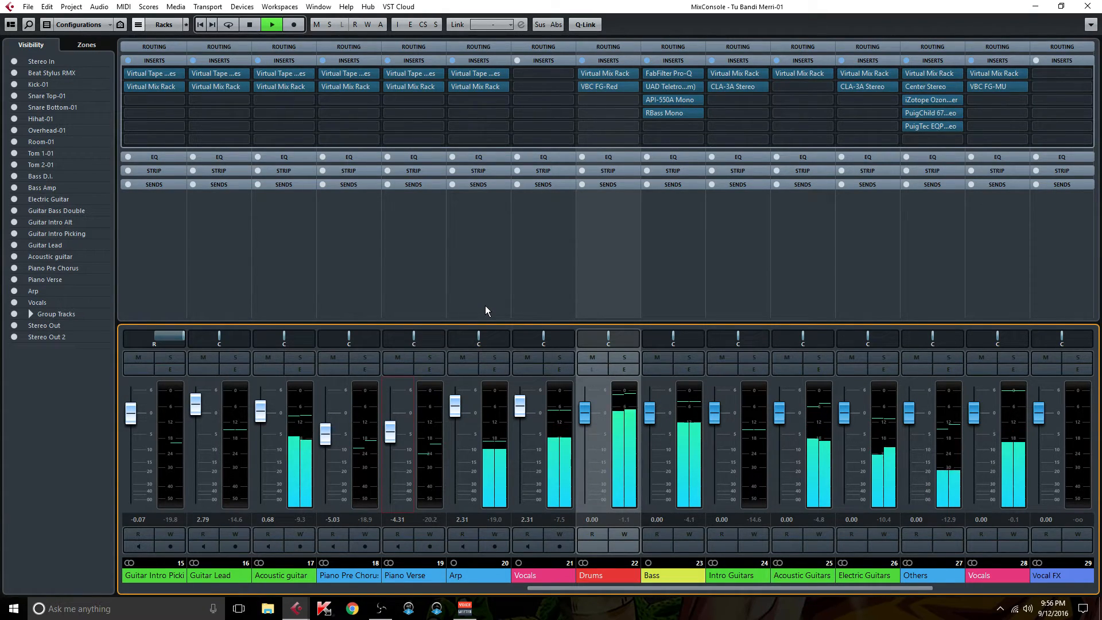
# - Compare the rebalanced mix several times with all inserts bypassed and active, and stop playback
pyautogui.hotkey('ctrl', 'i')
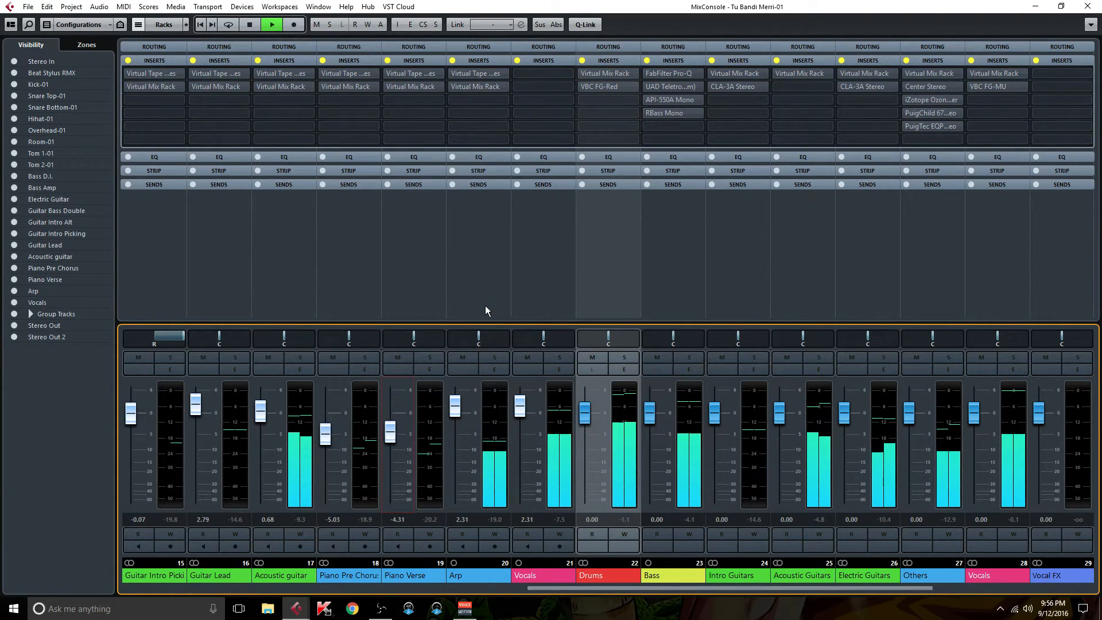
pyautogui.hotkey('ctrl', 'i')
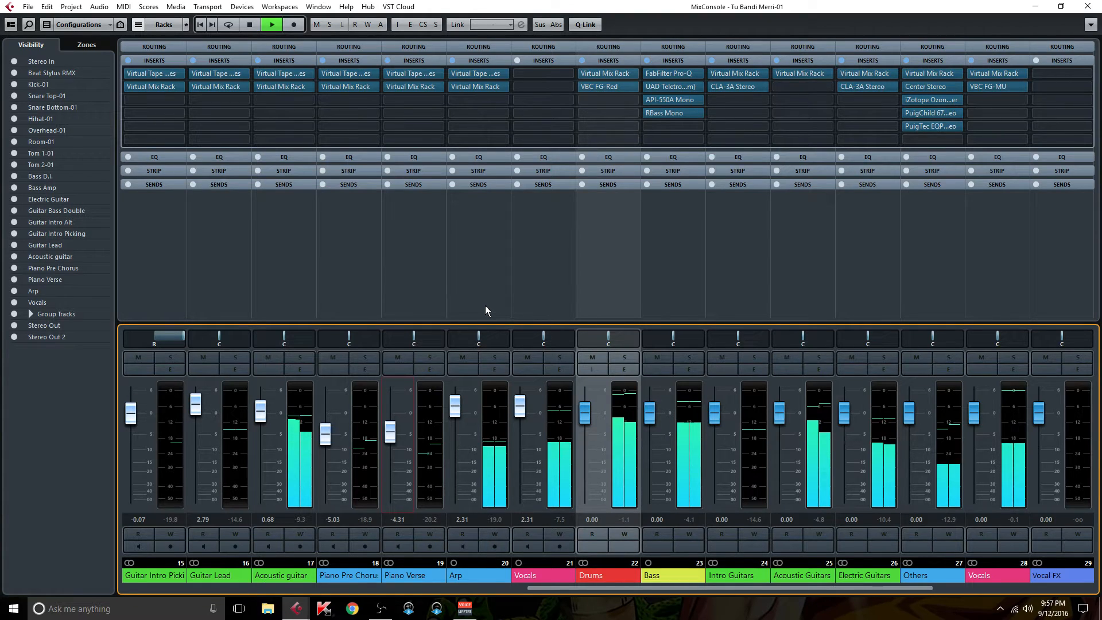
pyautogui.press('alt')
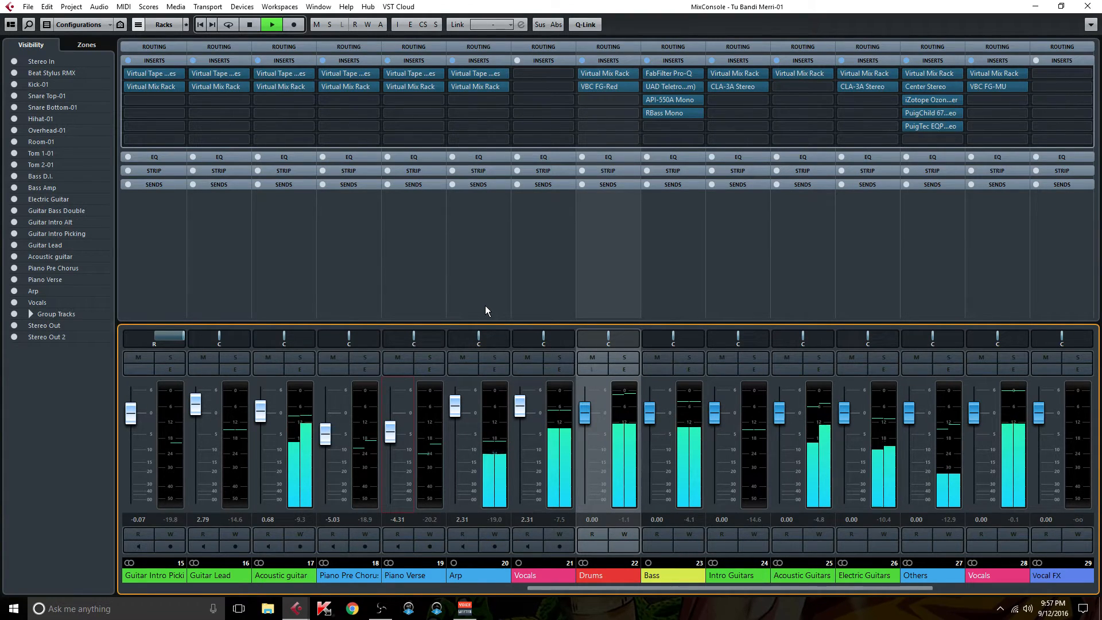
pyautogui.hotkey('alt', 'i')
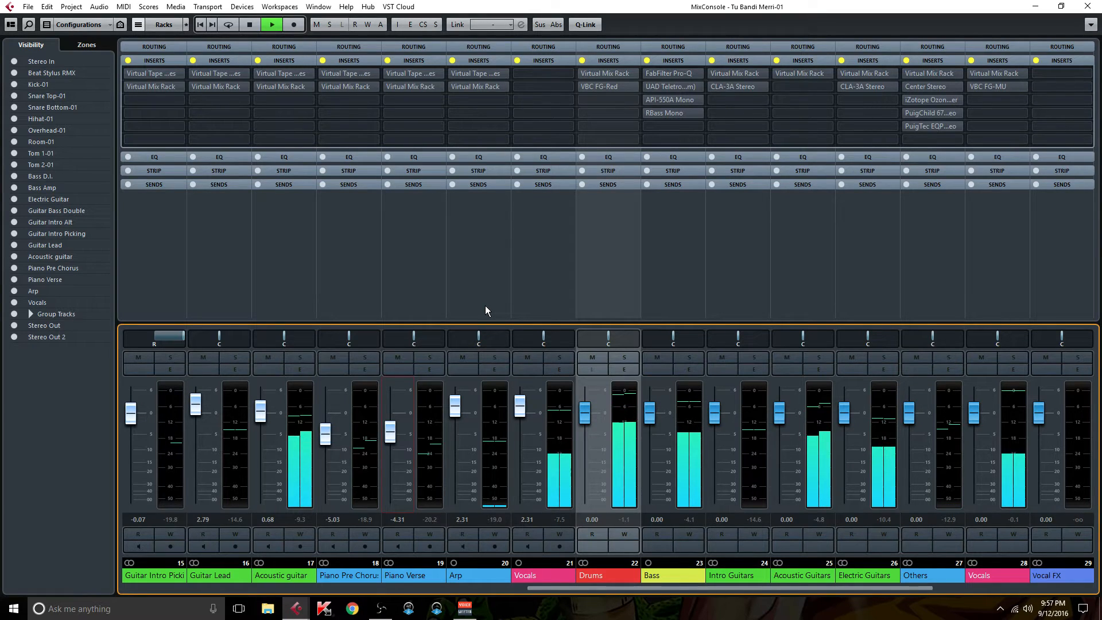
pyautogui.hotkey('alt', 'i')
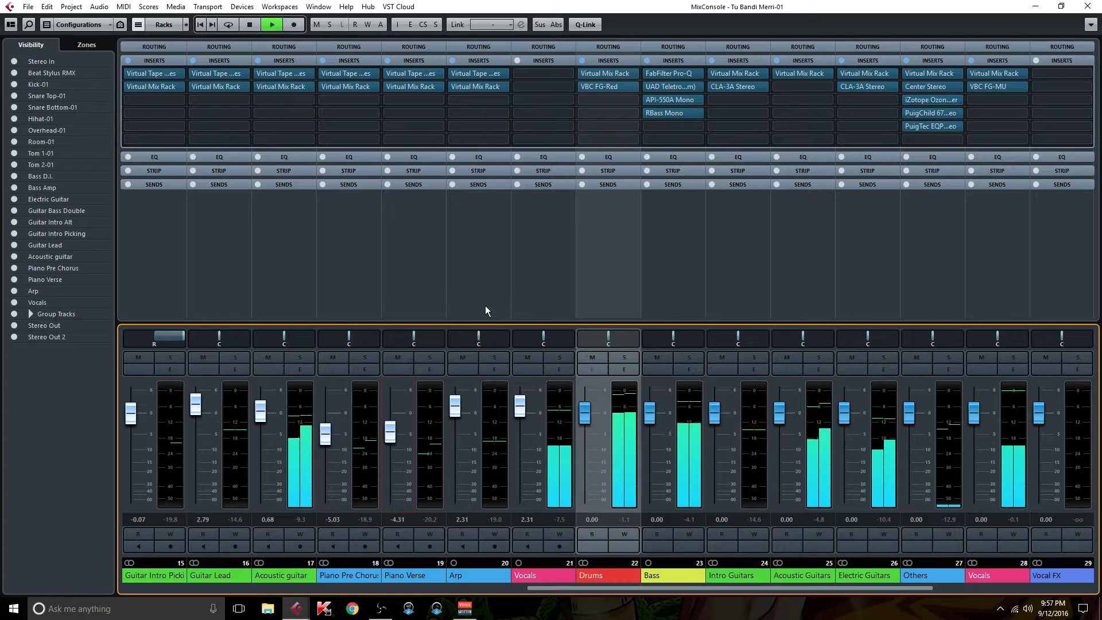
pyautogui.hotkey('alt', 'i')
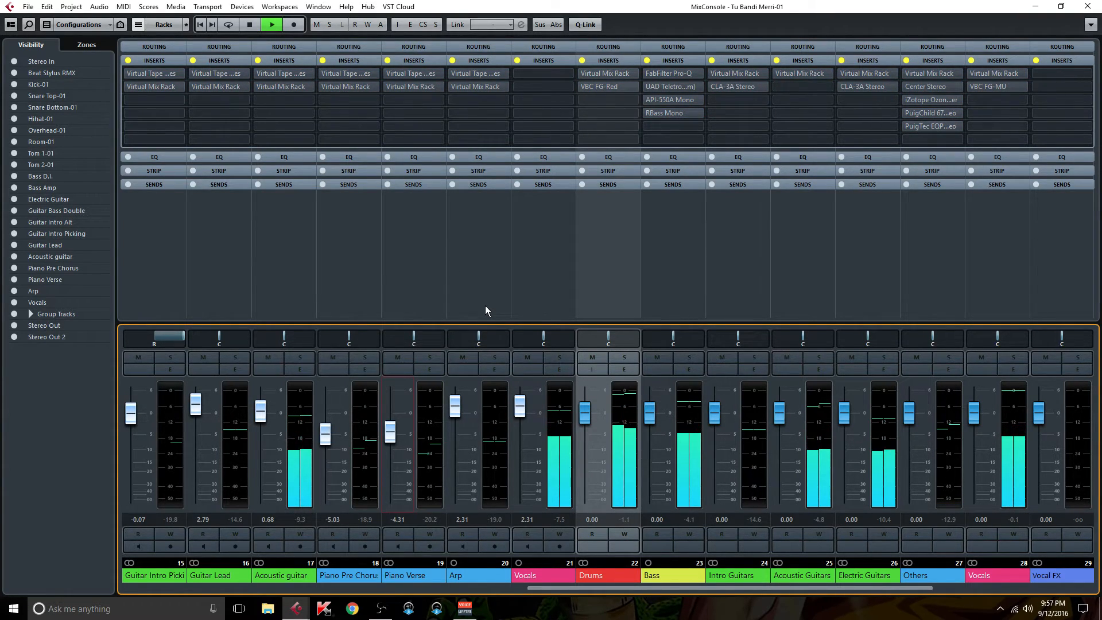
pyautogui.hotkey('alt', 'i')
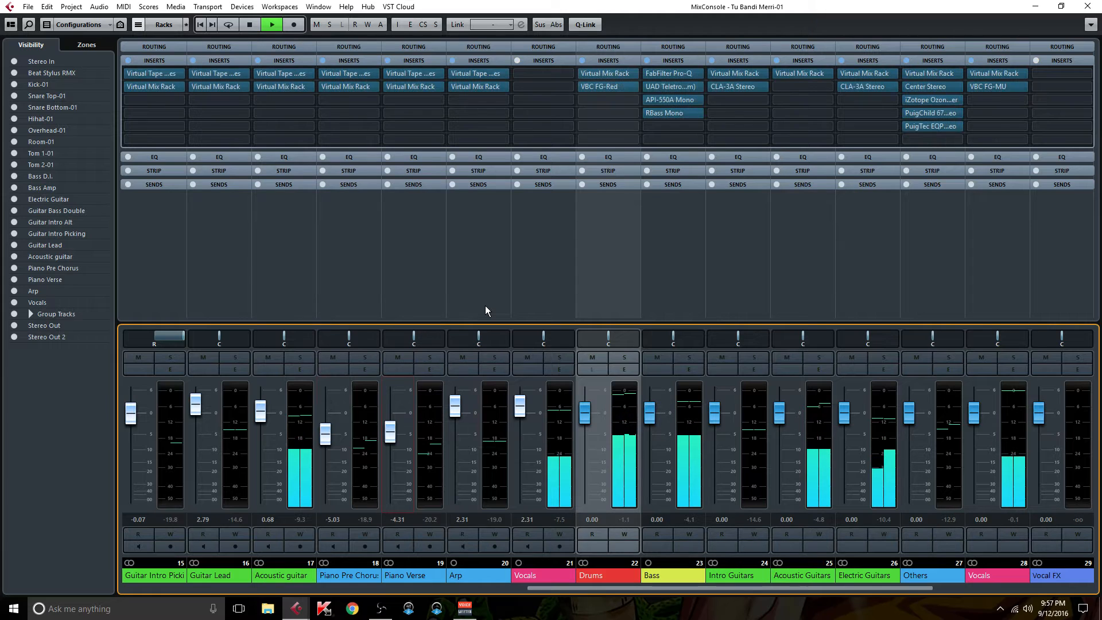
pyautogui.press('space')
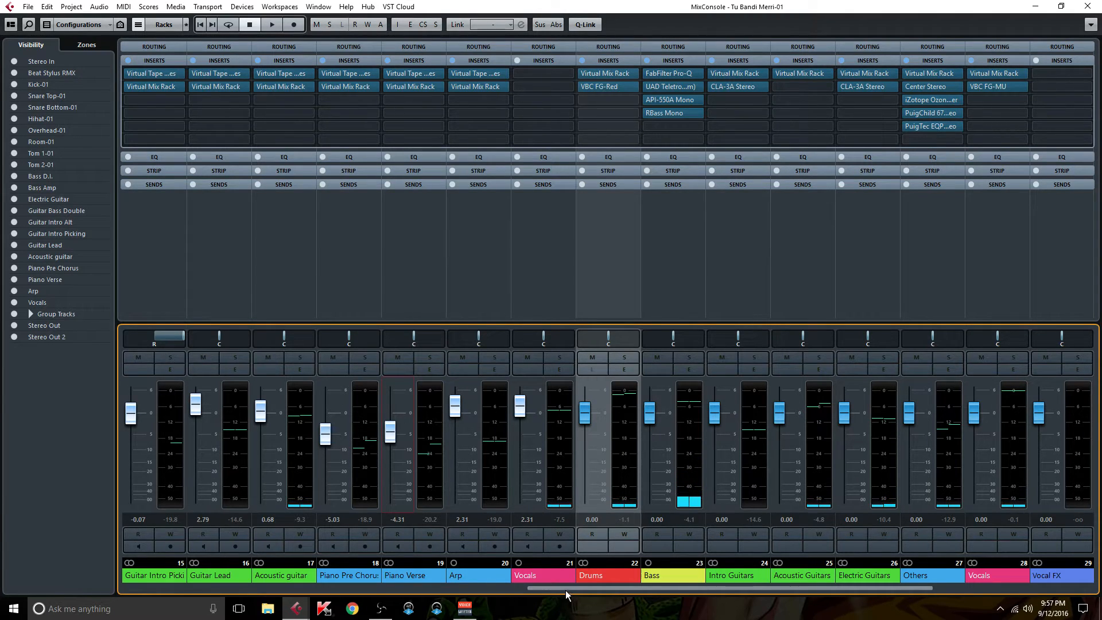
# - Select the Vocals group channel and examine the filter, LMF and HMF settings of the FG-S EQ in its Virtual Mix Rack
pyautogui.moveTo(567, 590); pyautogui.dragTo(649, 589)
pyautogui.click(819, 390)
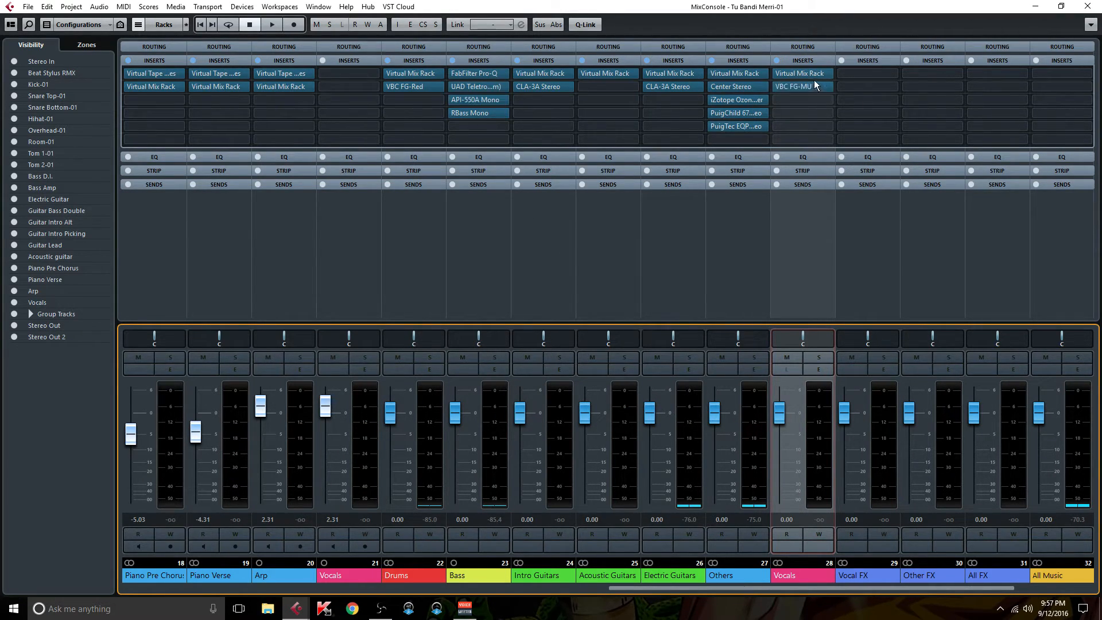
pyautogui.moveTo(619, 588); pyautogui.dragTo(530, 594)
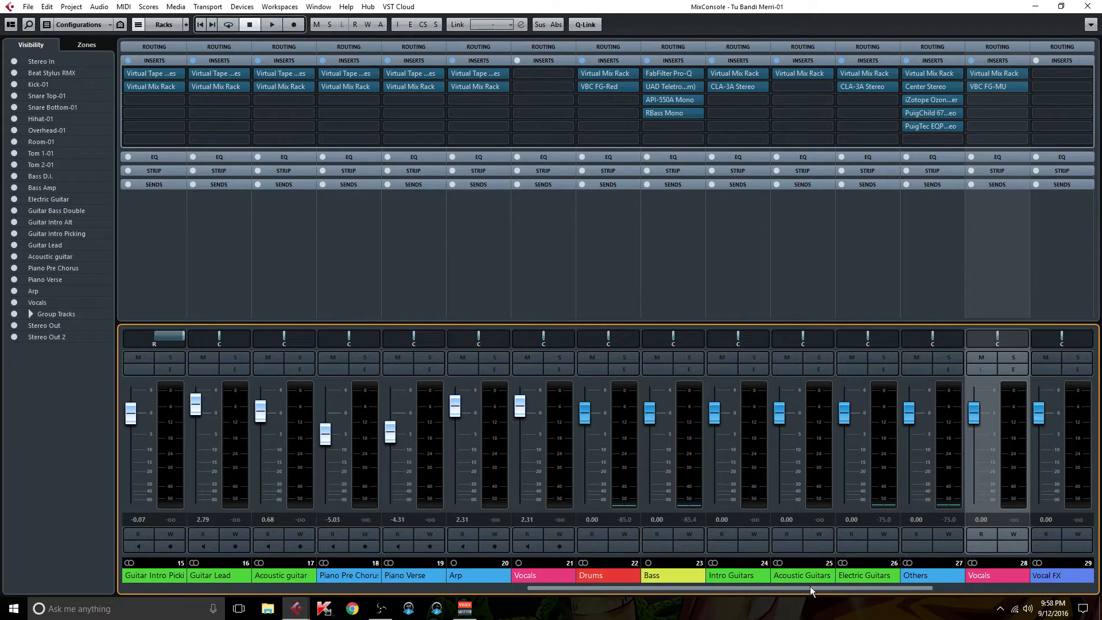
pyautogui.moveTo(810, 586); pyautogui.dragTo(874, 590)
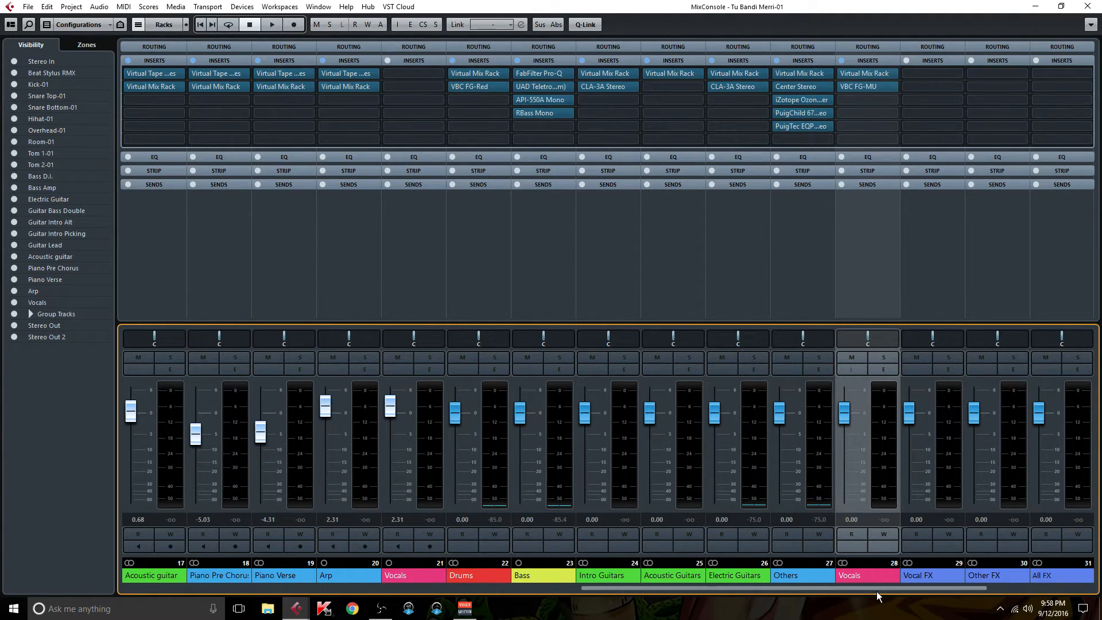
pyautogui.doubleClick(879, 76)
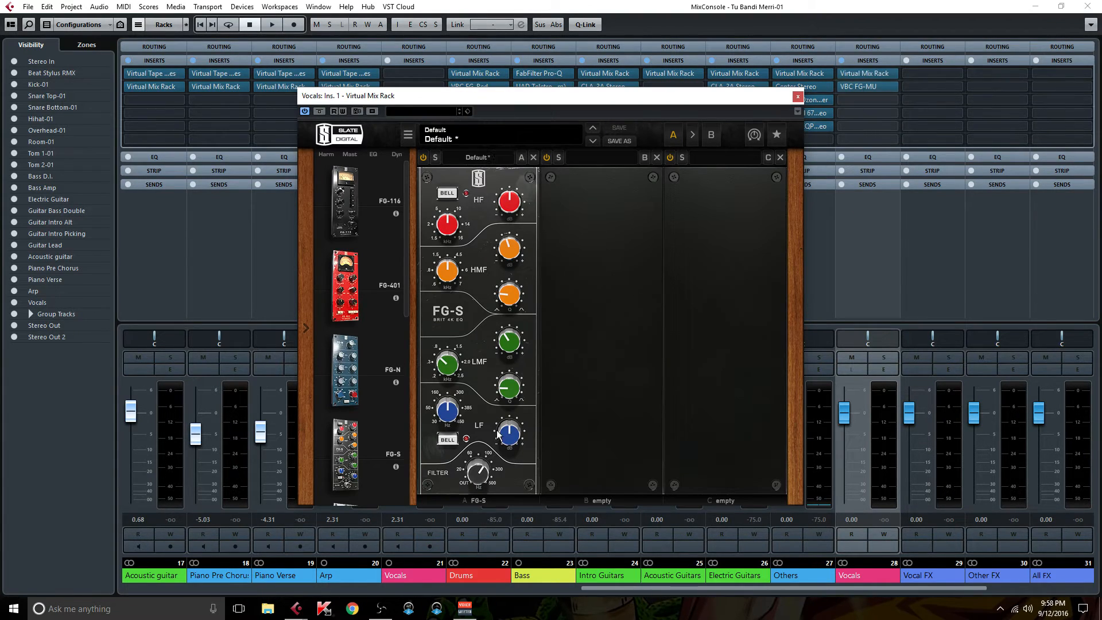
pyautogui.moveTo(481, 468); pyautogui.dragTo(483, 471)
pyautogui.moveTo(483, 470)
pyautogui.moveTo(457, 363)
pyautogui.moveTo(513, 253)
pyautogui.click(798, 98)
# - Examine the attack, release, HPF and input settings of the VBC FG-MU compressor on the Vocals group
pyautogui.doubleClick(879, 86)
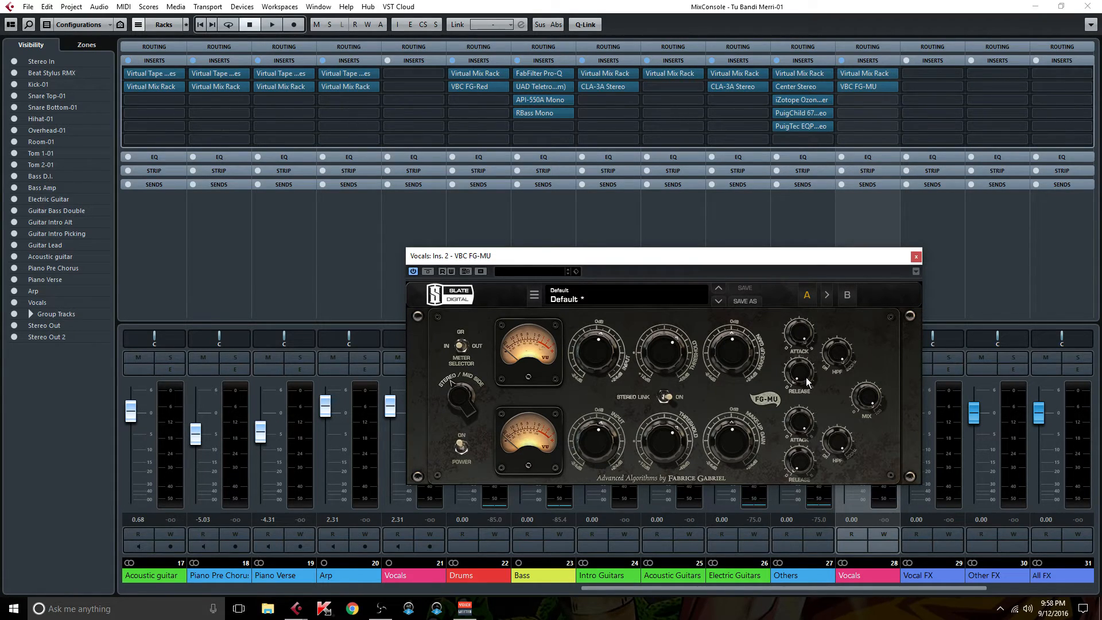
pyautogui.moveTo(842, 349)
pyautogui.moveTo(596, 354)
pyautogui.click(915, 257)
# - Recheck the Vocals group's Virtual Mix Rack and VBC FG-MU compressor, closing each plug-in
pyautogui.click(872, 75)
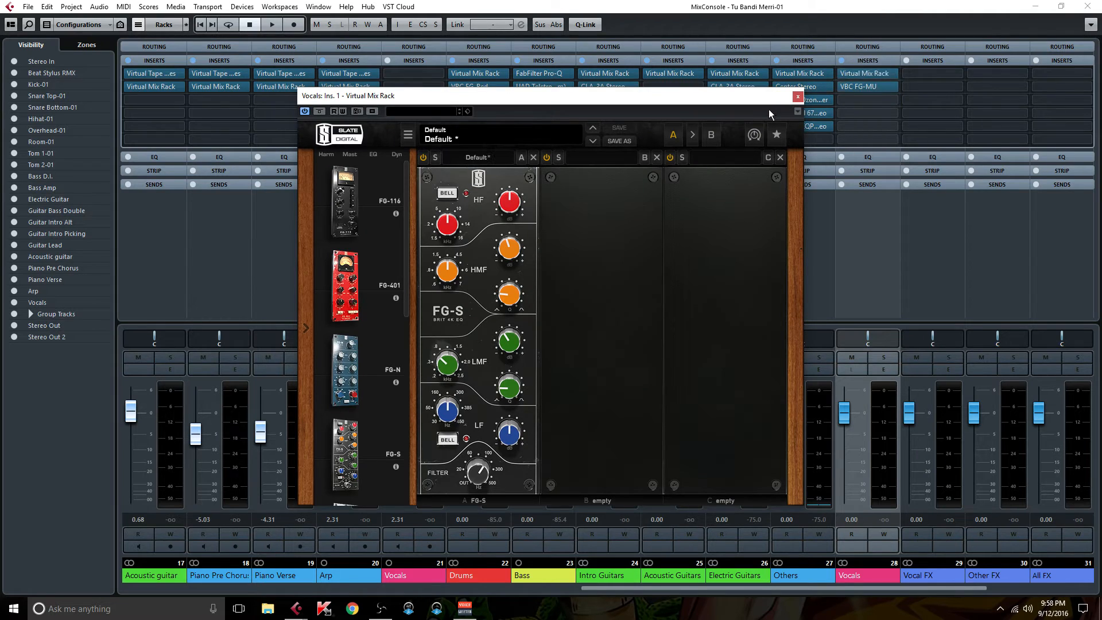
pyautogui.click(798, 96)
pyautogui.click(865, 86)
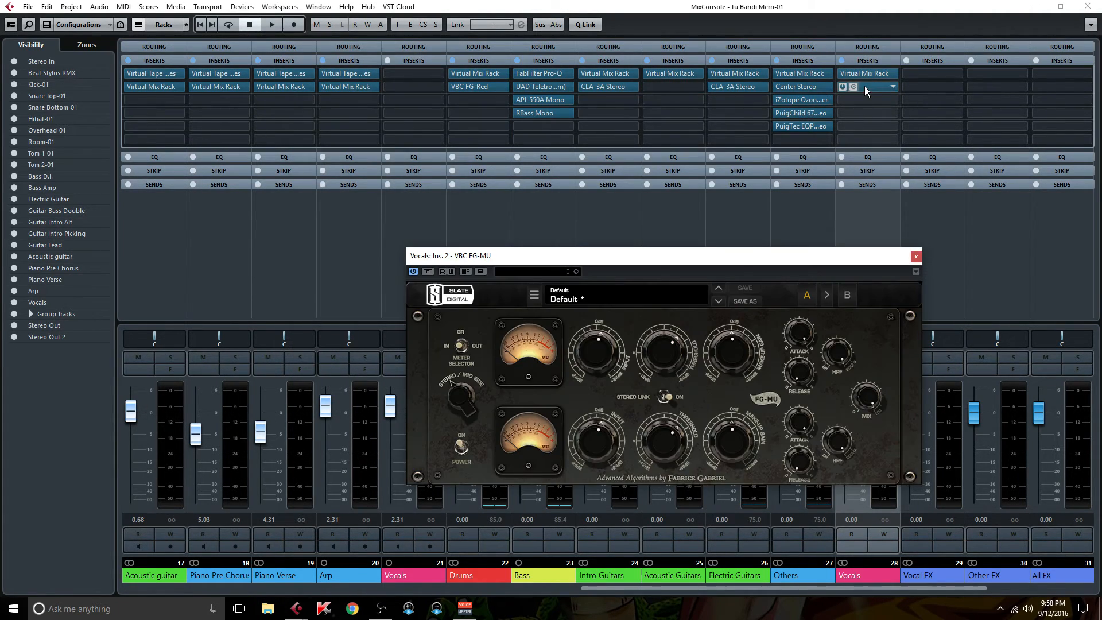
pyautogui.click(914, 257)
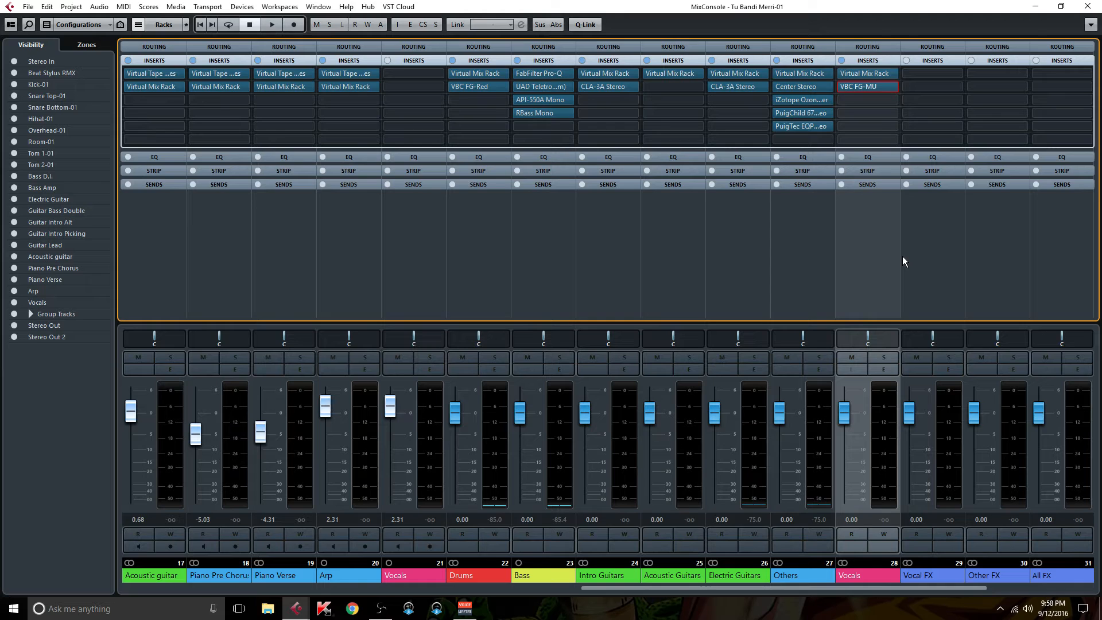
pyautogui.click(856, 88)
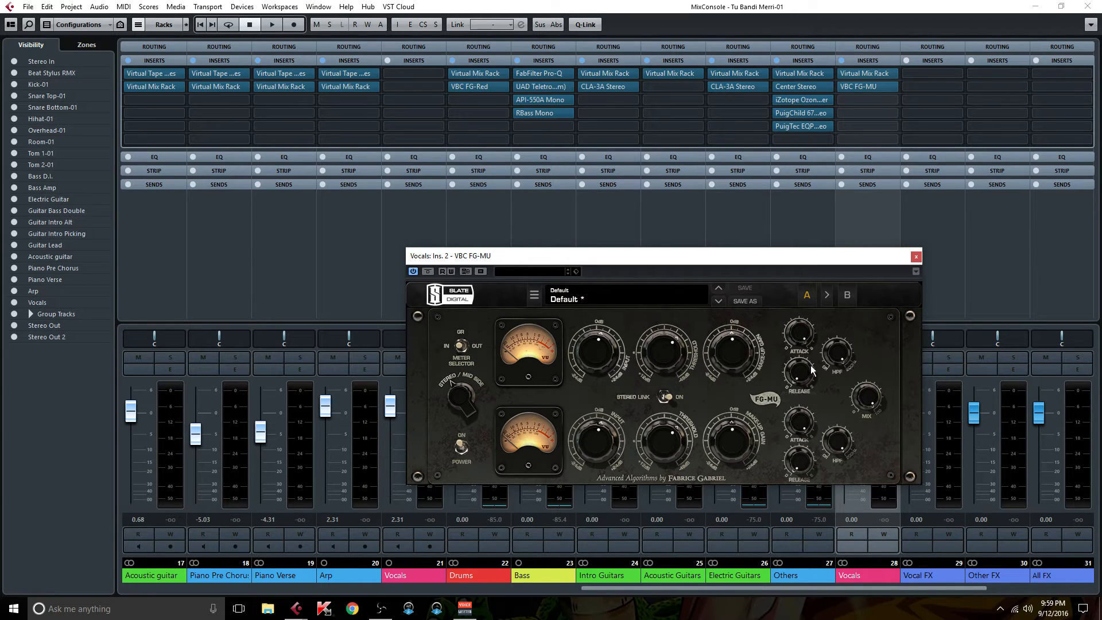
pyautogui.click(917, 258)
# - Inspect the VBC FG-Red compressor on Drums and the UAD Teletronix LA-2A on Bass, closing each plug-in
pyautogui.click(480, 89)
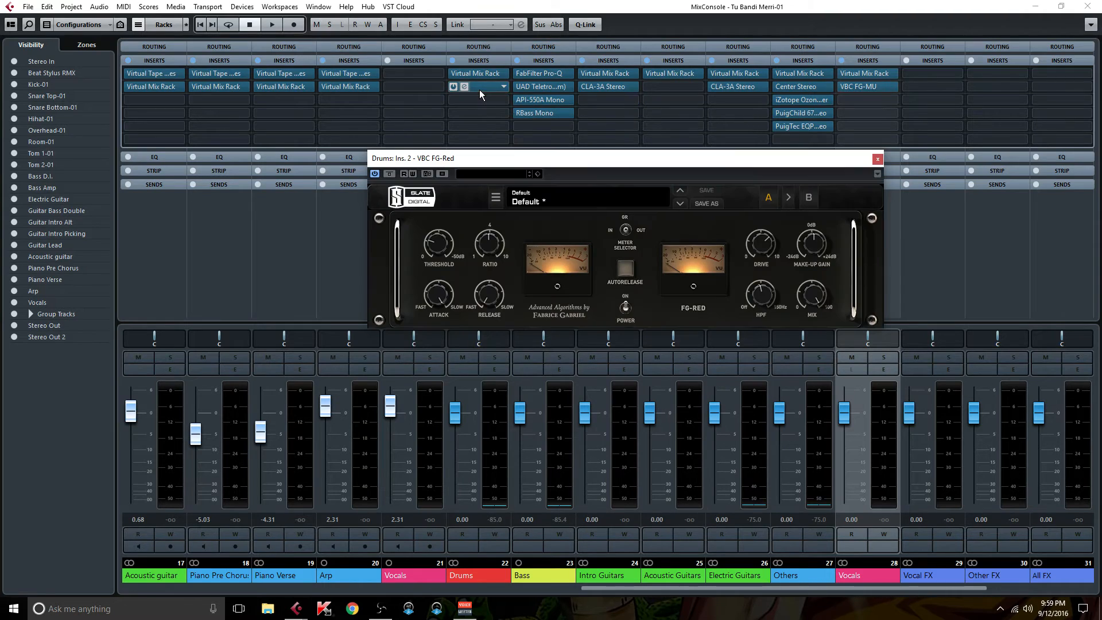
pyautogui.click(878, 158)
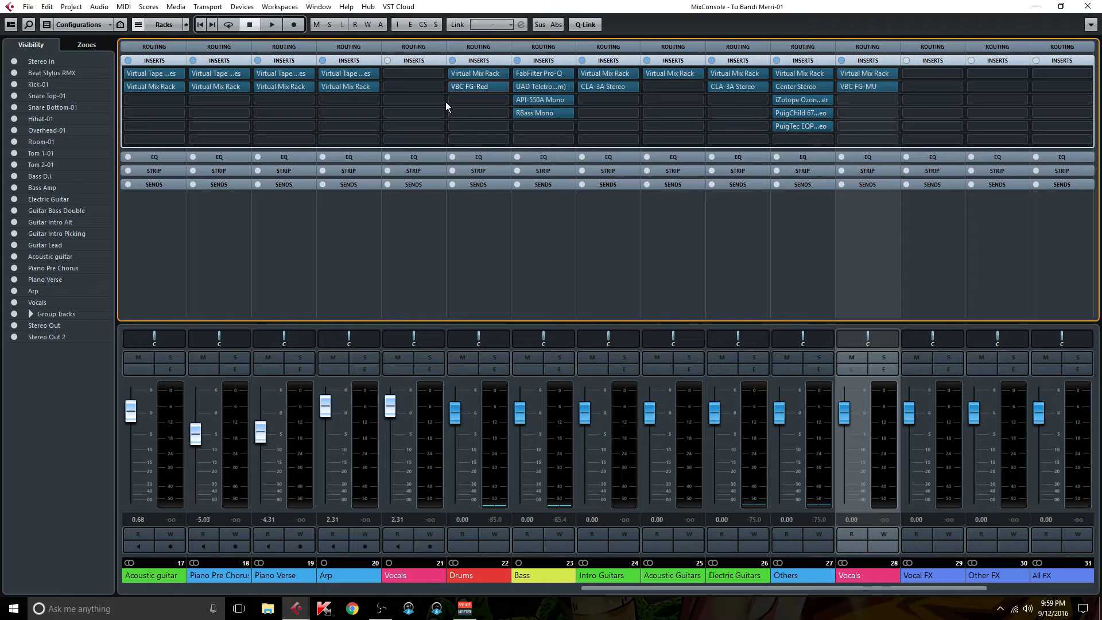
pyautogui.click(550, 87)
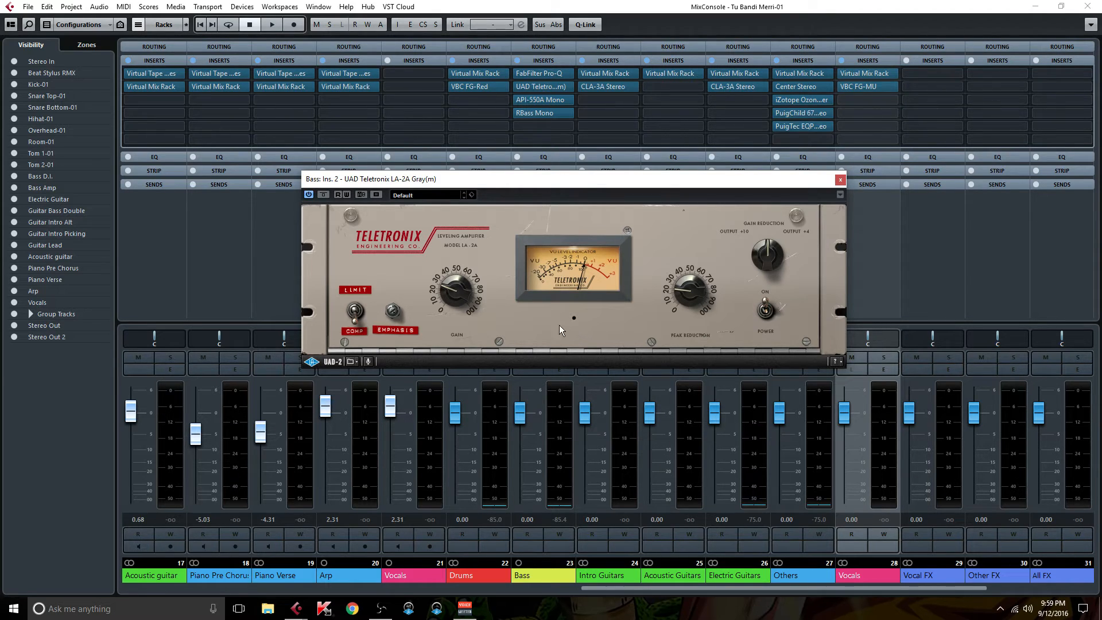
pyautogui.click(840, 180)
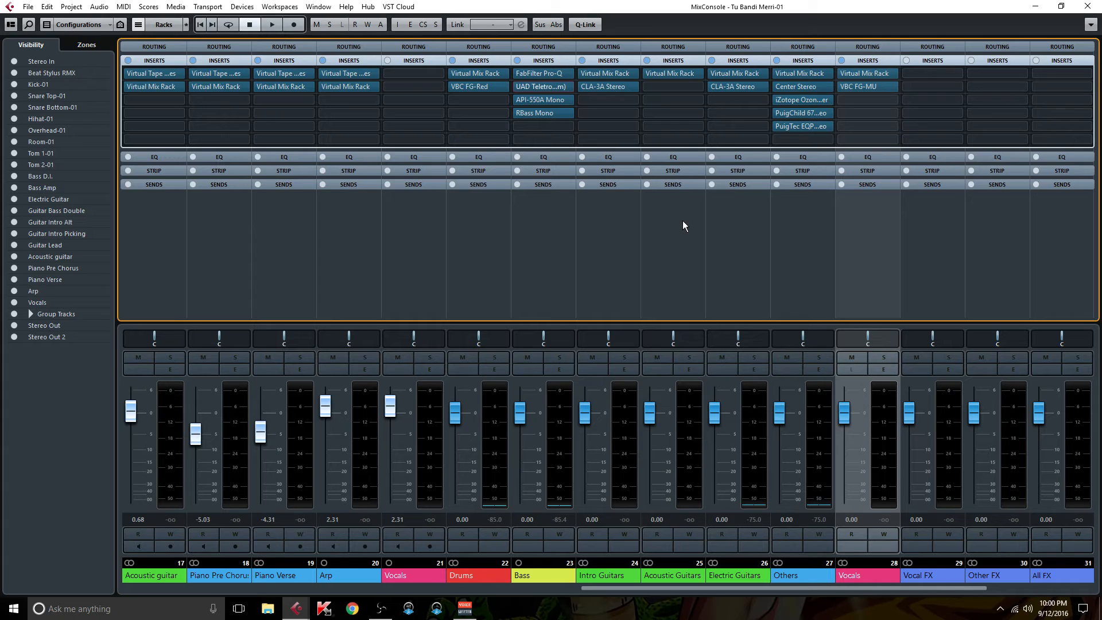
# - Review the inserts and fader balance across the individual track channels, from Beat Stylus RMX through Vocals
pyautogui.moveTo(619, 588); pyautogui.dragTo(195, 588)
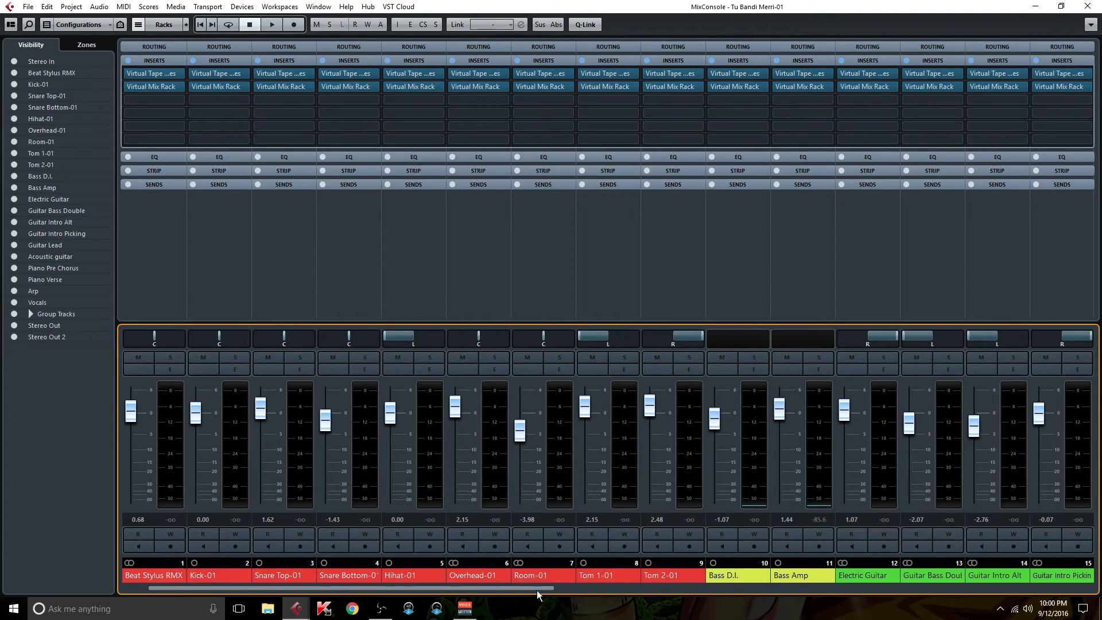
pyautogui.moveTo(537, 589); pyautogui.dragTo(647, 589)
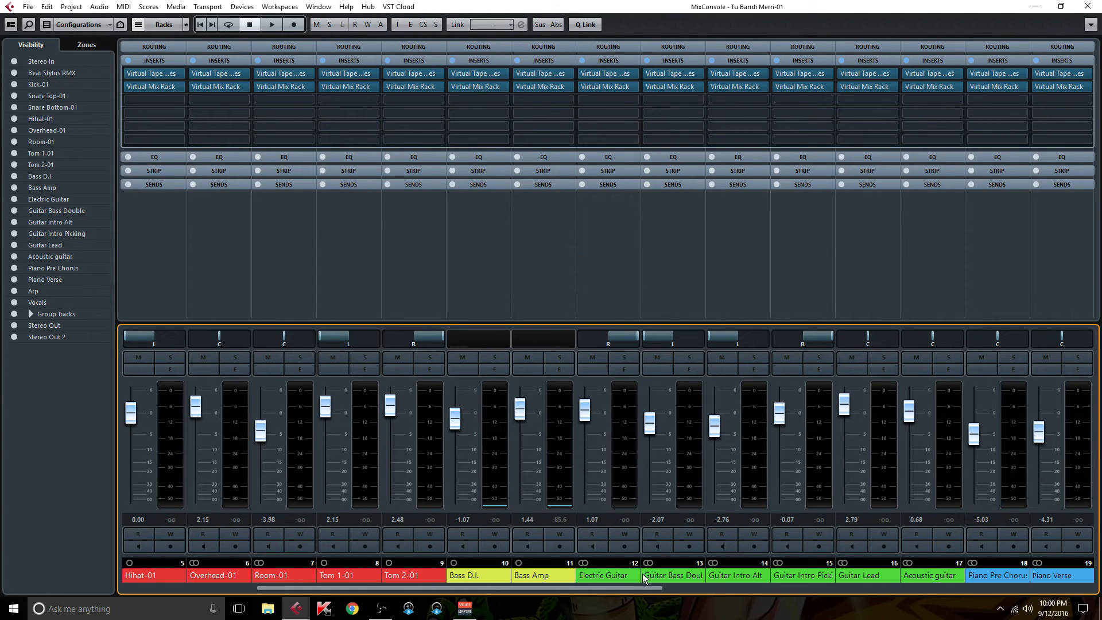
pyautogui.moveTo(631, 589); pyautogui.dragTo(693, 587)
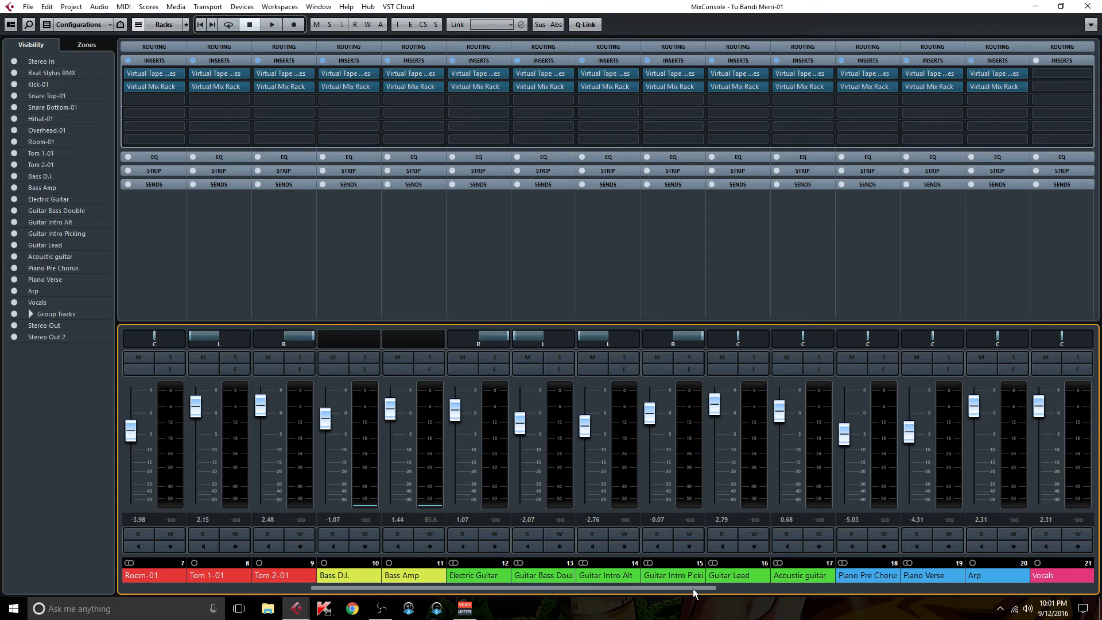
# - Check the tape and mix rack inserts on the individual track channels, from Beat Stylus RMX through the guitar channels
pyautogui.moveTo(694, 588); pyautogui.dragTo(450, 584)
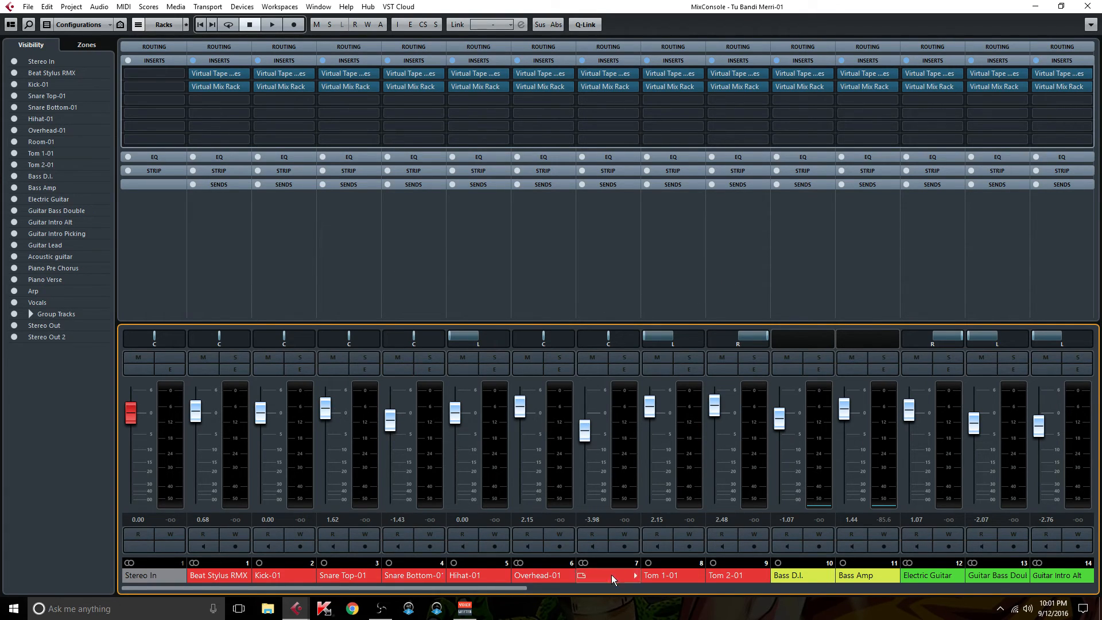
pyautogui.moveTo(523, 588); pyautogui.dragTo(649, 587)
pyautogui.click(743, 288)
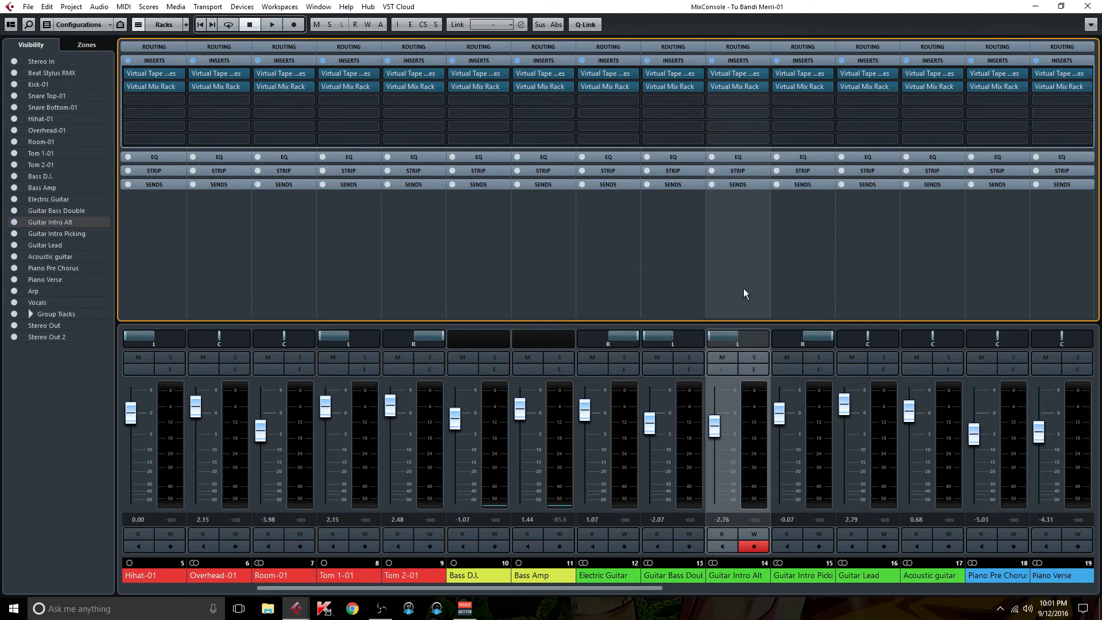
pyautogui.press('Right')
pyautogui.press('Right')
pyautogui.press('Right')
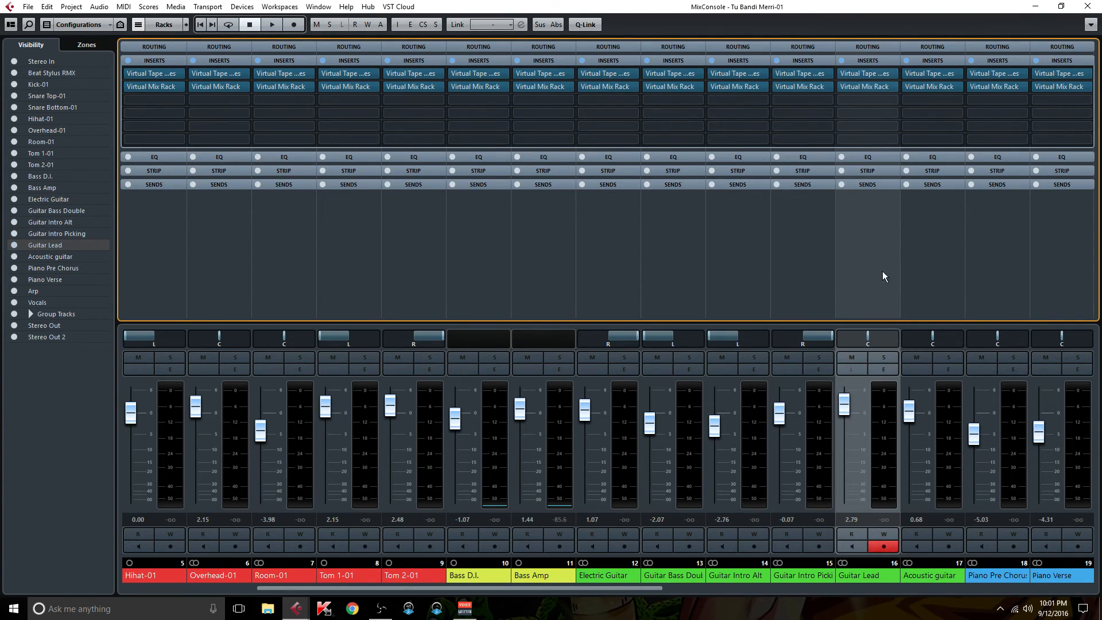
# - Add the Virtual Tape Machines and Virtual Mix Rack inserts from the Arp channel to the Vocals track, keeping both on Arp
pyautogui.moveTo(654, 584); pyautogui.dragTo(737, 588)
pyautogui.click(991, 265)
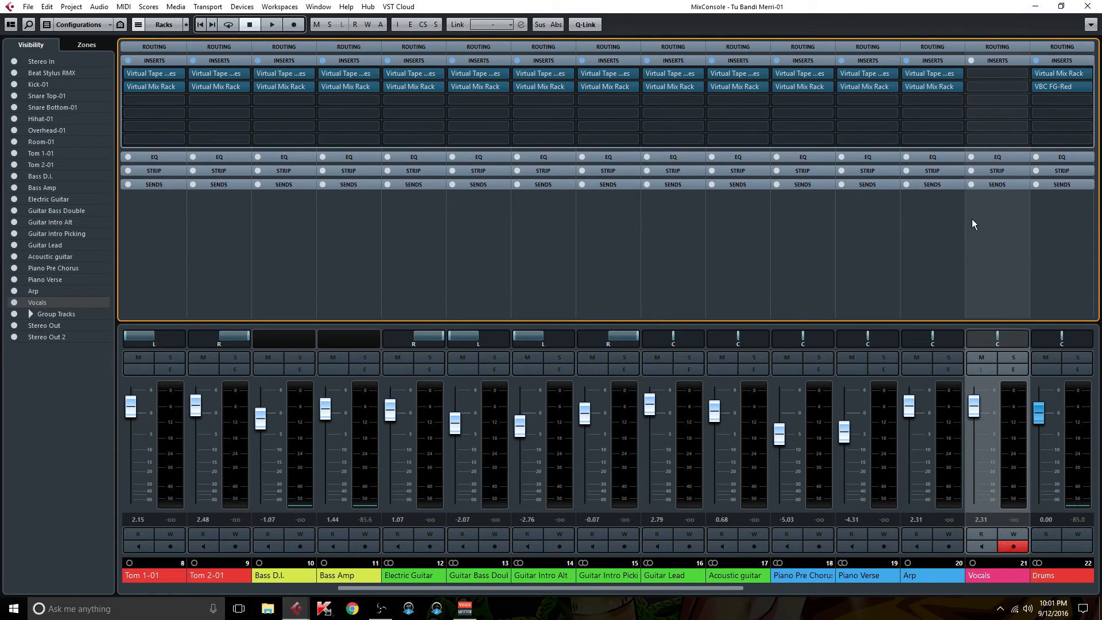
pyautogui.moveTo(934, 71); pyautogui.dragTo(981, 73)
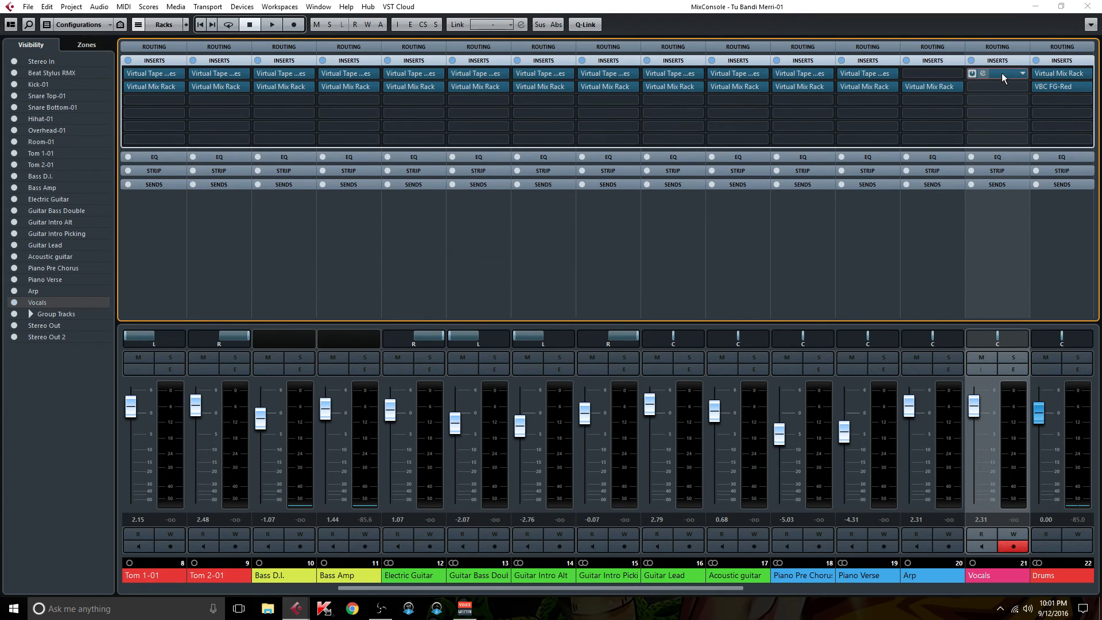
pyautogui.press('super')
pyautogui.click(918, 253)
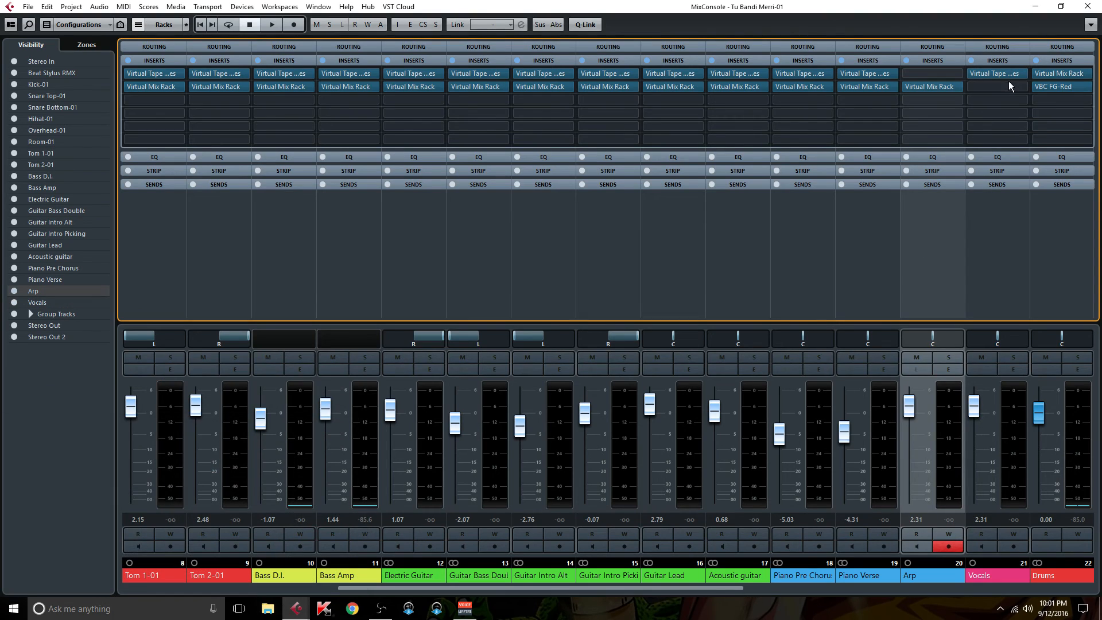
pyautogui.moveTo(1007, 75)
pyautogui.mouseDown()
pyautogui.moveTo(928, 75)
pyautogui.moveTo(990, 85)
pyautogui.mouseUp()
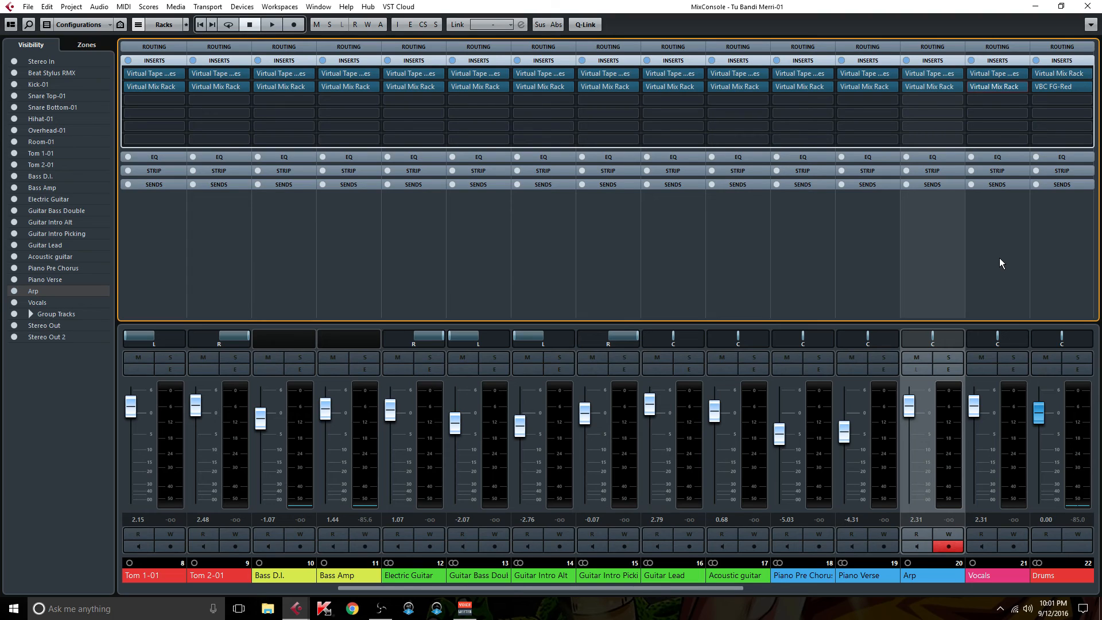
# - Review the completed track inserts and the plug-in chains on the group channels from Drums through All Music
pyautogui.click(540, 592)
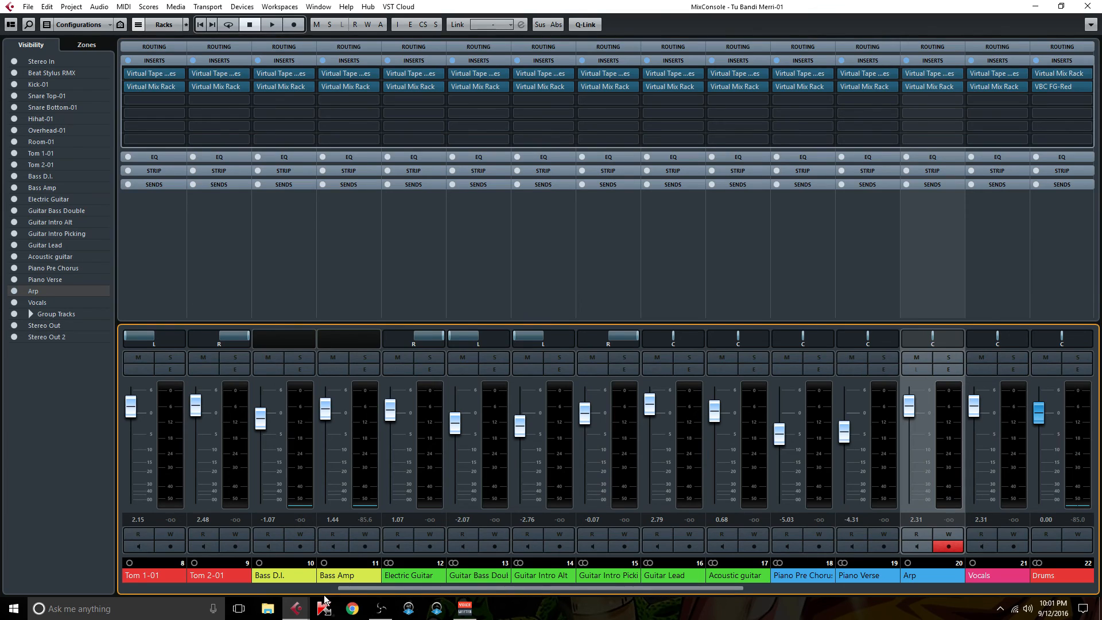
pyautogui.moveTo(352, 587); pyautogui.dragTo(333, 588)
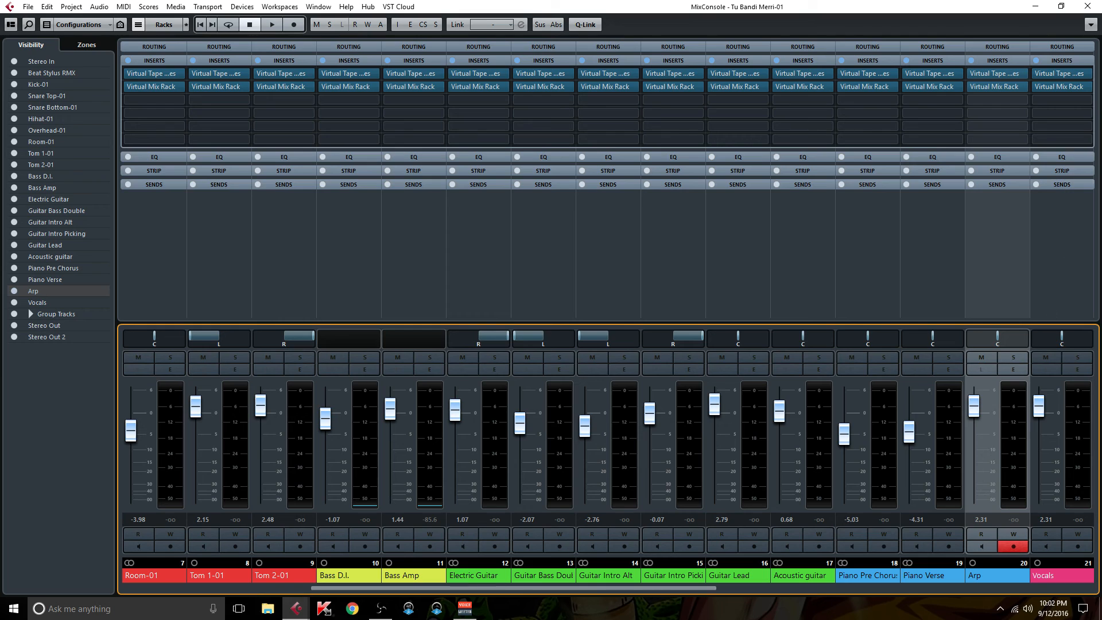
pyautogui.moveTo(652, 592); pyautogui.dragTo(962, 607)
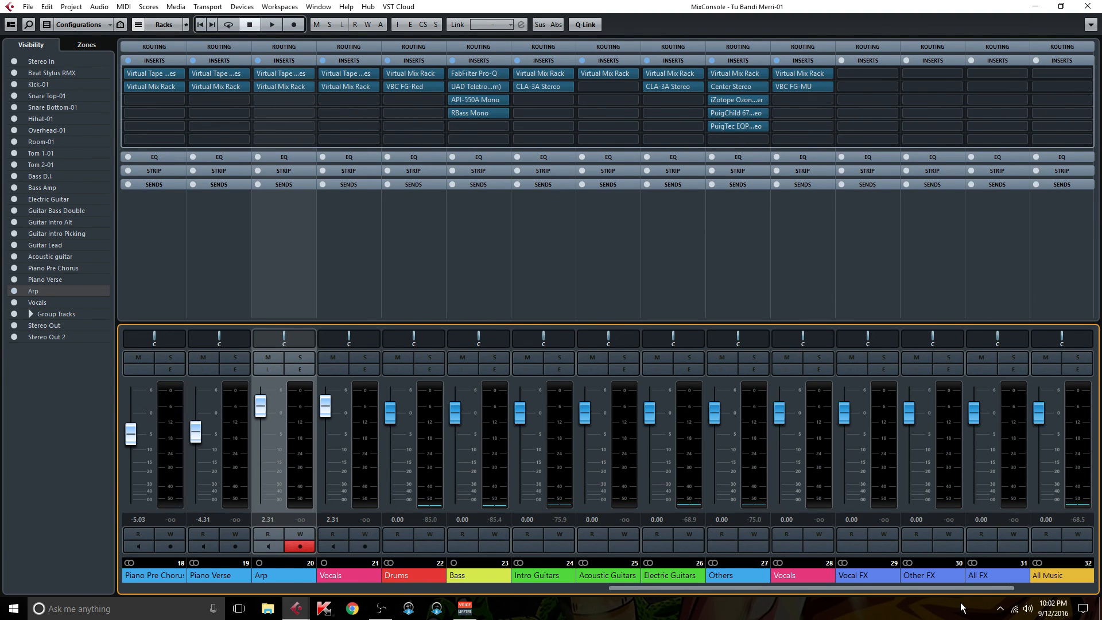